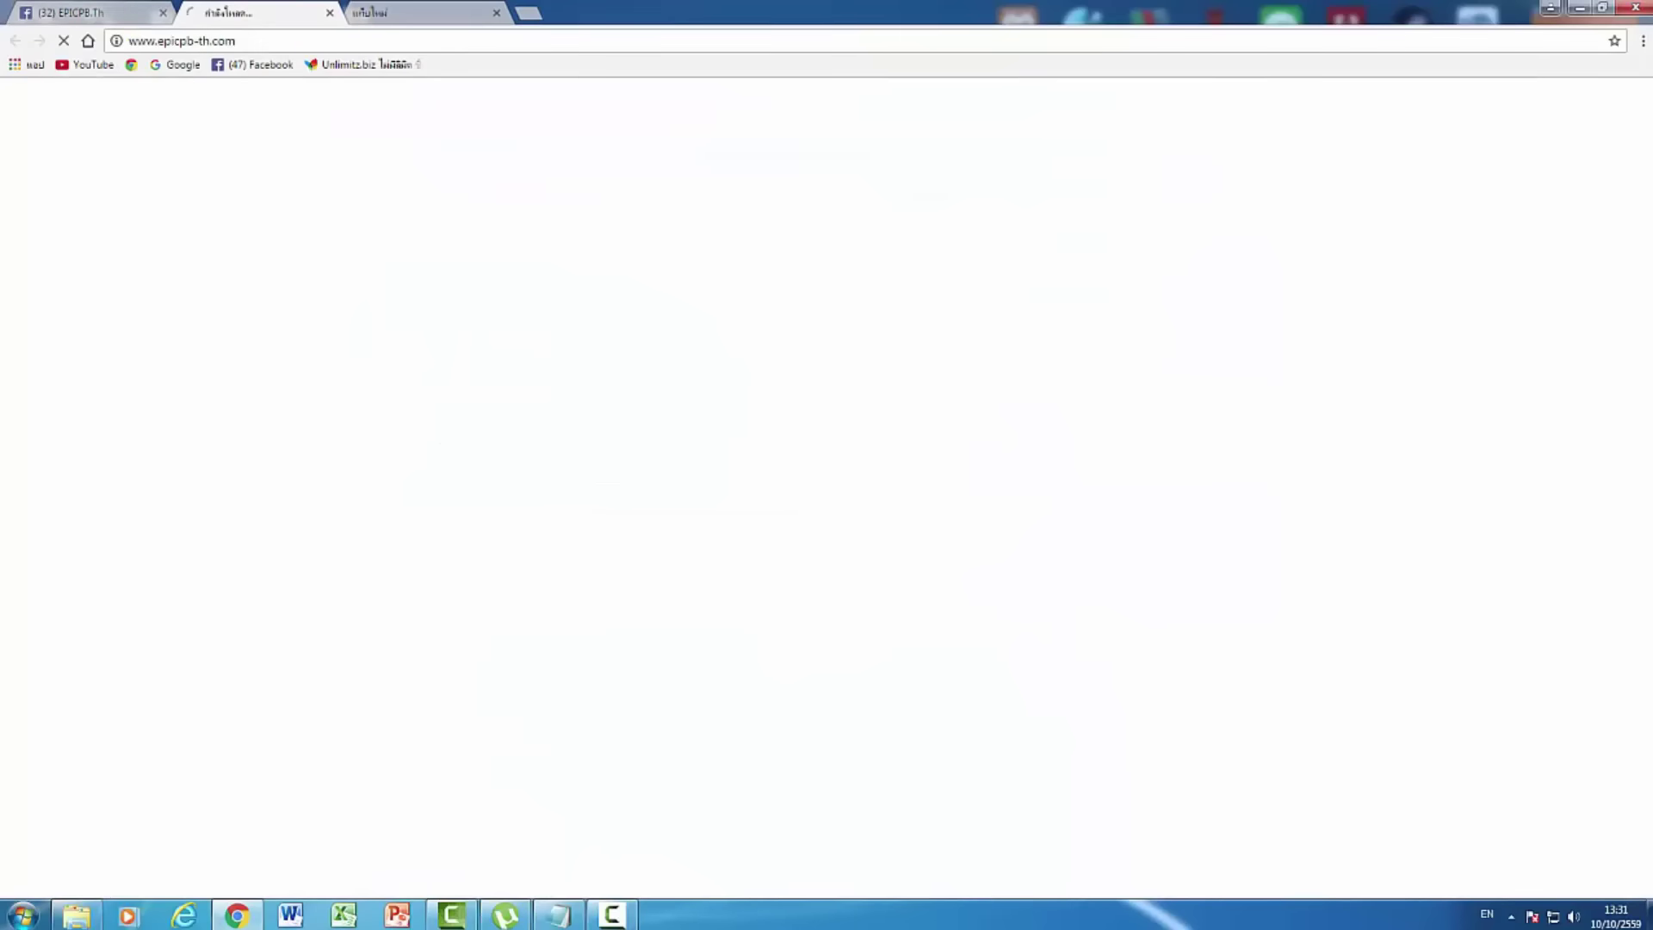
Check the epicpb-th.com website against the EPICPB.Th Facebook page, open one of its related links, and close the site's tab
{"action": "left_click", "coordinate": [103, 11]}
{"action": "left_click", "coordinate": [198, 7]}
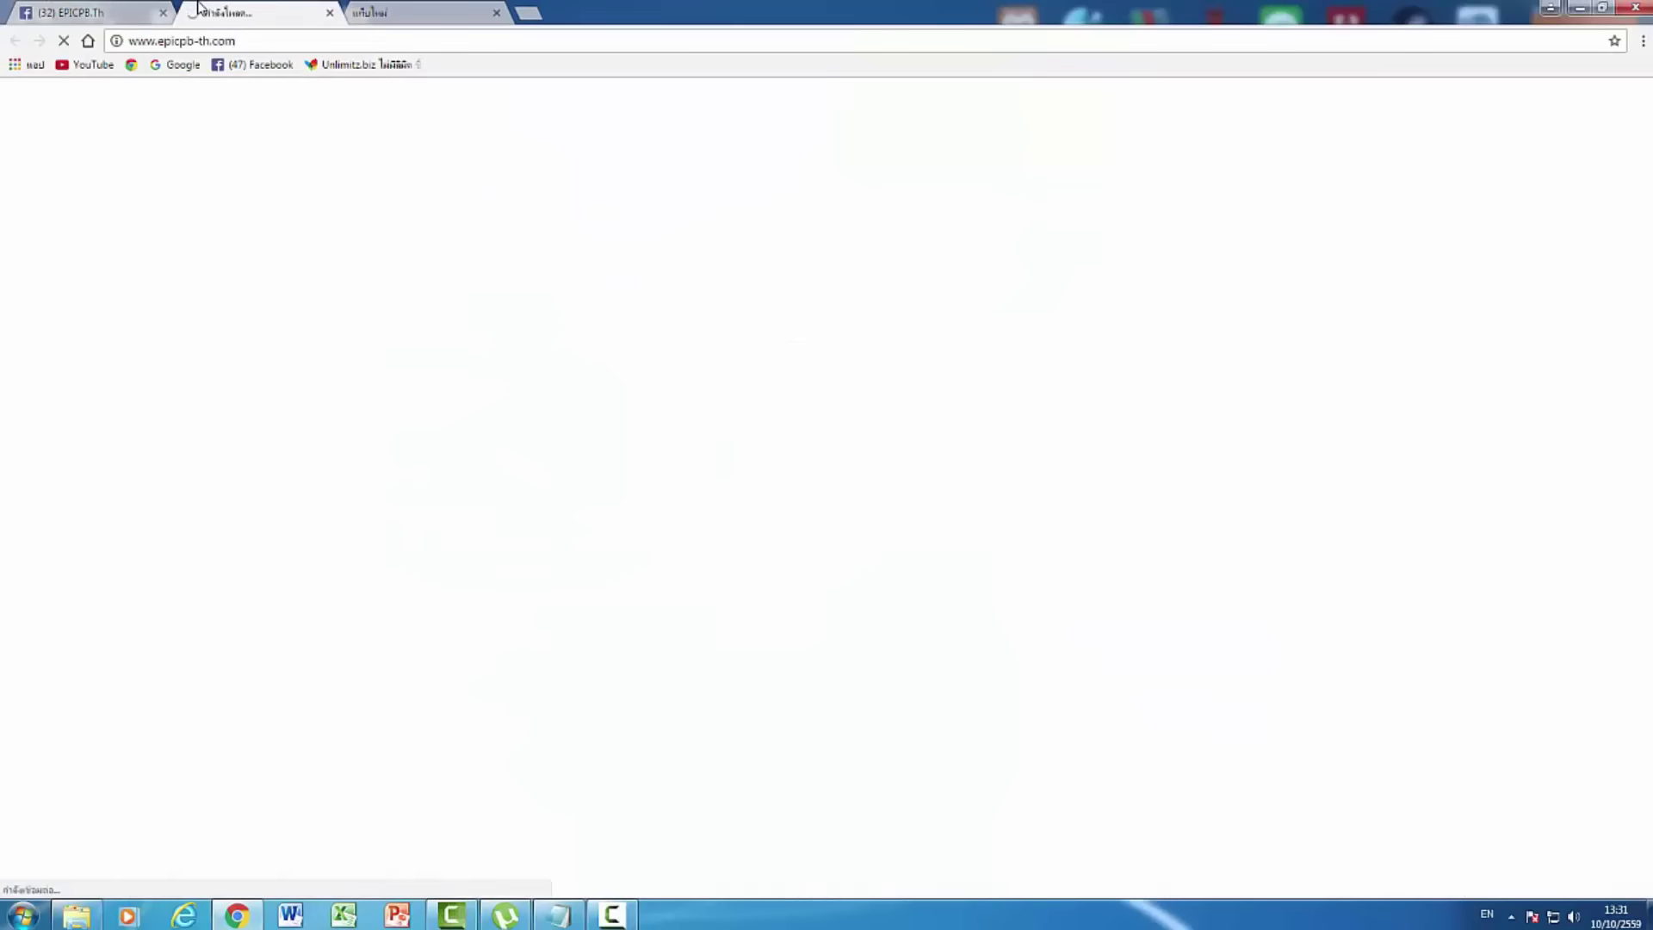
{"action": "left_click", "coordinate": [110, 9]}
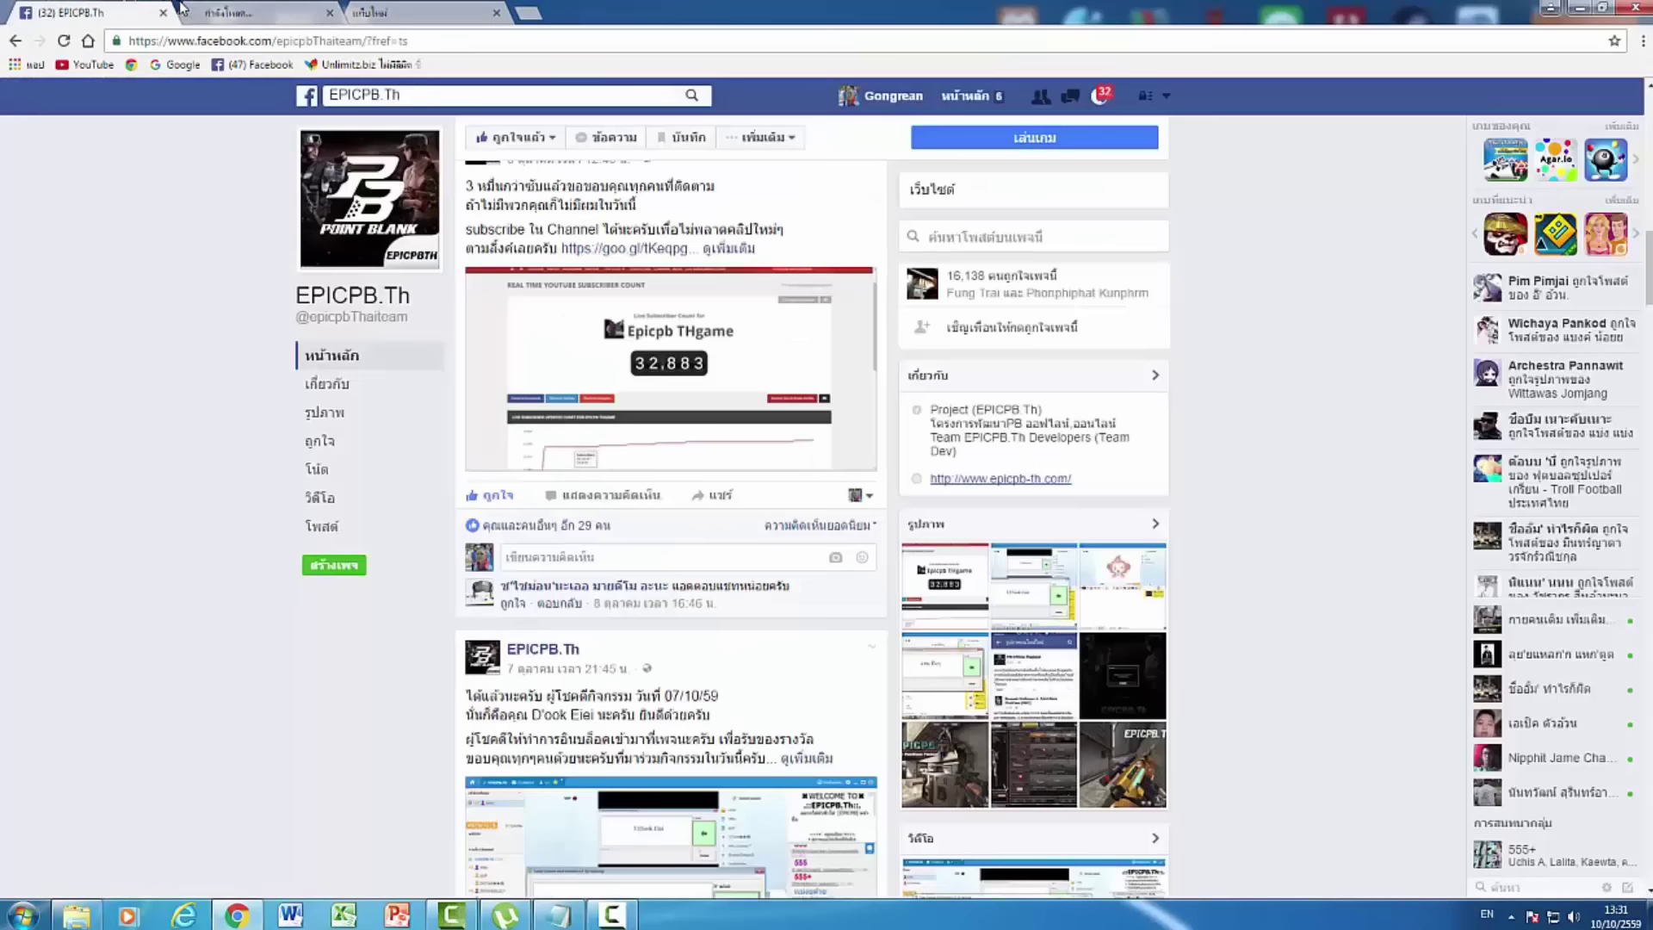
{"action": "left_click", "coordinate": [189, 9]}
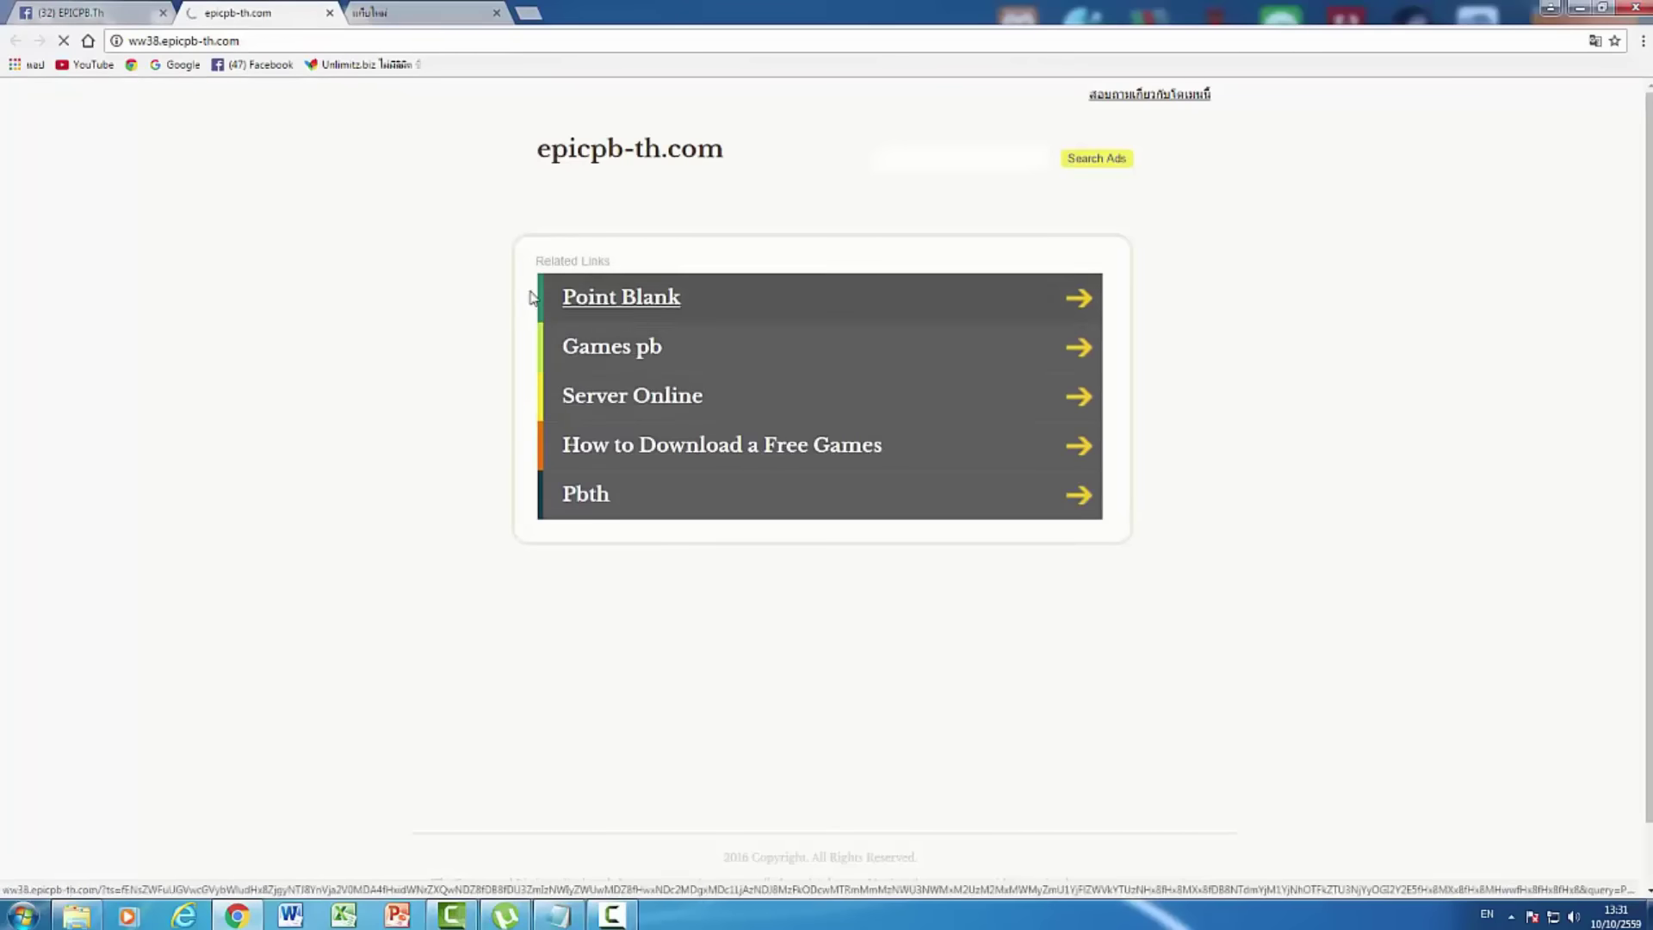
{"action": "left_click", "coordinate": [601, 465]}
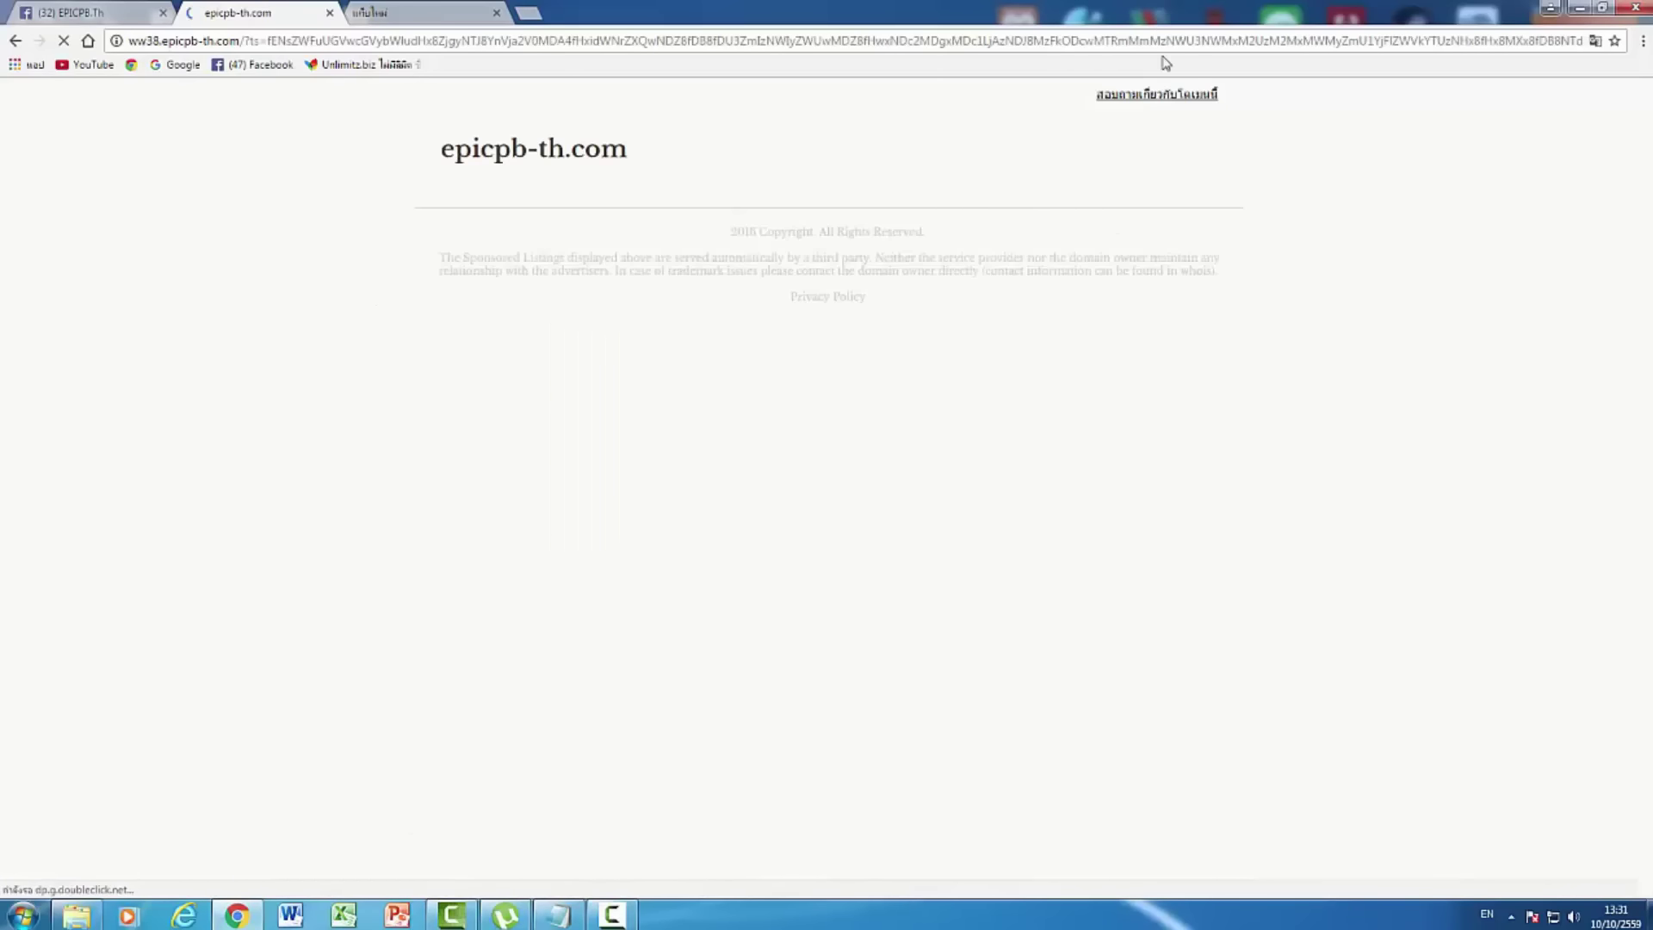
{"action": "left_click", "coordinate": [330, 13]}
Look through the older posts on the EPICPB.Th Facebook page for the Point Blank Offline game client and its support files
{"action": "scroll", "coordinate": [606, 419], "scroll_direction": "down", "scroll_amount": 10}
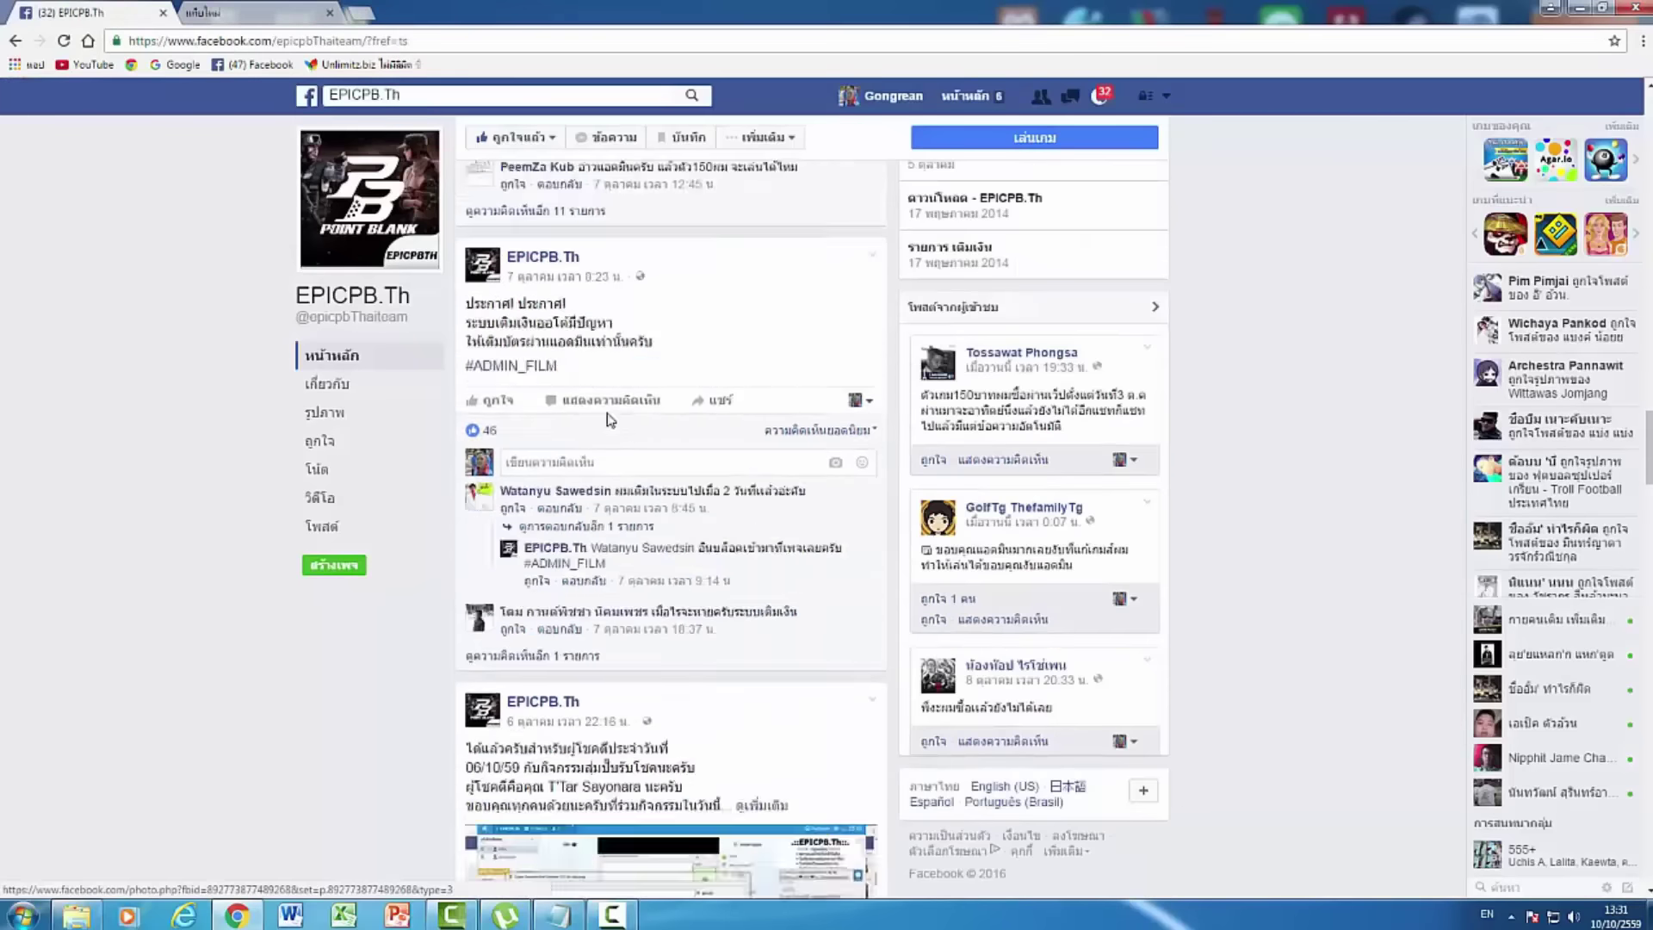
{"action": "scroll", "coordinate": [607, 419], "scroll_direction": "down", "scroll_amount": 10}
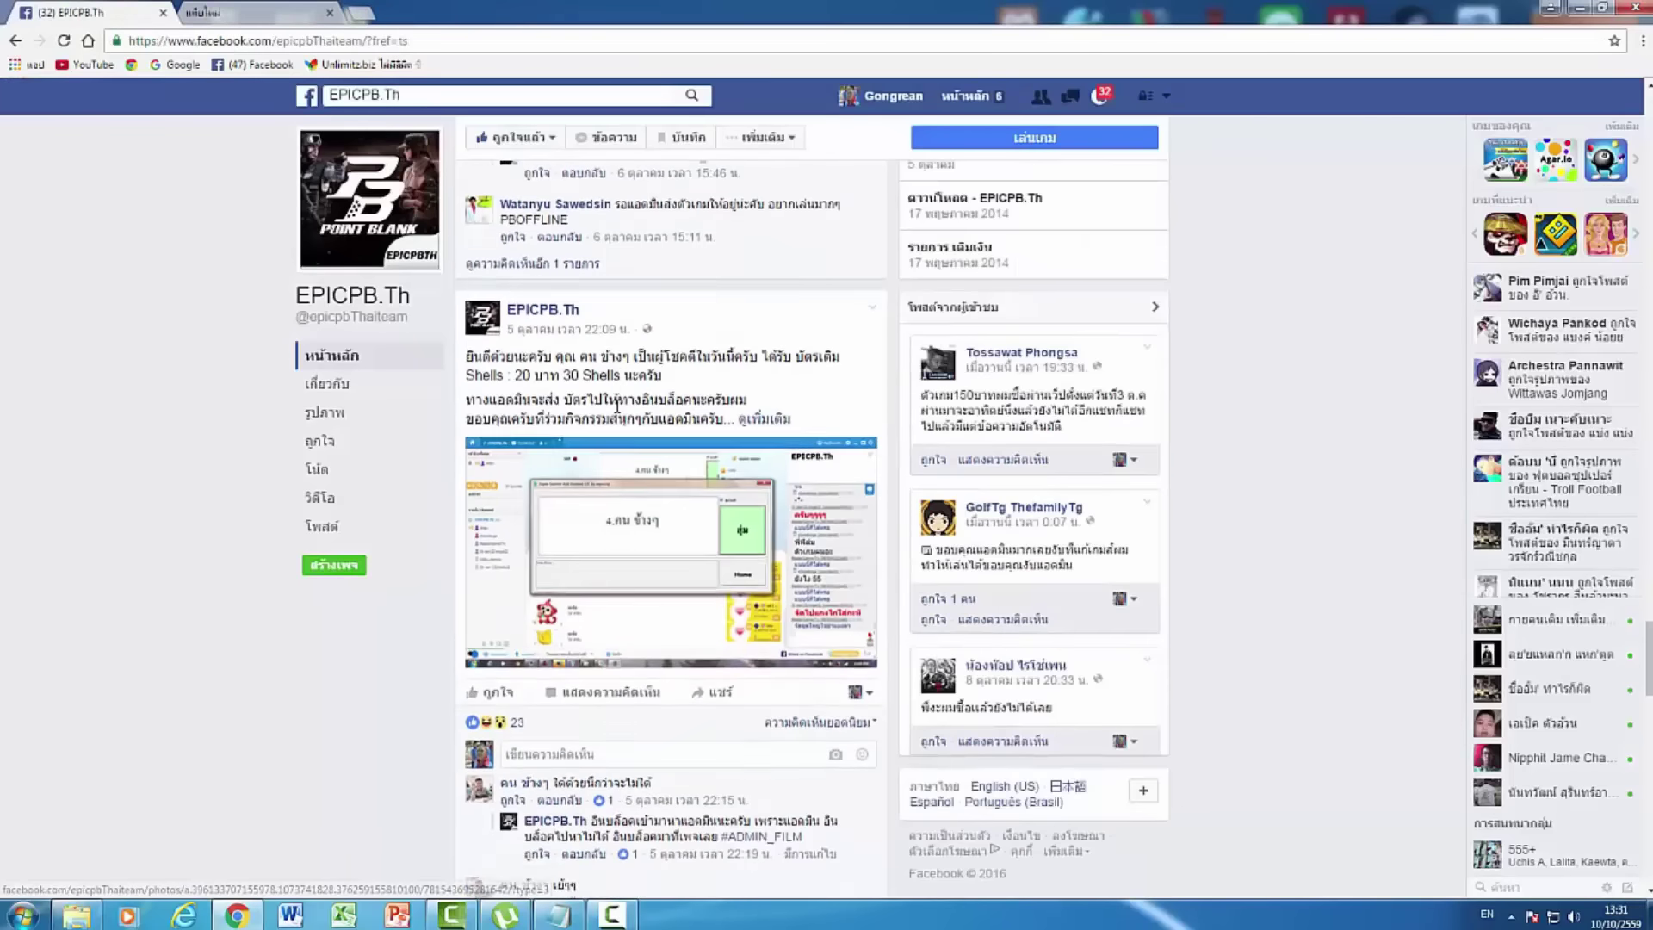
{"action": "scroll", "coordinate": [617, 404], "scroll_direction": "down", "scroll_amount": 10}
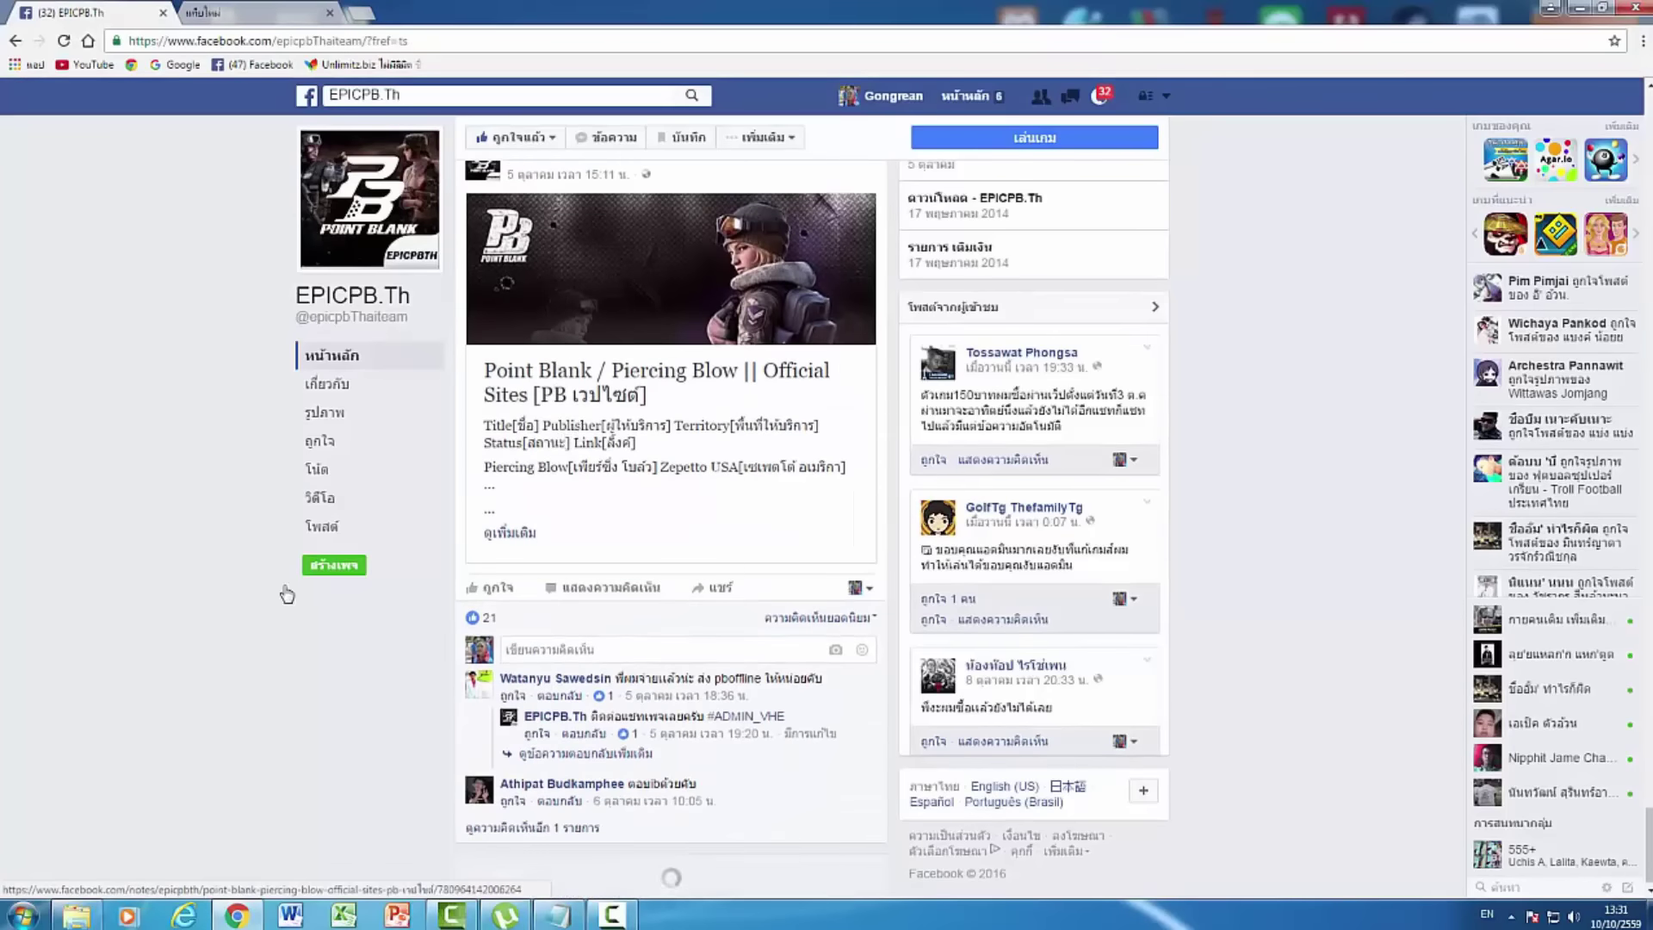
{"action": "scroll", "coordinate": [296, 752], "scroll_direction": "down", "scroll_amount": 1}
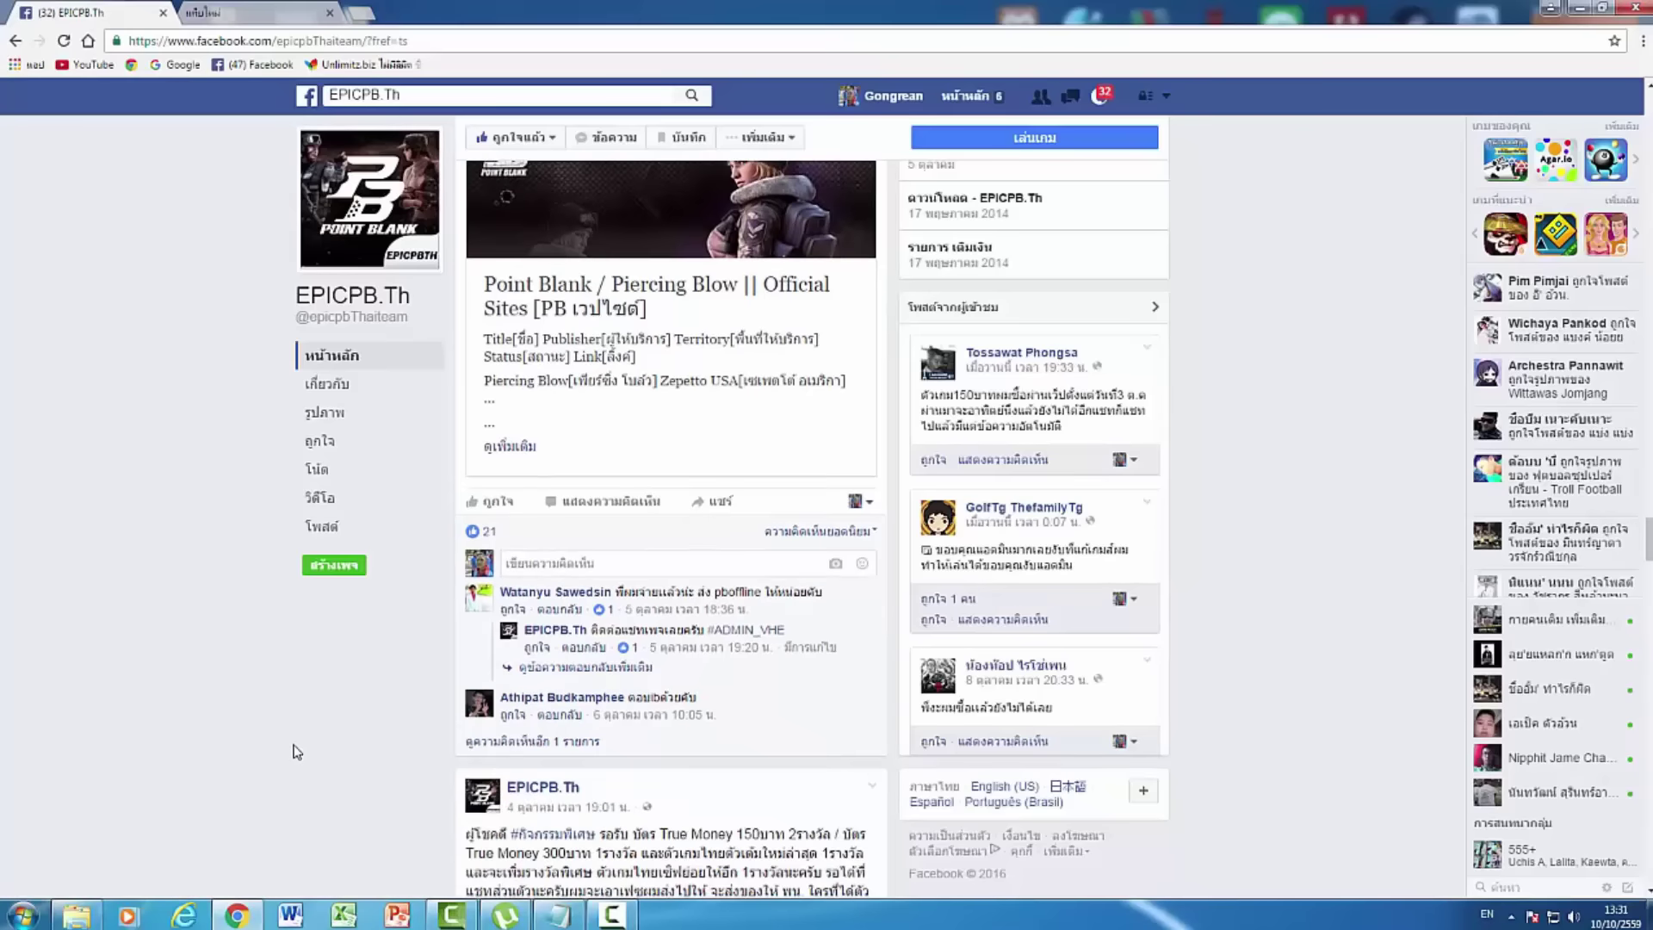
{"action": "scroll", "coordinate": [296, 752], "scroll_direction": "down", "scroll_amount": 12}
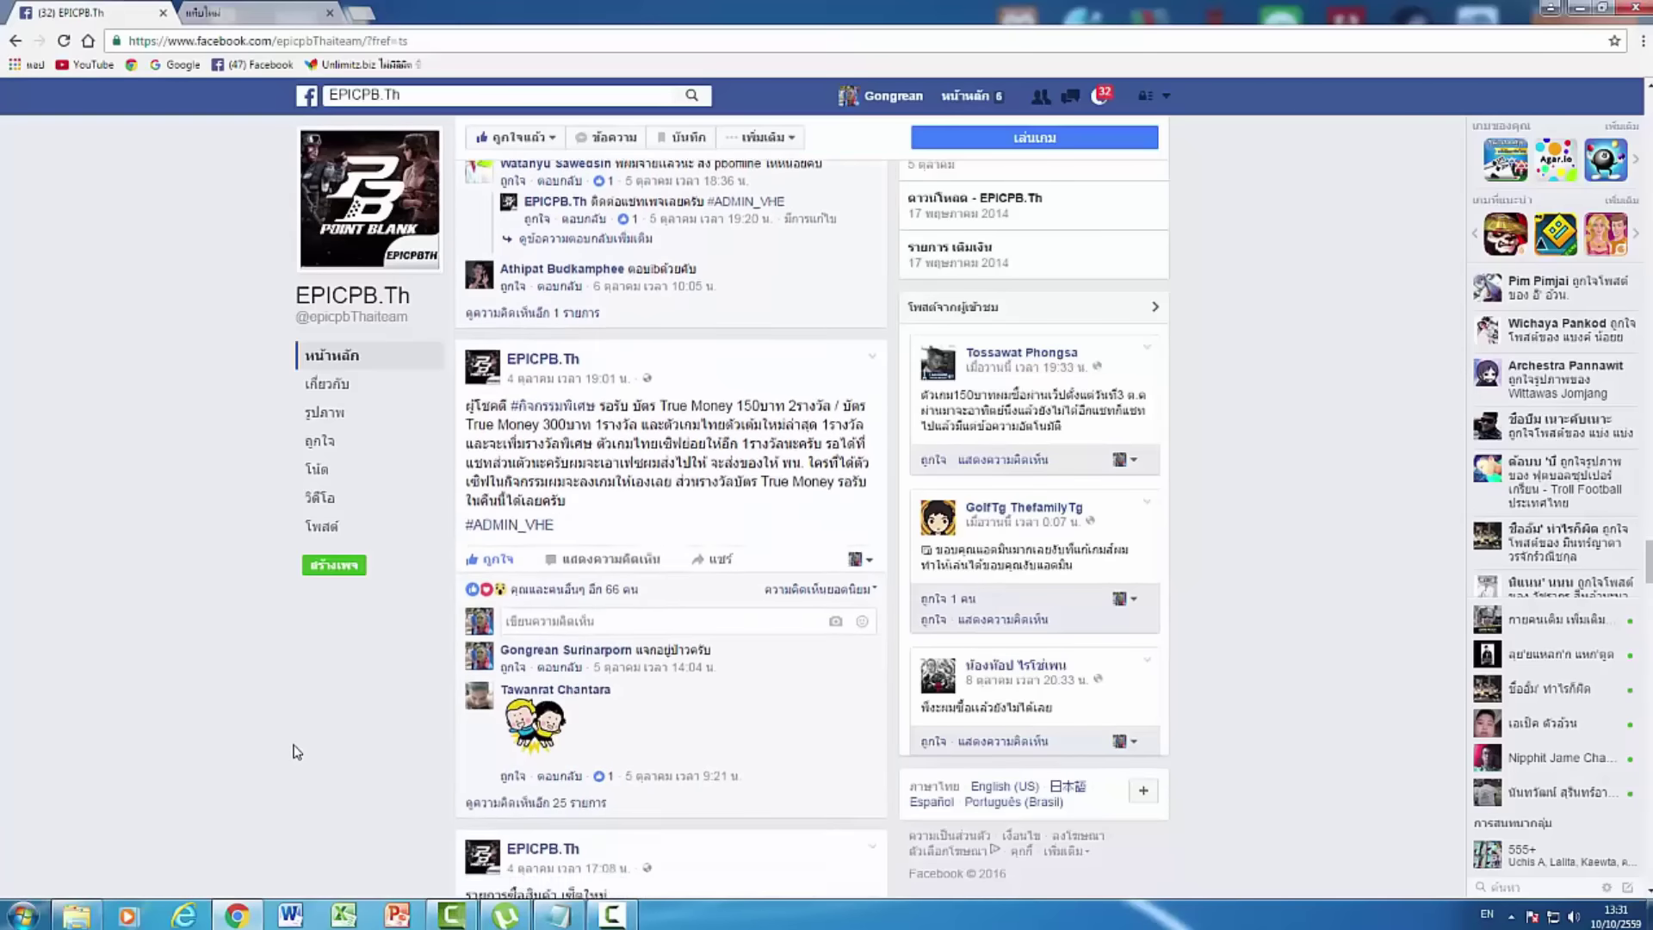
{"action": "scroll", "coordinate": [296, 752], "scroll_direction": "down", "scroll_amount": 10}
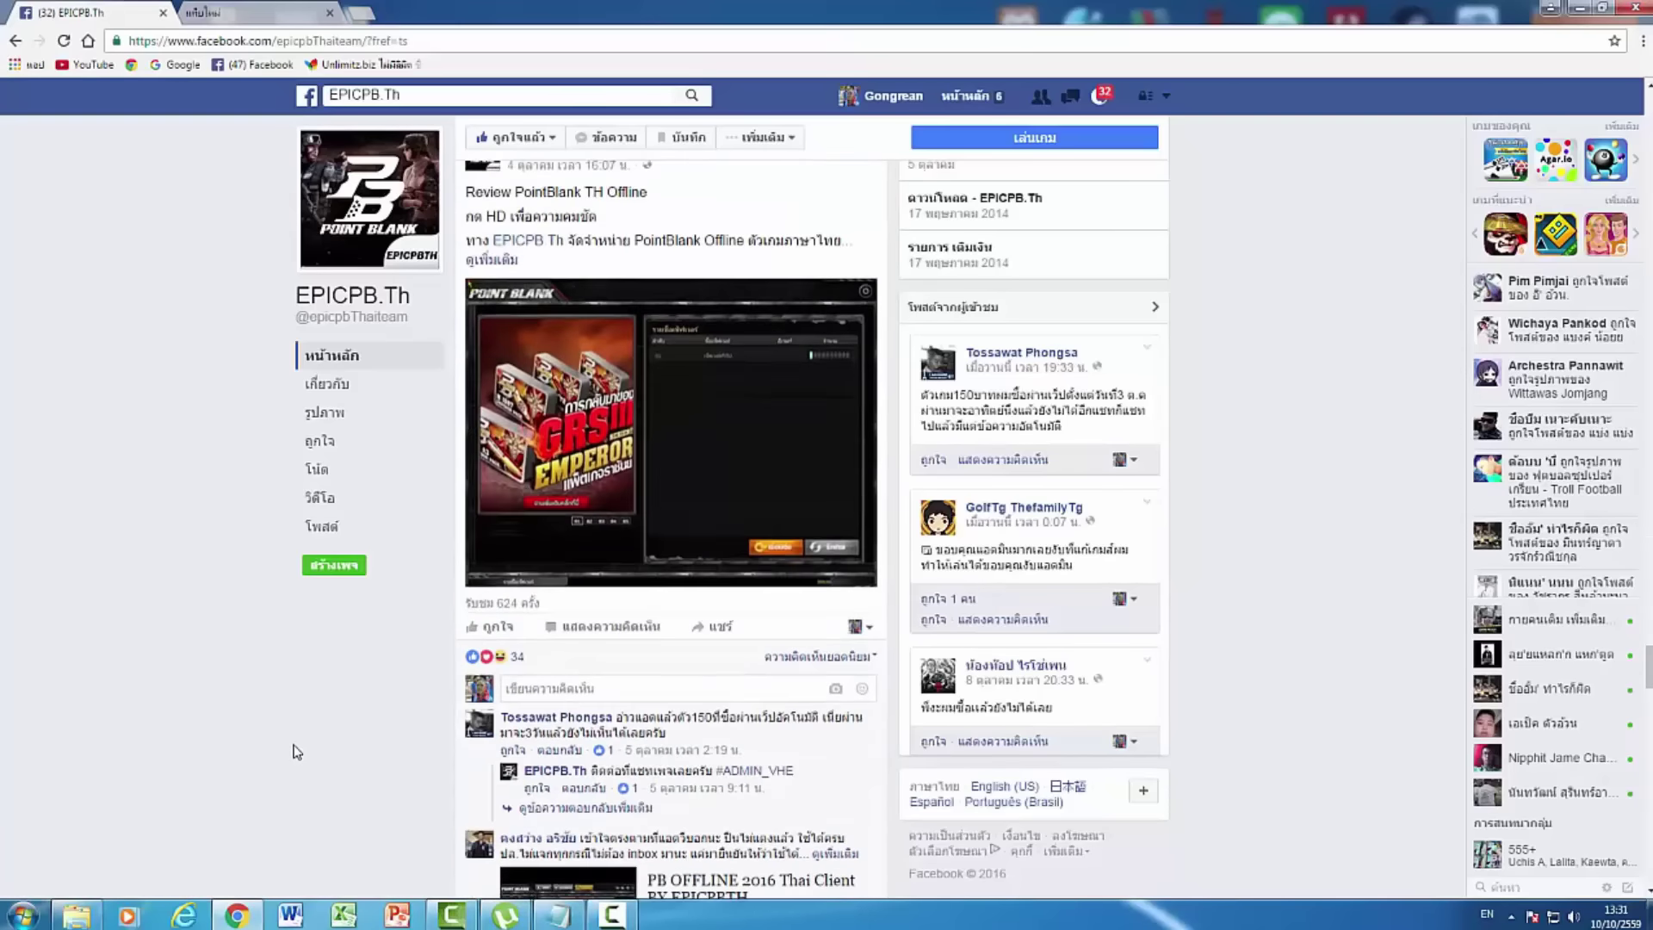
{"action": "scroll", "coordinate": [296, 751], "scroll_direction": "down", "scroll_amount": 12}
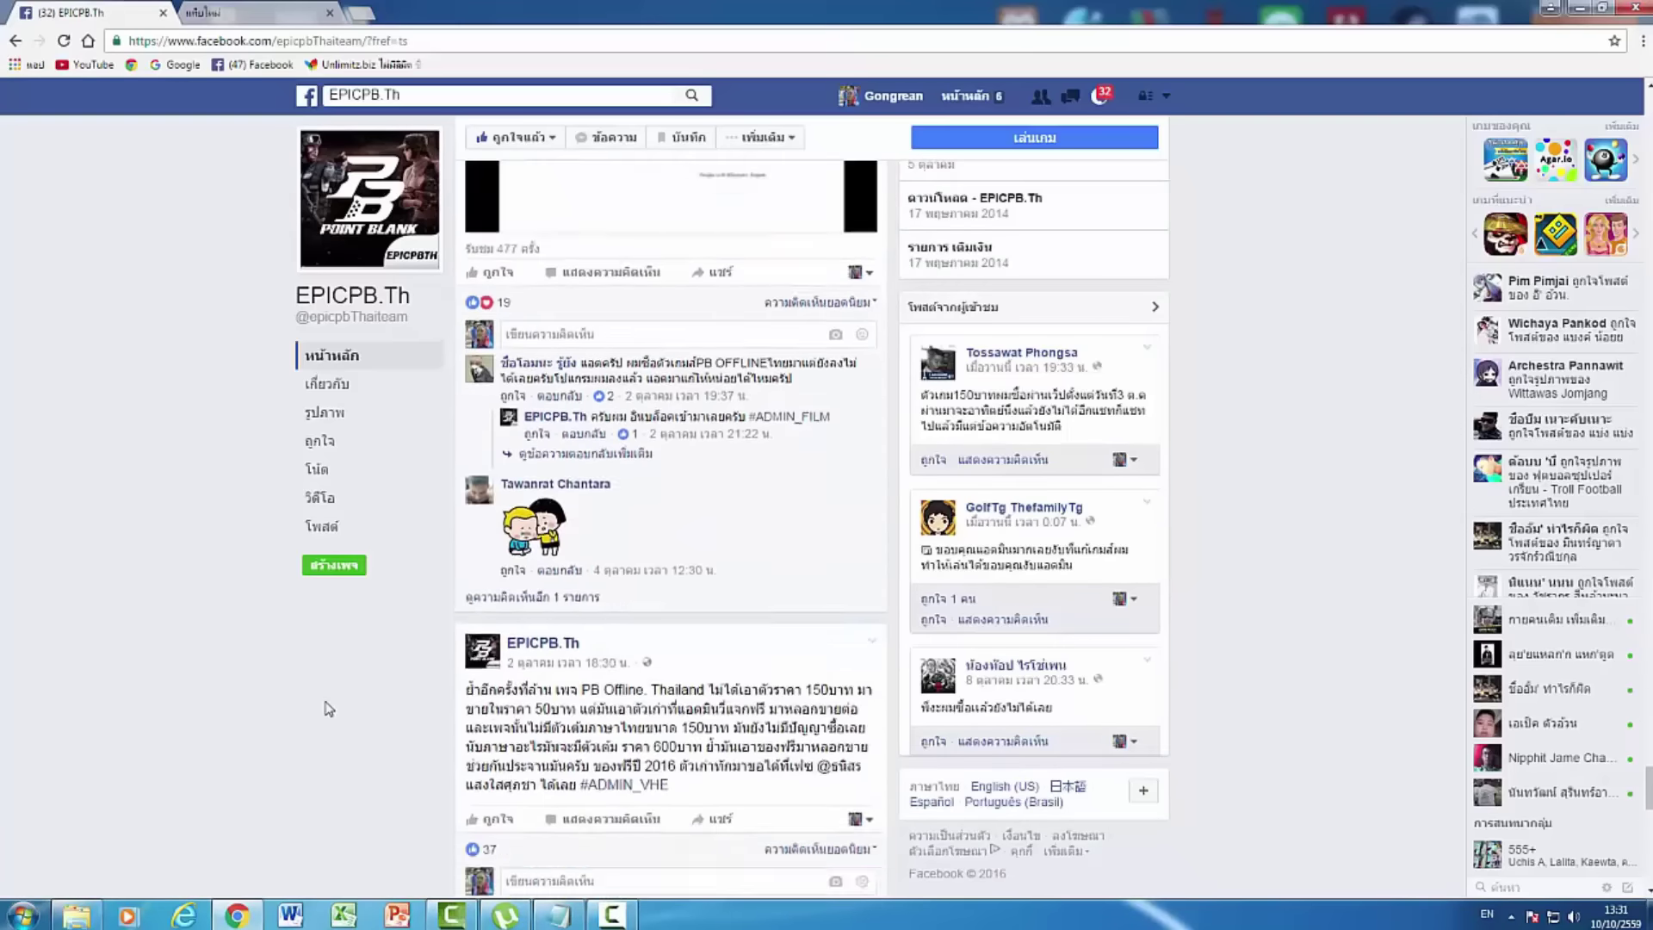
{"action": "scroll", "coordinate": [328, 707], "scroll_direction": "down", "scroll_amount": 10}
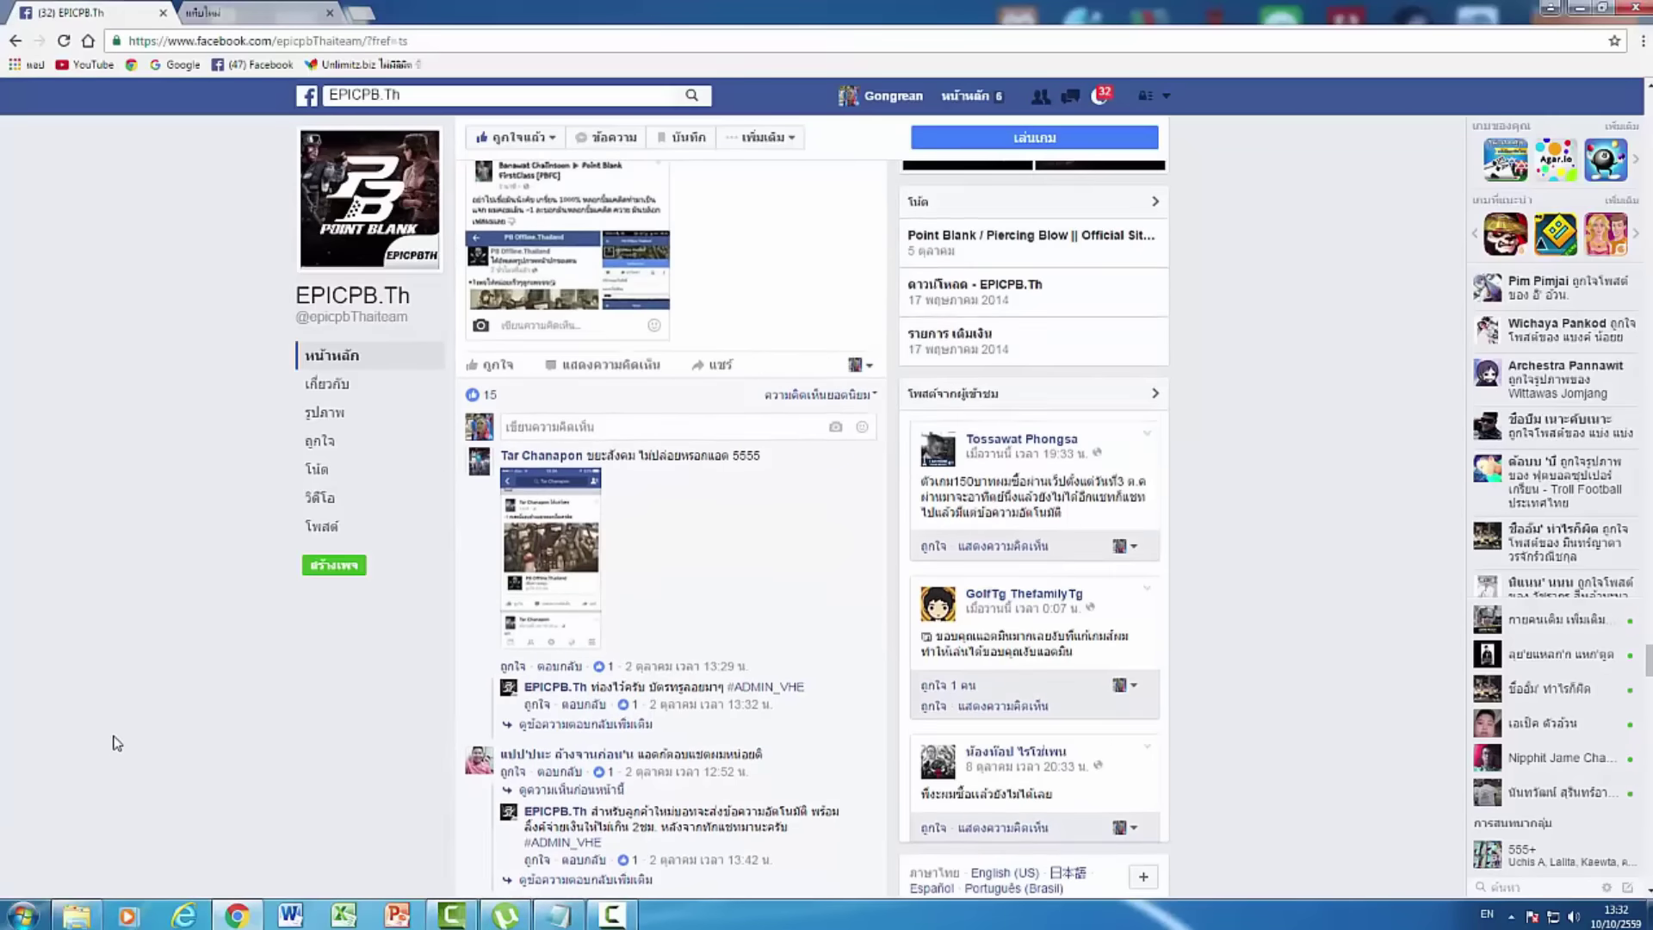
{"action": "scroll", "coordinate": [116, 743], "scroll_direction": "down", "scroll_amount": 8}
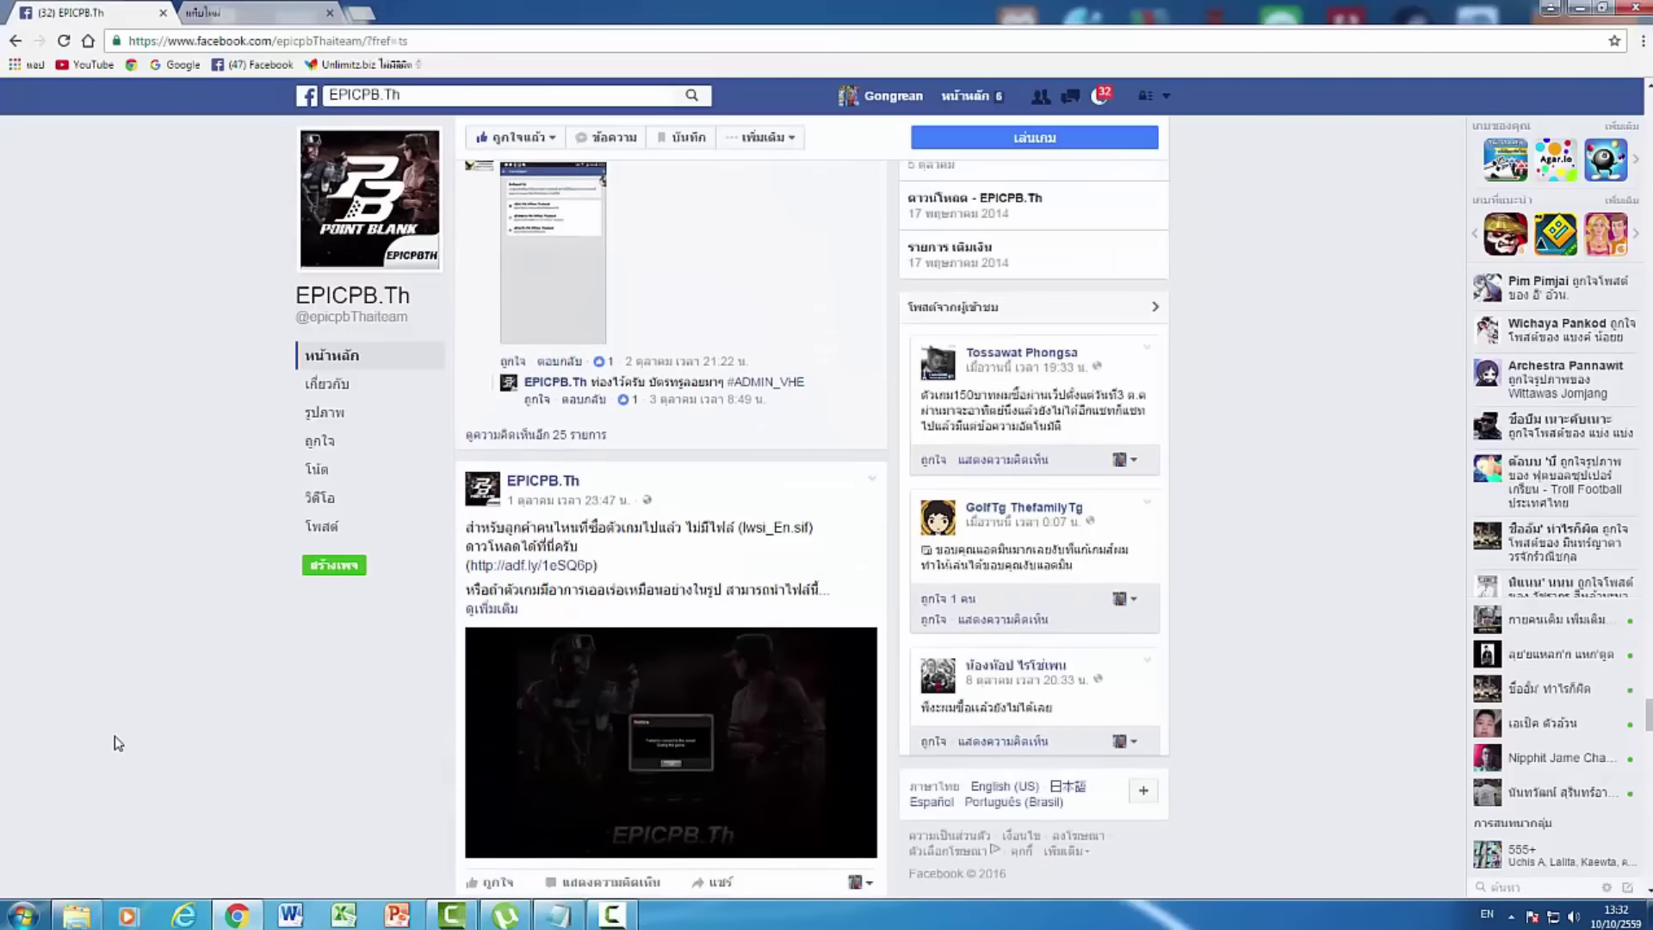
{"action": "scroll", "coordinate": [116, 743], "scroll_direction": "down", "scroll_amount": 15}
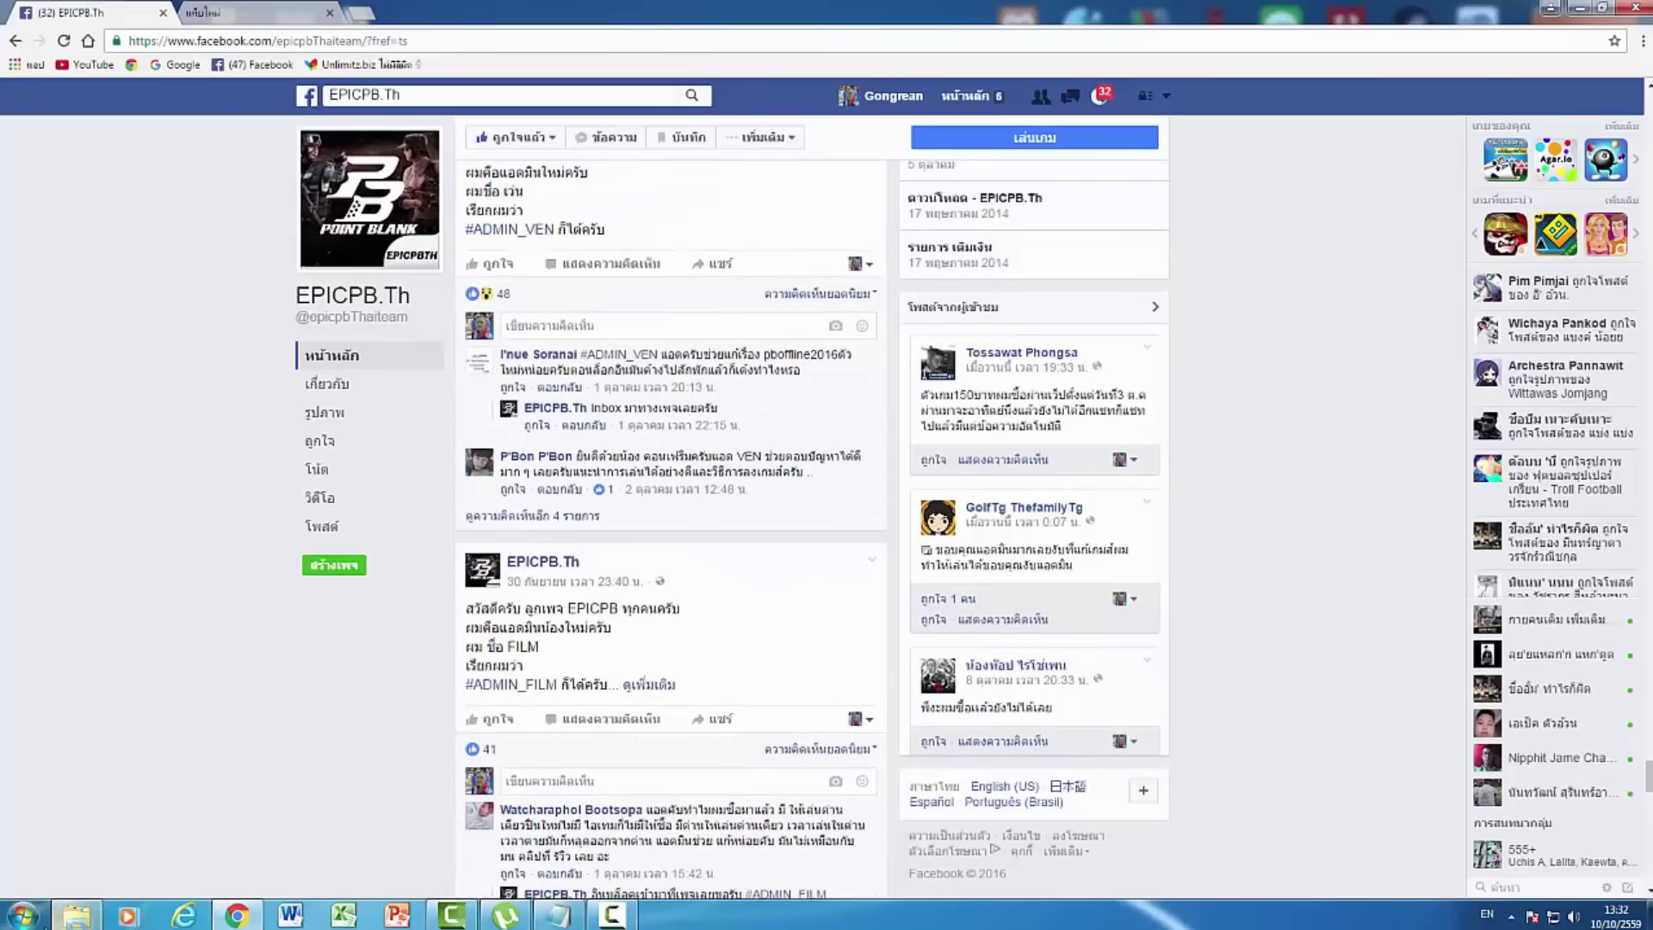
Review the downloaded archives in the PBOffline 2016 download folder and the extracted files in its subfolder
{"action": "left_click", "coordinate": [60, 920]}
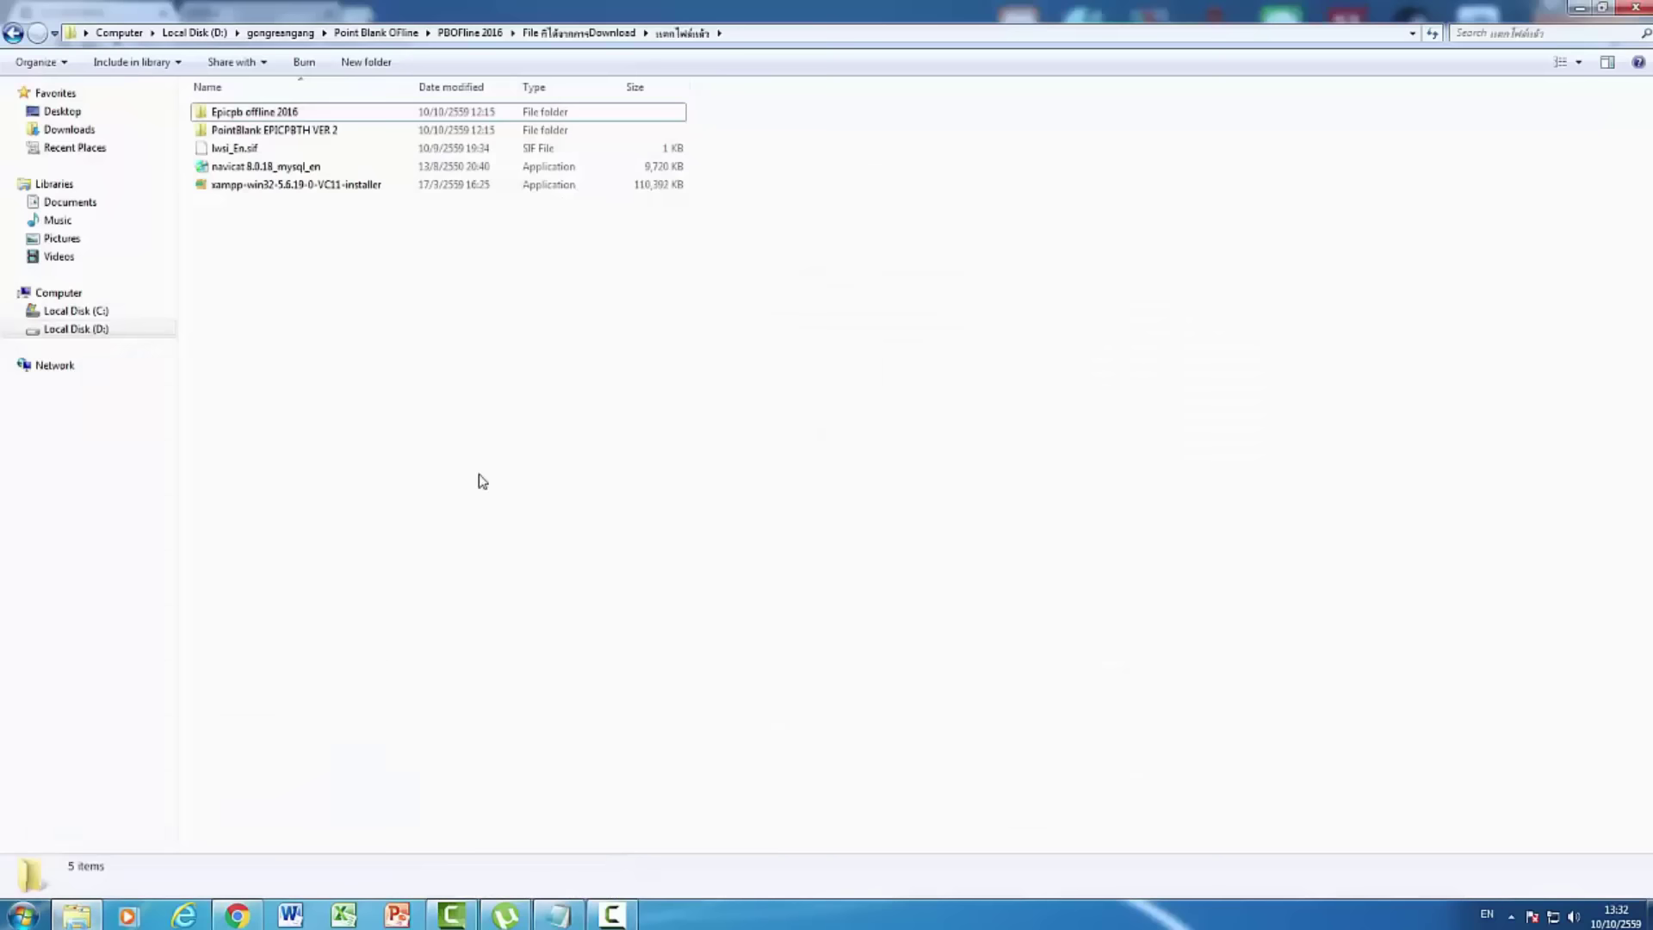
{"action": "left_click", "coordinate": [581, 32]}
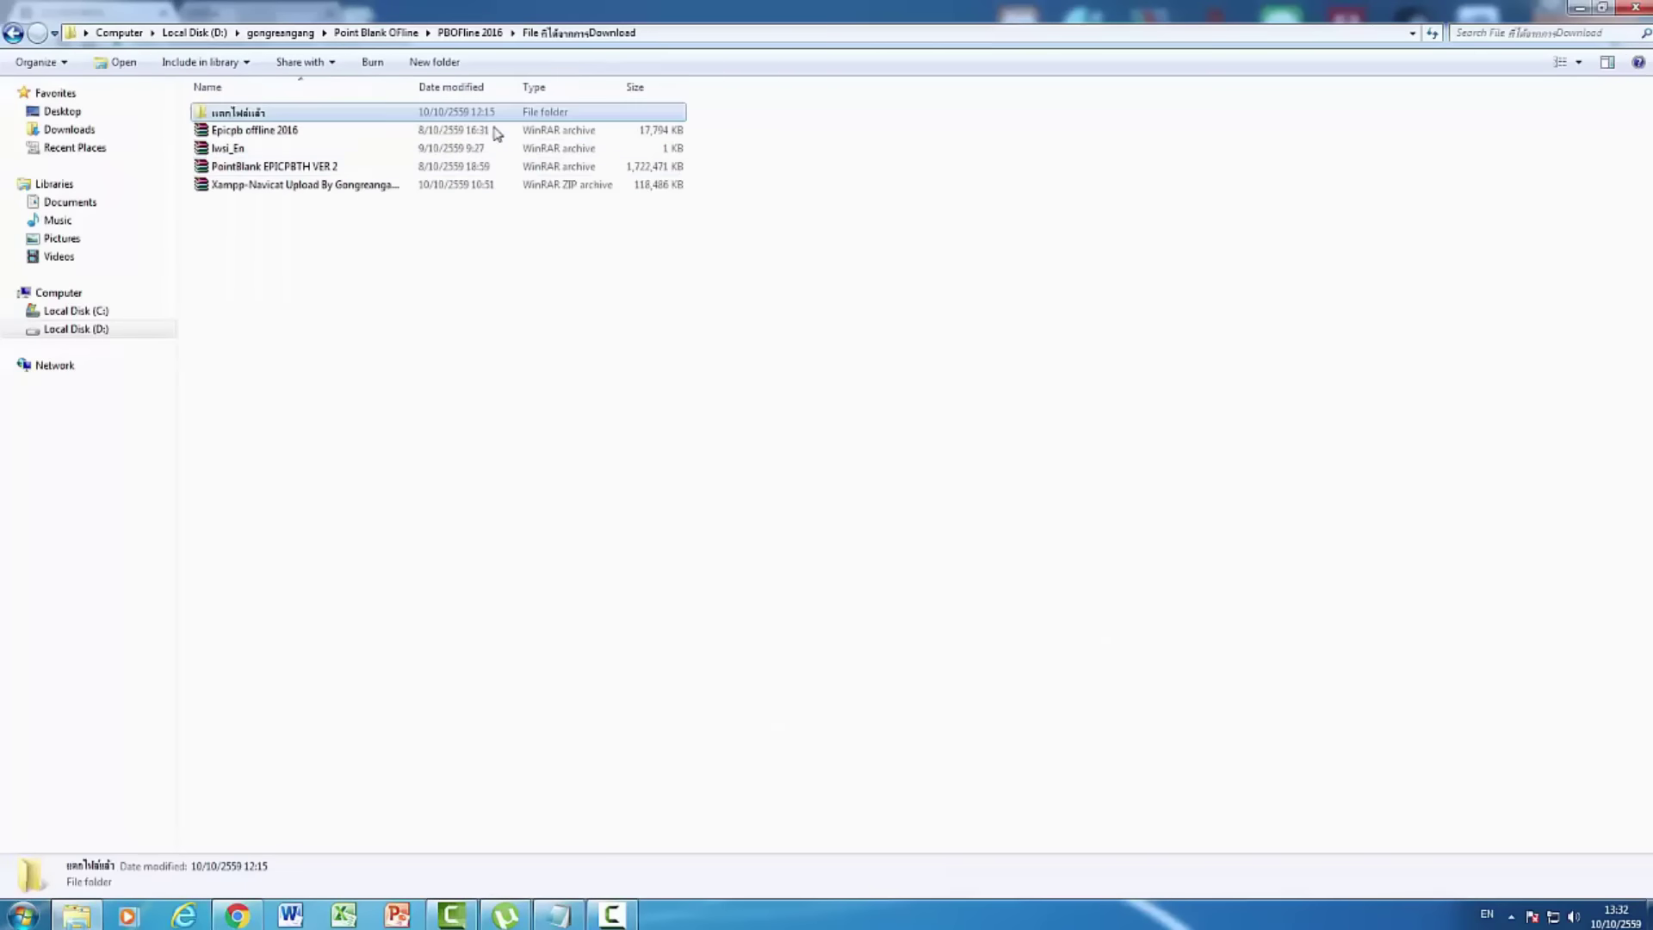
{"action": "double_click", "coordinate": [405, 116]}
{"action": "left_click_drag", "start_coordinate": [277, 335], "coordinate": [365, 165]}
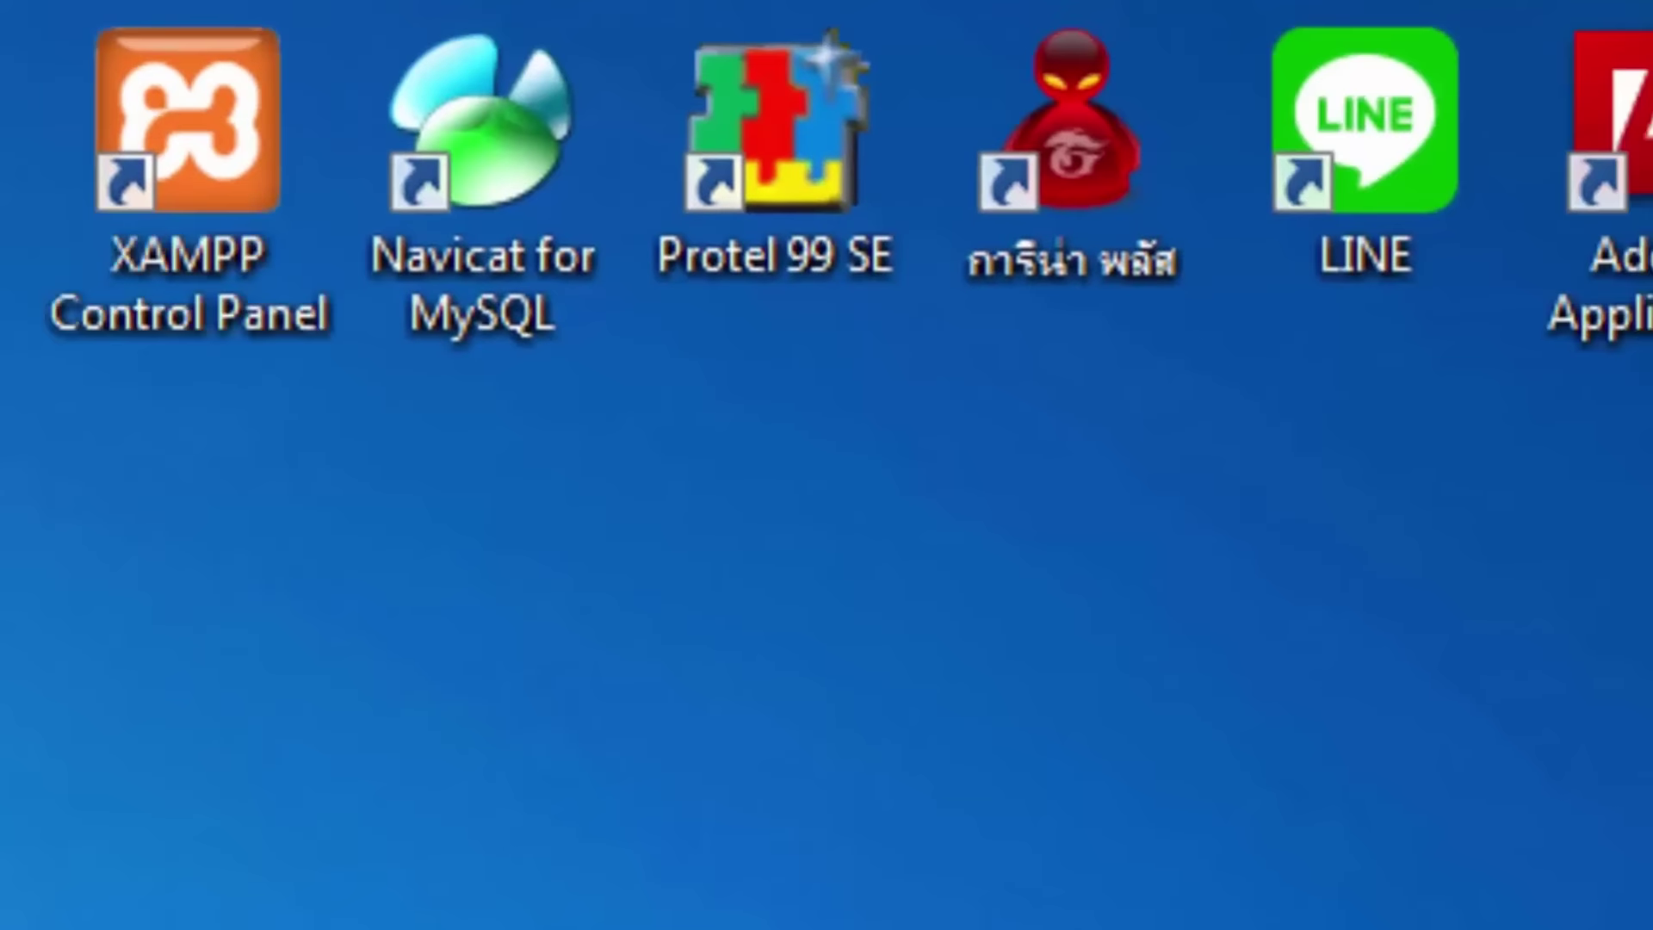
Open the XAMPP Control Panel, start the MySQL and Apache modules, and minimize the window
{"action": "left_click_drag", "start_coordinate": [26, 480], "coordinate": [473, 74]}
{"action": "double_click", "coordinate": [211, 262]}
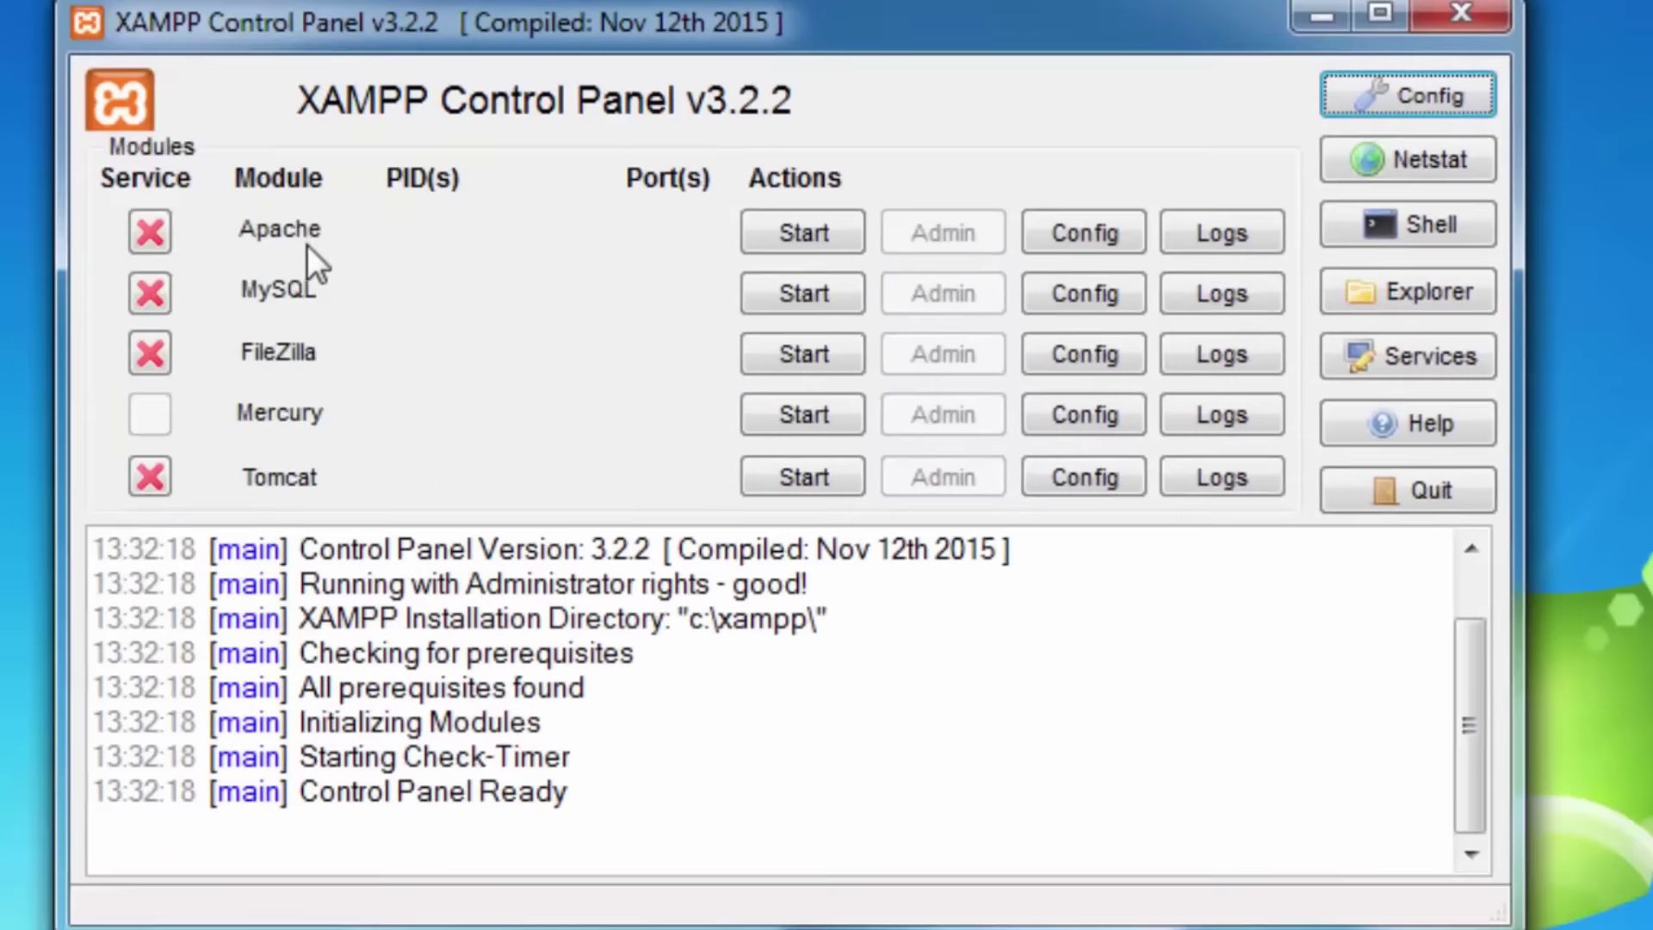
{"action": "left_click", "coordinate": [756, 288]}
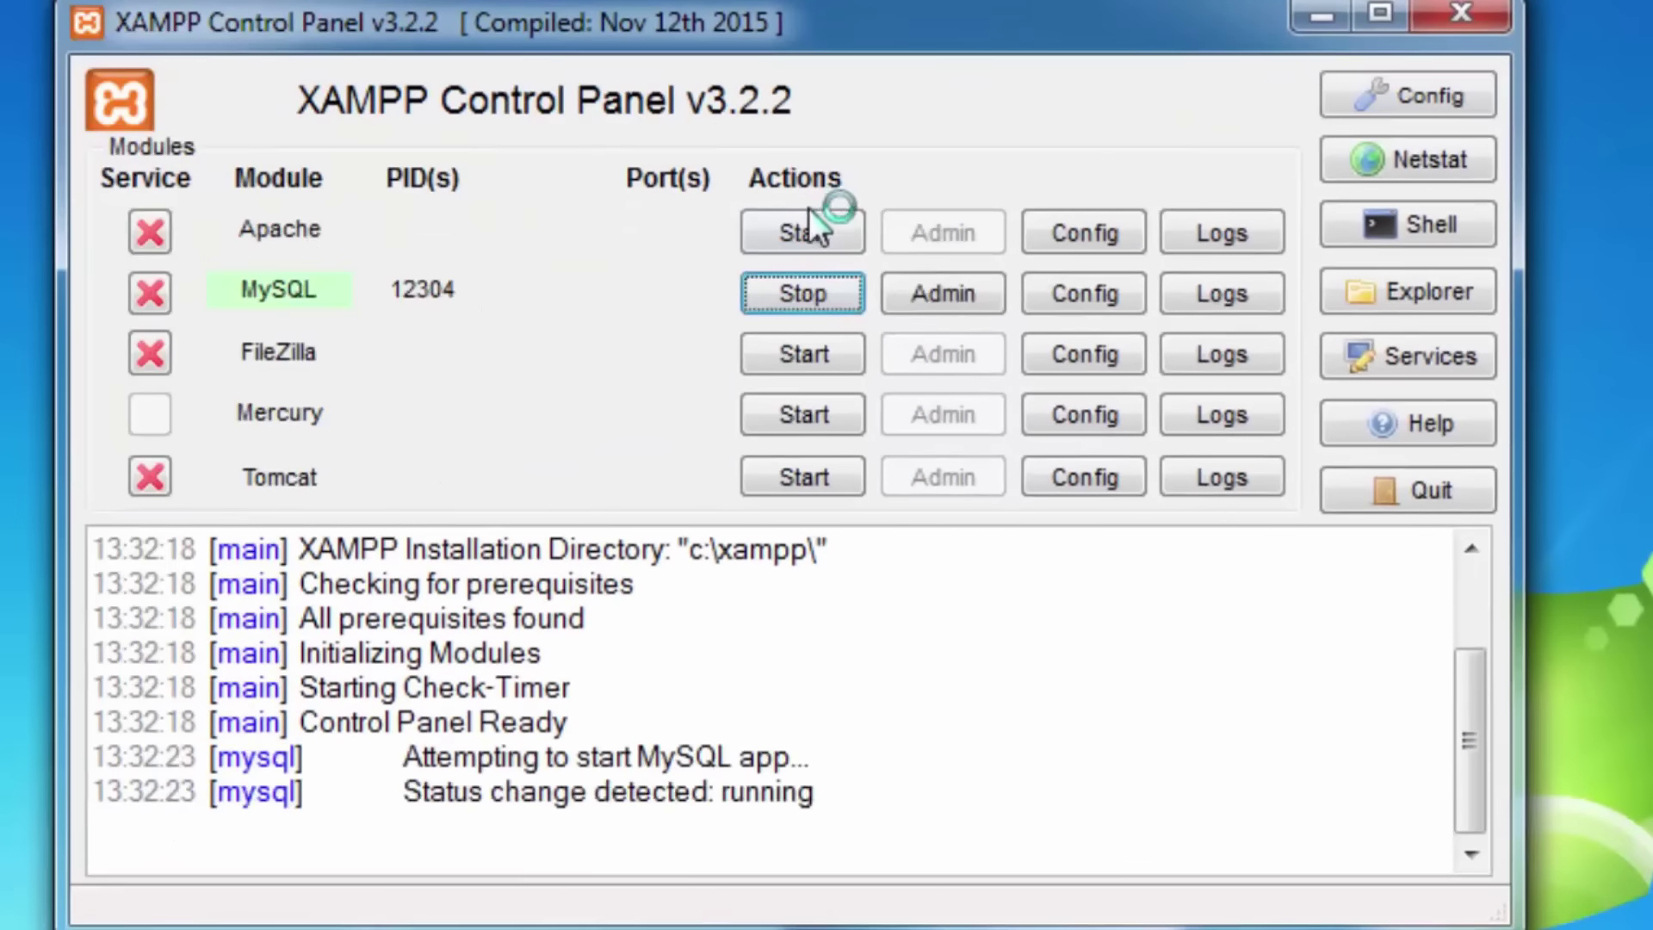
{"action": "left_click", "coordinate": [807, 210]}
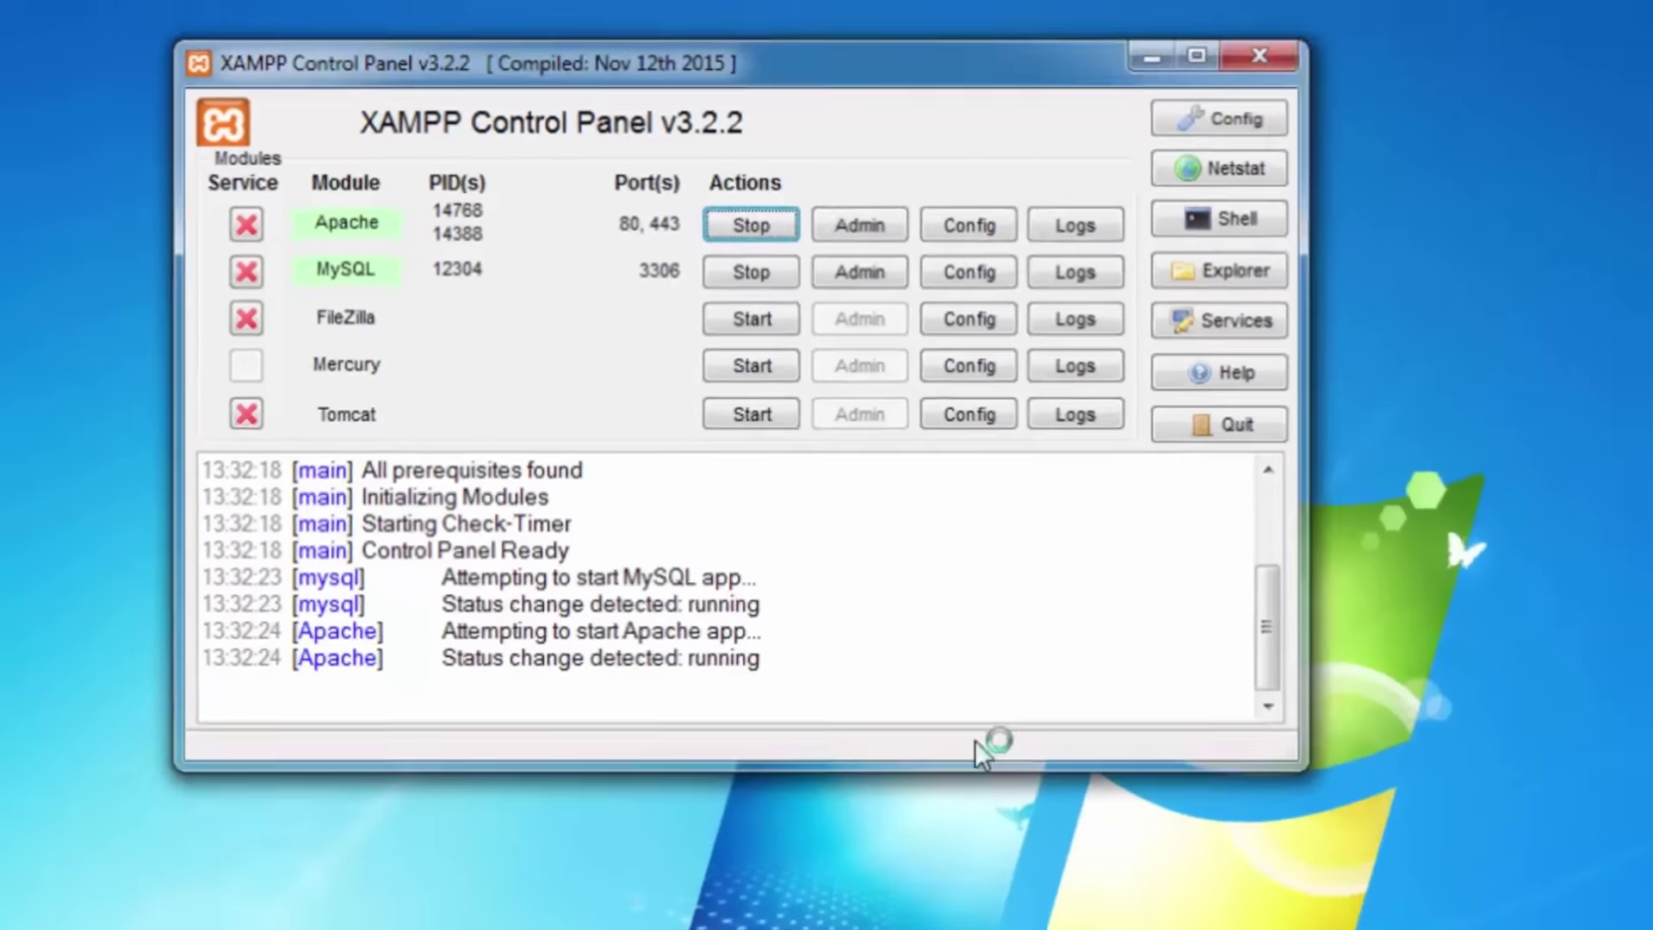
{"action": "left_click", "coordinate": [1322, 13]}
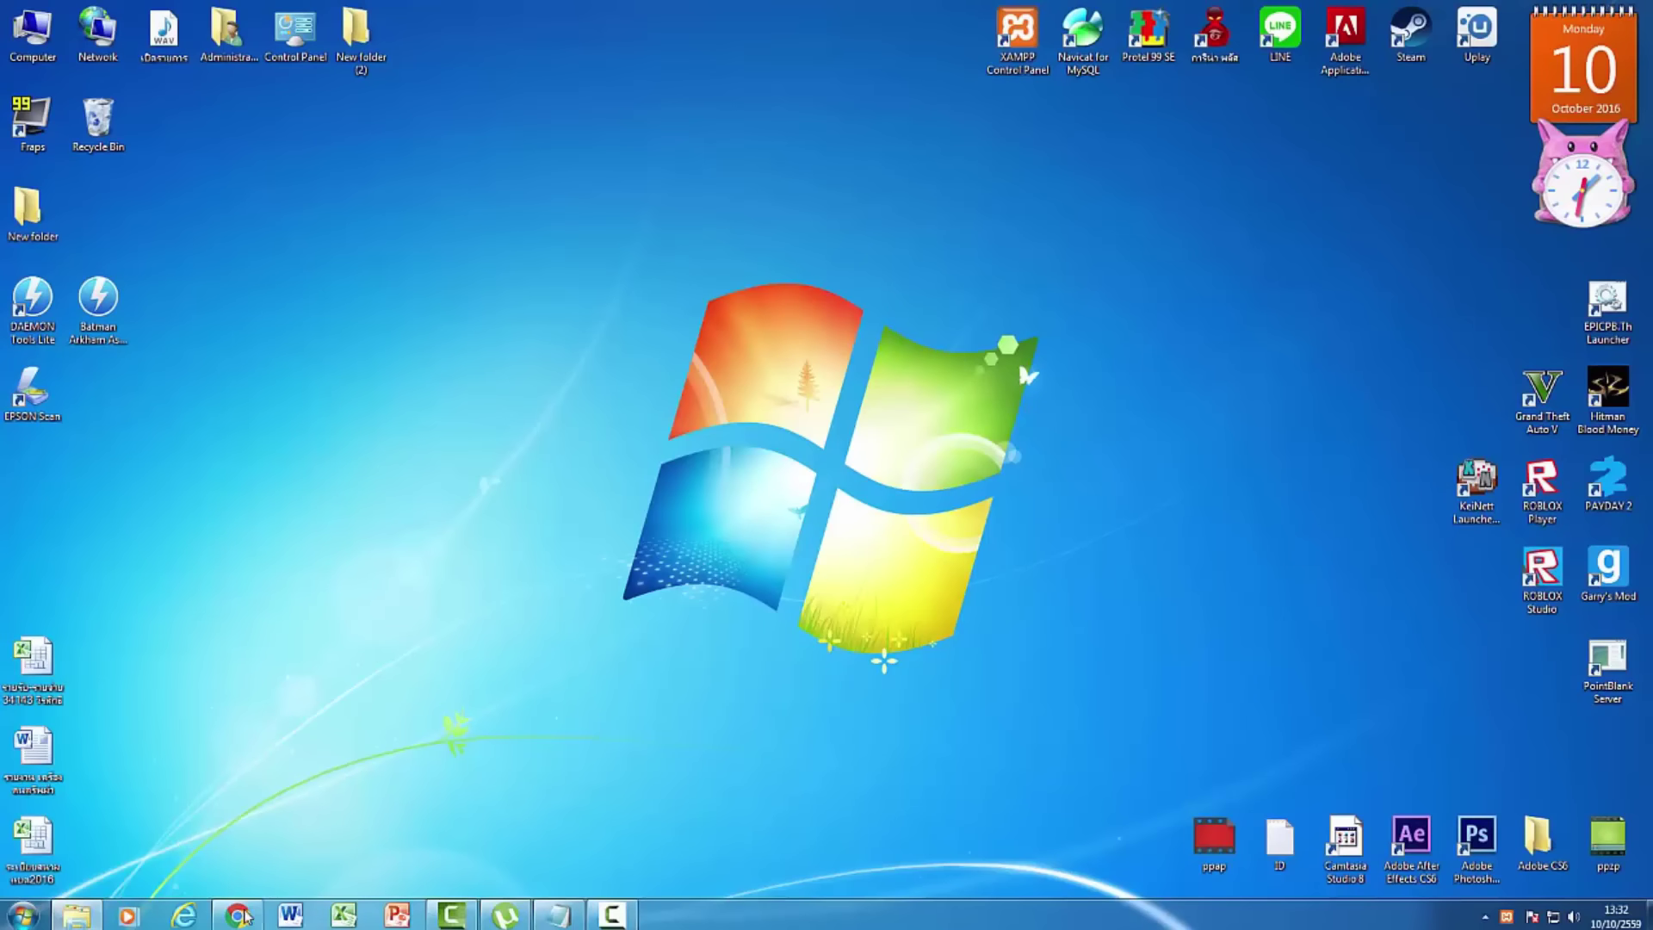
Open the Region and Language calendar settings from the Windows date and time settings
{"action": "mouse_move", "coordinate": [251, 917]}
{"action": "mouse_move", "coordinate": [256, 848]}
{"action": "left_click_drag", "start_coordinate": [569, 270], "coordinate": [1115, 687]}
{"action": "left_click", "coordinate": [1616, 916]}
{"action": "left_click", "coordinate": [1537, 871]}
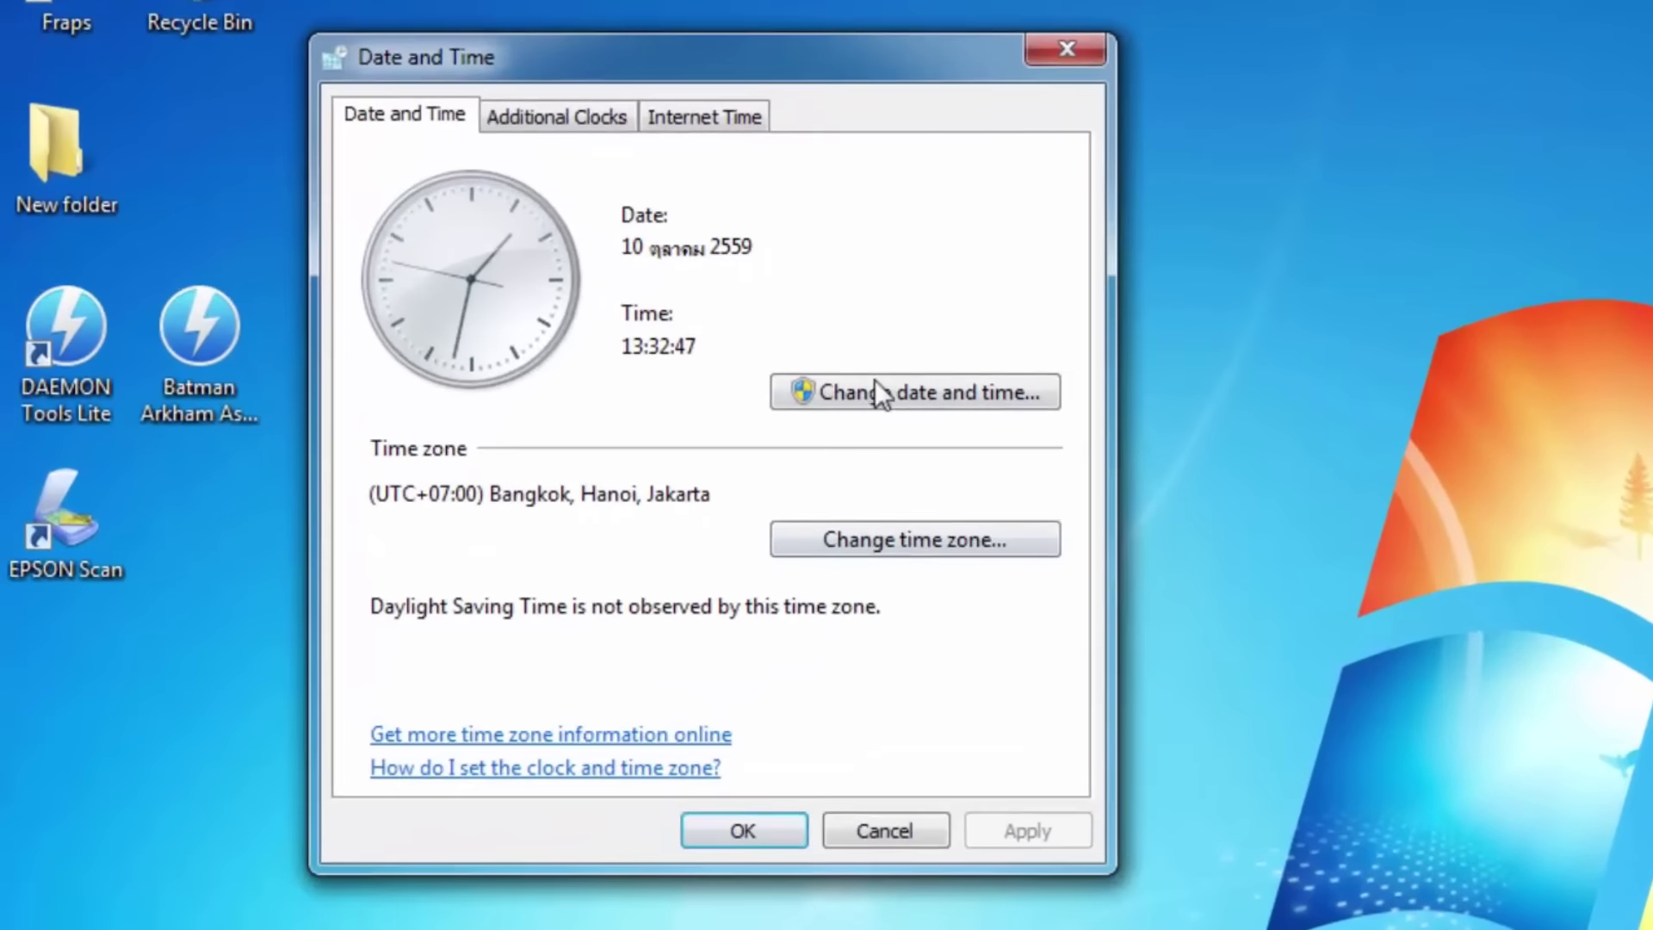
{"action": "left_click", "coordinate": [890, 401]}
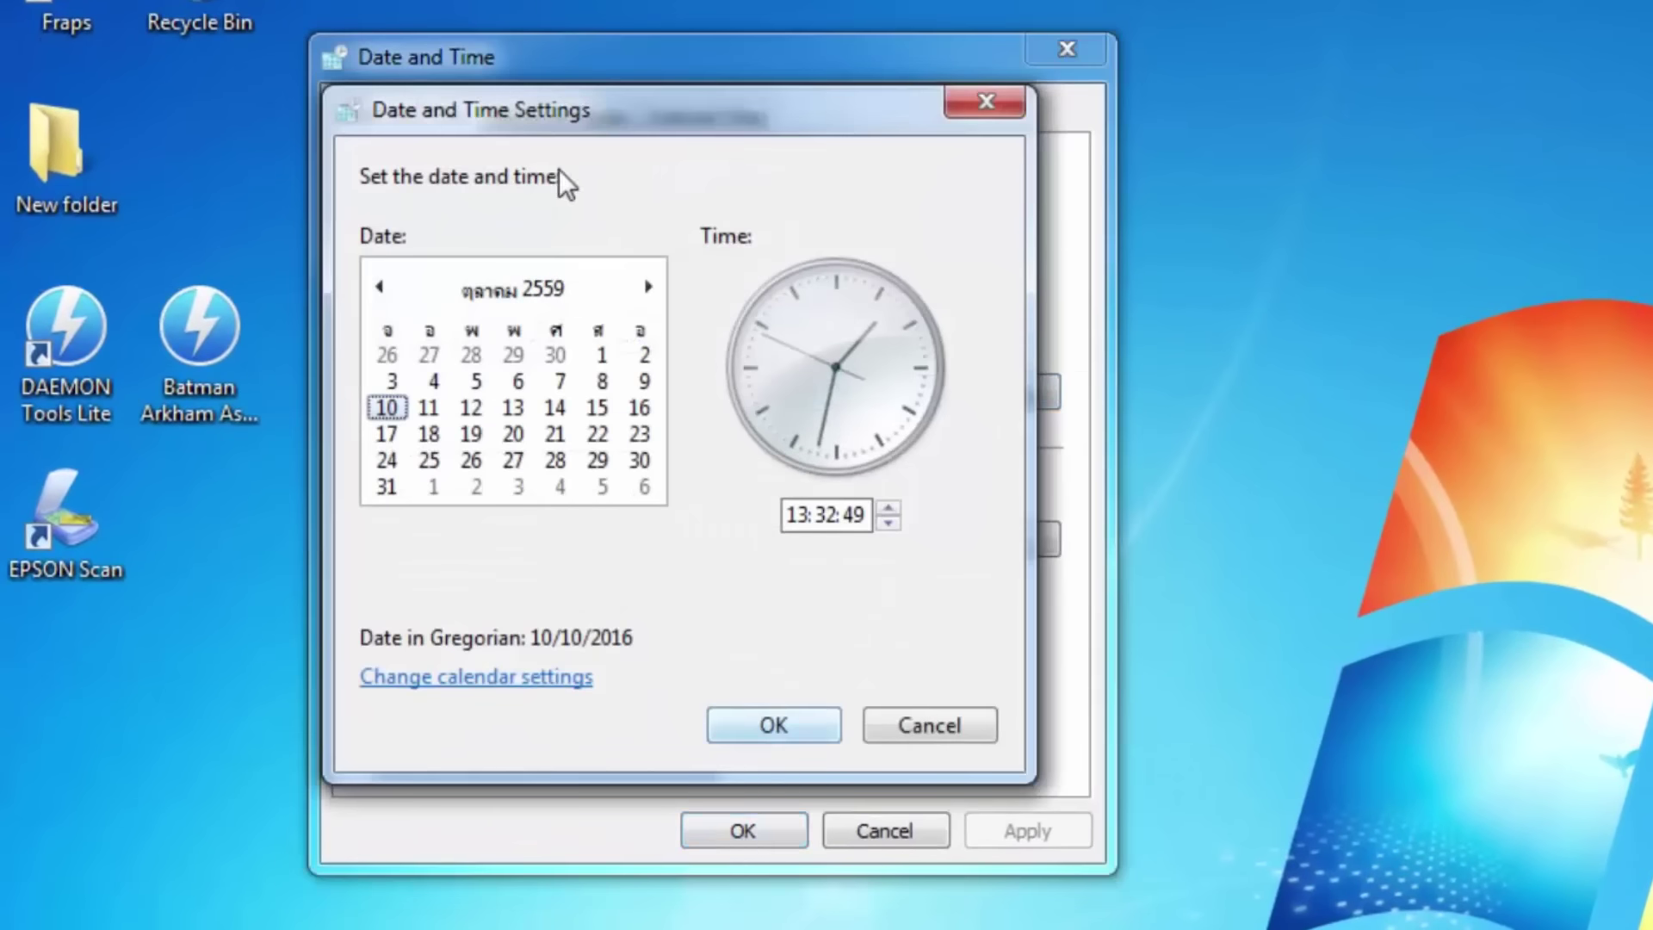
{"action": "left_click", "coordinate": [513, 679]}
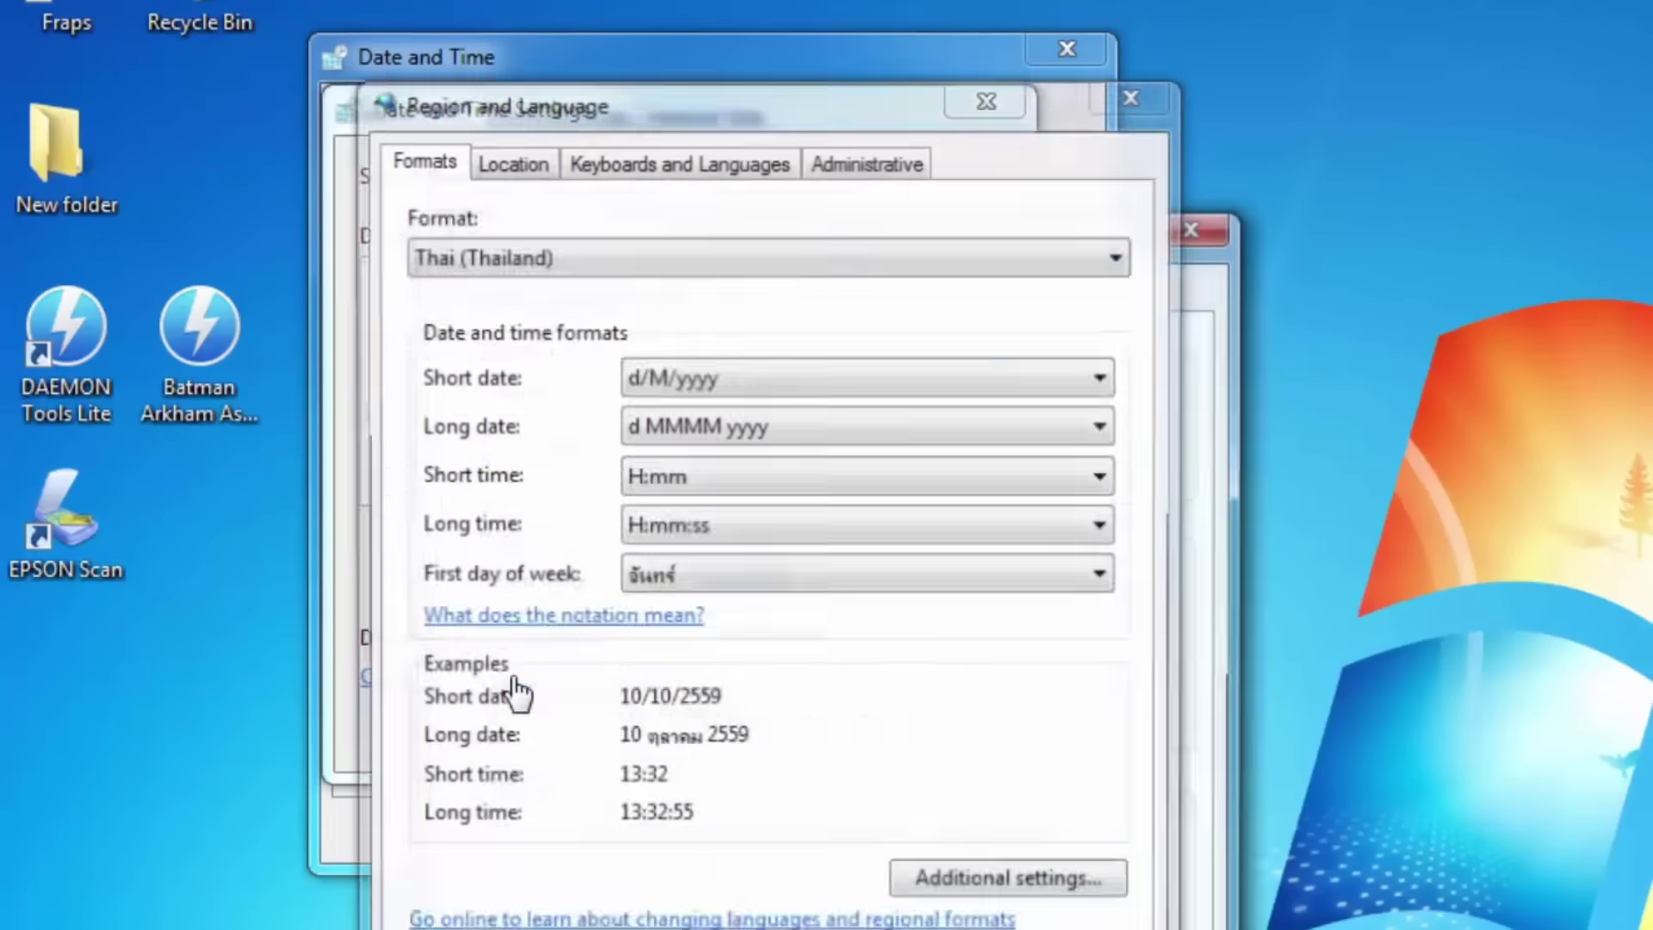
{"action": "left_click", "coordinate": [1004, 875]}
{"action": "left_click", "coordinate": [734, 284]}
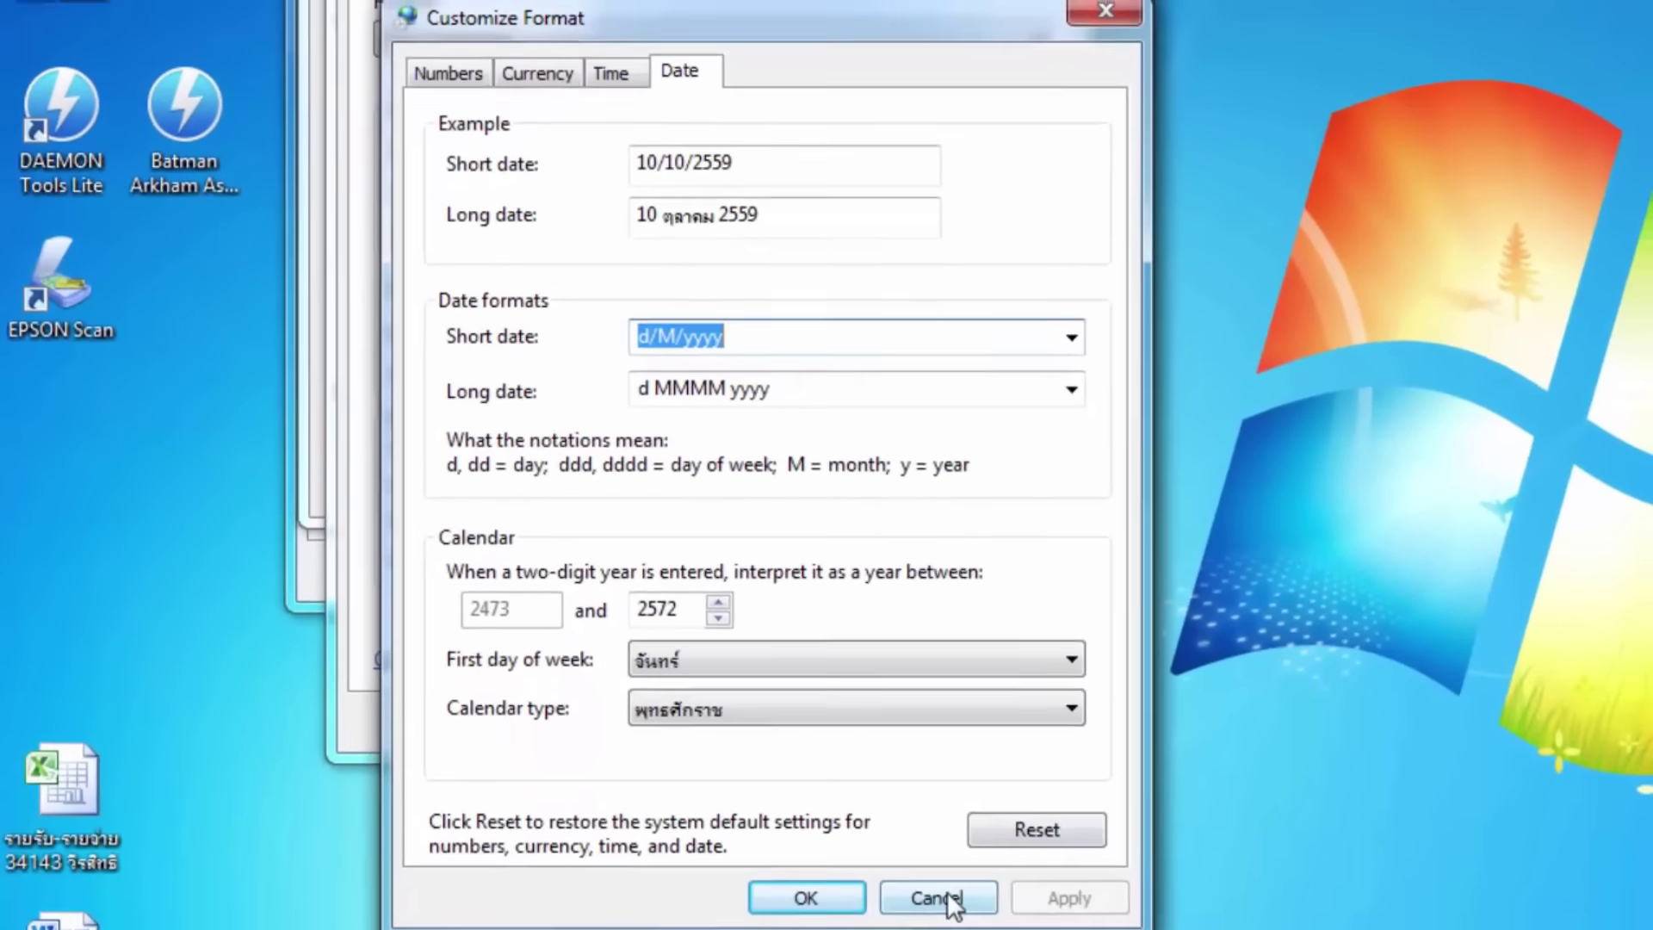
{"action": "left_click", "coordinate": [944, 896]}
Set the regional format to English (Australia), apply it, and close the date and time dialogs
{"action": "left_click_drag", "start_coordinate": [462, 65], "coordinate": [882, 193]}
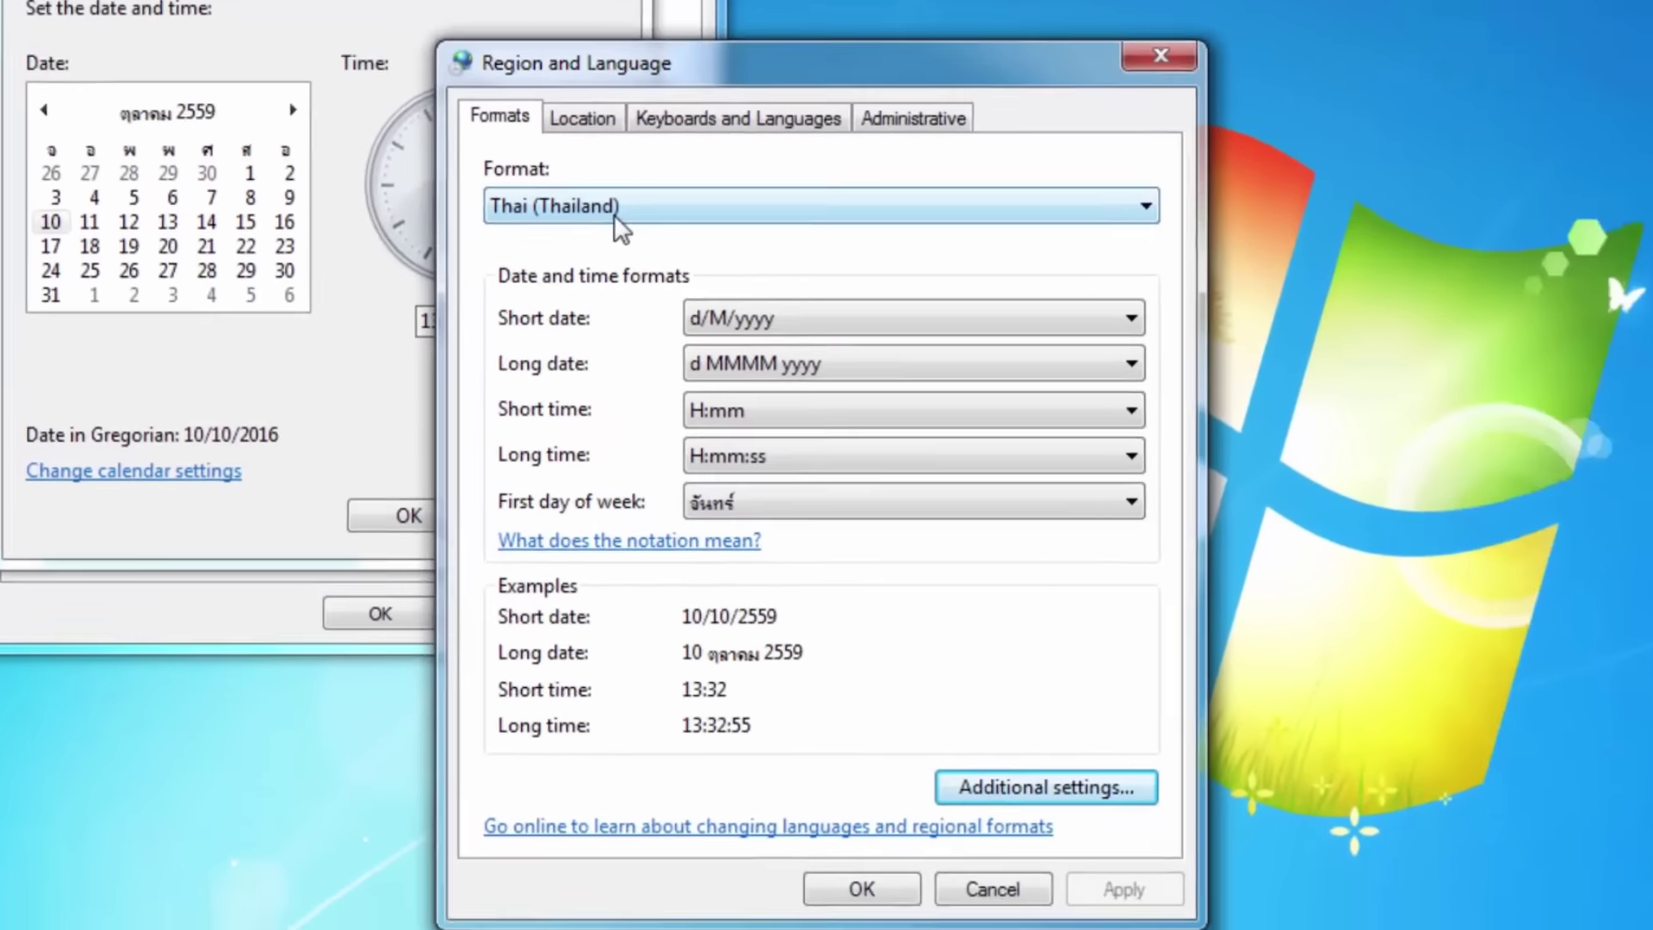
{"action": "left_click", "coordinate": [919, 330]}
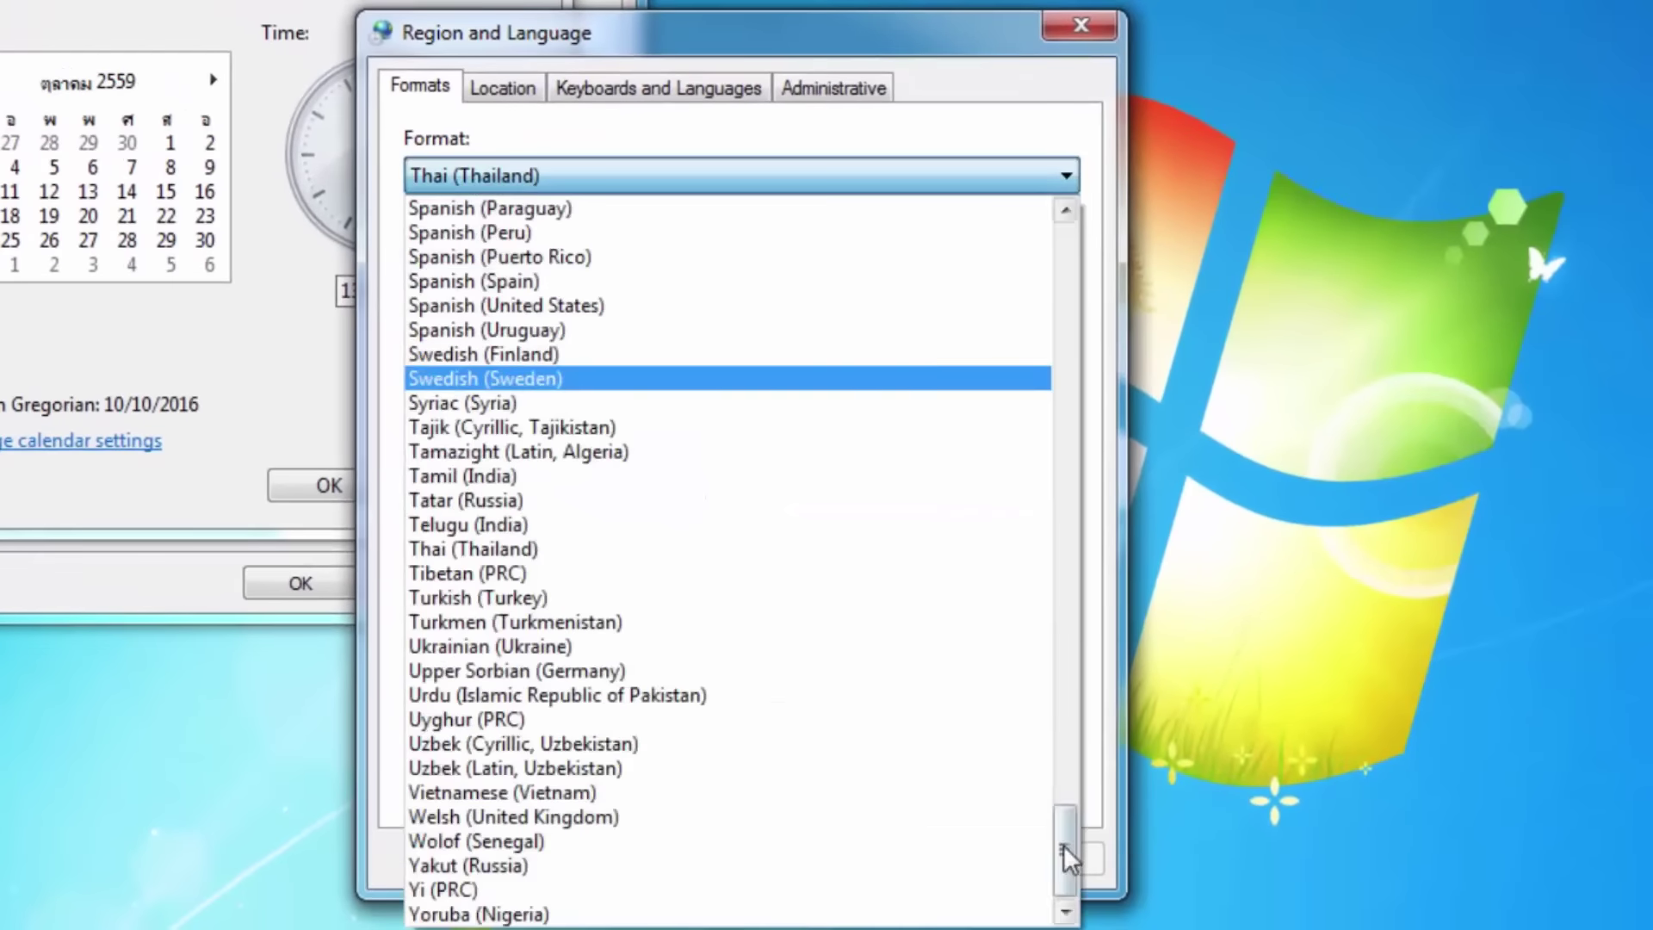
{"action": "left_click_drag", "start_coordinate": [1062, 845], "coordinate": [1113, 434]}
{"action": "scroll", "coordinate": [741, 325], "scroll_direction": "up", "scroll_amount": 3}
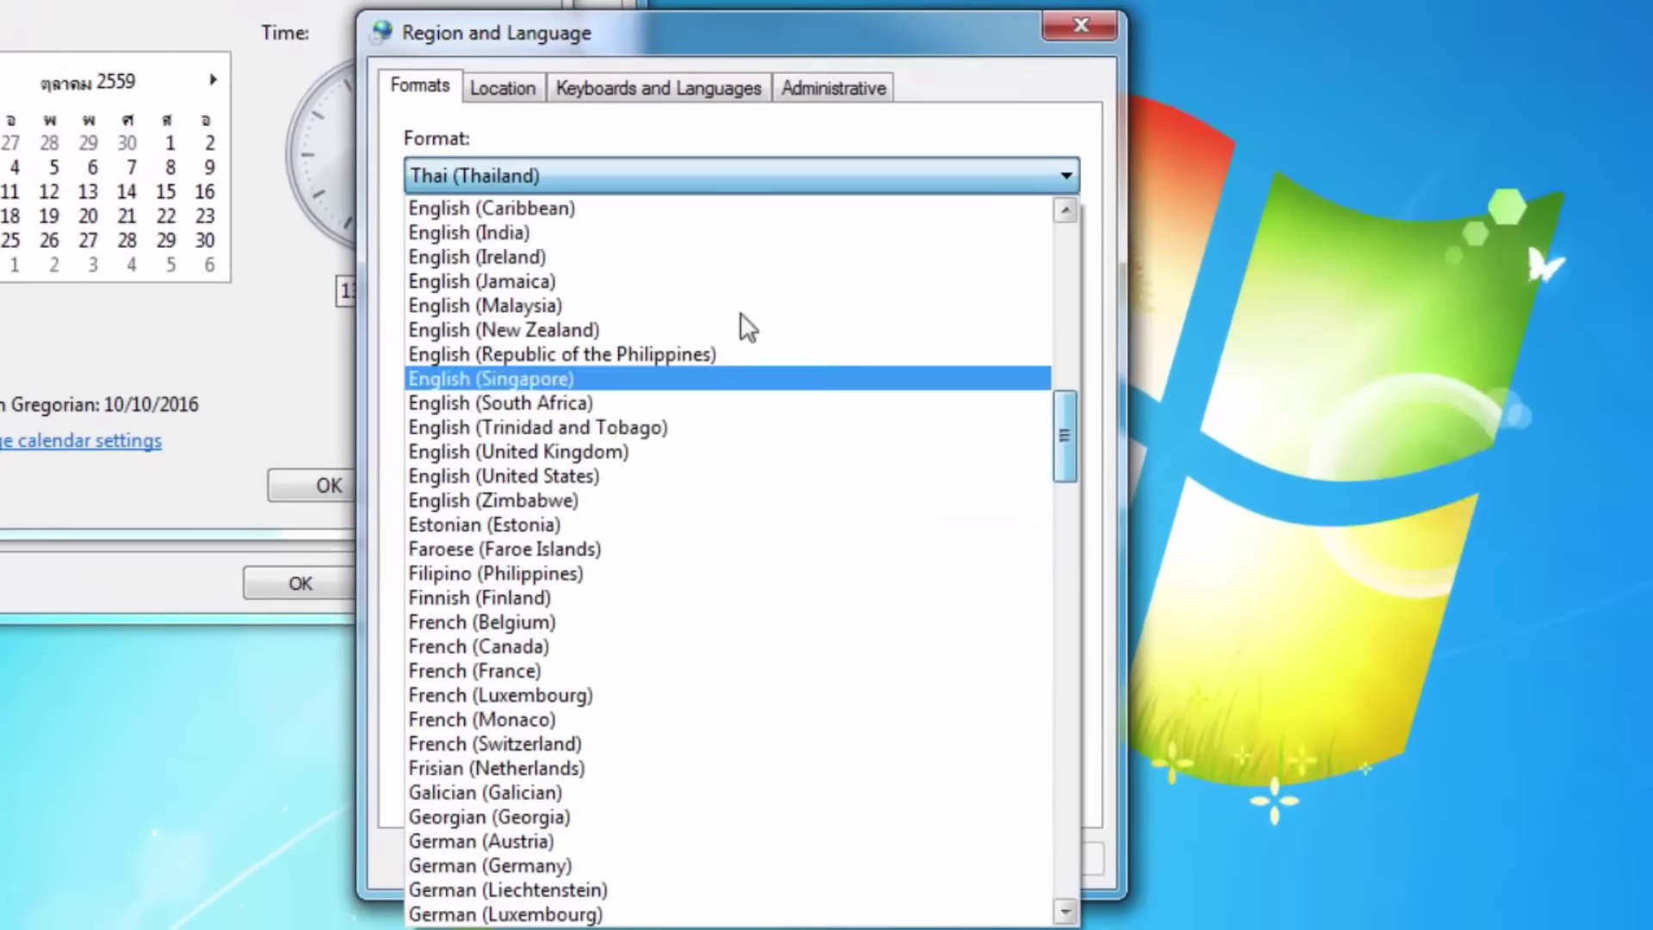
{"action": "scroll", "coordinate": [595, 250], "scroll_direction": "up", "scroll_amount": 2}
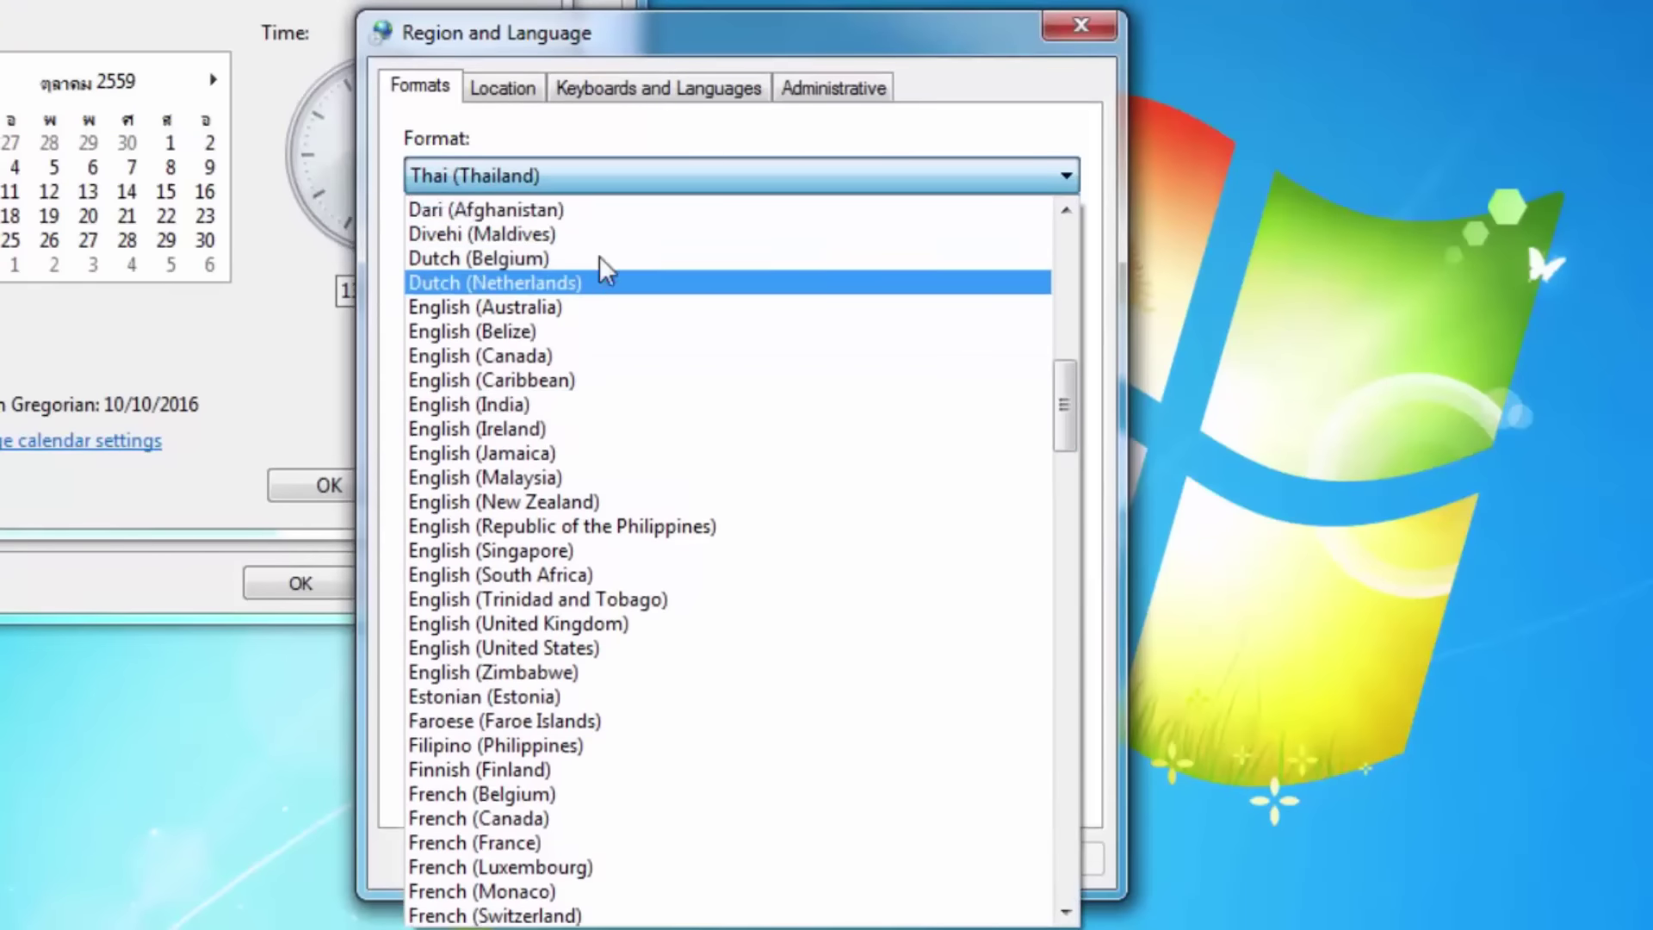
{"action": "left_click", "coordinate": [576, 427]}
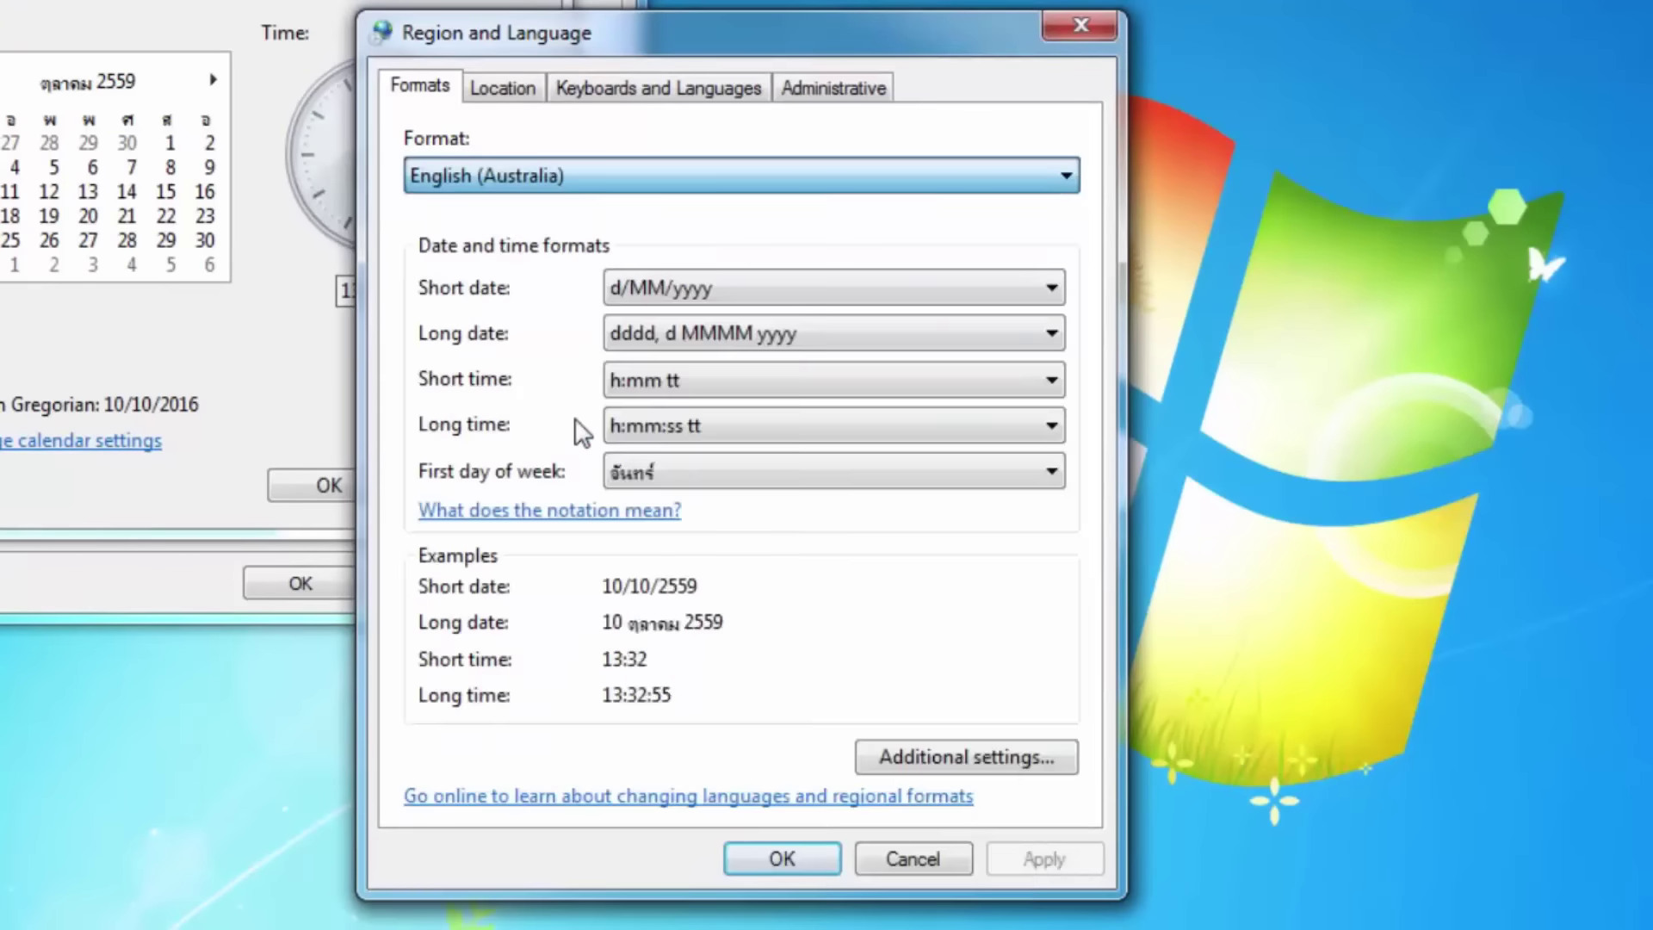
{"action": "left_click", "coordinate": [802, 860]}
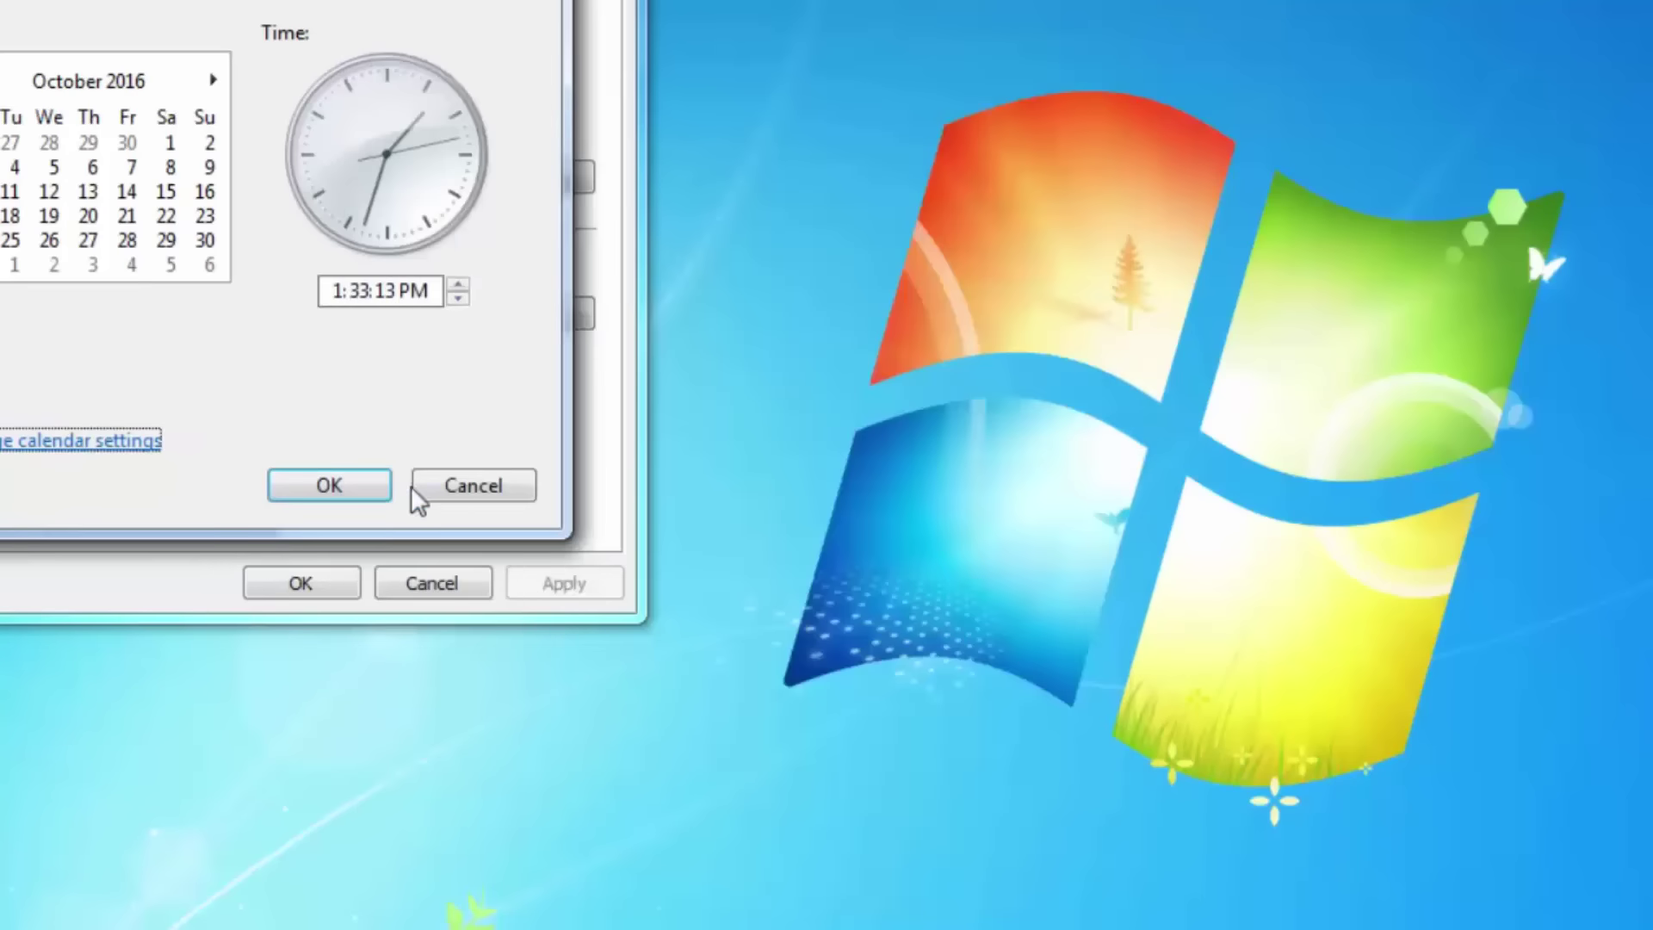
{"action": "left_click", "coordinate": [411, 485]}
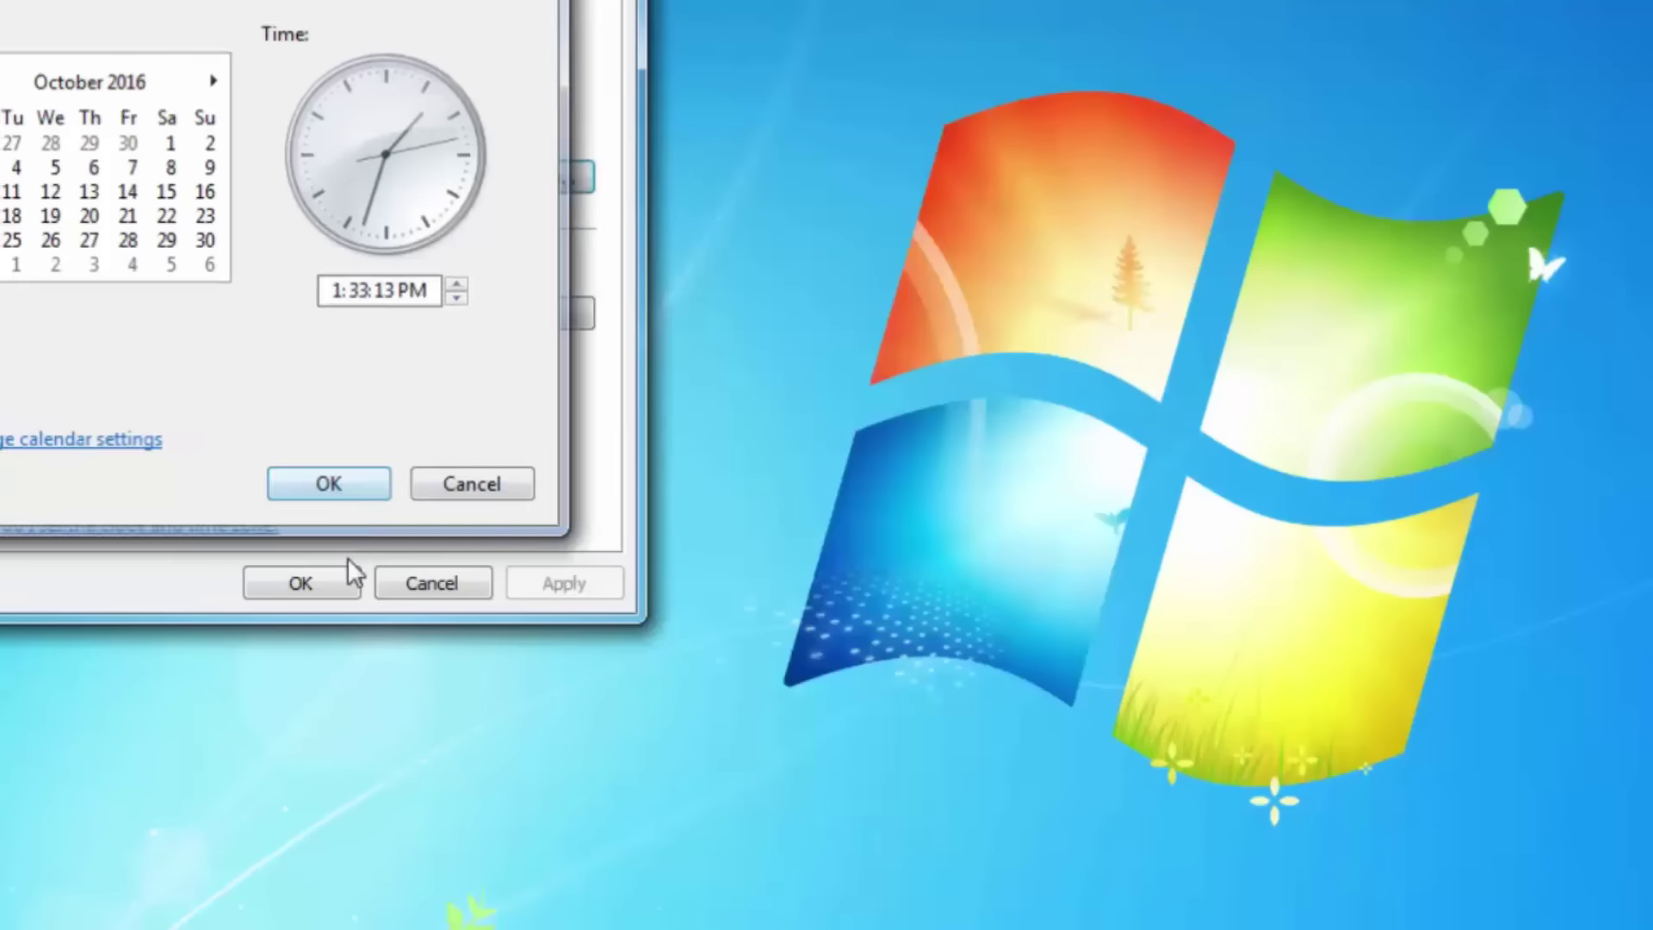
{"action": "left_click", "coordinate": [301, 591]}
{"action": "left_click_drag", "start_coordinate": [566, 758], "coordinate": [1431, 159]}
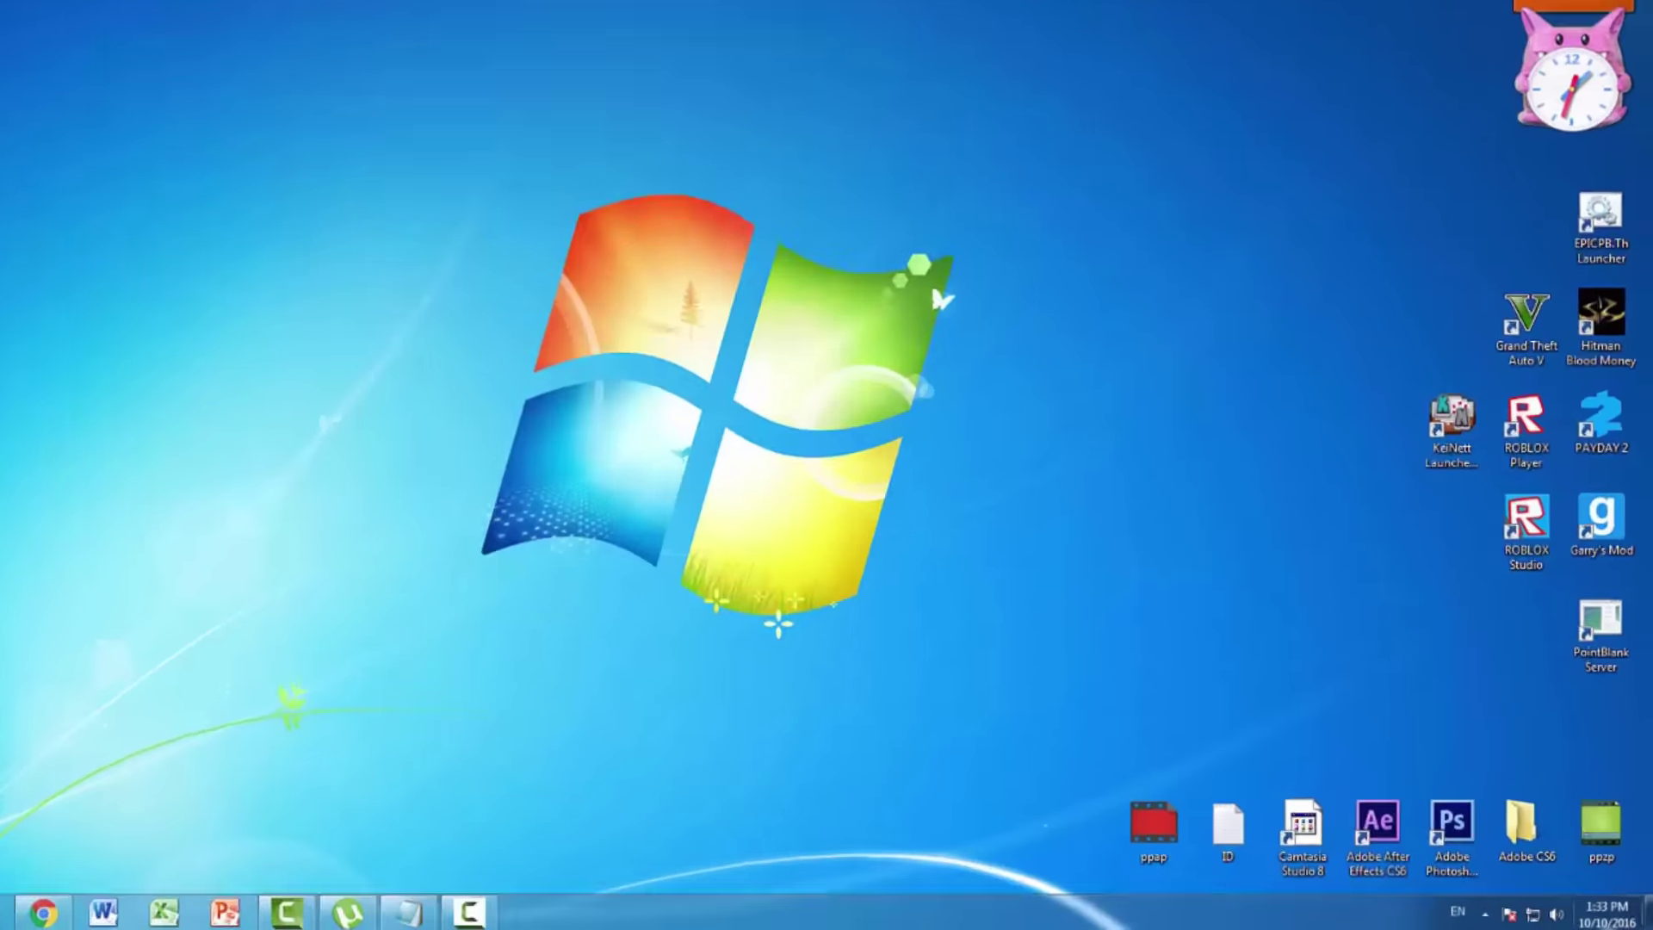
{"action": "mouse_move", "coordinate": [1599, 911]}
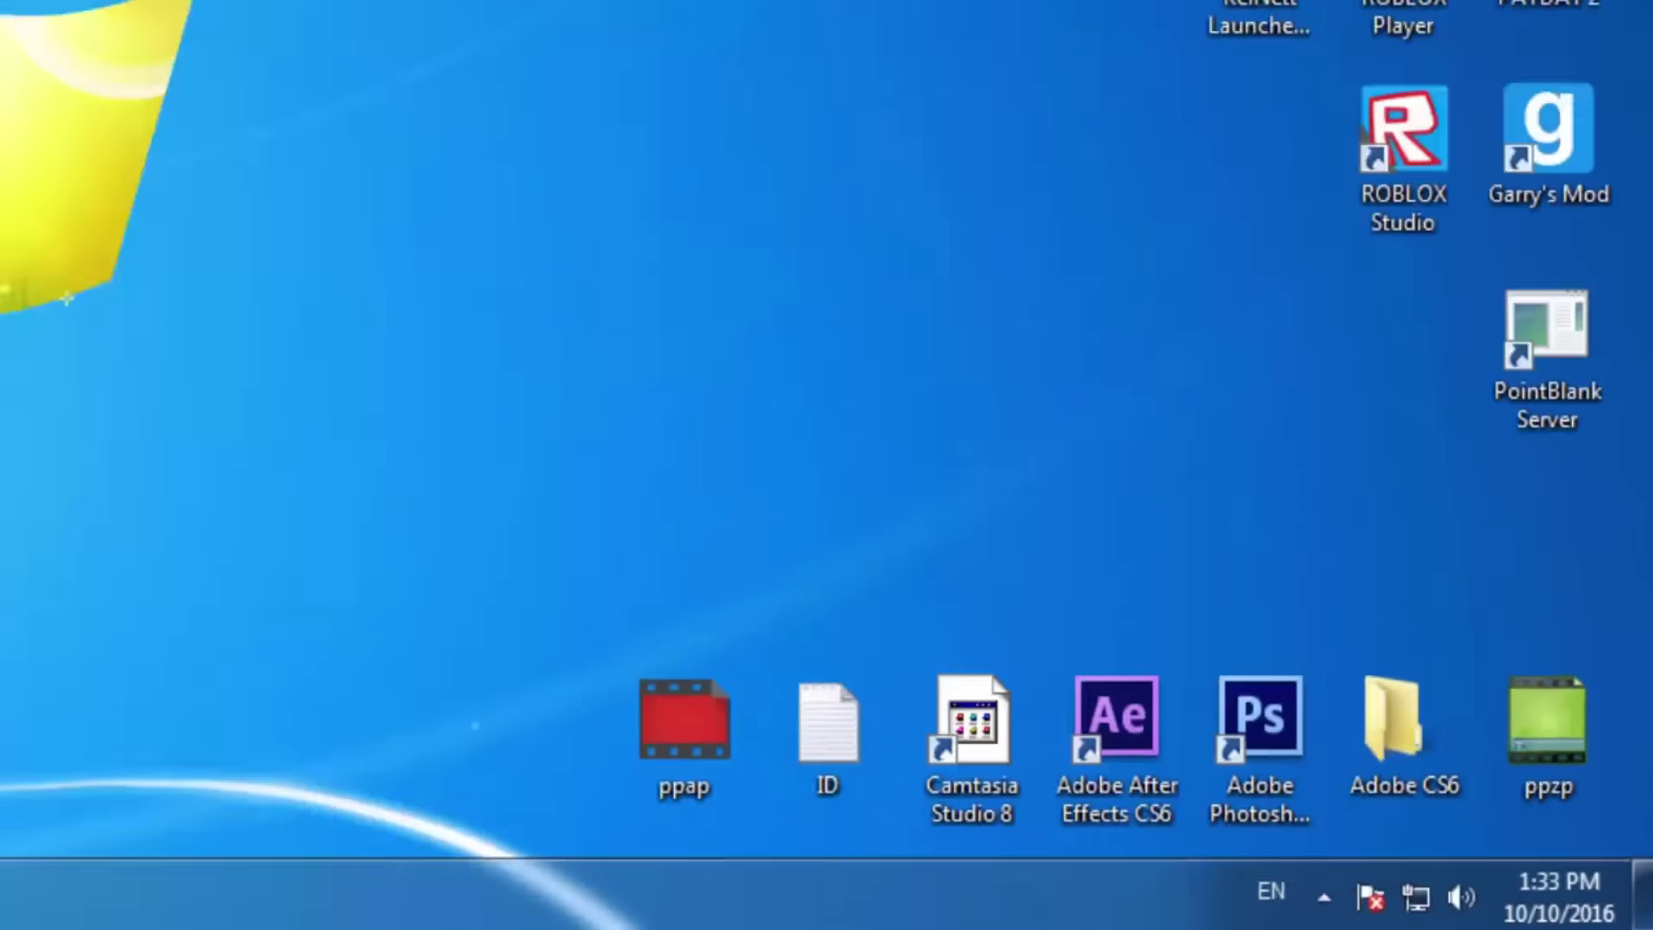
Test the keyboard input language by entering cffdk in the Start menu search, and clear the text
{"action": "key", "text": "super"}
{"action": "type", "text": "cffdk"}
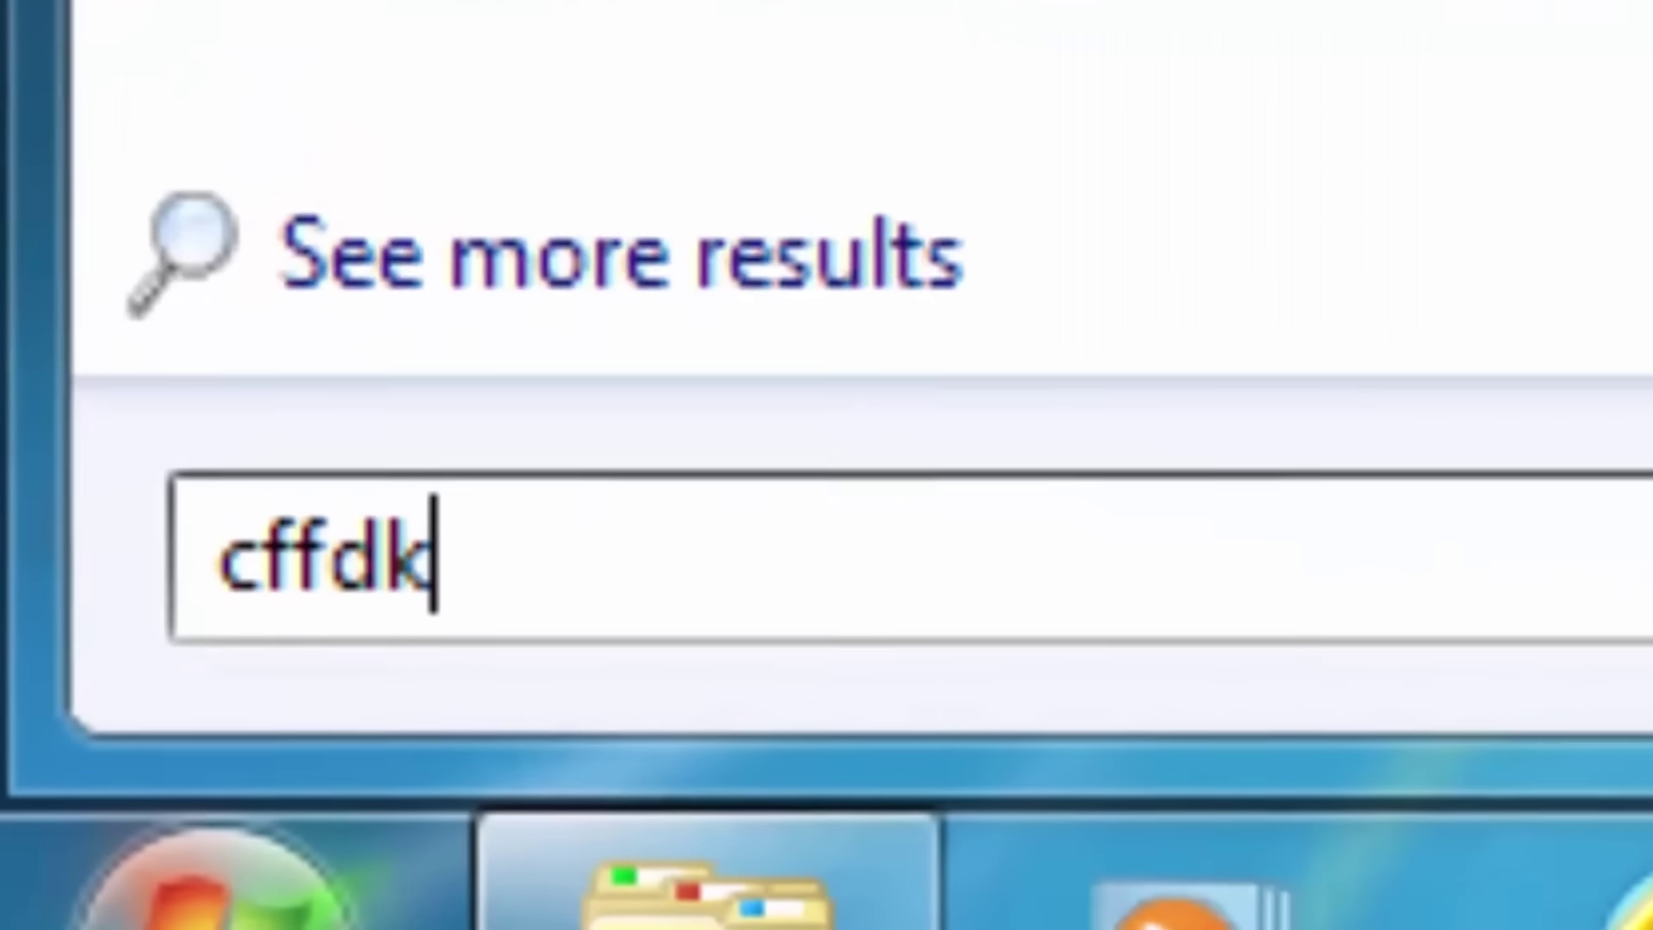
{"action": "key", "text": "ctrl+a"}
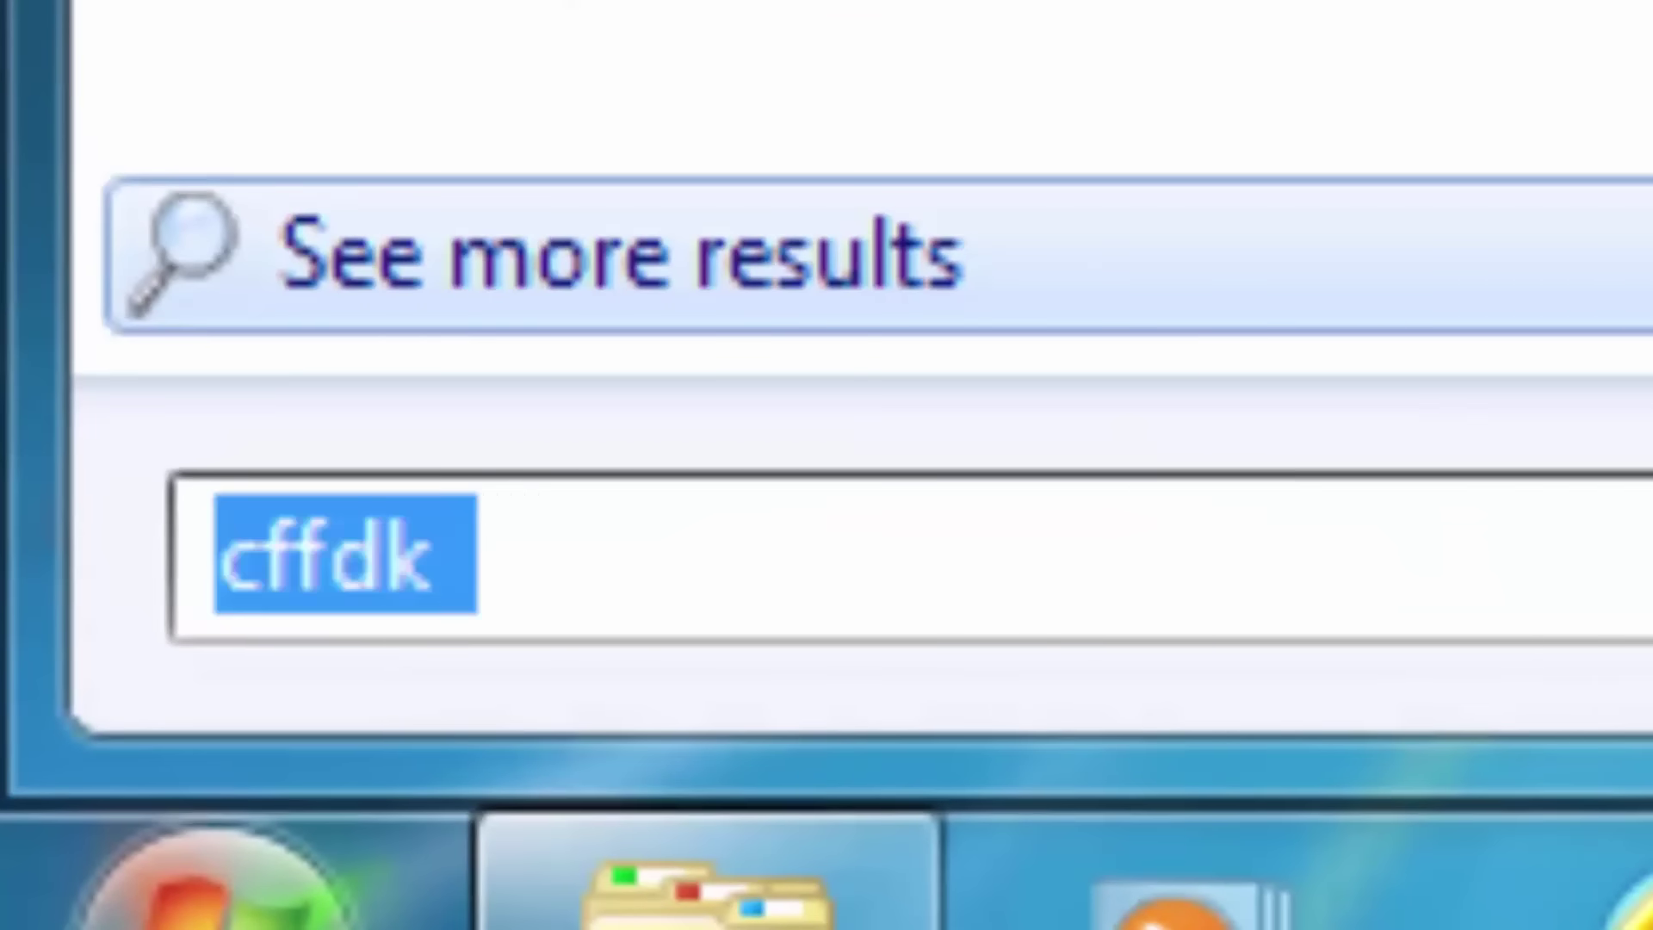
{"action": "key", "text": "BackSpace"}
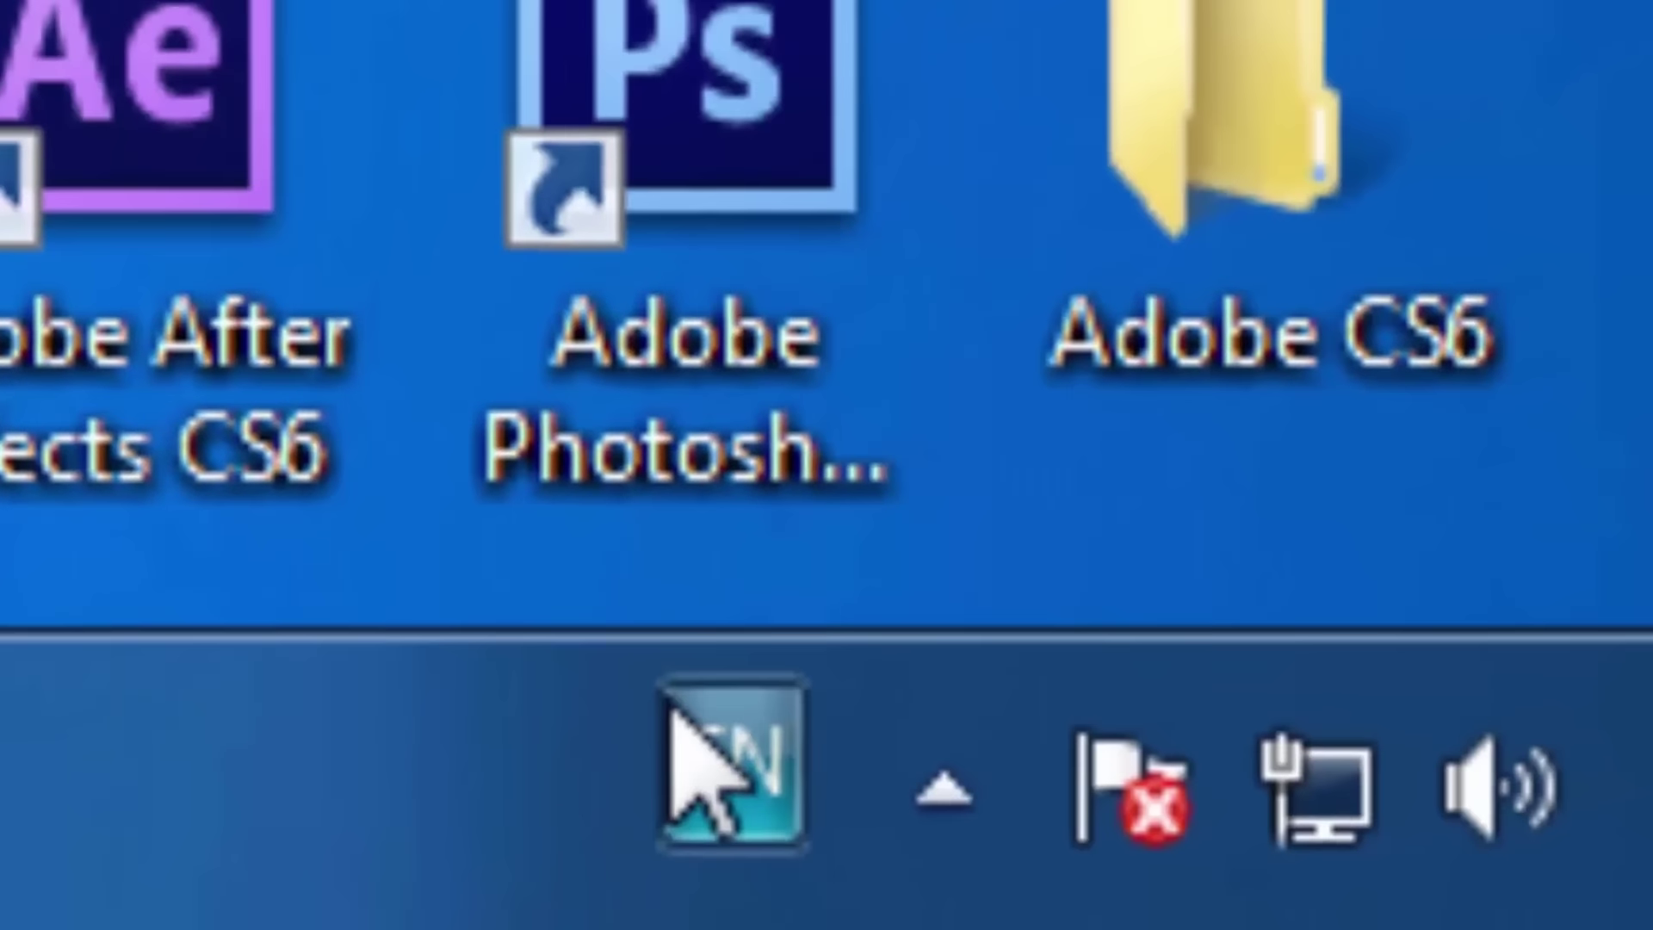
Check the list of installed input languages and cycle the keyboard between English and Thai
{"action": "left_click", "coordinate": [673, 719]}
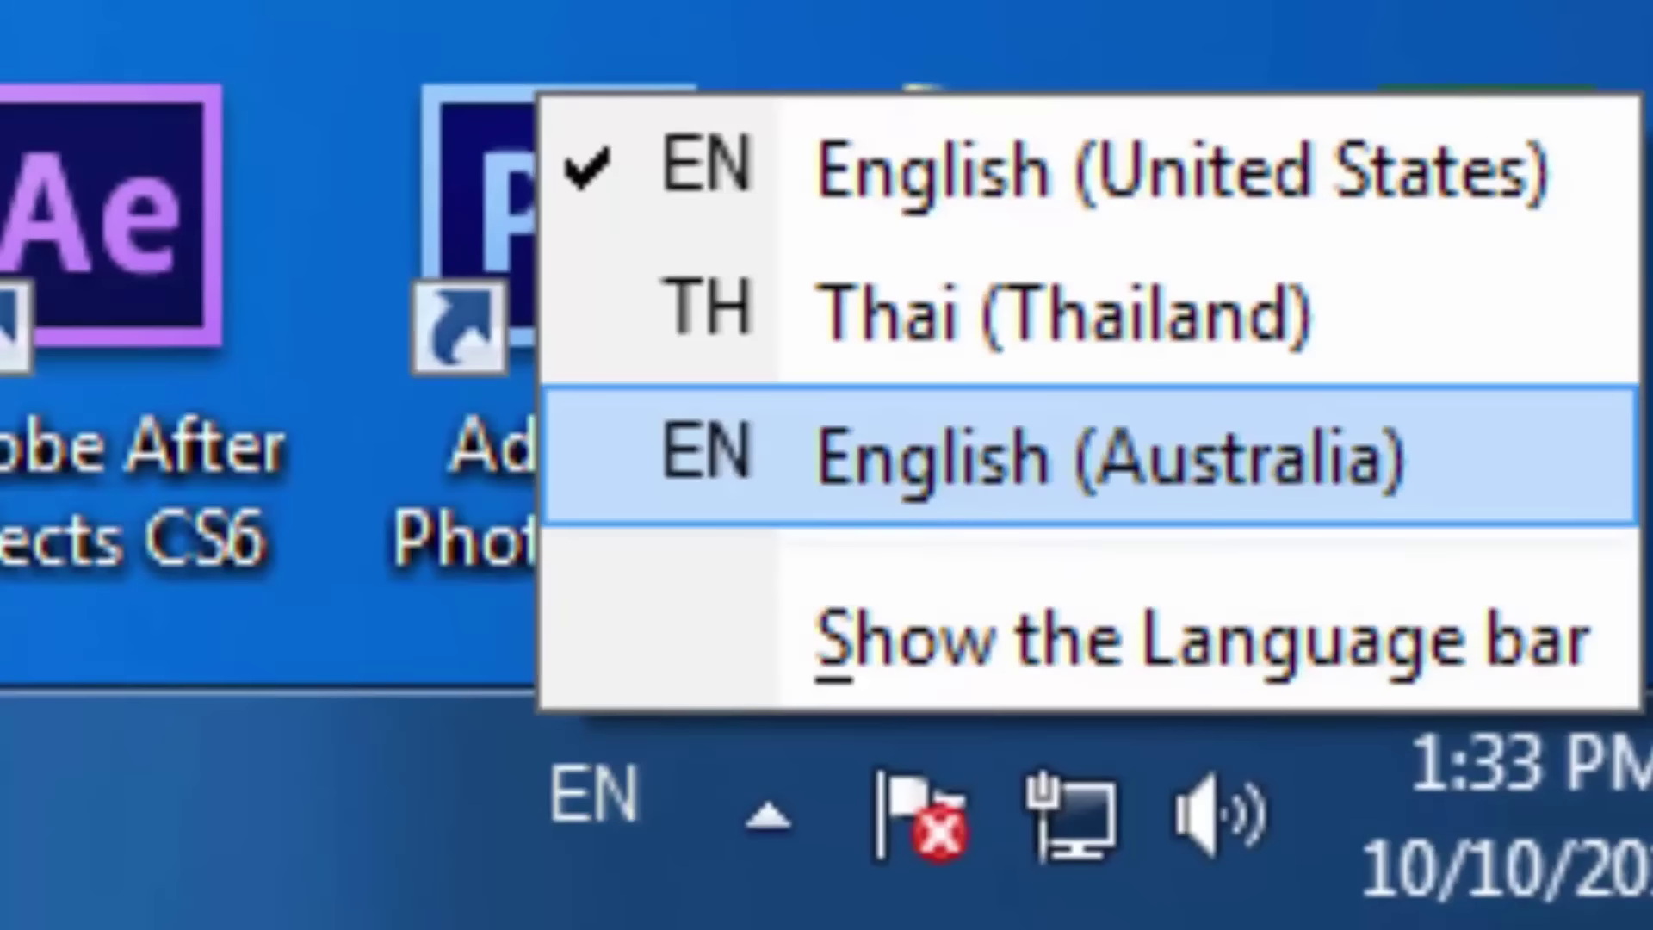
{"action": "key", "text": "Return"}
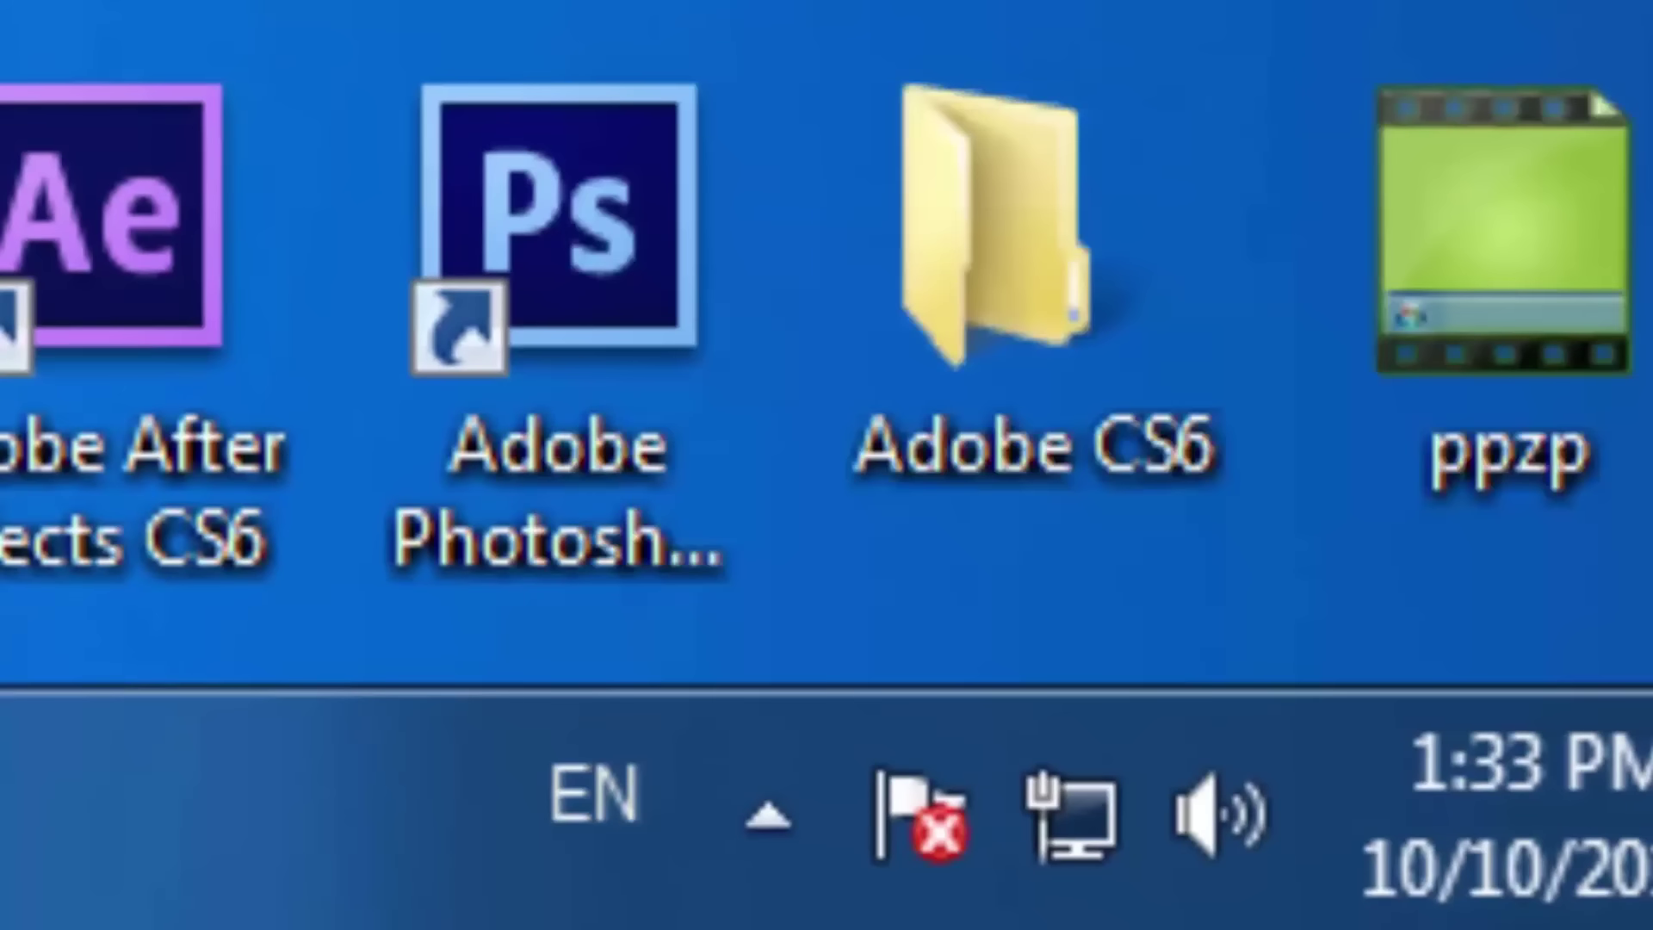
{"action": "key", "text": "alt+shift"}
{"action": "key", "text": "alt+shift"}
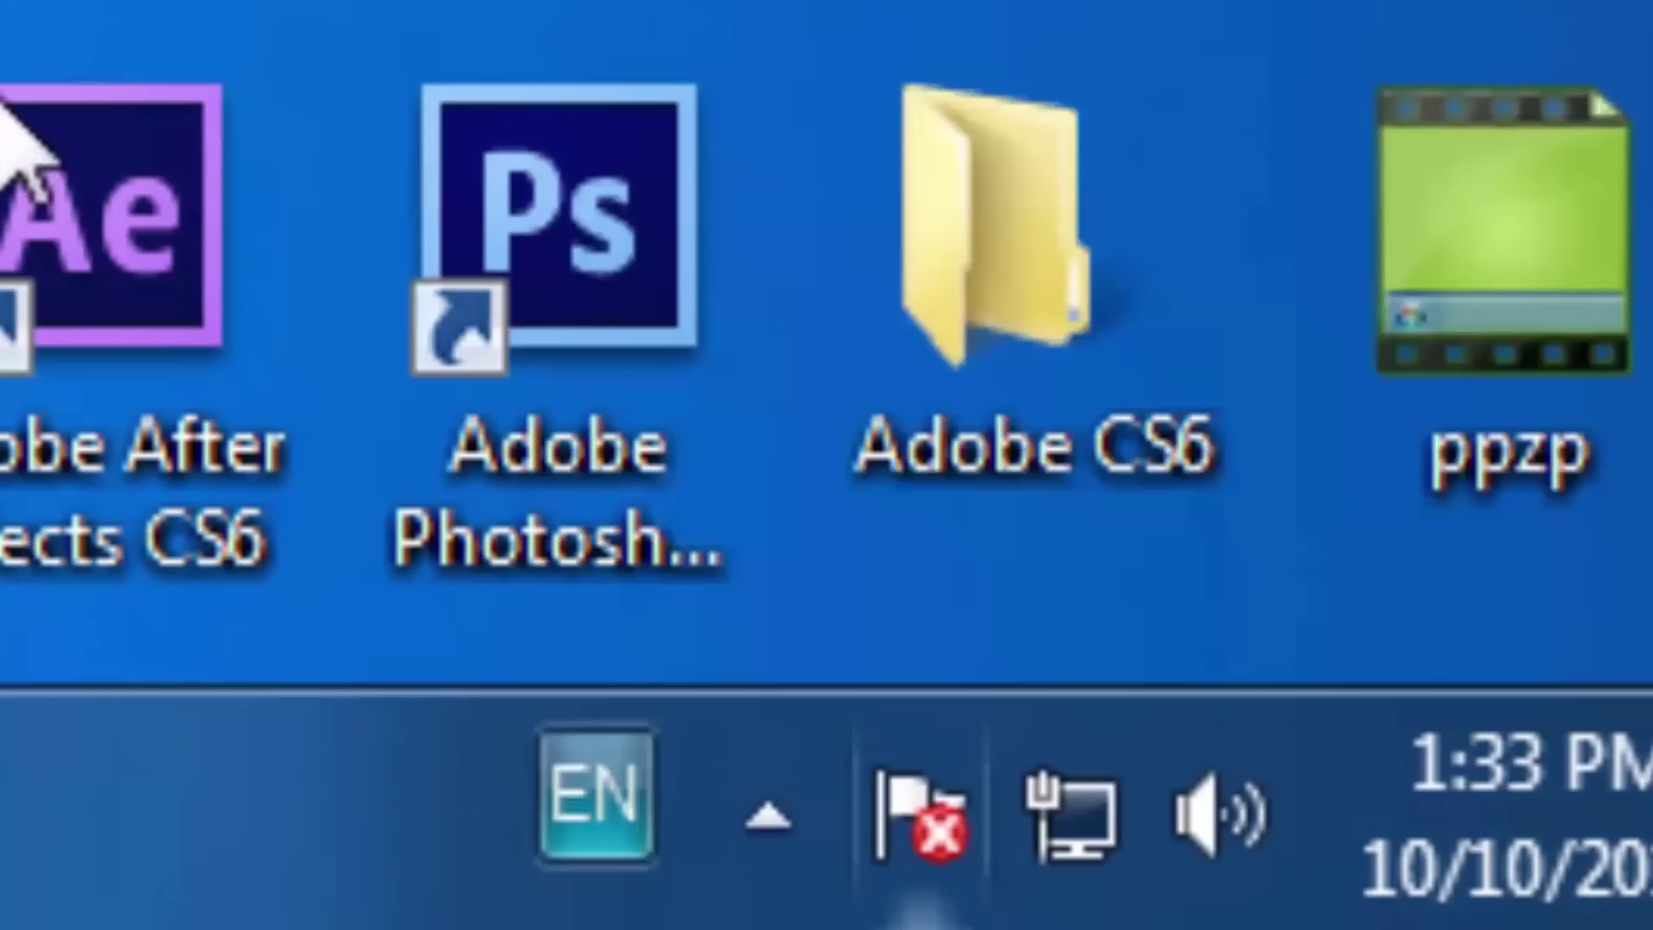
{"action": "key", "text": "alt+shift"}
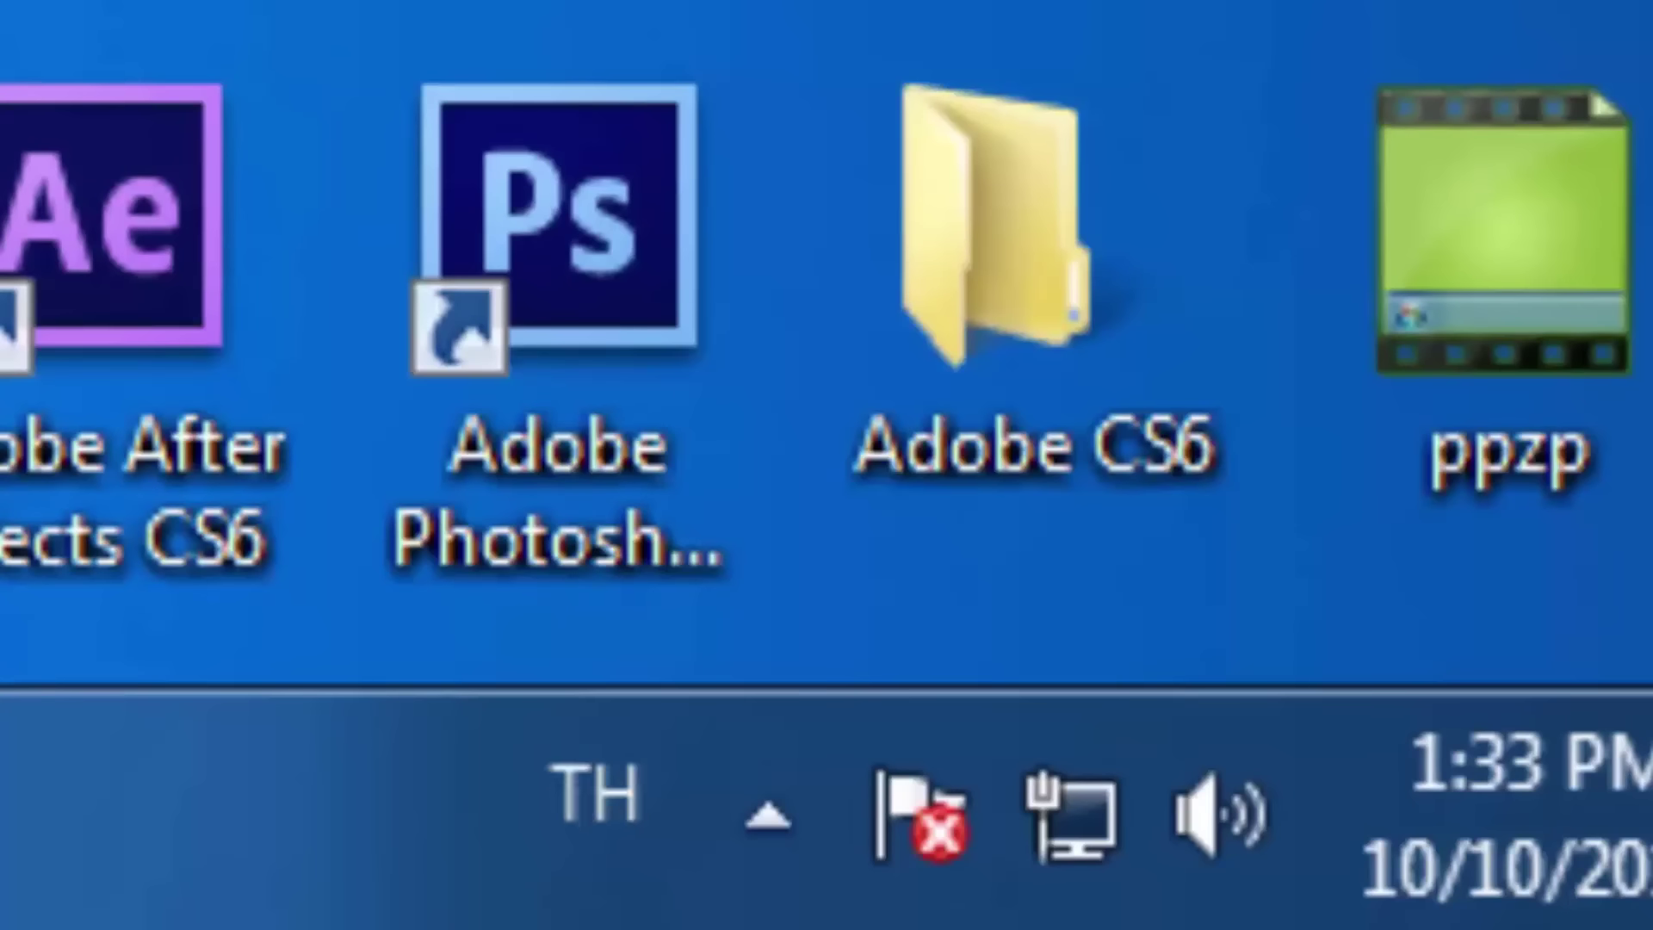
{"action": "key", "text": "alt+shift"}
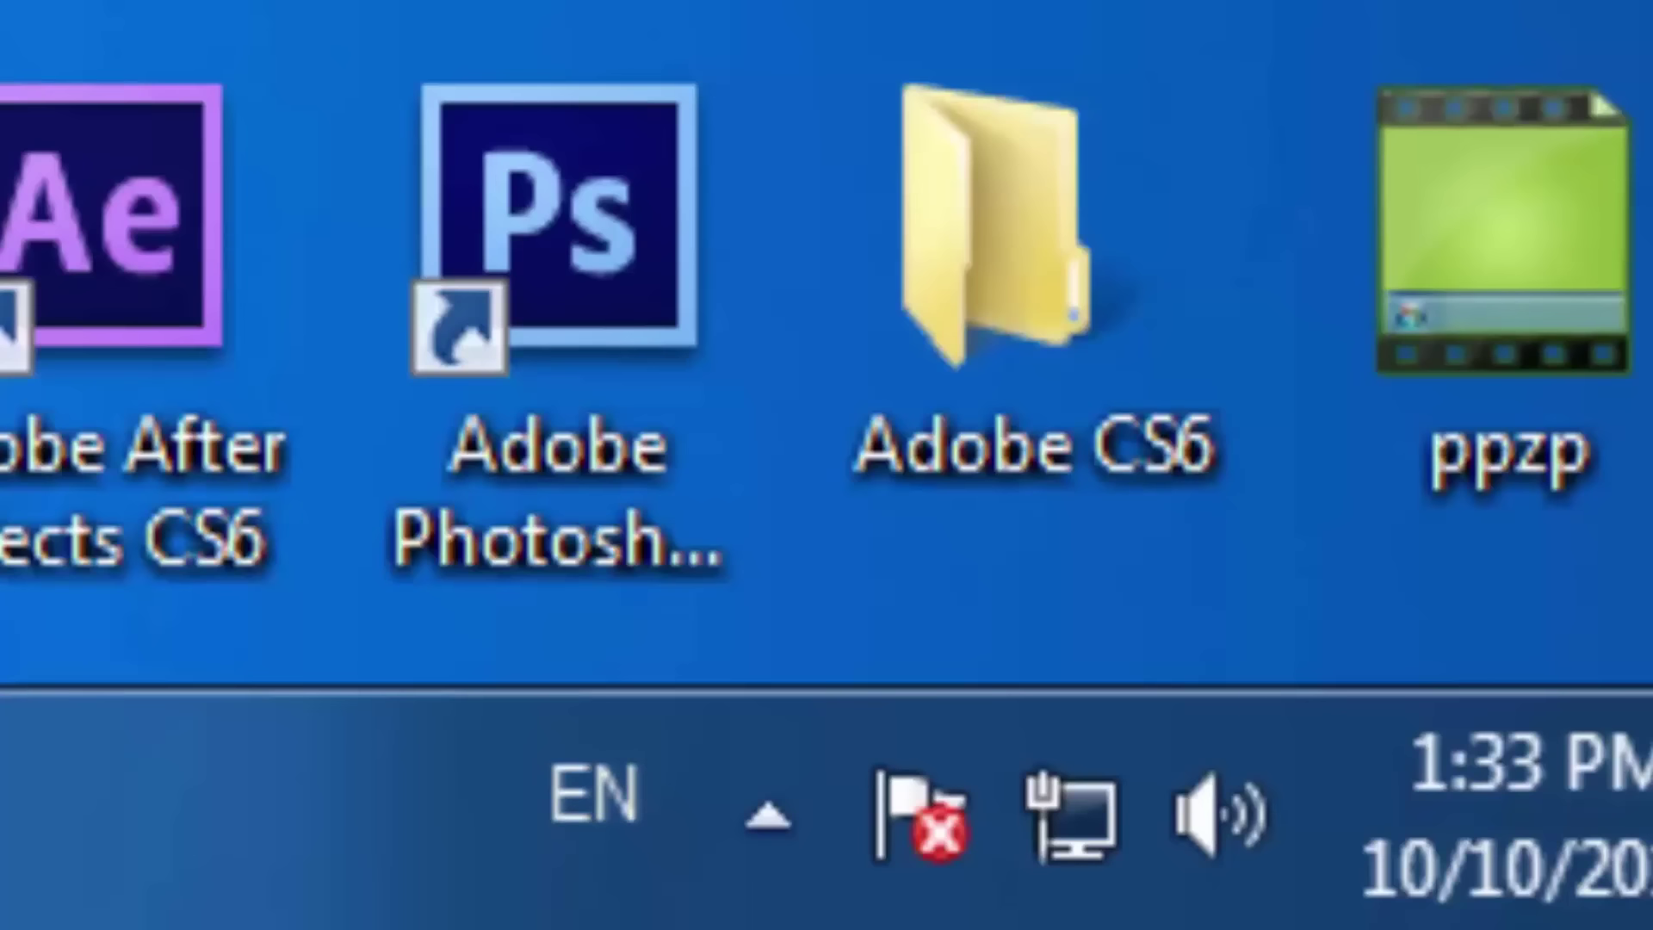
{"action": "key", "text": "alt+shift"}
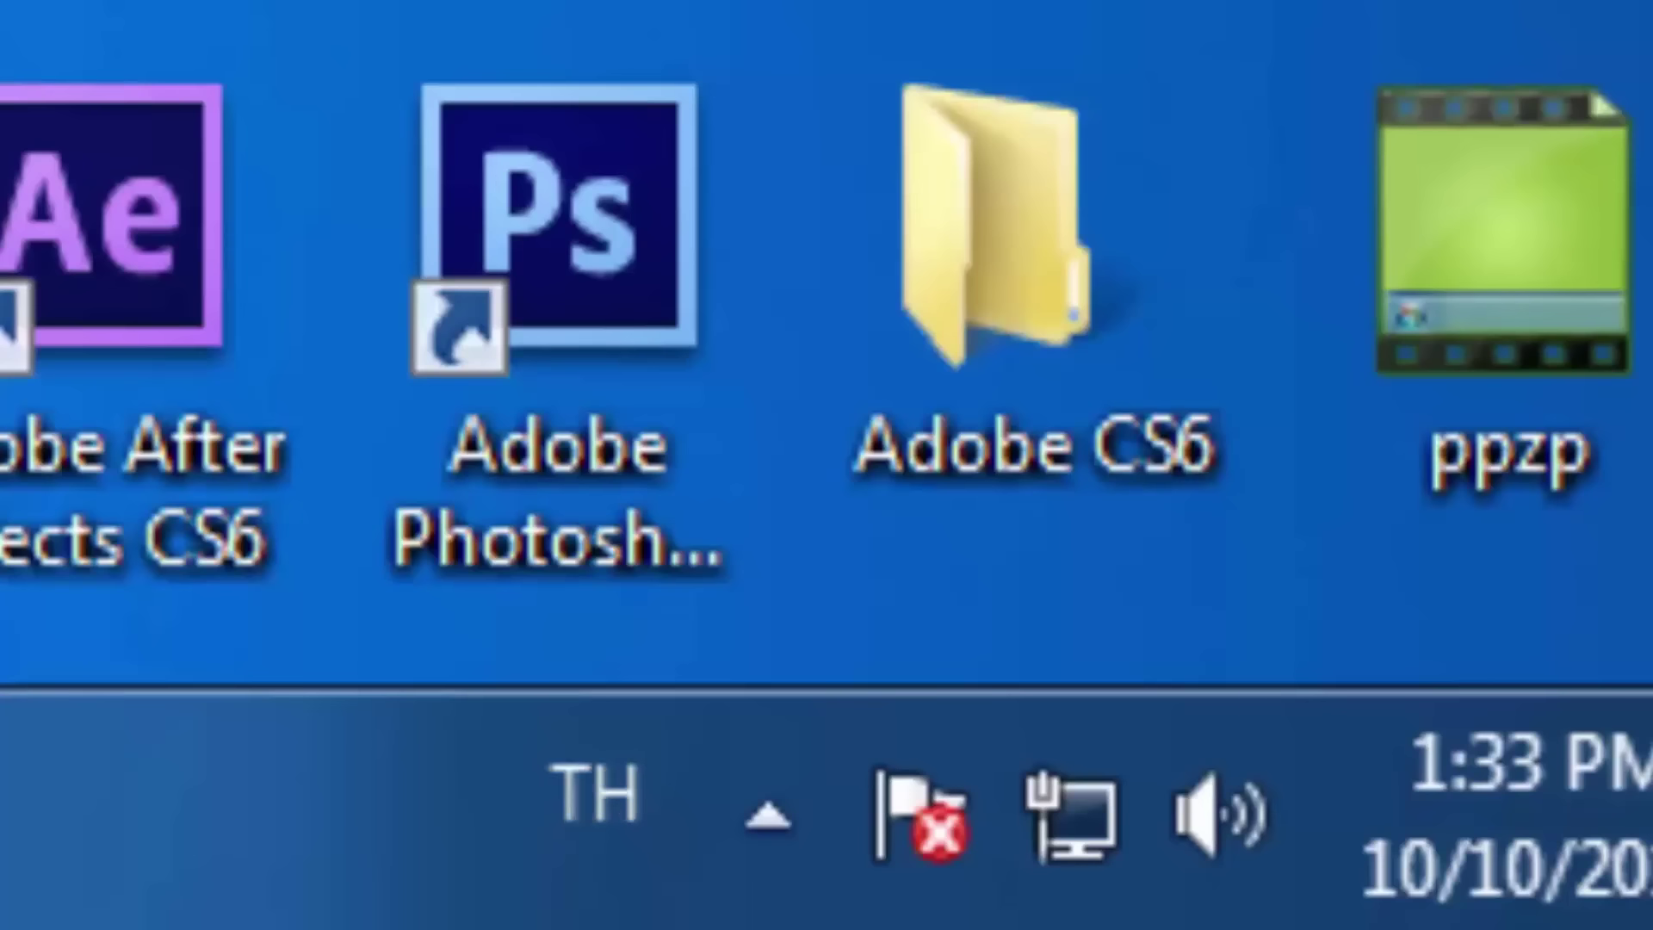
Remove English (Australia) from the installed input languages in the Text Services and Input Languages settings and confirm
{"action": "right_click", "coordinate": [642, 818]}
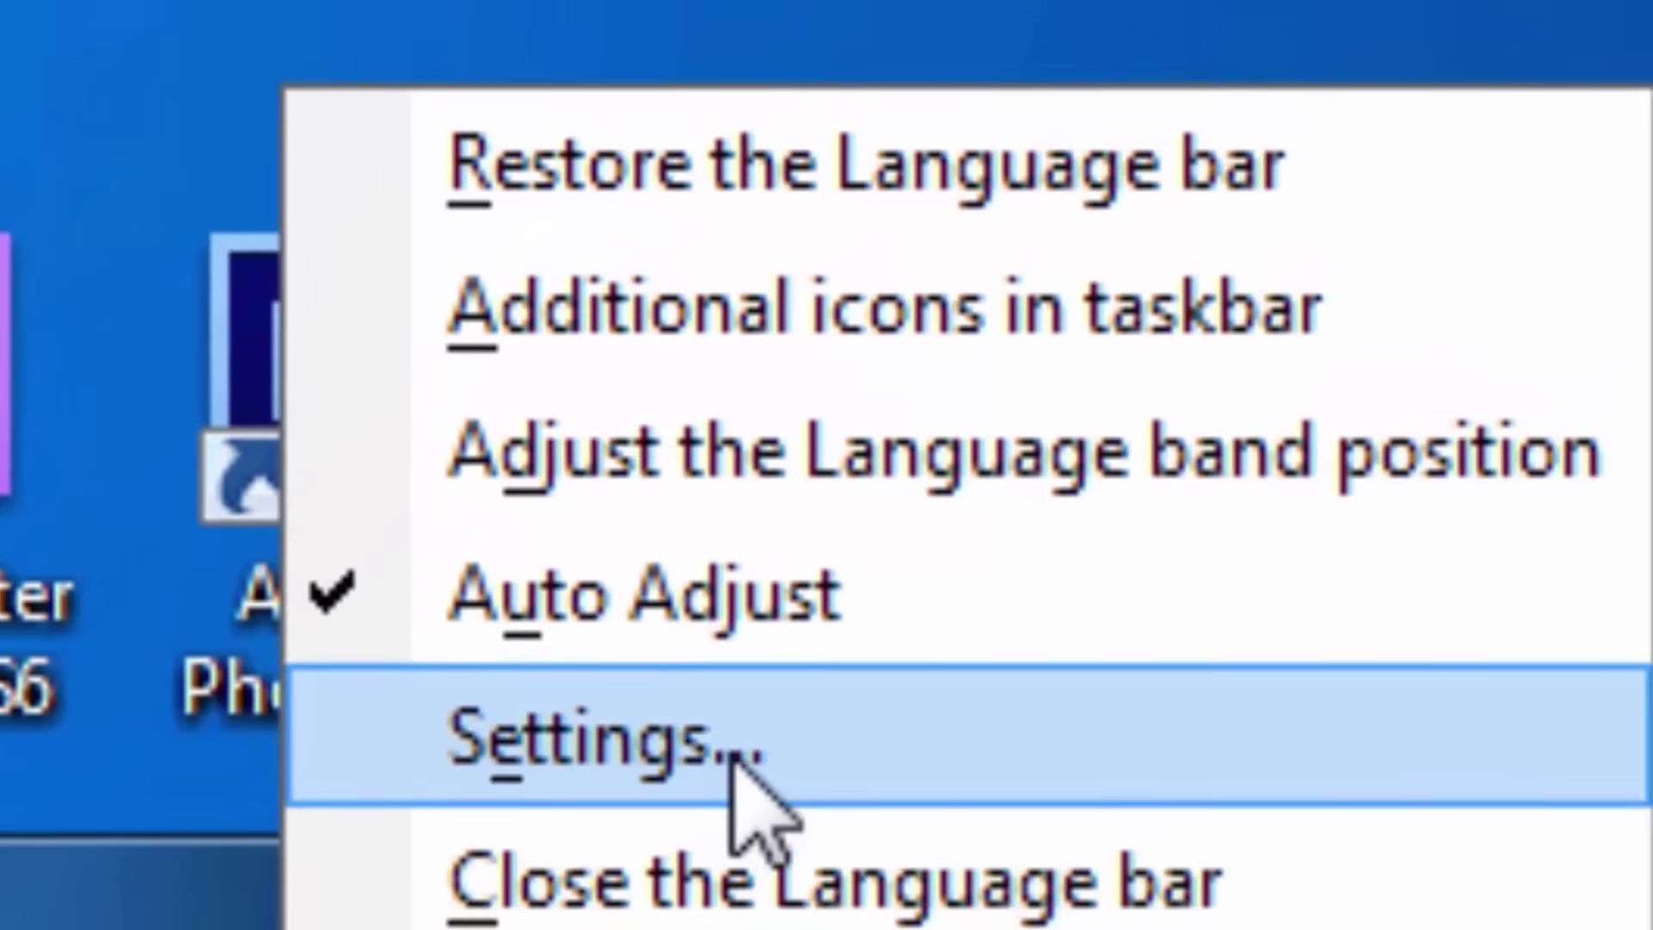
{"action": "left_click", "coordinate": [817, 702]}
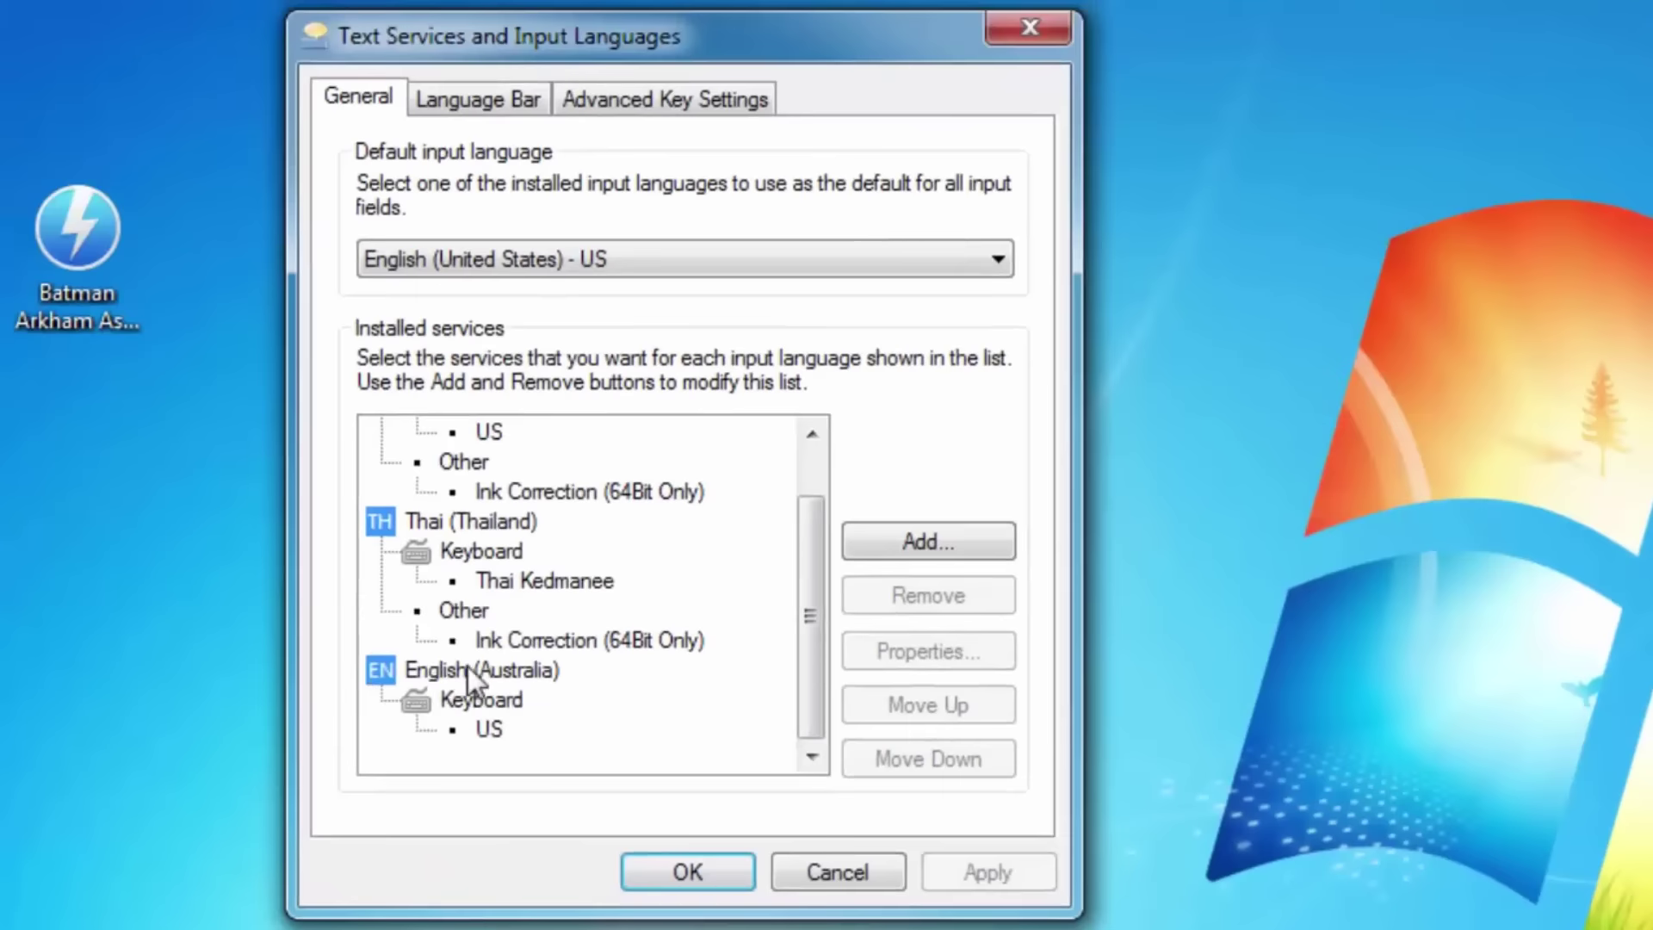
{"action": "left_click", "coordinate": [467, 670]}
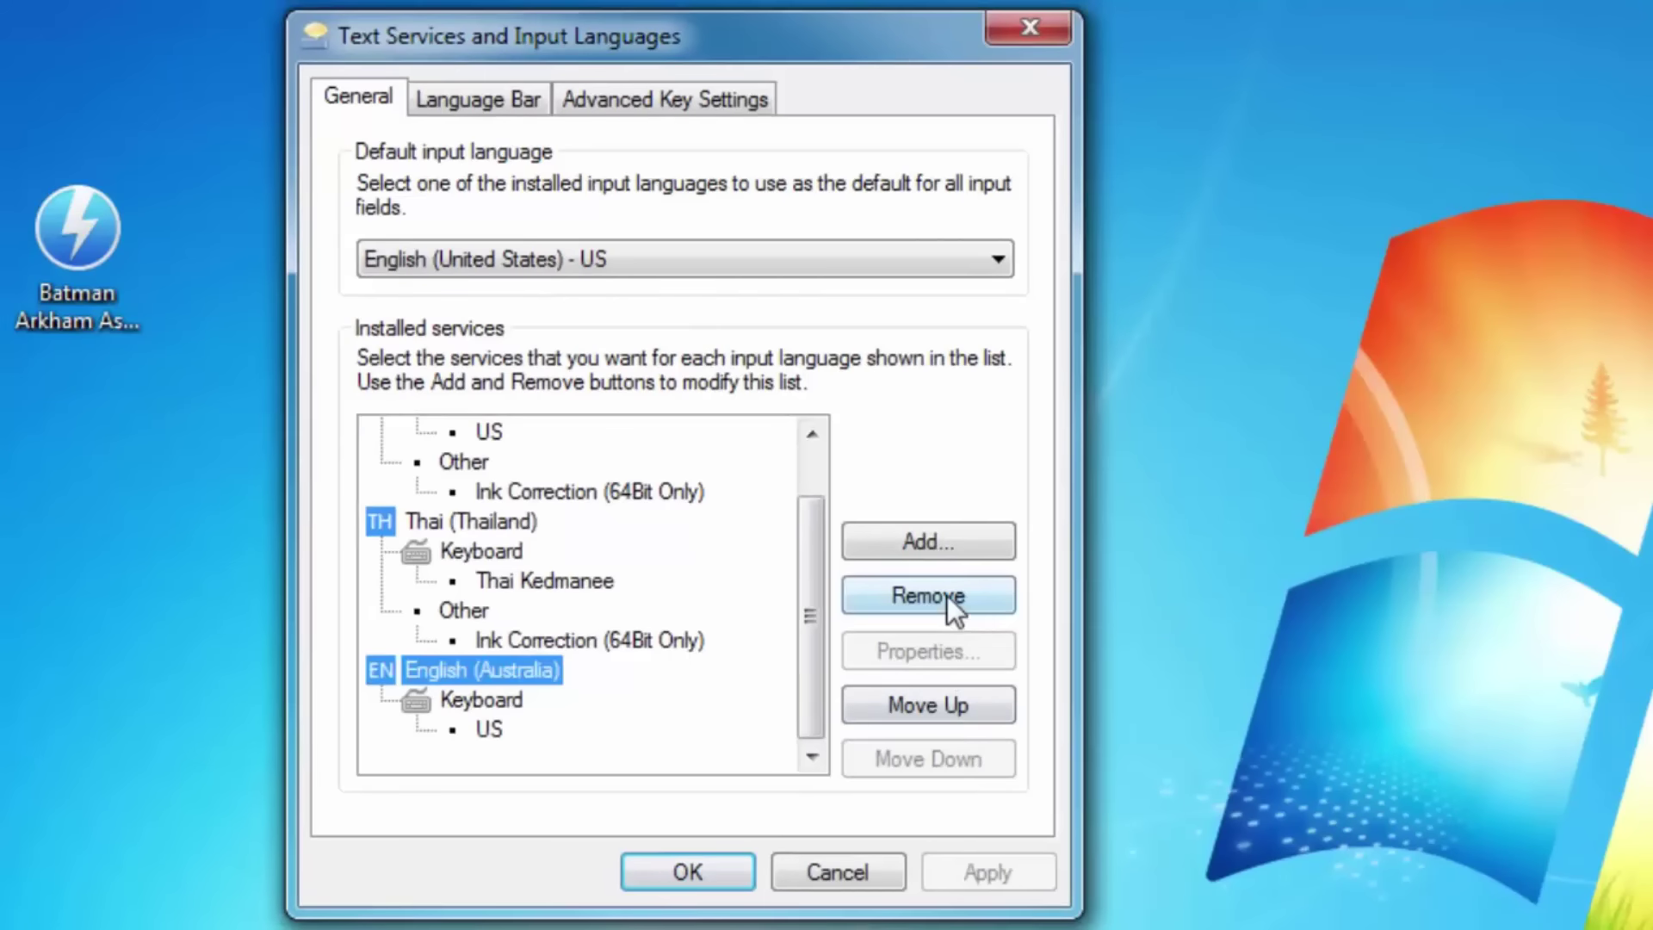
{"action": "left_click", "coordinate": [946, 595]}
{"action": "left_click", "coordinate": [705, 886]}
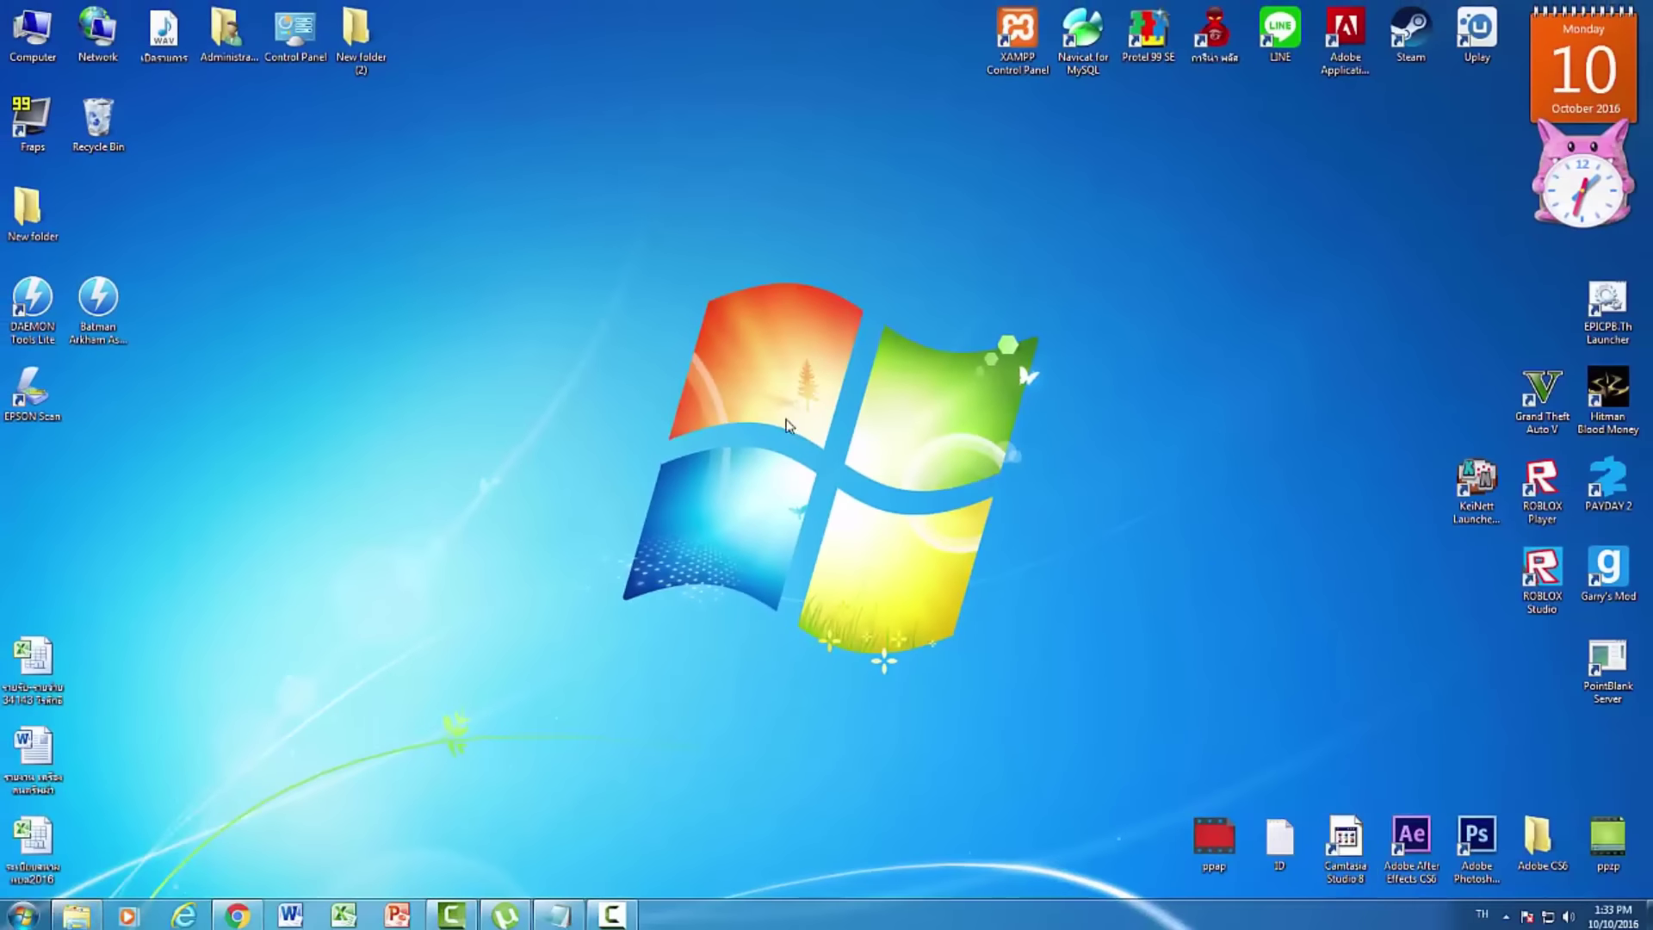
{"action": "left_click", "coordinate": [1481, 913]}
{"action": "left_click", "coordinate": [1517, 841]}
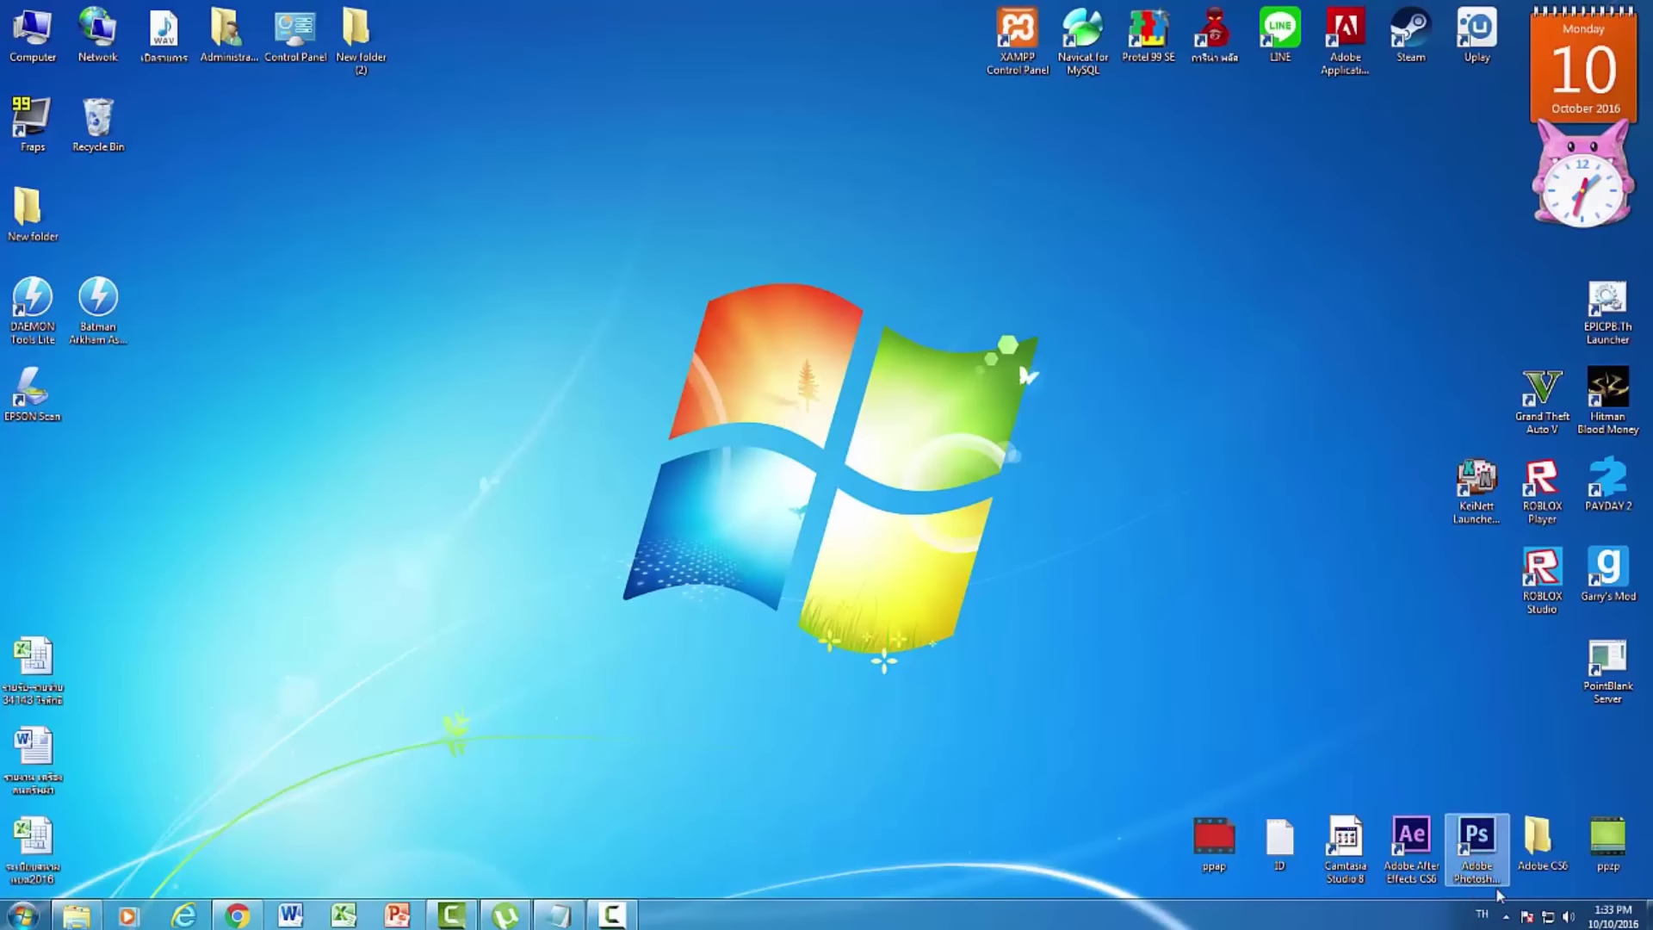
{"action": "left_click", "coordinate": [1481, 913]}
{"action": "left_click", "coordinate": [1505, 867]}
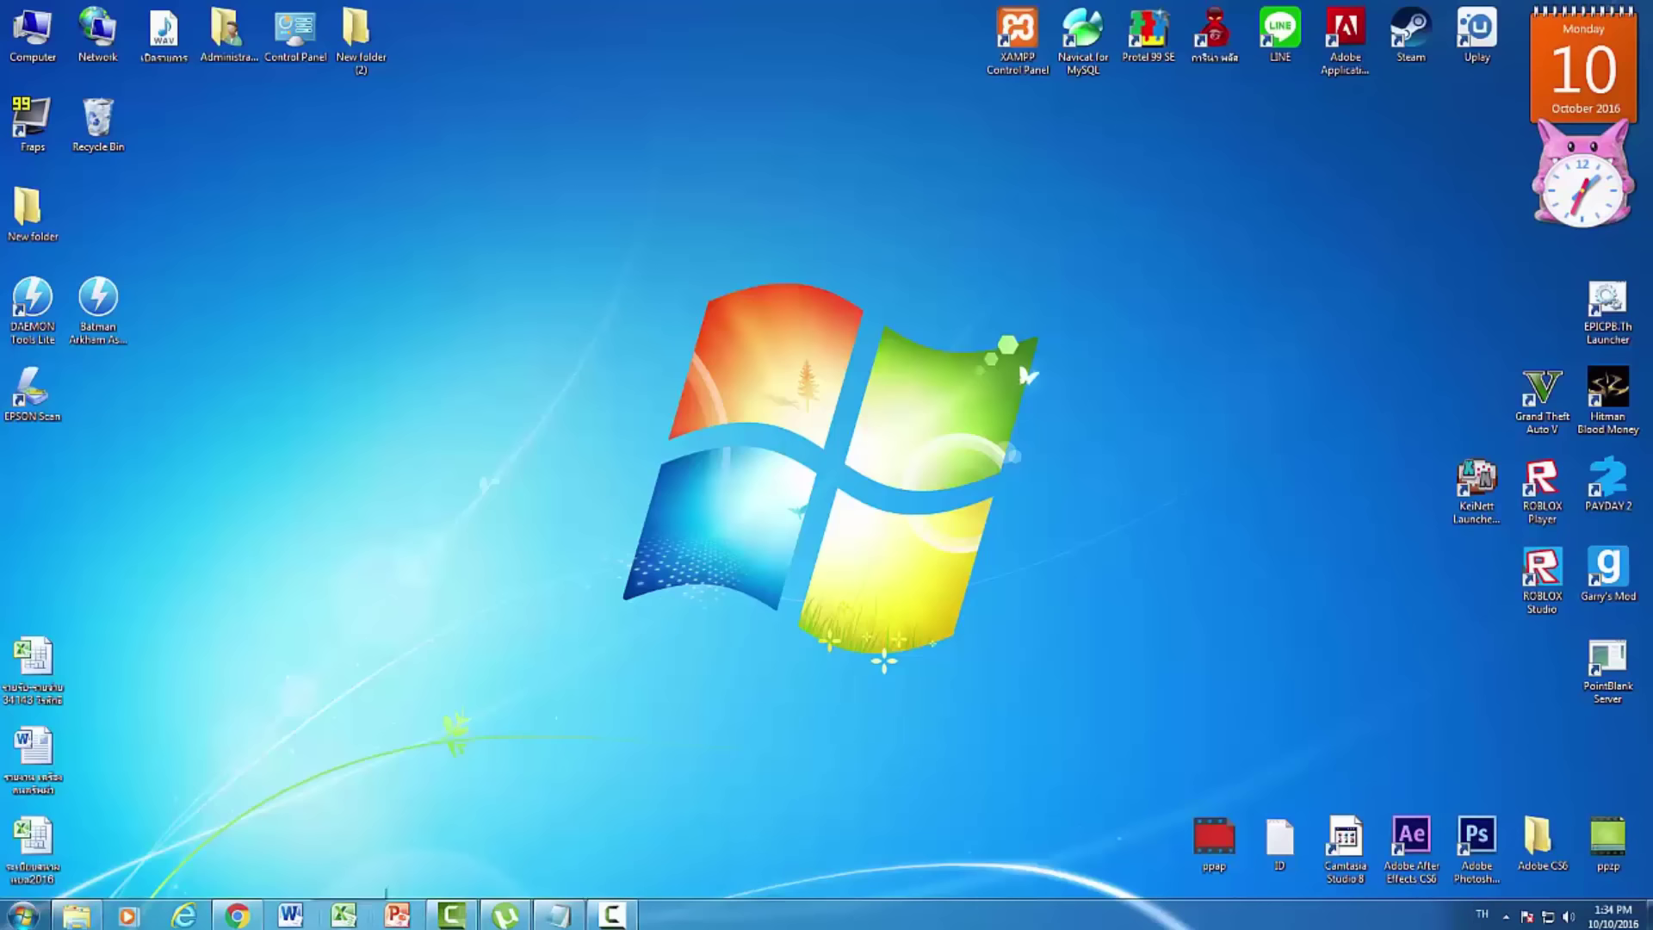
{"action": "left_click", "coordinate": [610, 915]}
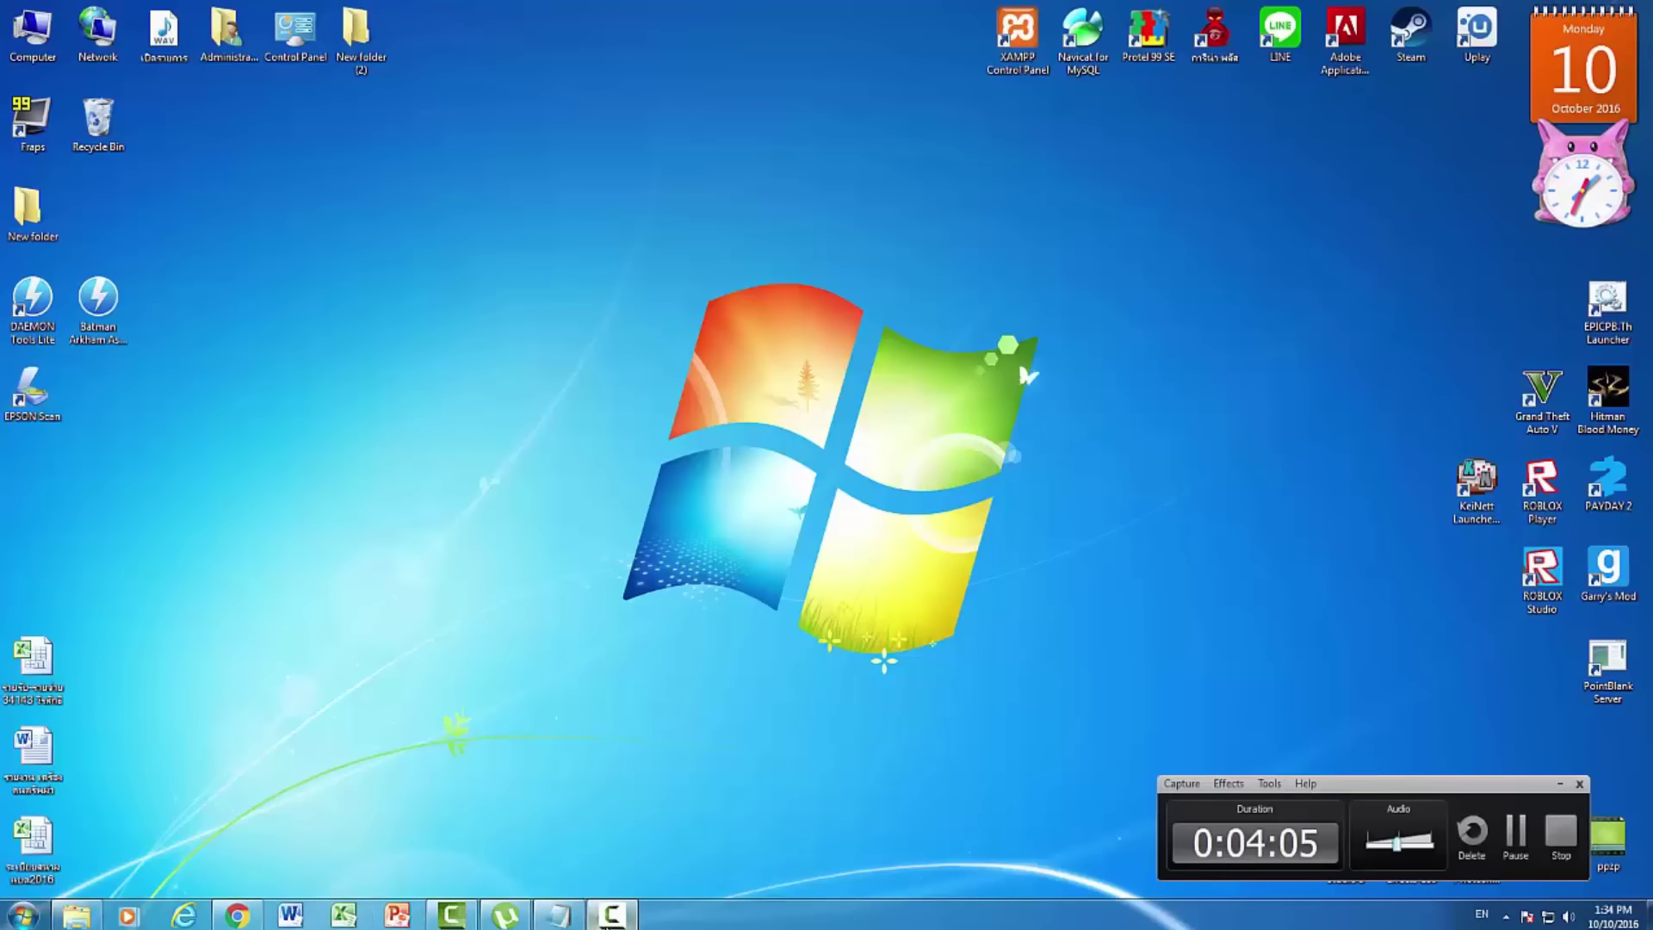
{"action": "left_click", "coordinate": [610, 915]}
{"action": "left_click", "coordinate": [237, 915]}
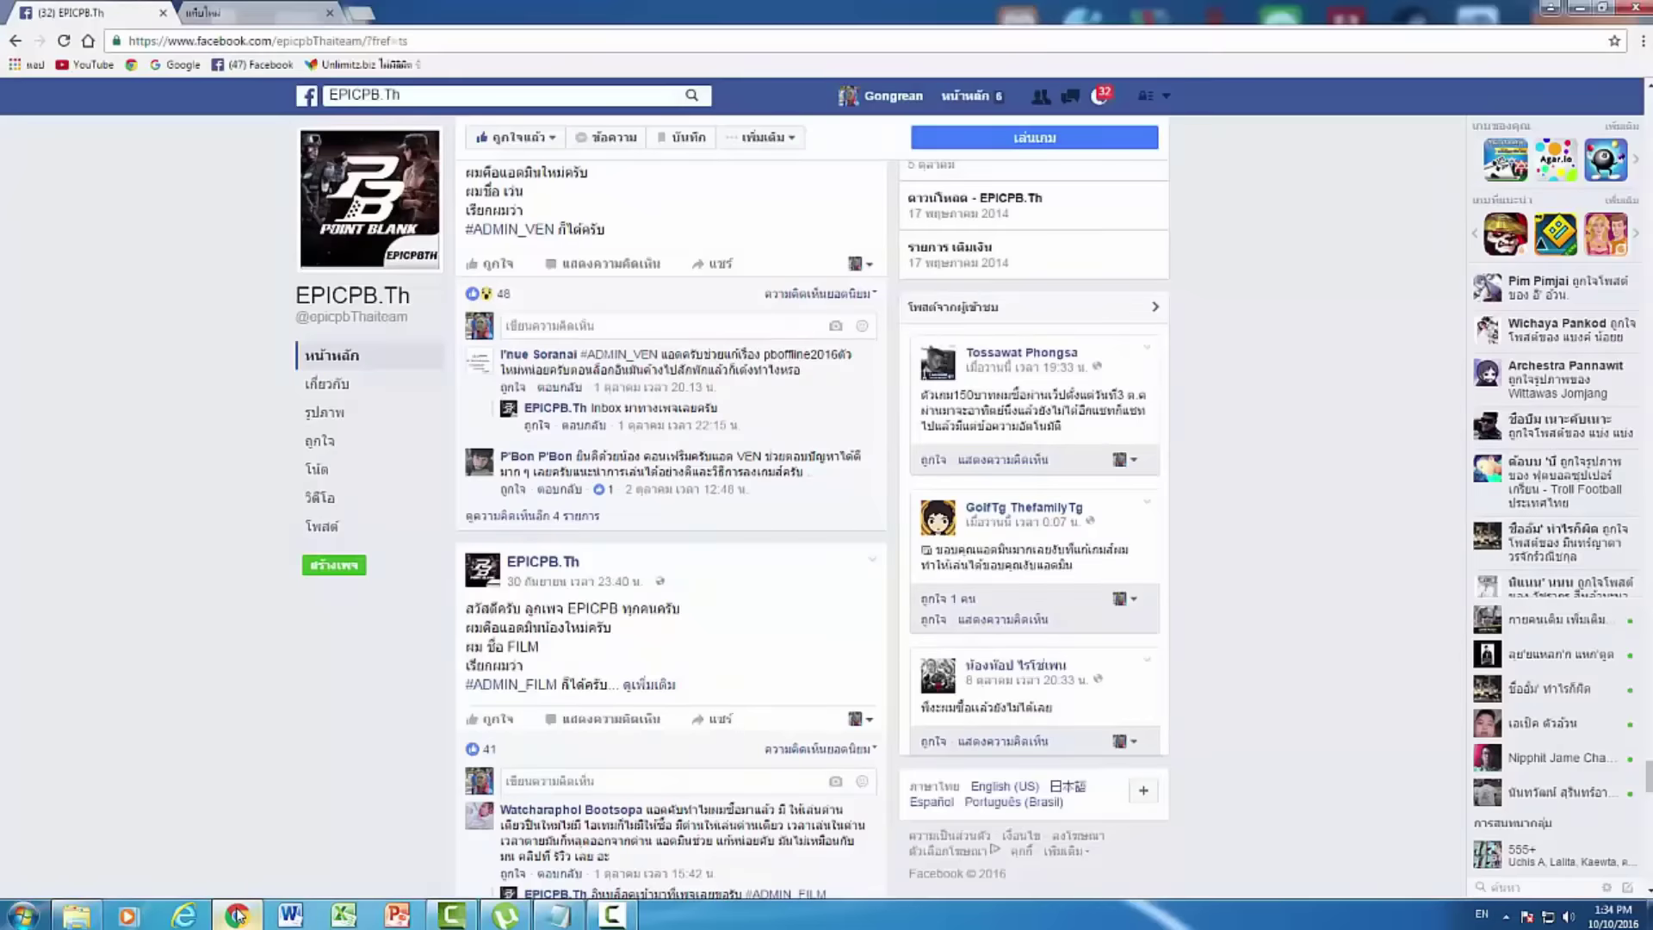
{"action": "left_click", "coordinate": [237, 915]}
{"action": "left_click", "coordinate": [77, 914]}
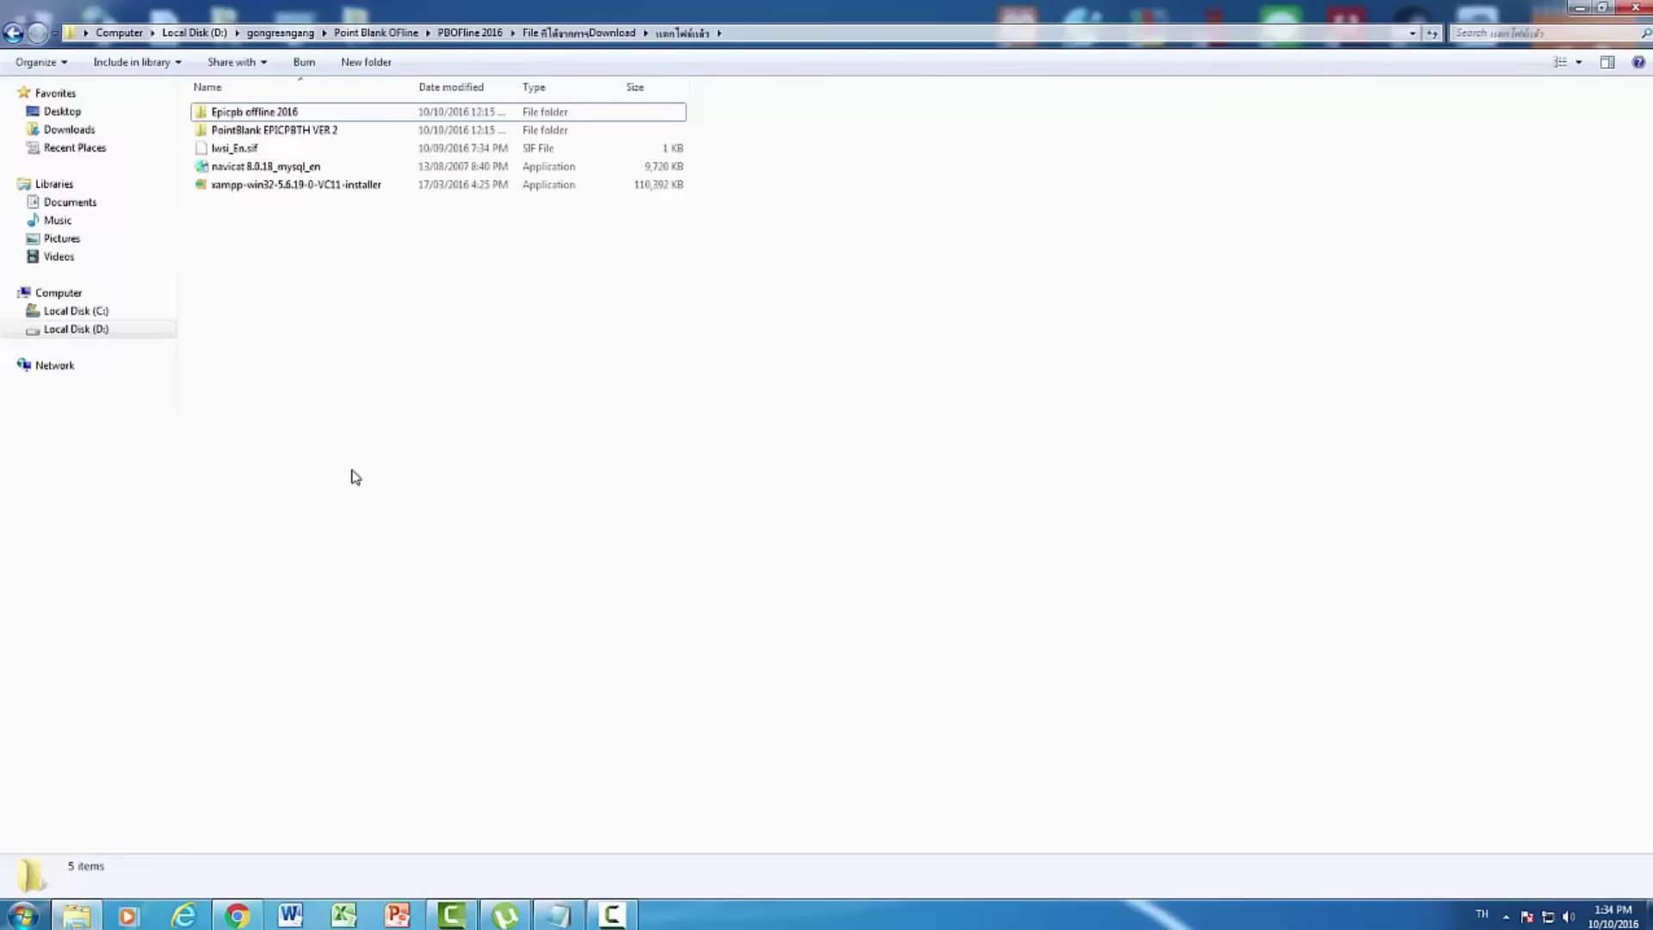
{"action": "left_click", "coordinate": [1505, 918]}
Switch to Chrome and open localhost/phpmyadmin/ in a new tab
{"action": "left_click", "coordinate": [237, 915]}
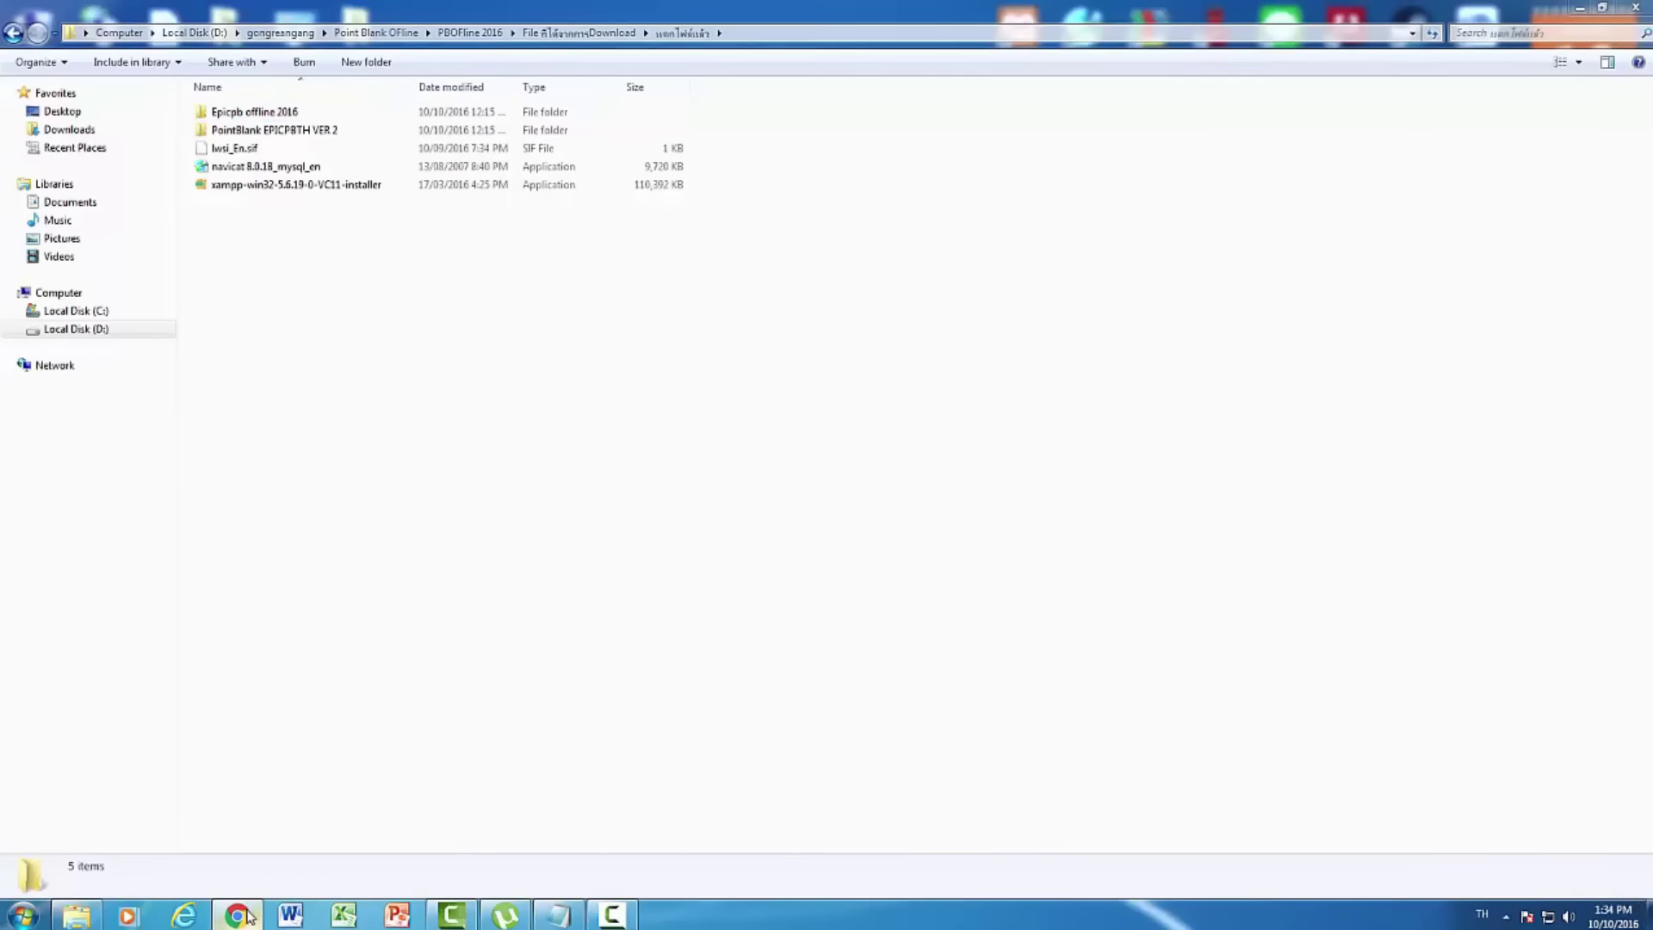
{"action": "key", "text": "ctrl+t"}
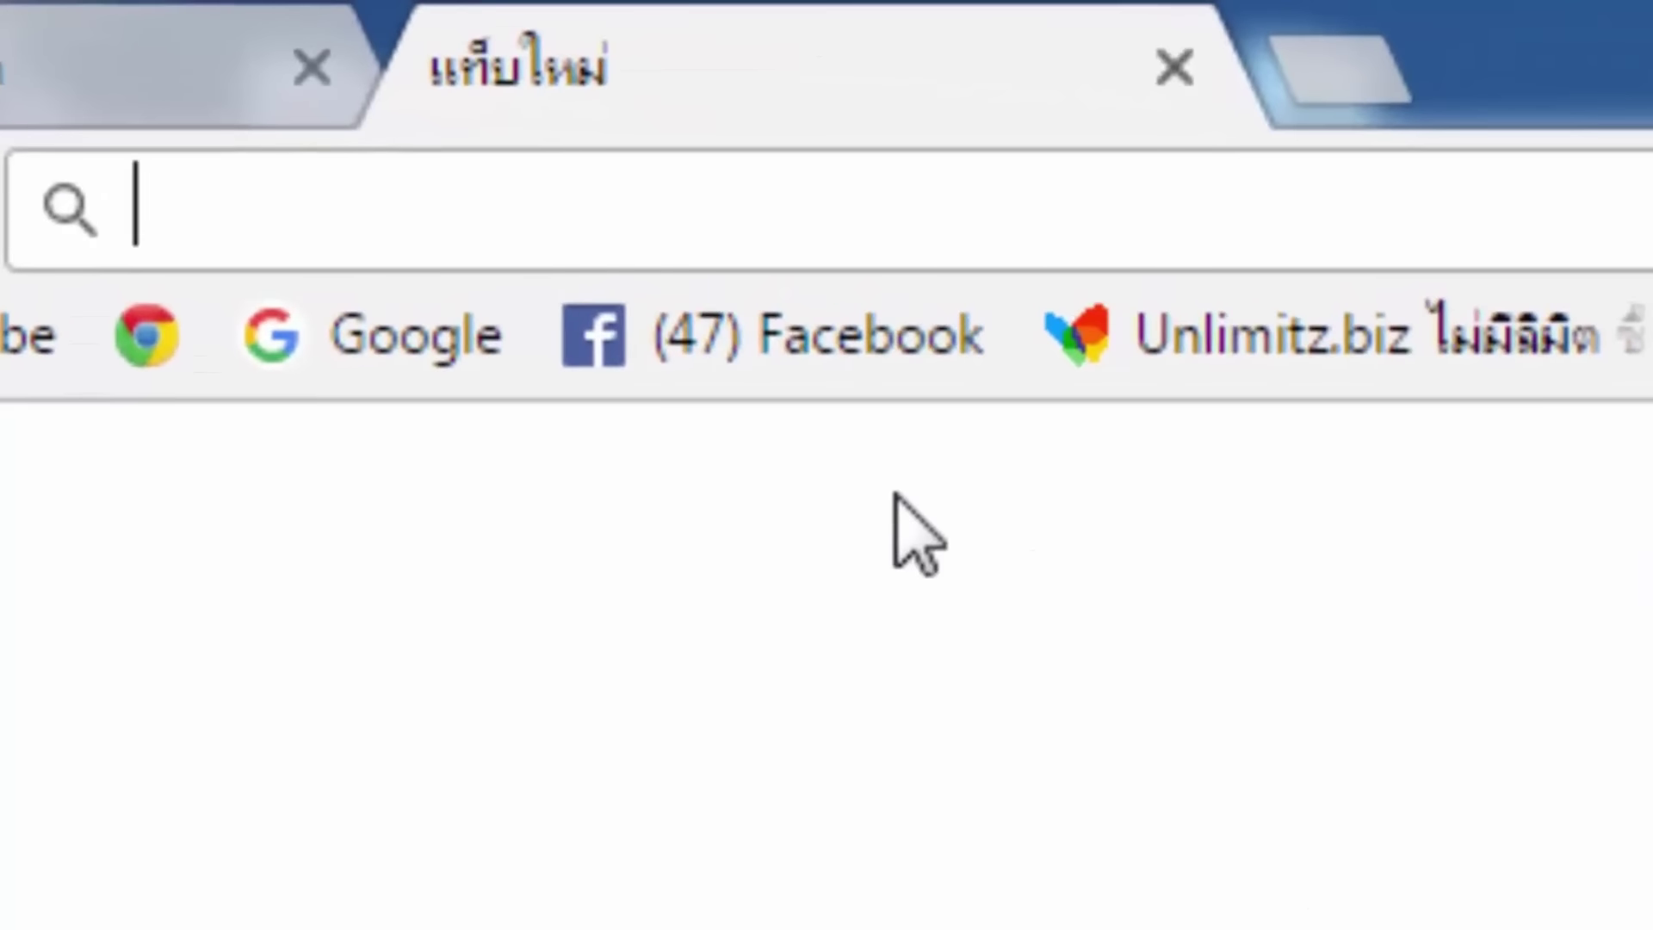
{"action": "type", "text": "loc"}
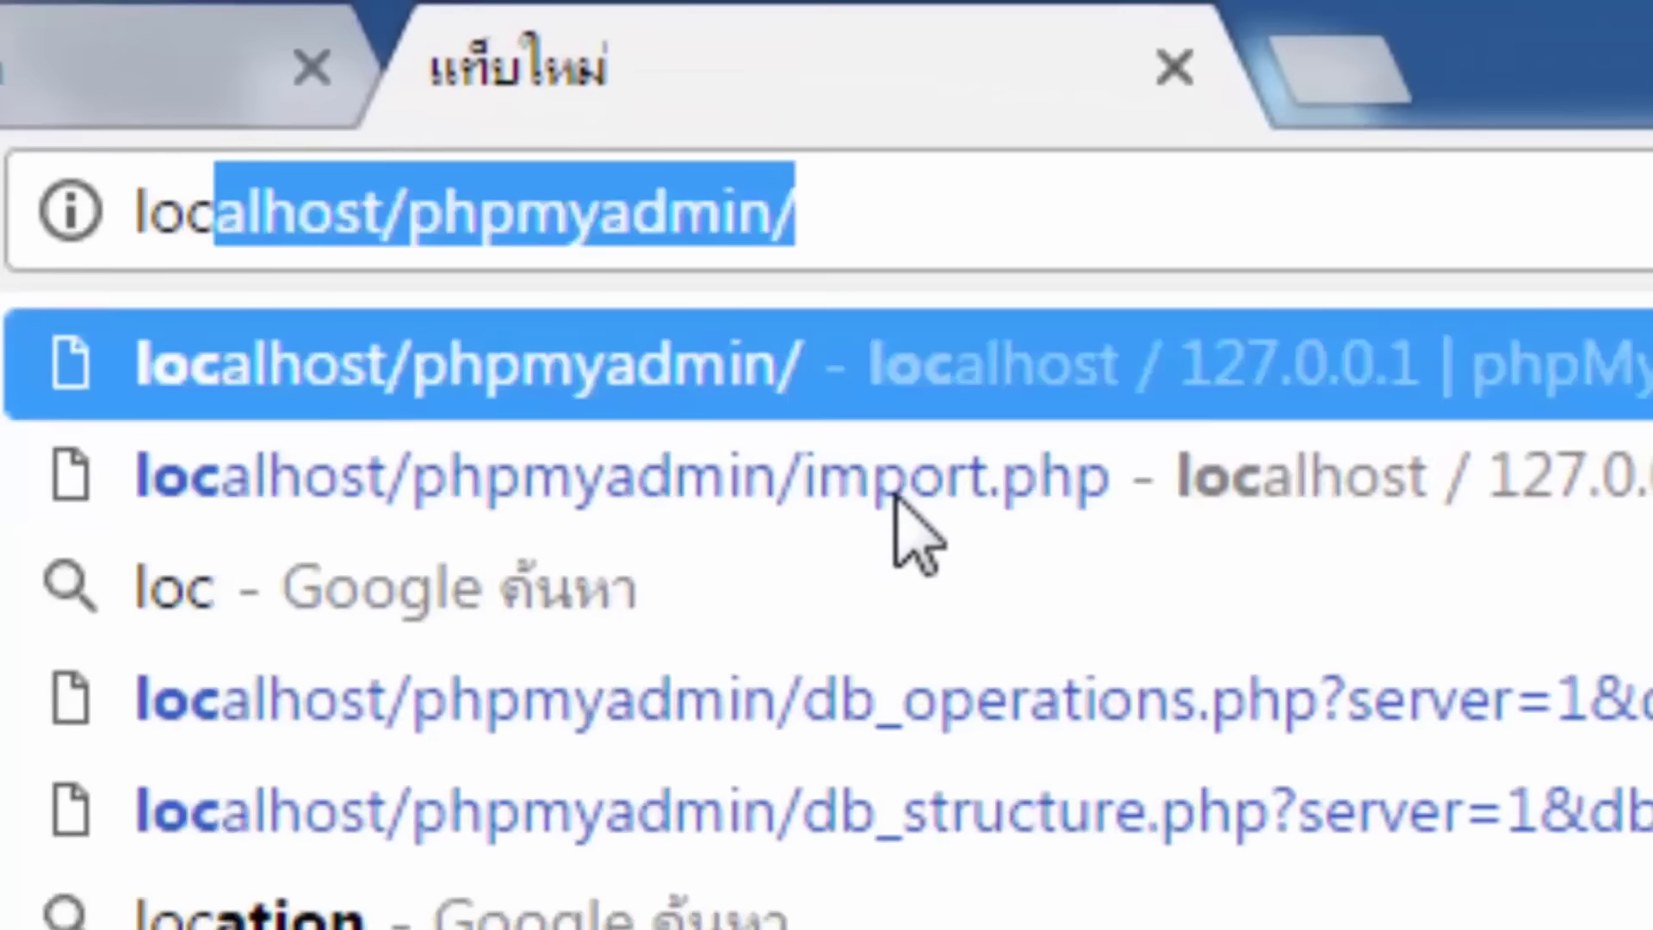
{"action": "type", "text": "alg"}
{"action": "key", "text": "BackSpace"}
{"action": "type", "text": "ho"}
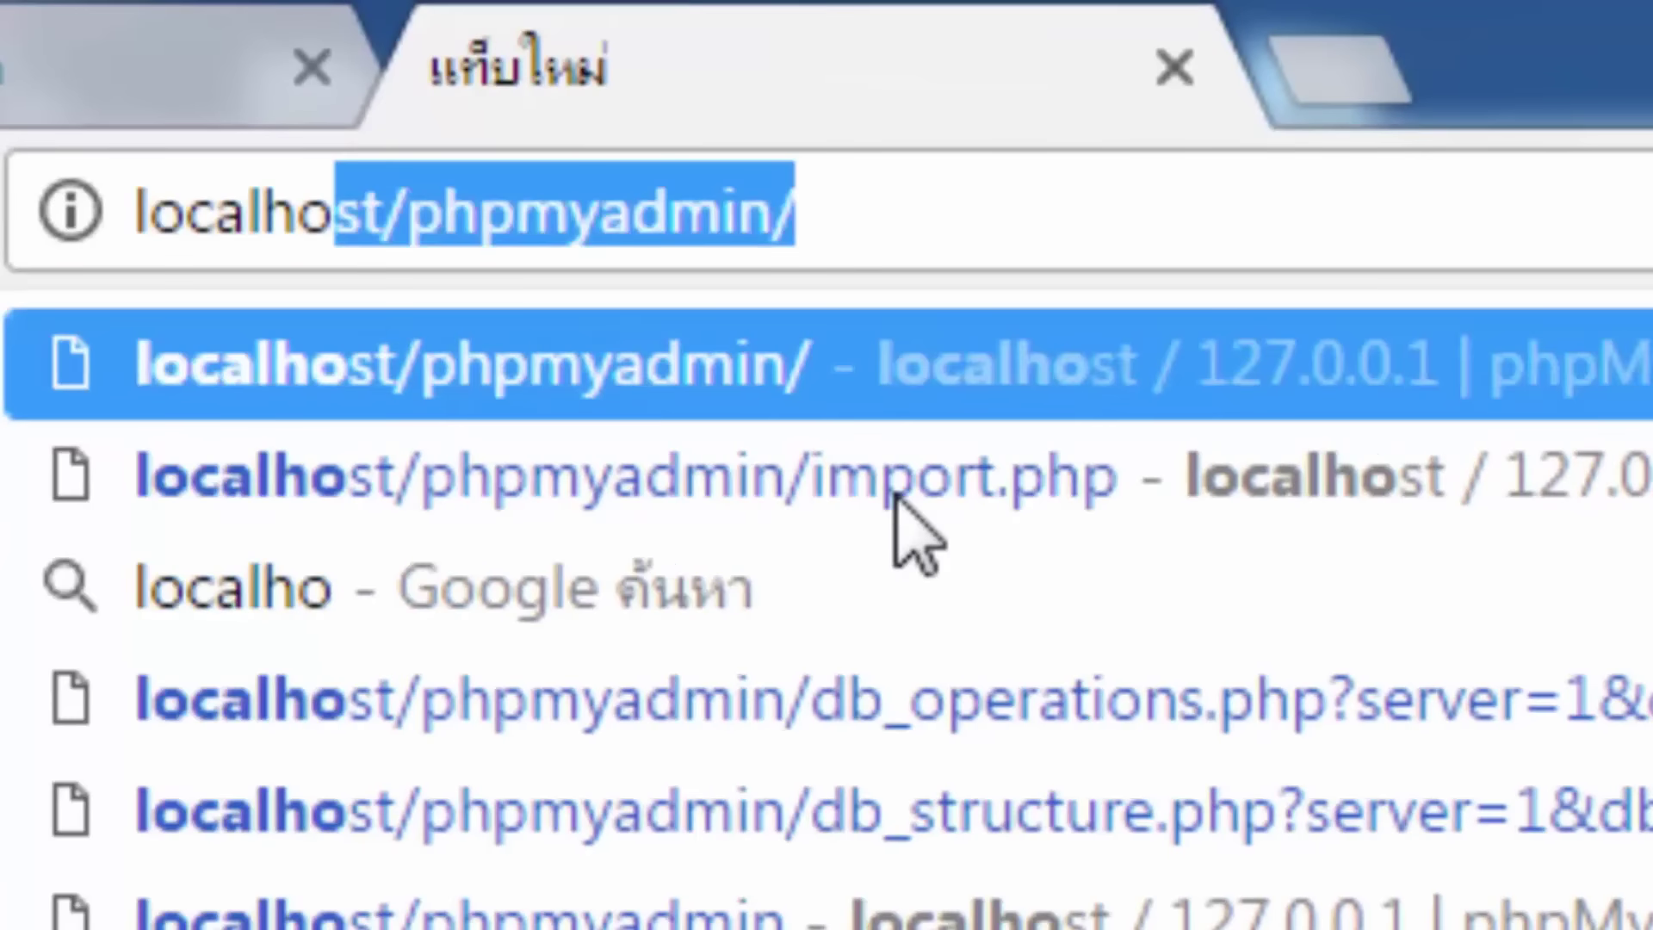
{"action": "type", "text": "st"}
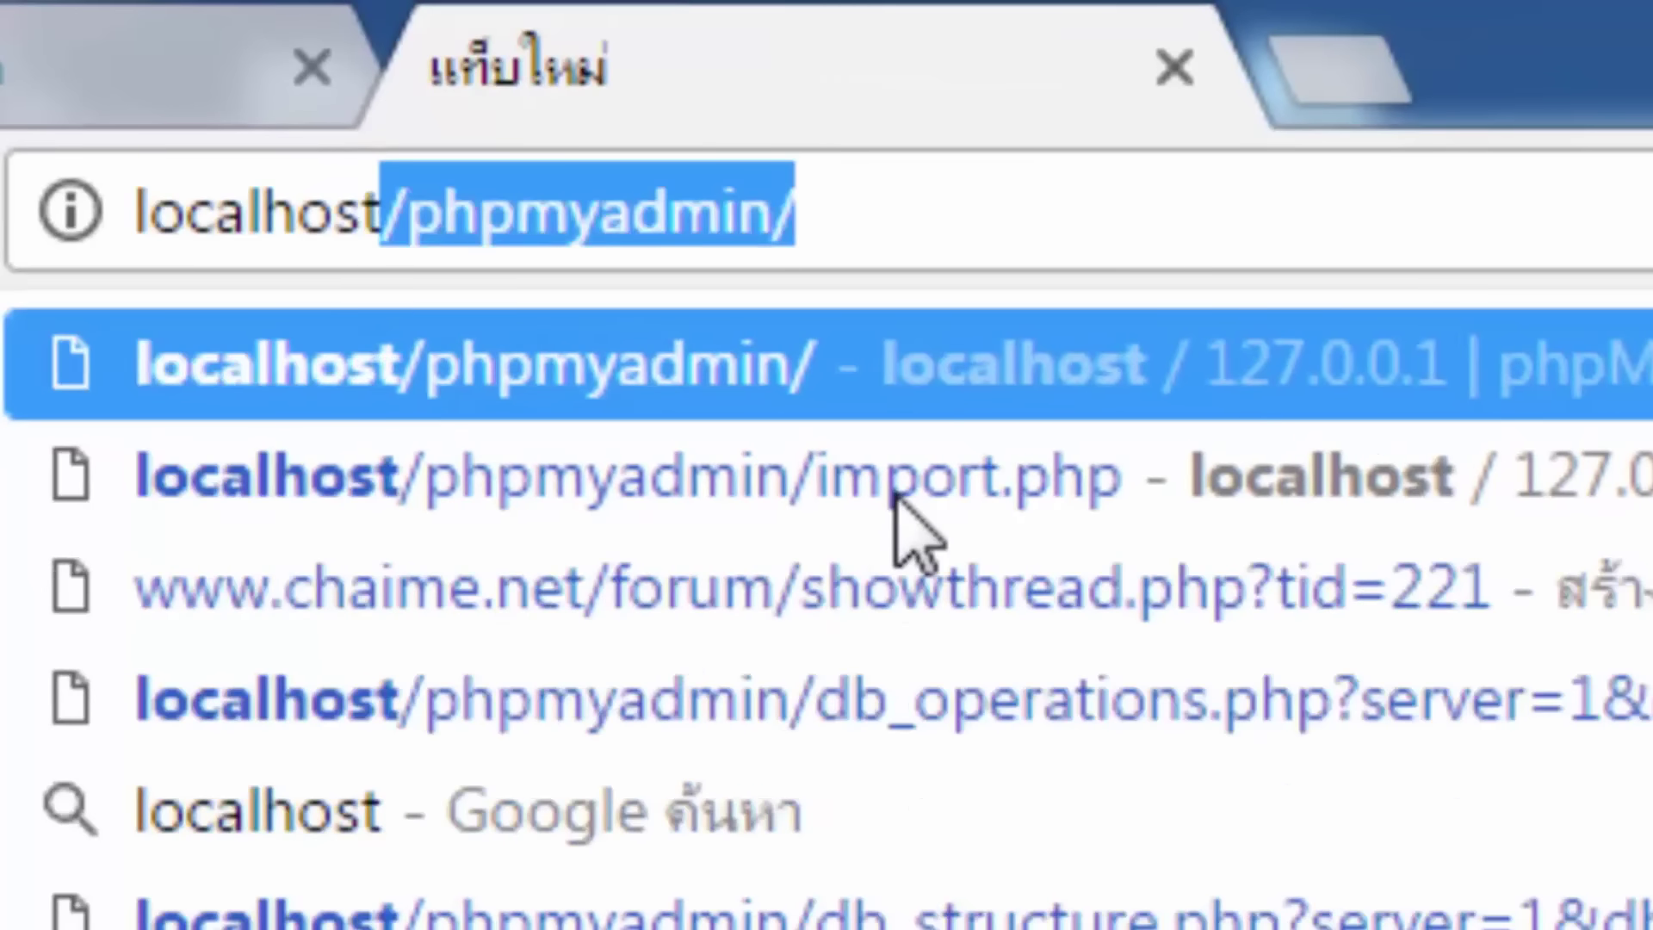
{"action": "key", "text": "Return"}
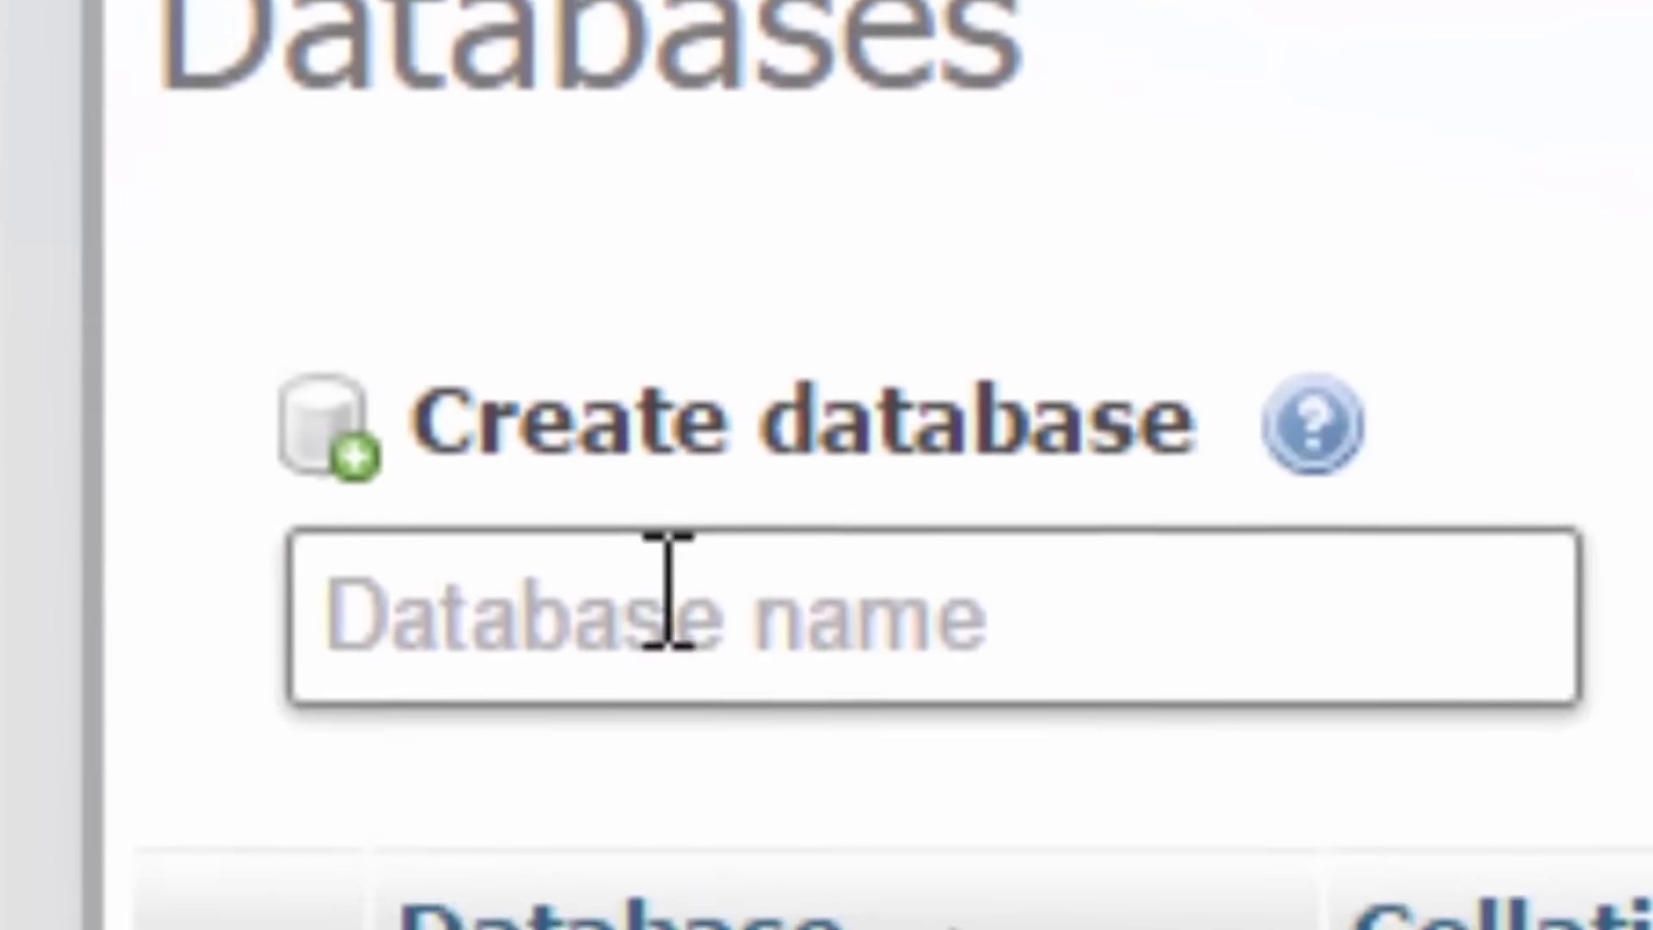
Create a new database named epicpbth
{"action": "left_click", "coordinate": [528, 564]}
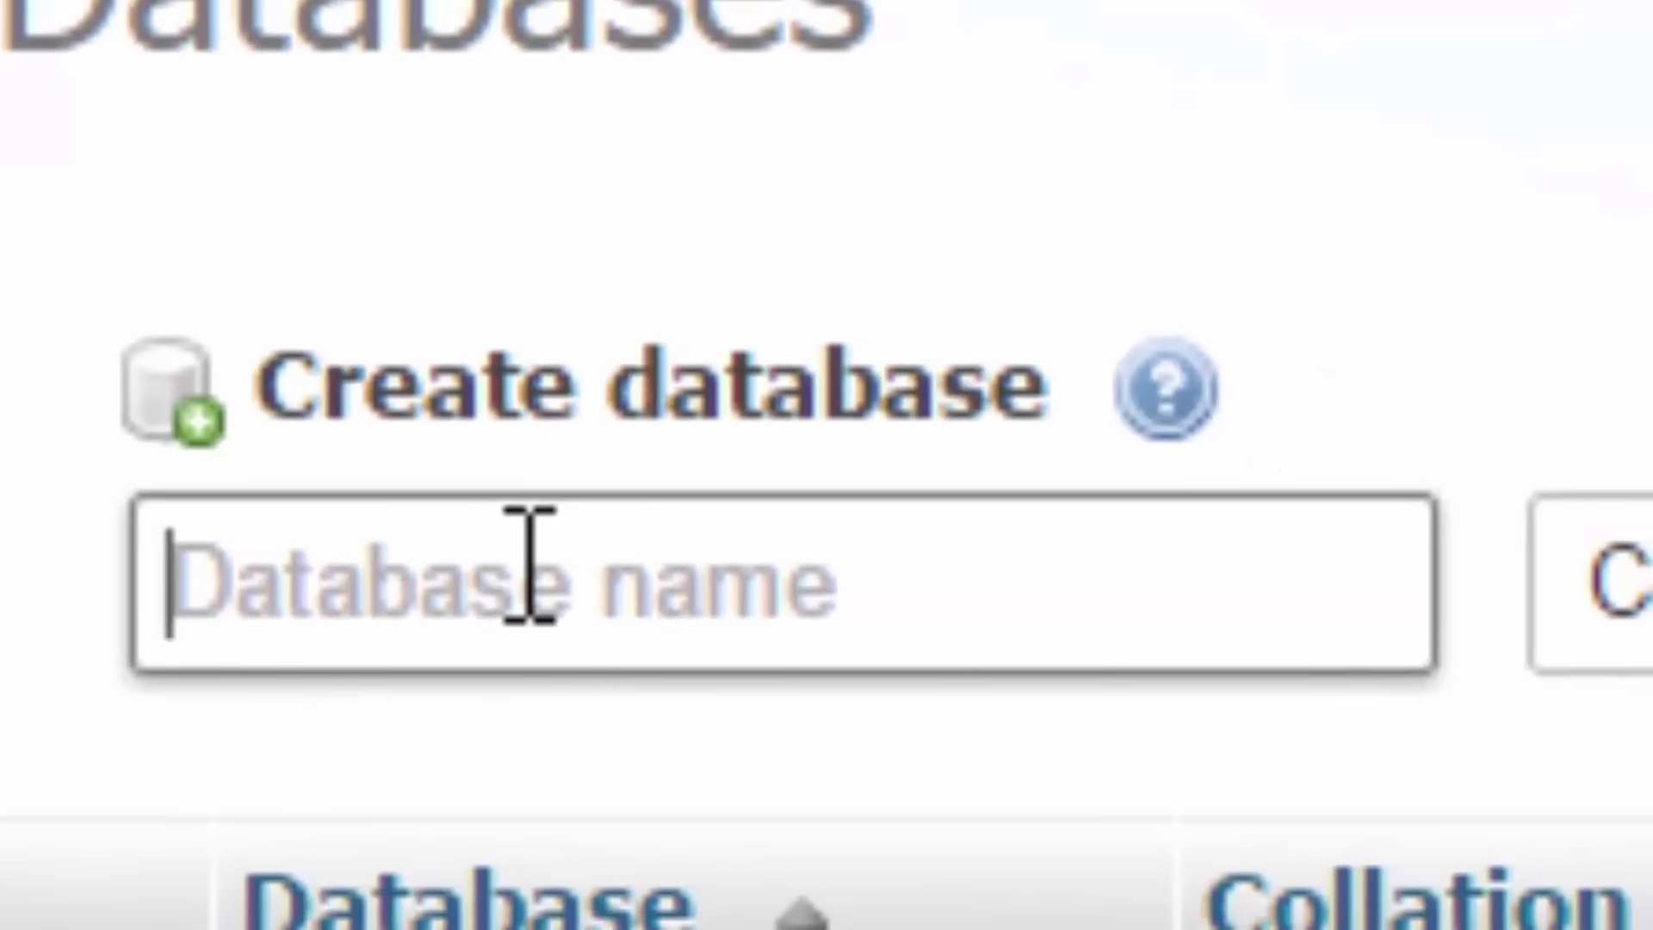
{"action": "type", "text": "epic"}
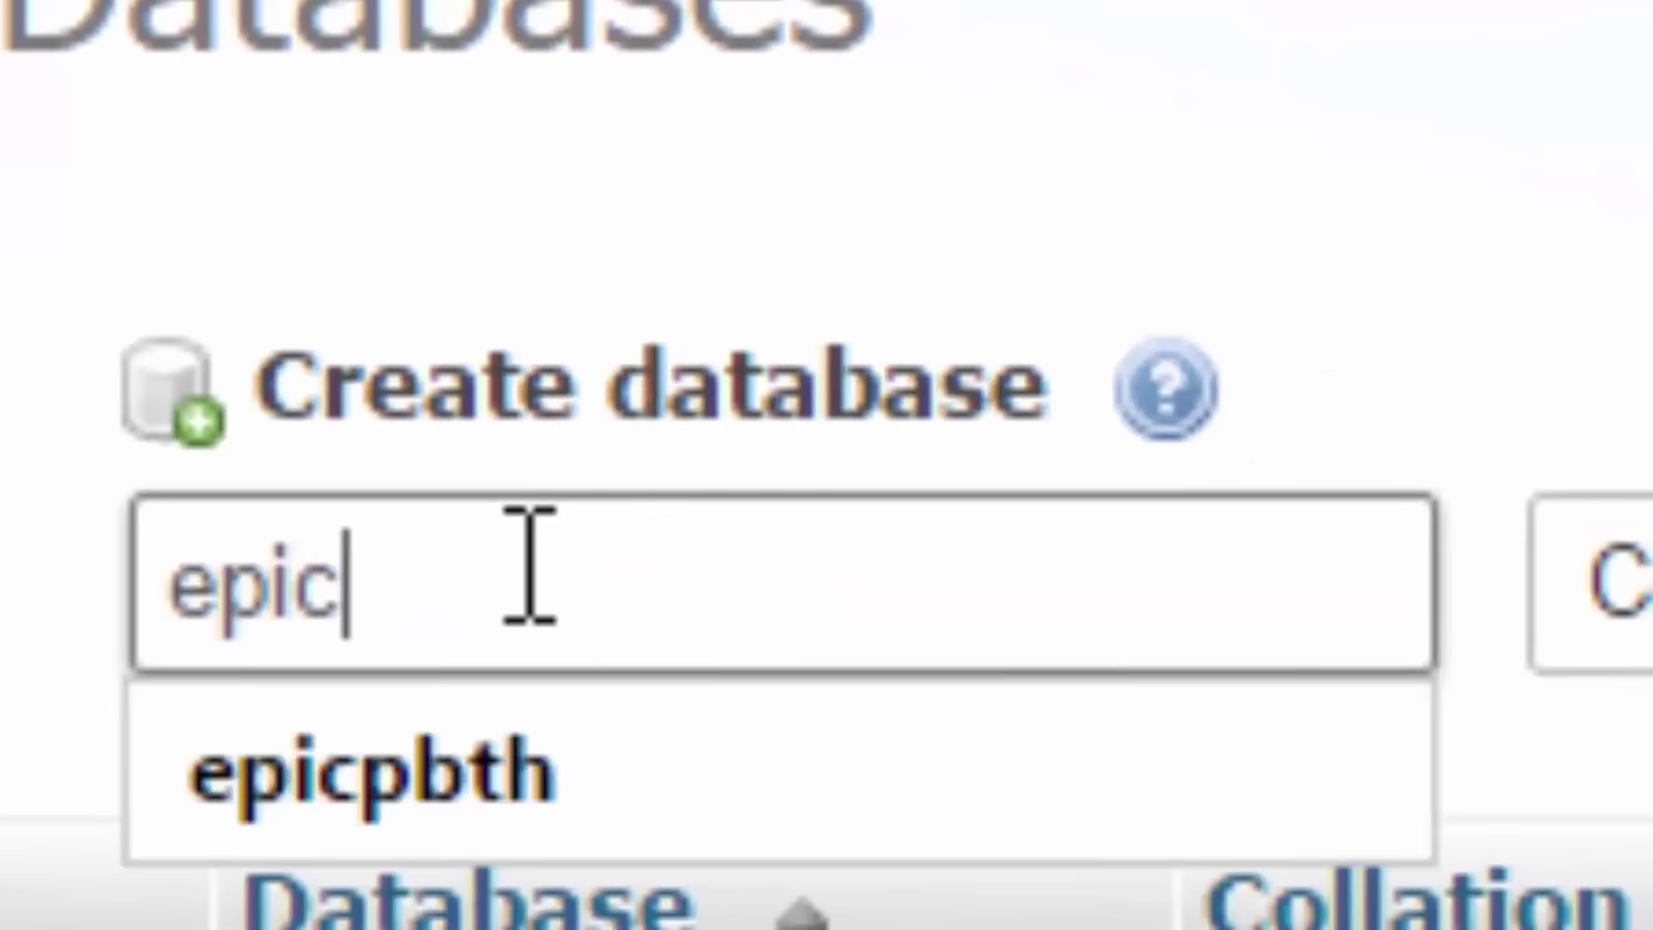
{"action": "type", "text": "pbth"}
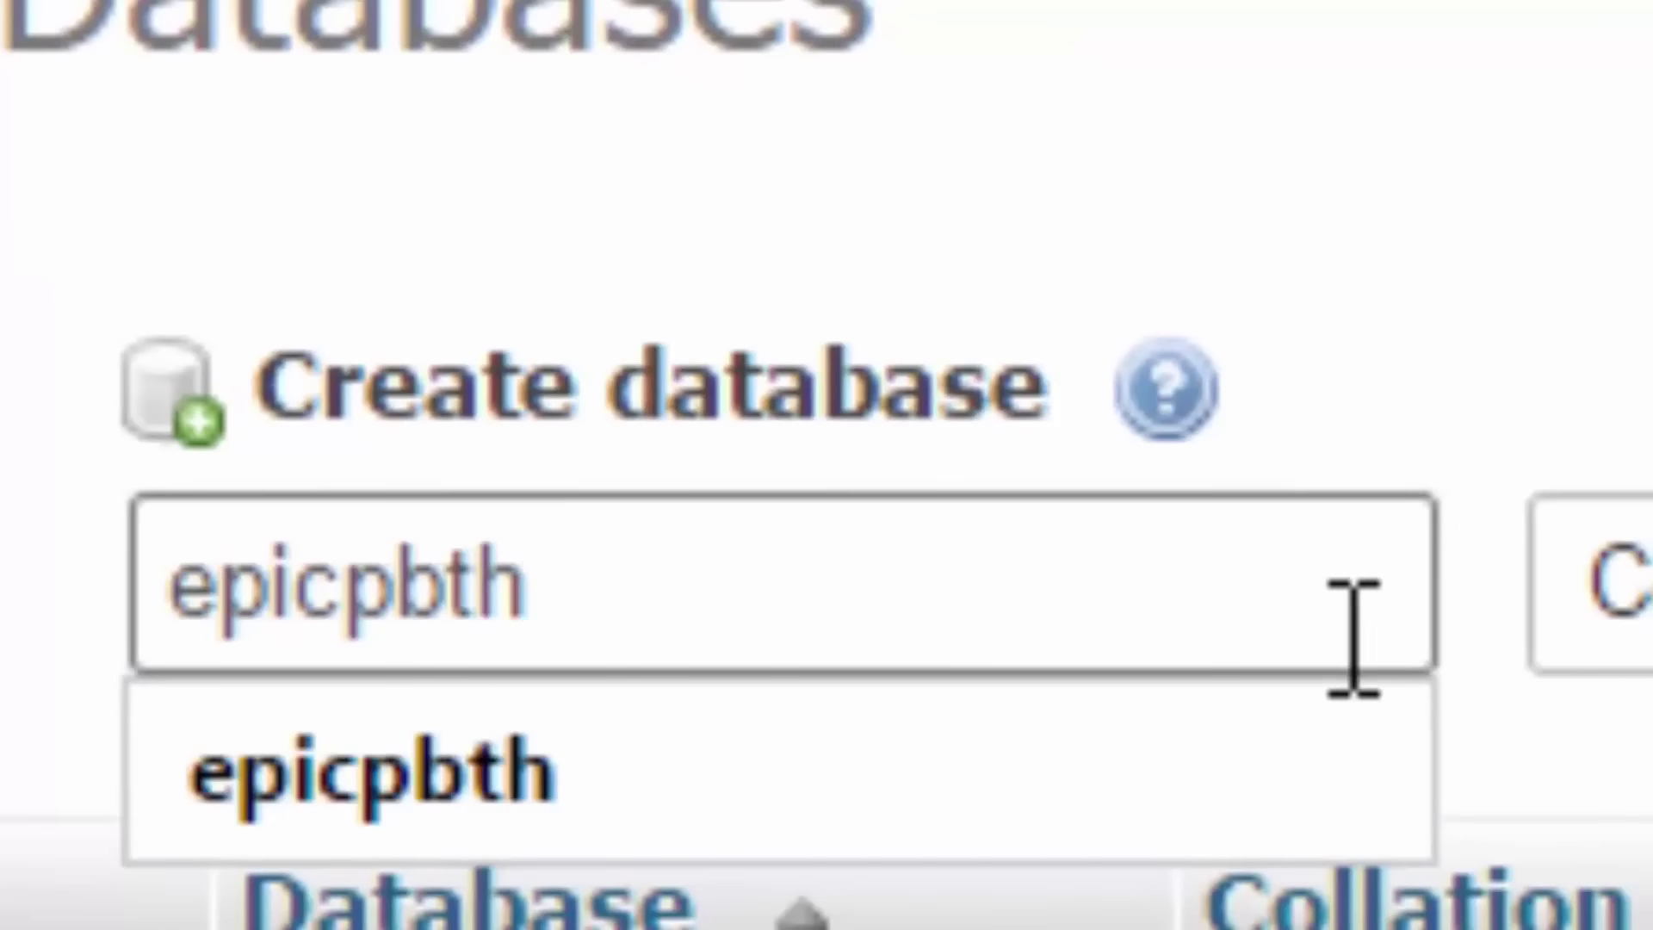
{"action": "left_click", "coordinate": [1317, 761]}
{"action": "left_click", "coordinate": [654, 594]}
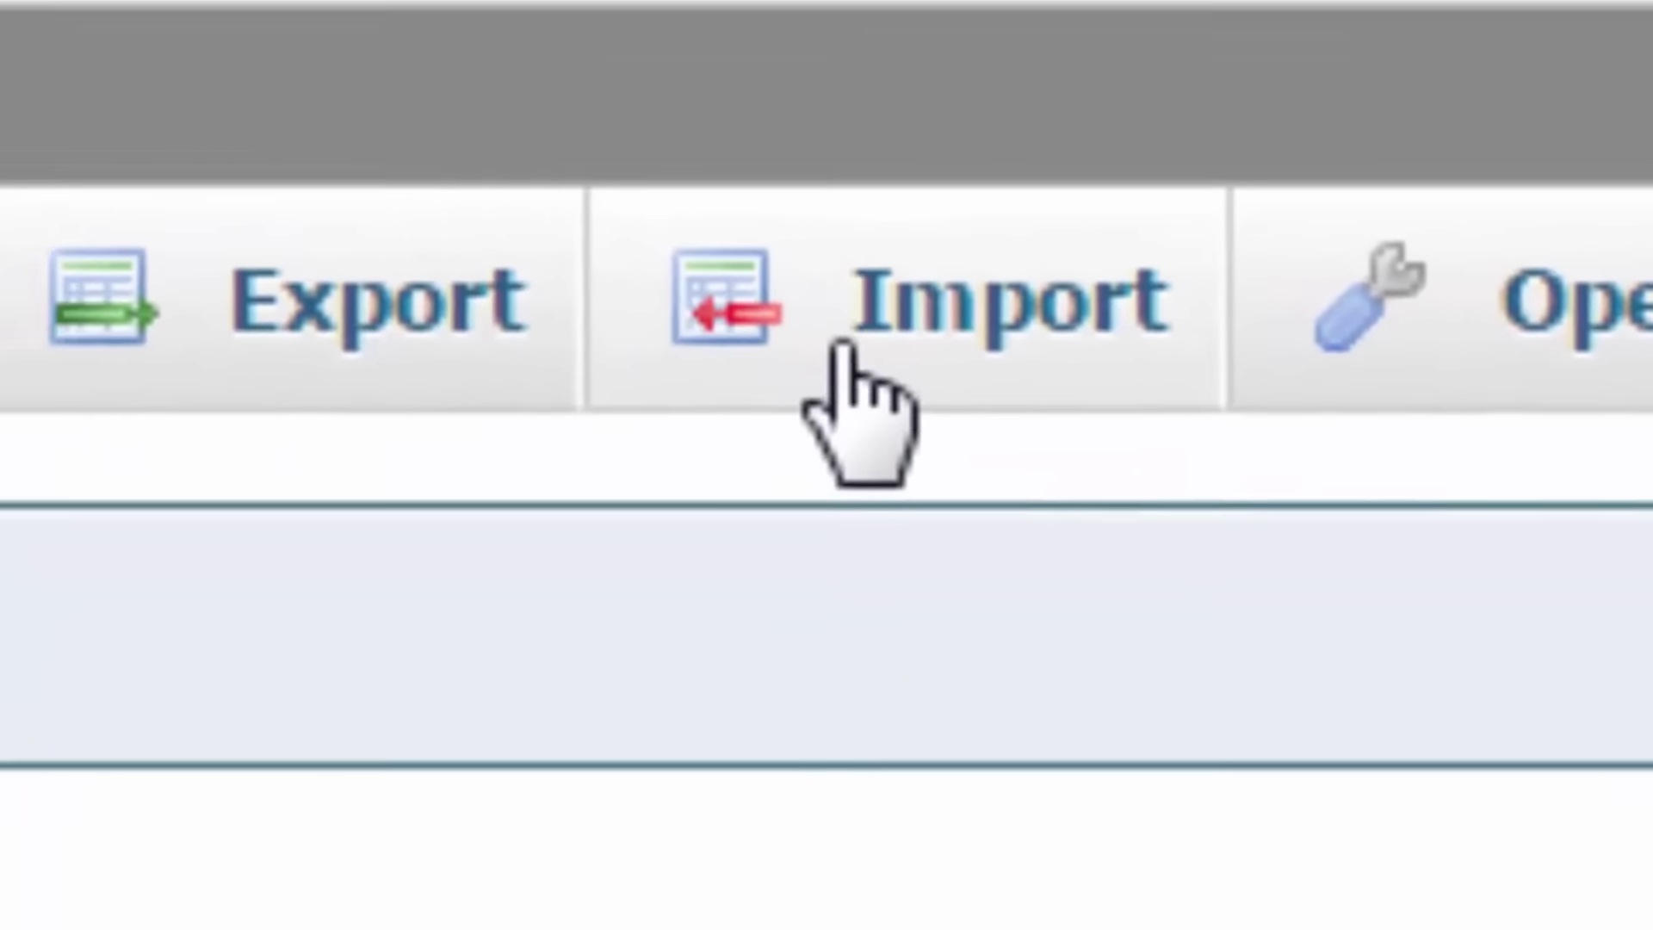
Open the import page of the epicpbth database and start choosing a file from the computer
{"action": "left_click", "coordinate": [841, 345]}
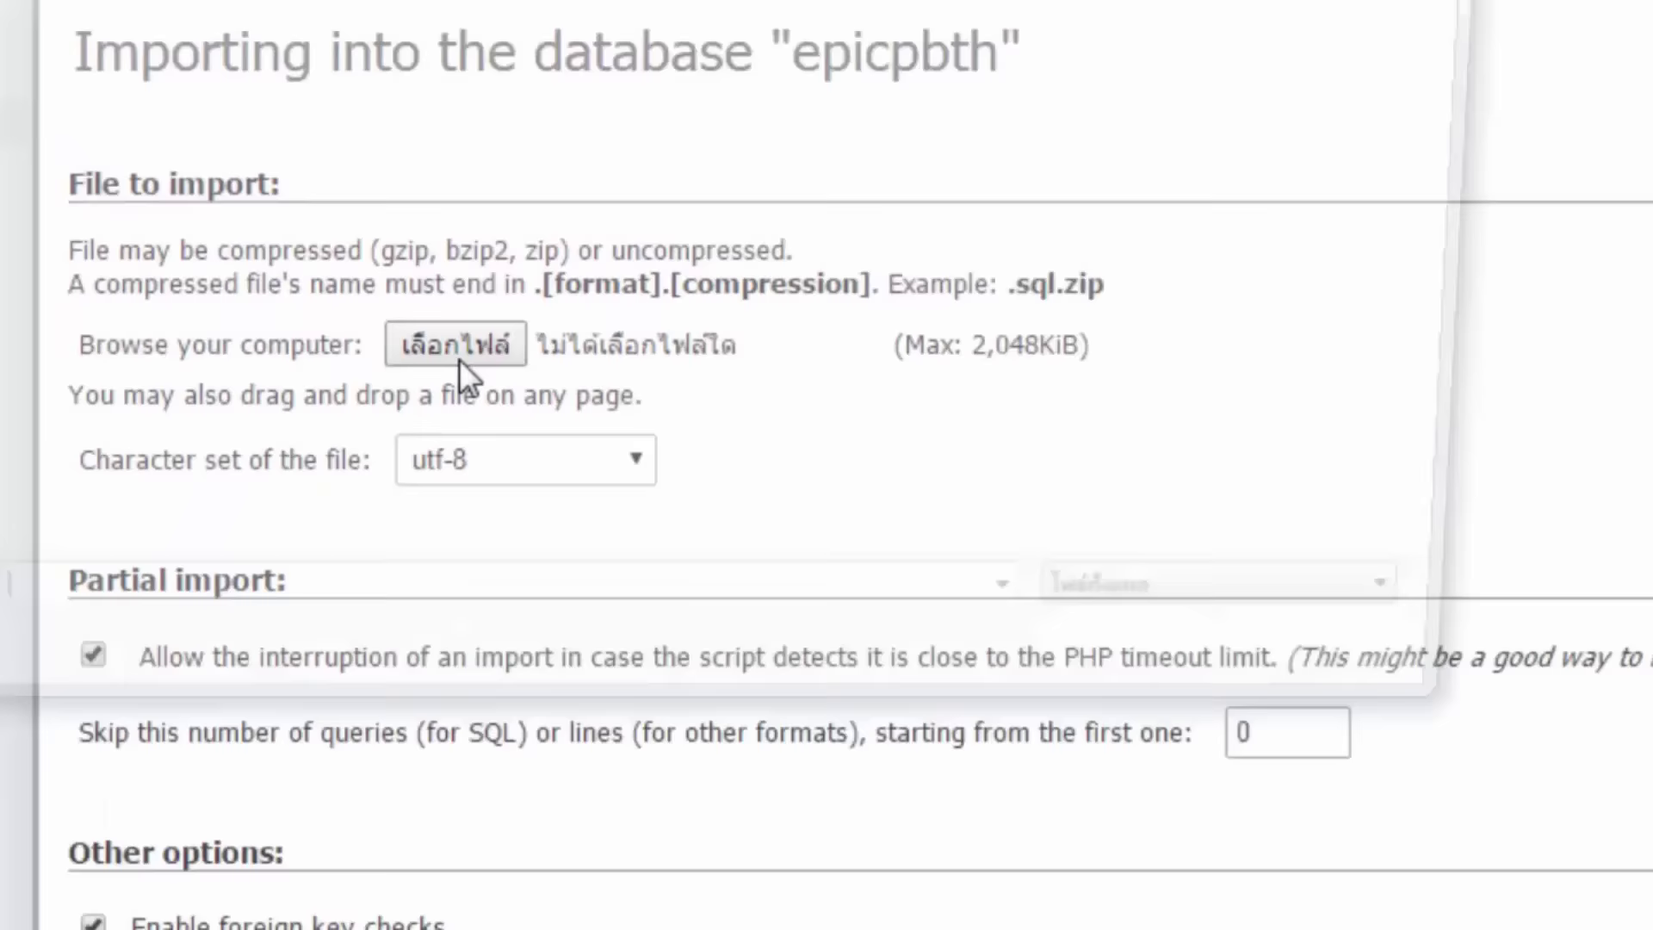
{"action": "left_click", "coordinate": [457, 357]}
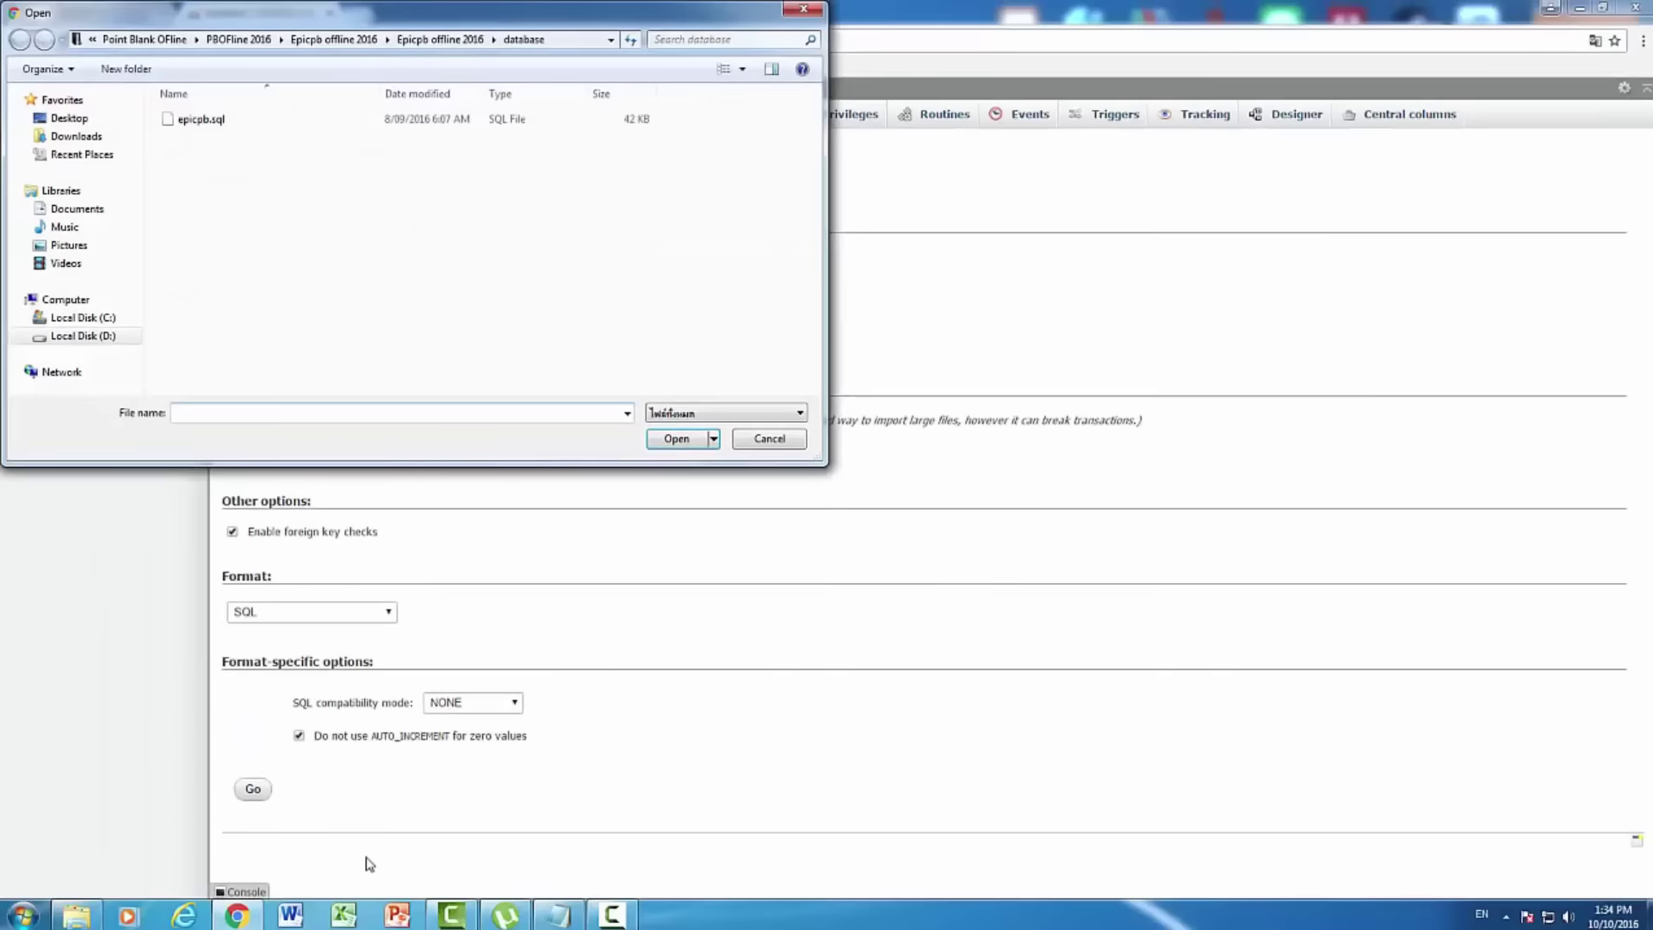
Switch to File Explorer and go from the extracted files folder up through PBOFline 2016 to the Point Blank OFline folder
{"action": "left_click", "coordinate": [60, 915]}
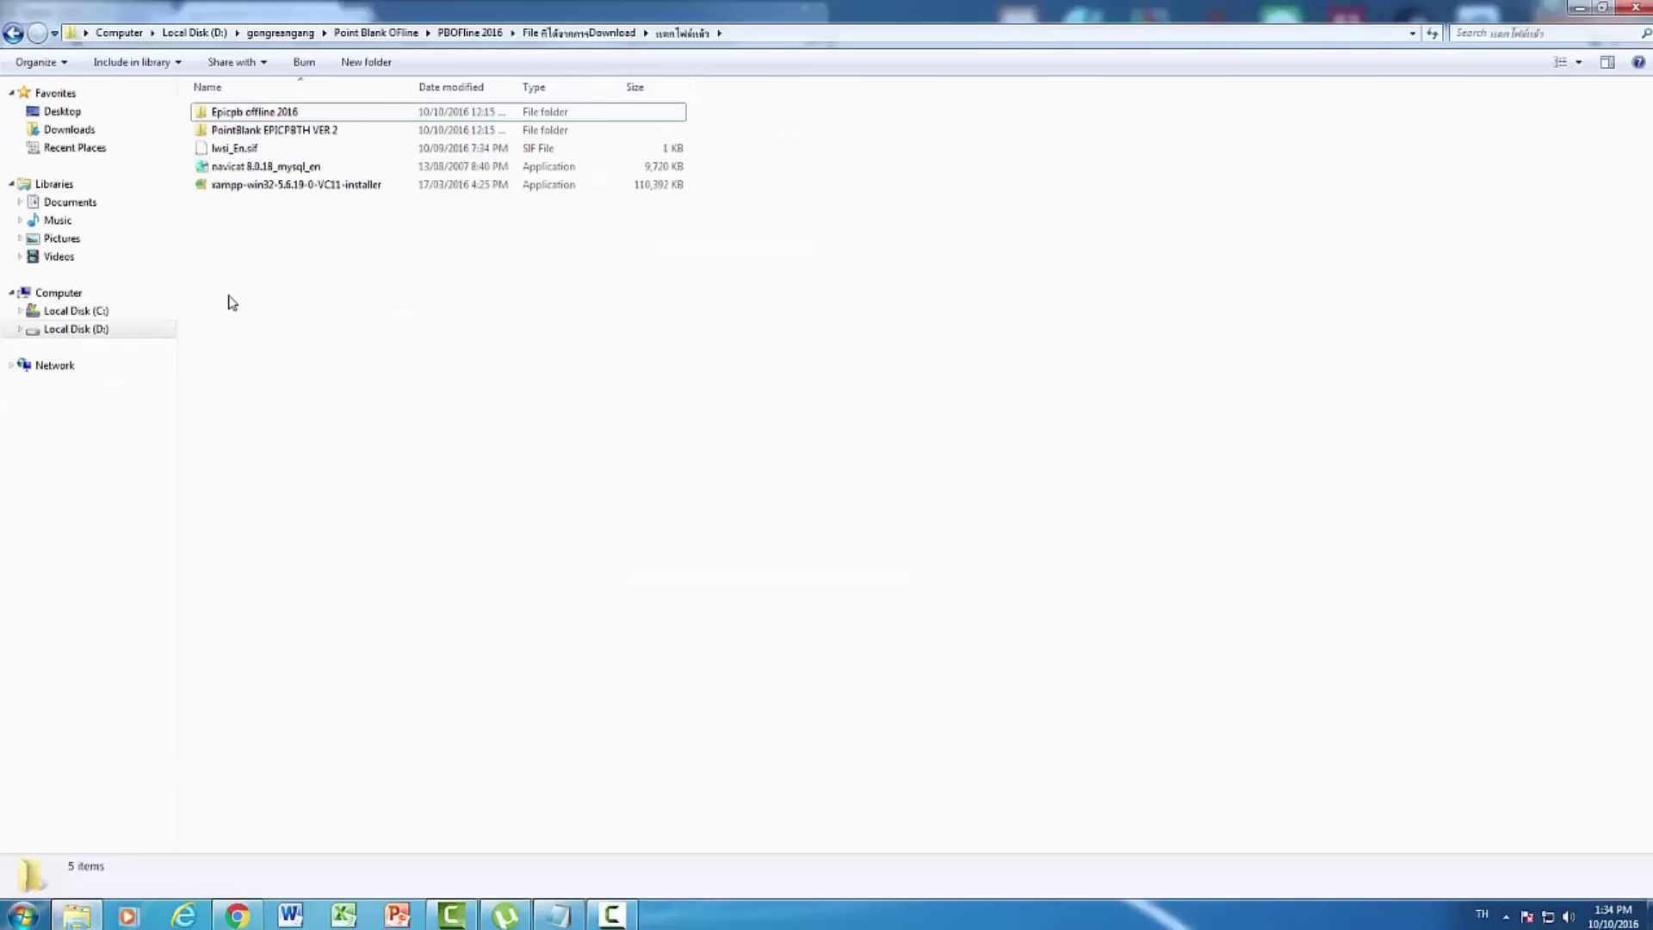
{"action": "left_click", "coordinate": [406, 117]}
{"action": "left_click", "coordinate": [413, 129]}
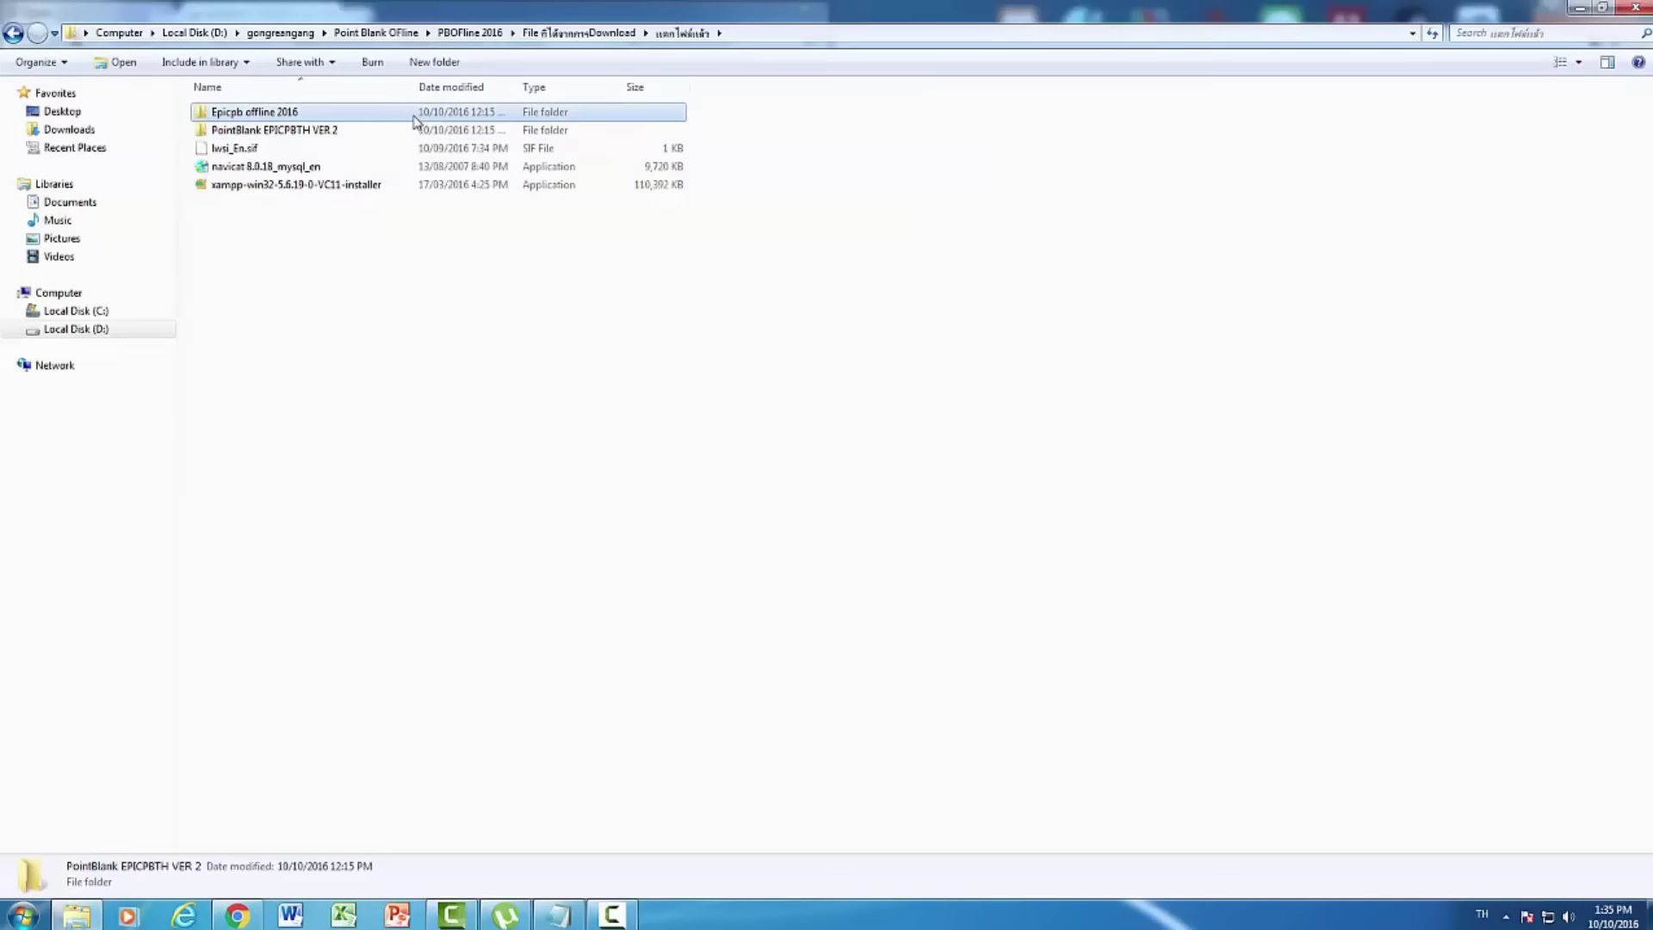
{"action": "left_click", "coordinate": [578, 32]}
{"action": "left_click", "coordinate": [475, 32]}
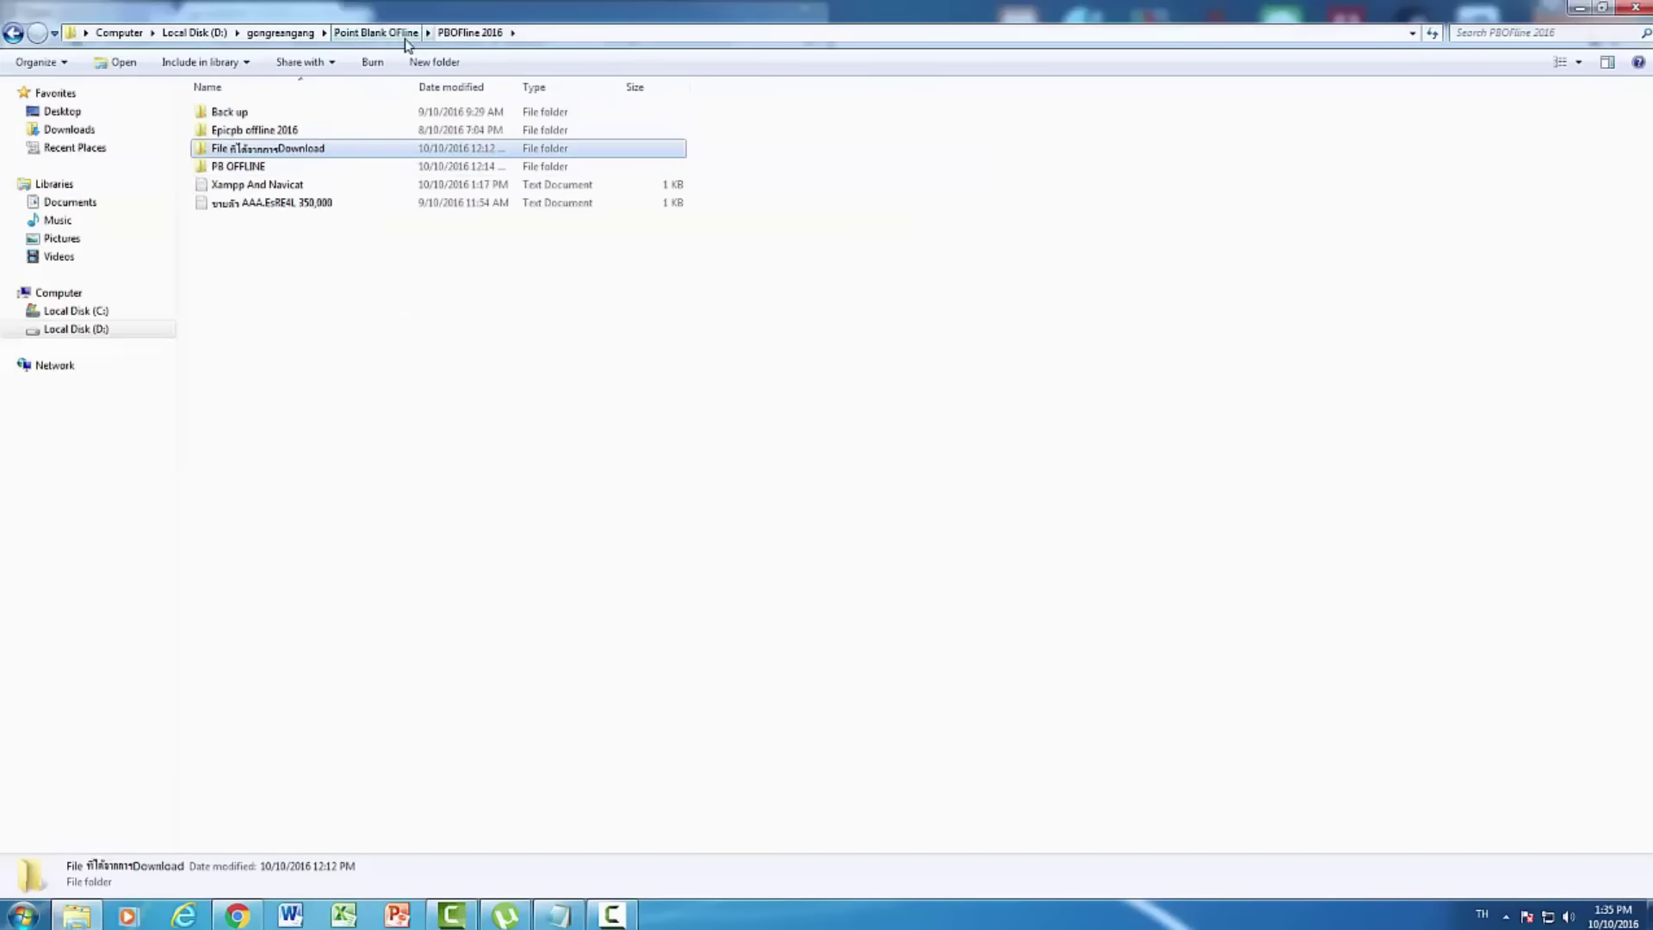
{"action": "left_click", "coordinate": [383, 33]}
Switch to the Notepad note and examine the line describing the Epicpb offline 2016 folder
{"action": "left_click", "coordinate": [577, 921]}
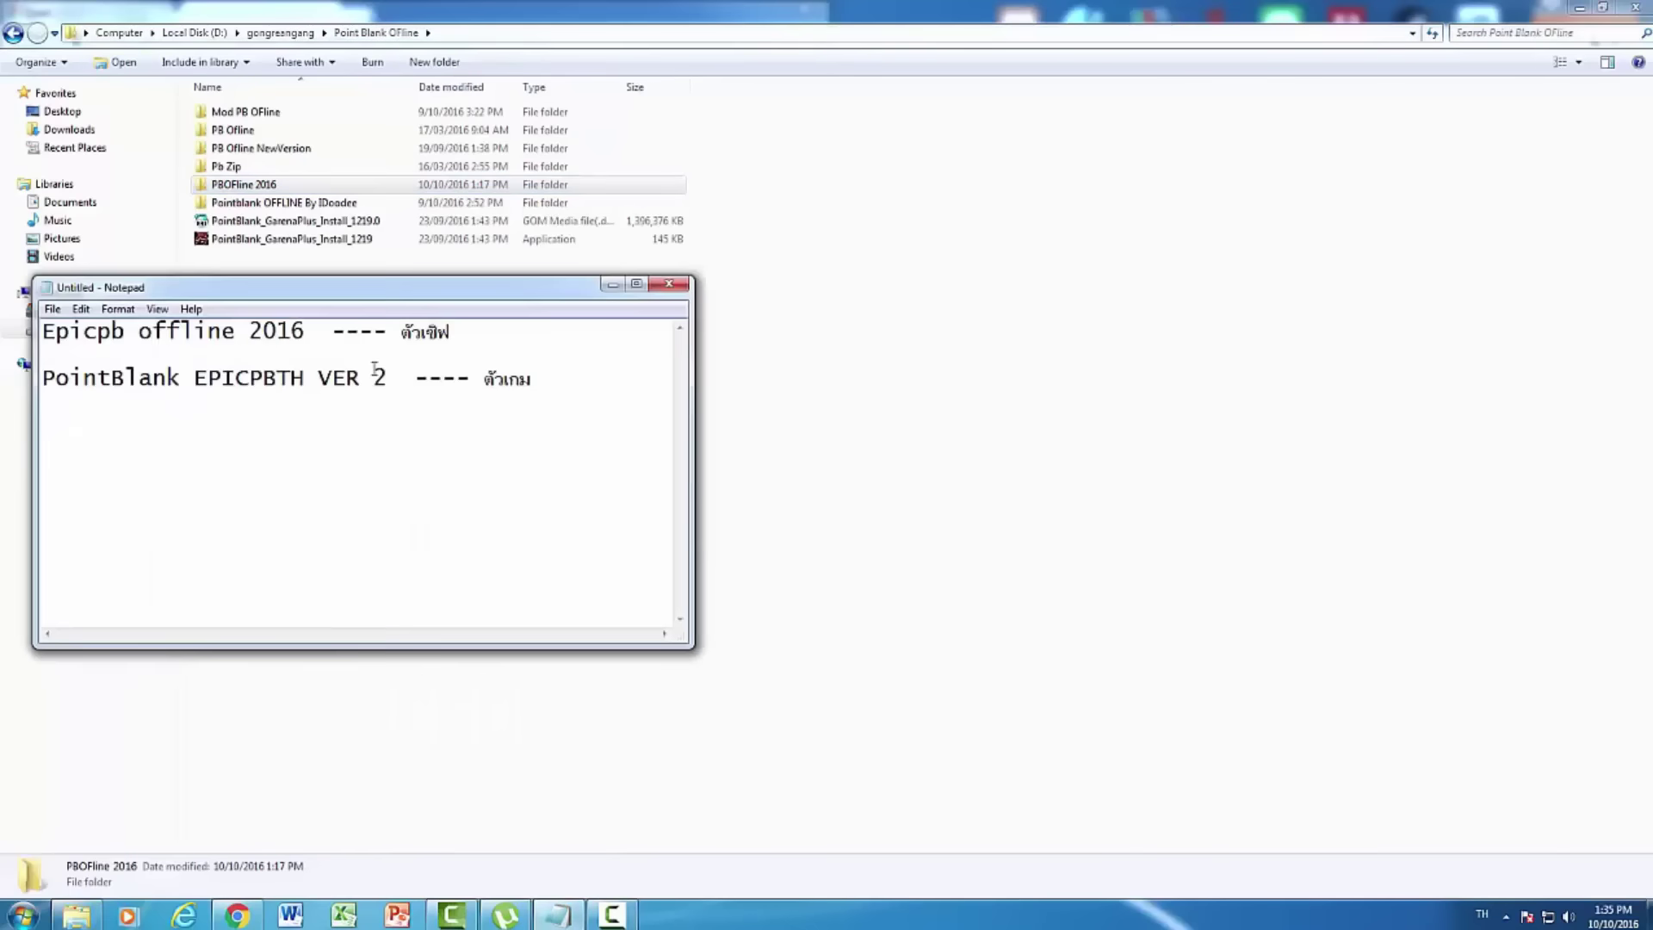
{"action": "left_click_drag", "start_coordinate": [312, 334], "coordinate": [56, 332]}
{"action": "left_click", "coordinate": [276, 332]}
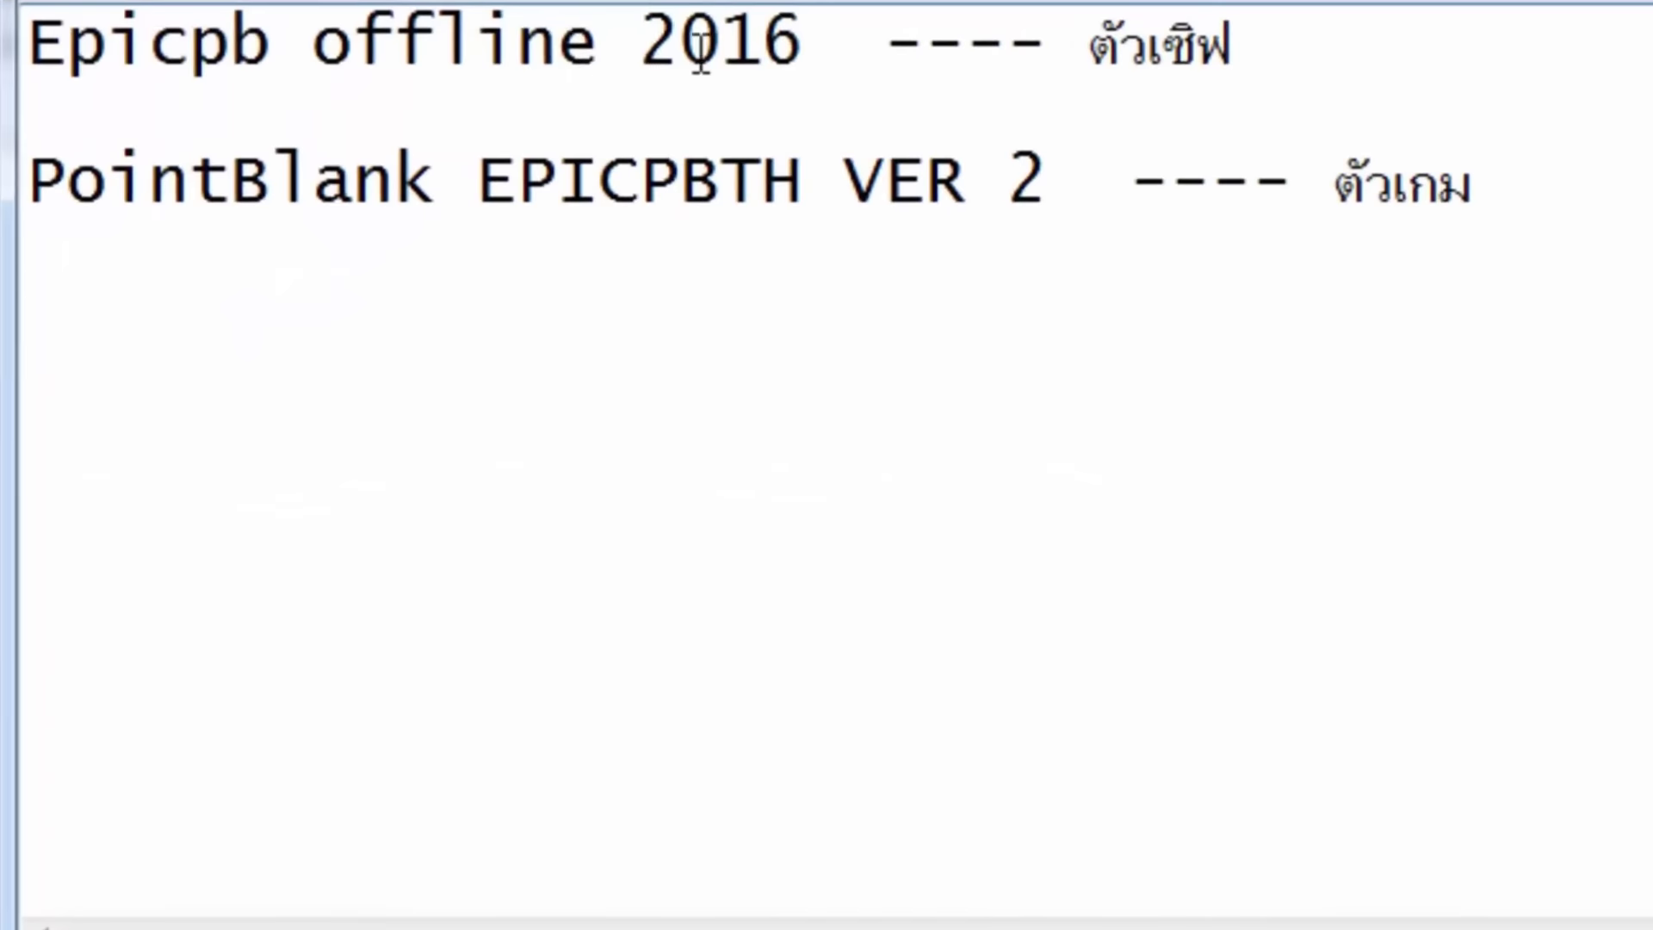
Examine the Notepad line describing the PointBlank EPICPBTH VER 2 folder and its game label ตัวเกม
{"action": "left_click_drag", "start_coordinate": [1243, 44], "coordinate": [1074, 44]}
{"action": "left_click", "coordinate": [1074, 163]}
{"action": "left_click_drag", "start_coordinate": [1063, 198], "coordinate": [8, 205]}
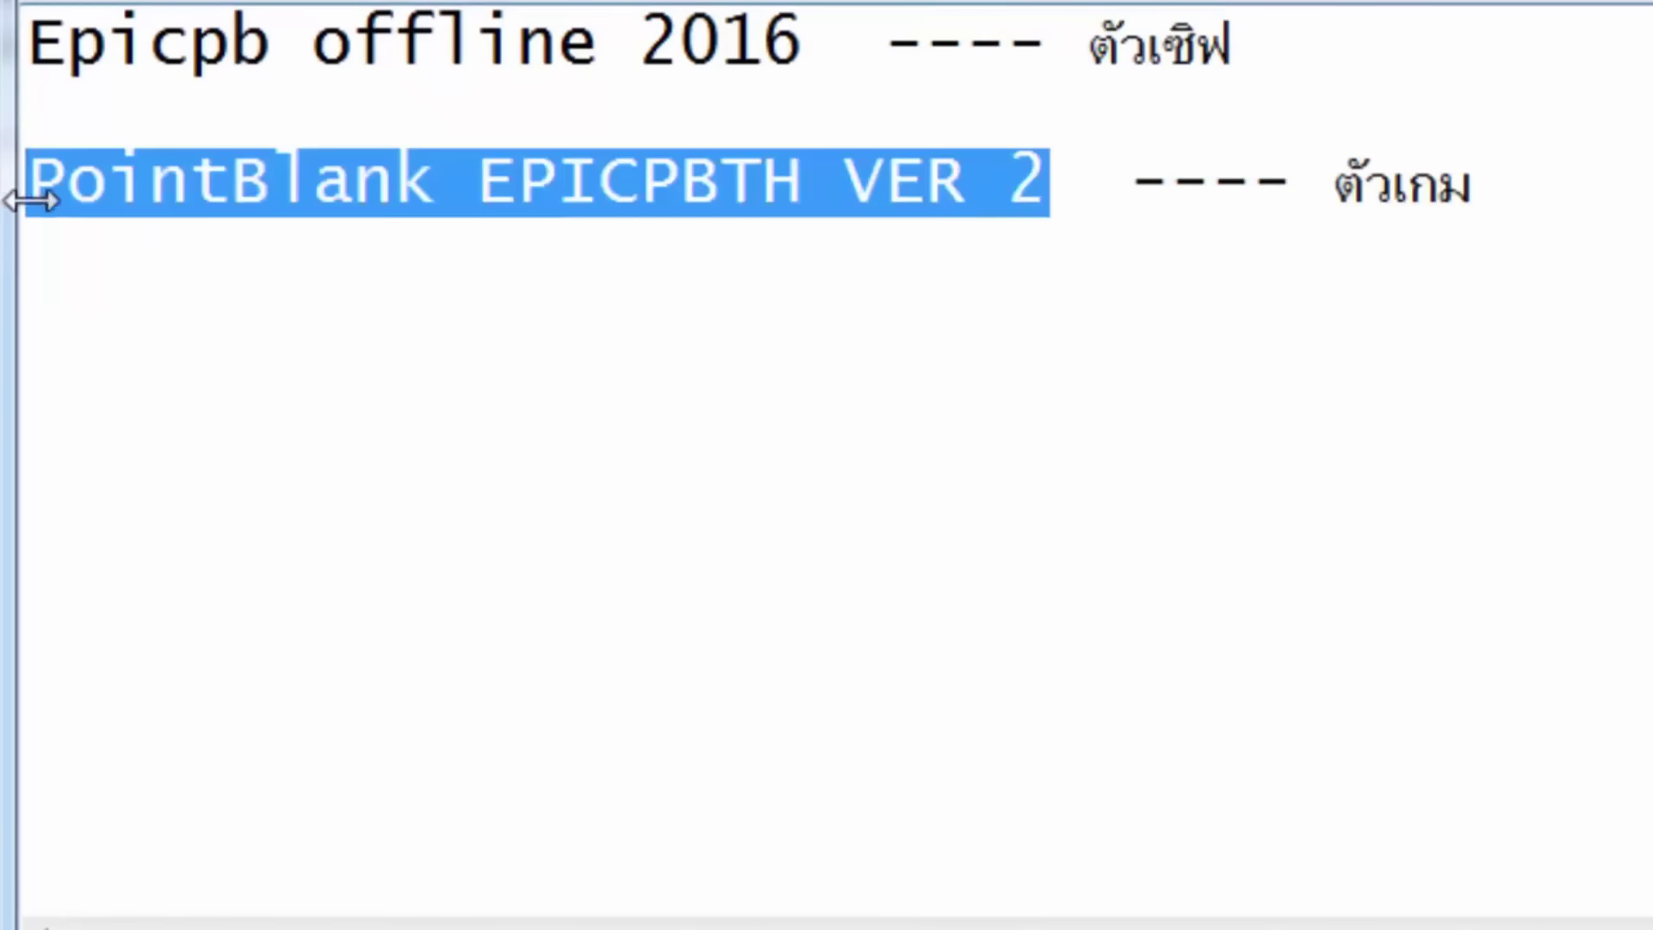
{"action": "left_click", "coordinate": [189, 191]}
{"action": "left_click", "coordinate": [624, 286]}
{"action": "left_click", "coordinate": [1050, 198]}
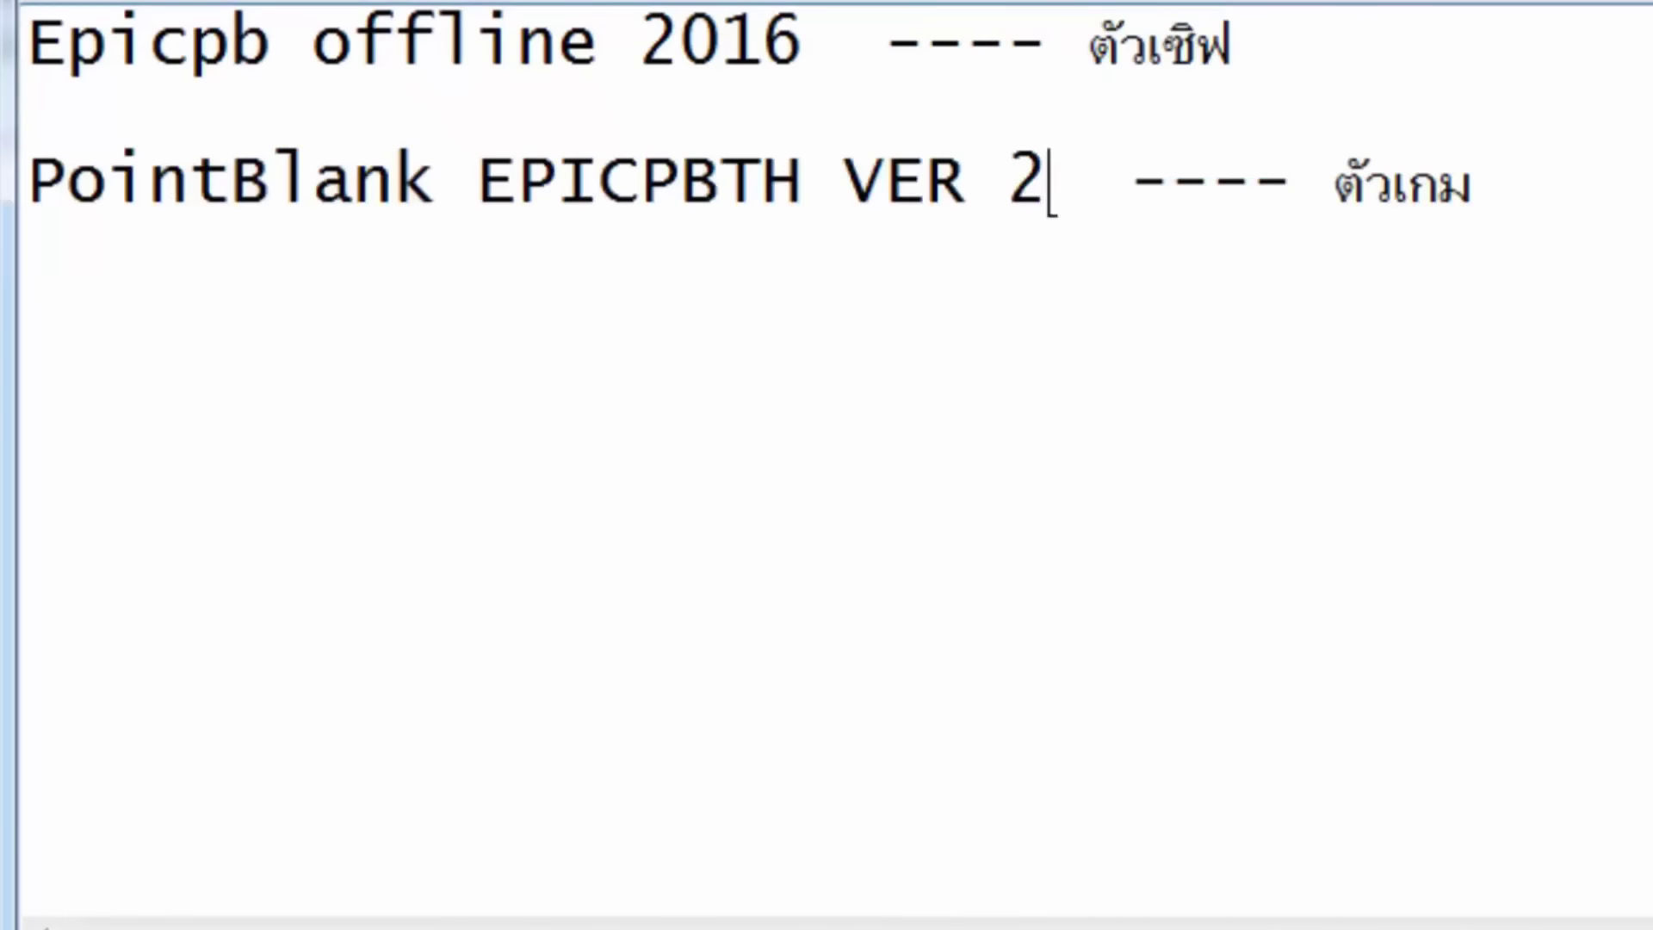
{"action": "left_click_drag", "start_coordinate": [1059, 181], "coordinate": [13, 198]}
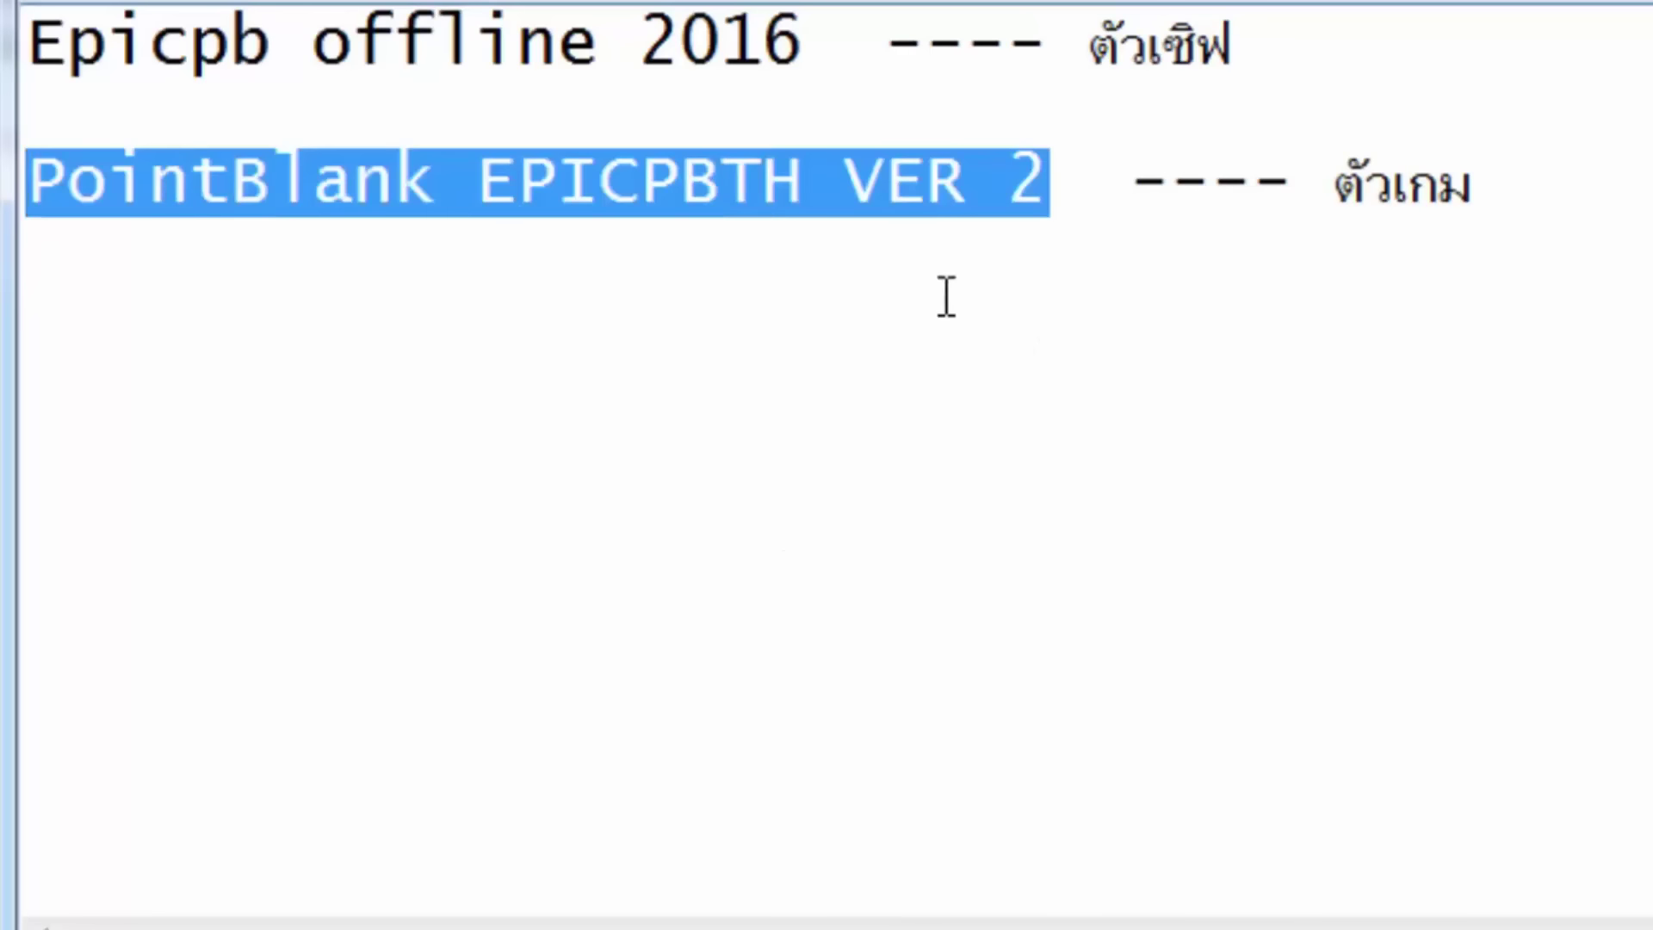
{"action": "left_click", "coordinate": [947, 297]}
{"action": "left_click", "coordinate": [1055, 183]}
{"action": "left_click_drag", "start_coordinate": [1054, 183], "coordinate": [21, 178]}
{"action": "left_click", "coordinate": [627, 185]}
{"action": "left_click", "coordinate": [1003, 181]}
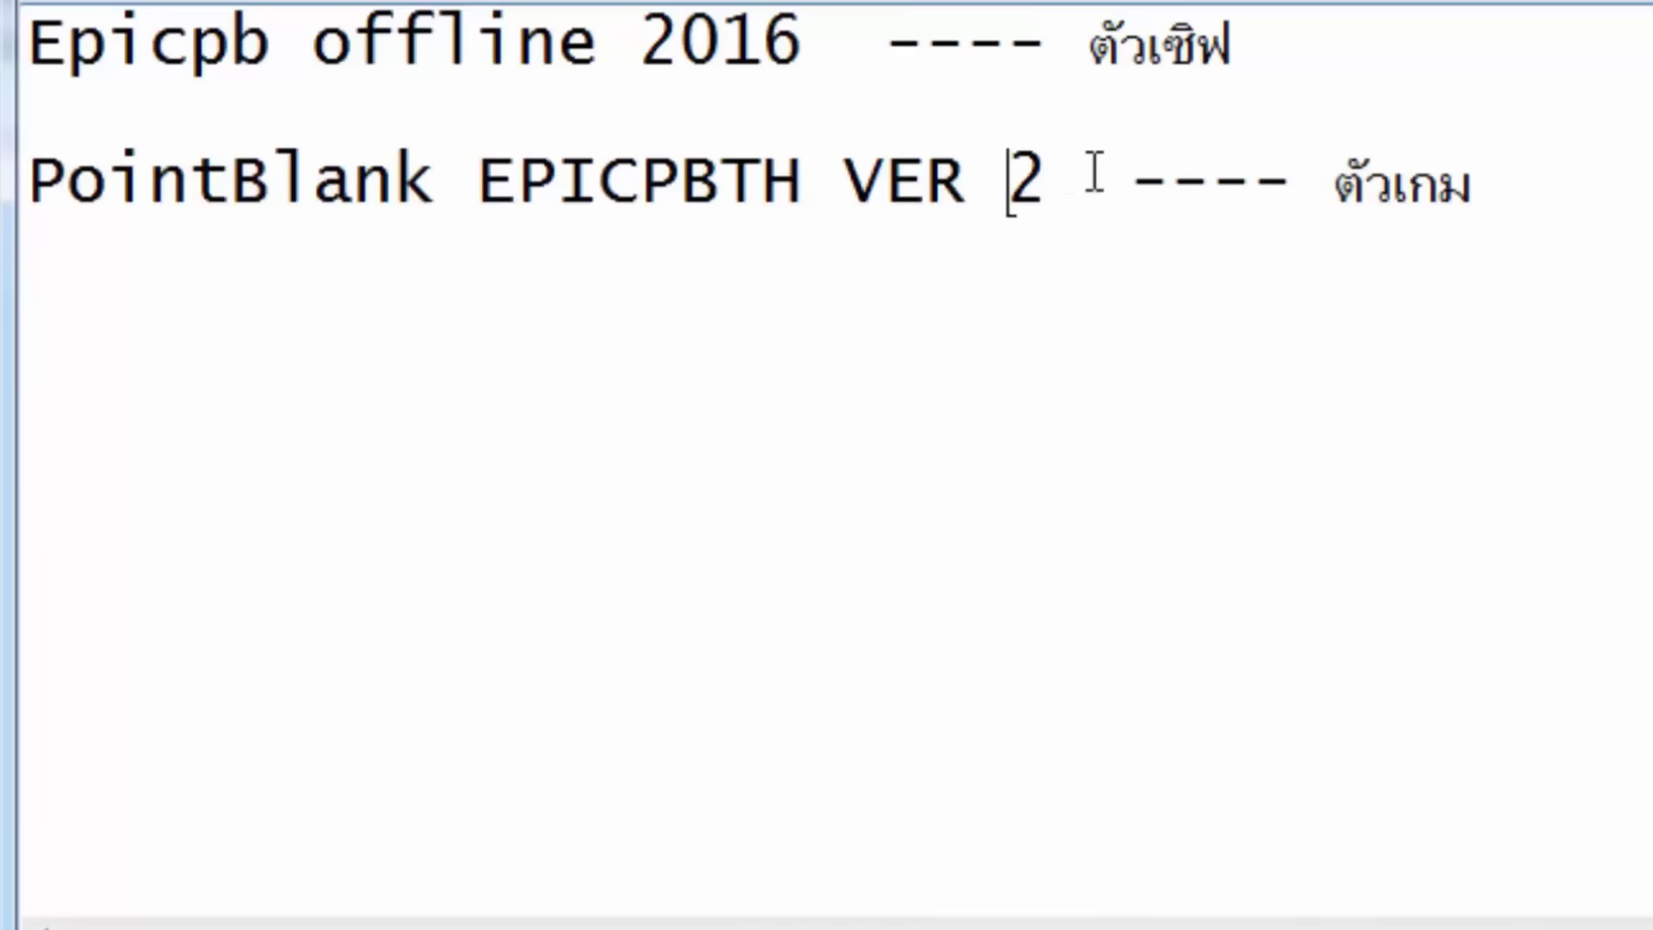
{"action": "left_click", "coordinate": [1092, 179]}
{"action": "key", "text": "shift+Left"}
{"action": "key", "text": "shift+Down"}
{"action": "key", "text": "shift+Up"}
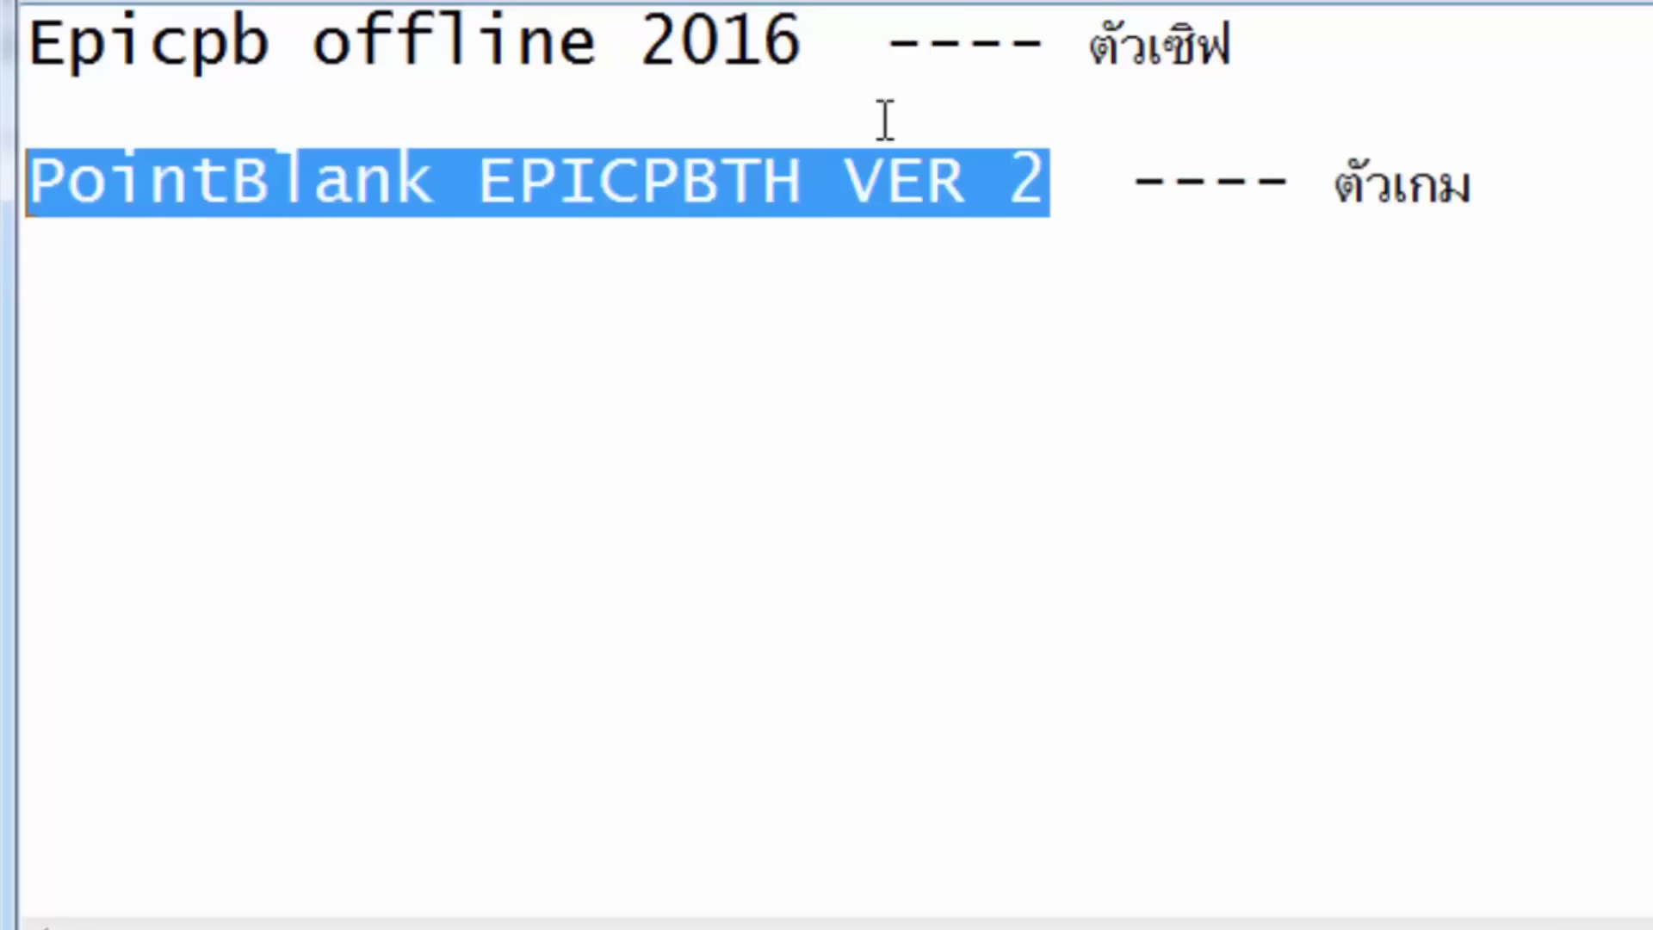
{"action": "left_click", "coordinate": [1012, 179]}
{"action": "key", "text": "shift+Left"}
{"action": "key", "text": "shift+Left"}
{"action": "key", "text": "shift+Down"}
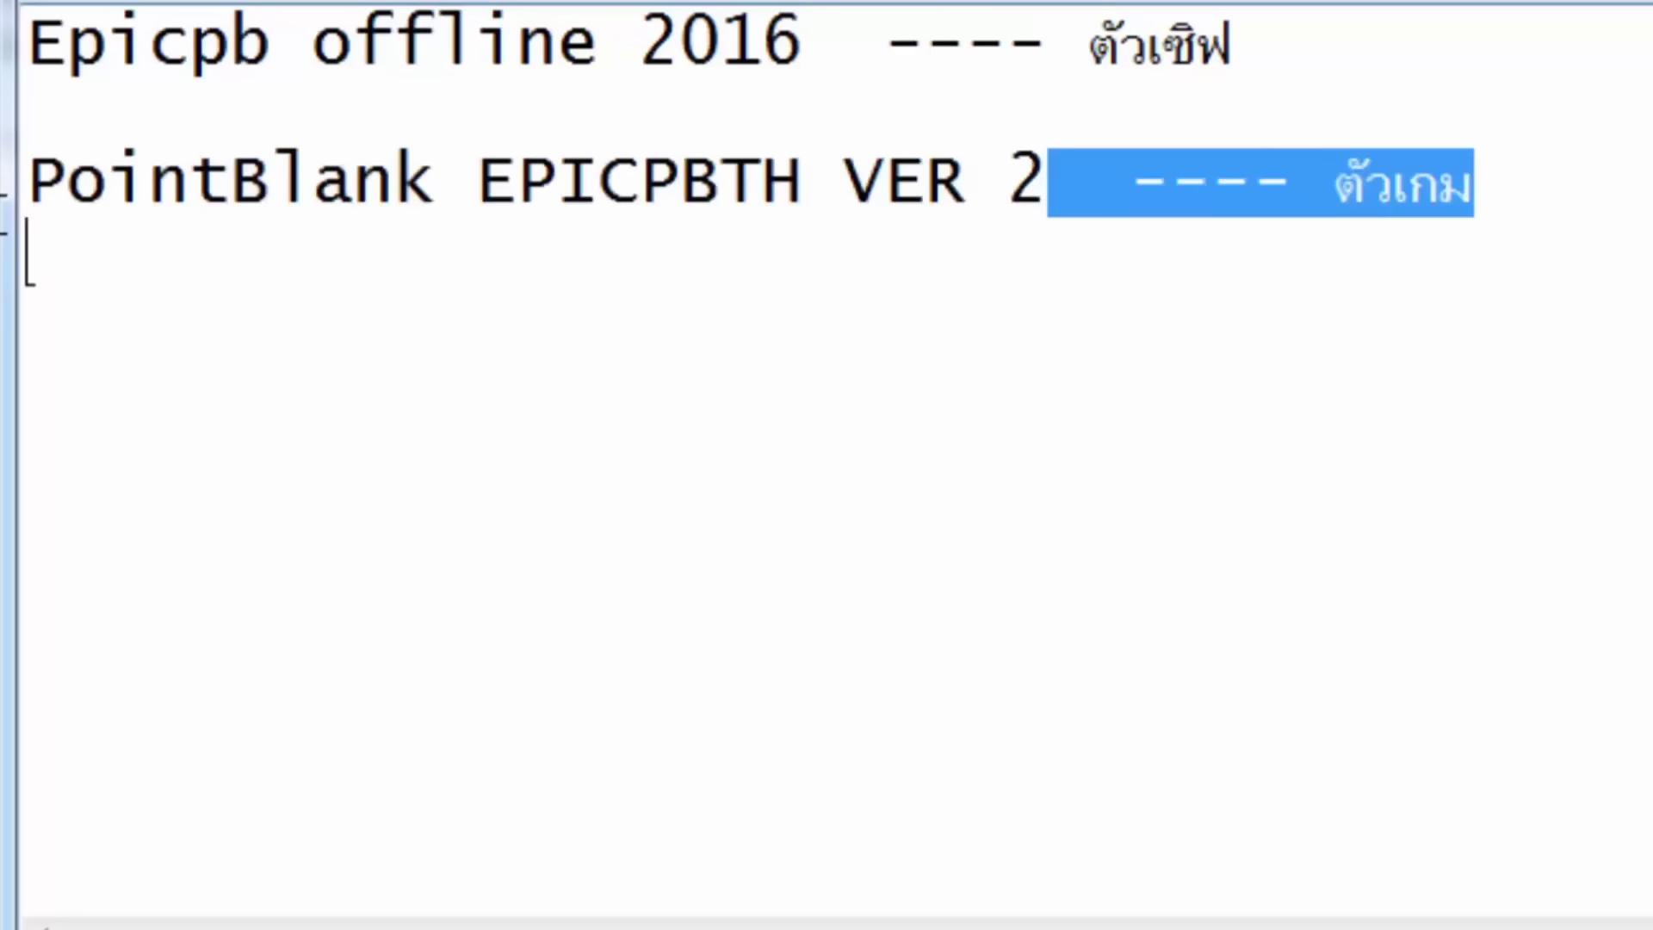
{"action": "key", "text": "shift+Up"}
{"action": "left_click", "coordinate": [655, 186]}
{"action": "left_click", "coordinate": [984, 186]}
{"action": "left_click", "coordinate": [1077, 185]}
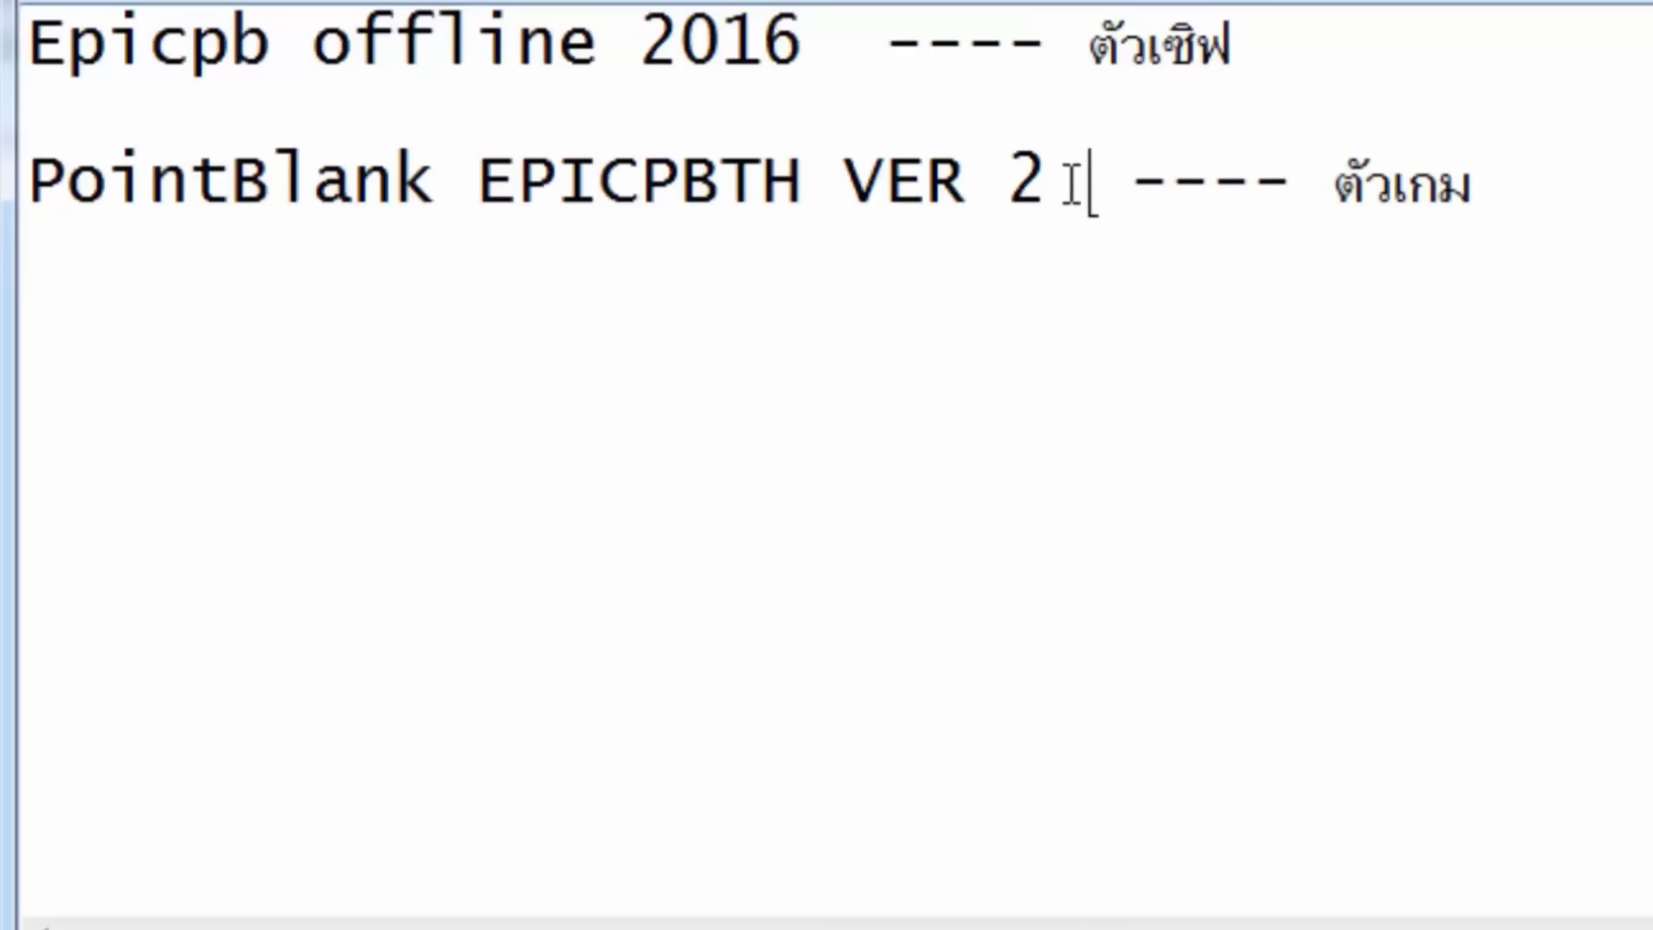
{"action": "left_click", "coordinate": [1055, 185]}
{"action": "key", "text": "shift+Left"}
{"action": "key", "text": "shift+Left"}
{"action": "key", "text": "shift+Left"}
{"action": "key", "text": "shift+Left"}
{"action": "key", "text": "shift+Left"}
{"action": "key", "text": "shift+Left"}
{"action": "key", "text": "shift+Left"}
{"action": "left_click", "coordinate": [112, 172], "text": "shift"}
{"action": "left_click", "coordinate": [1210, 255]}
{"action": "left_click", "coordinate": [1070, 177]}
{"action": "left_click", "coordinate": [434, 185], "text": "shift"}
{"action": "left_click", "coordinate": [8, 207], "text": "shift"}
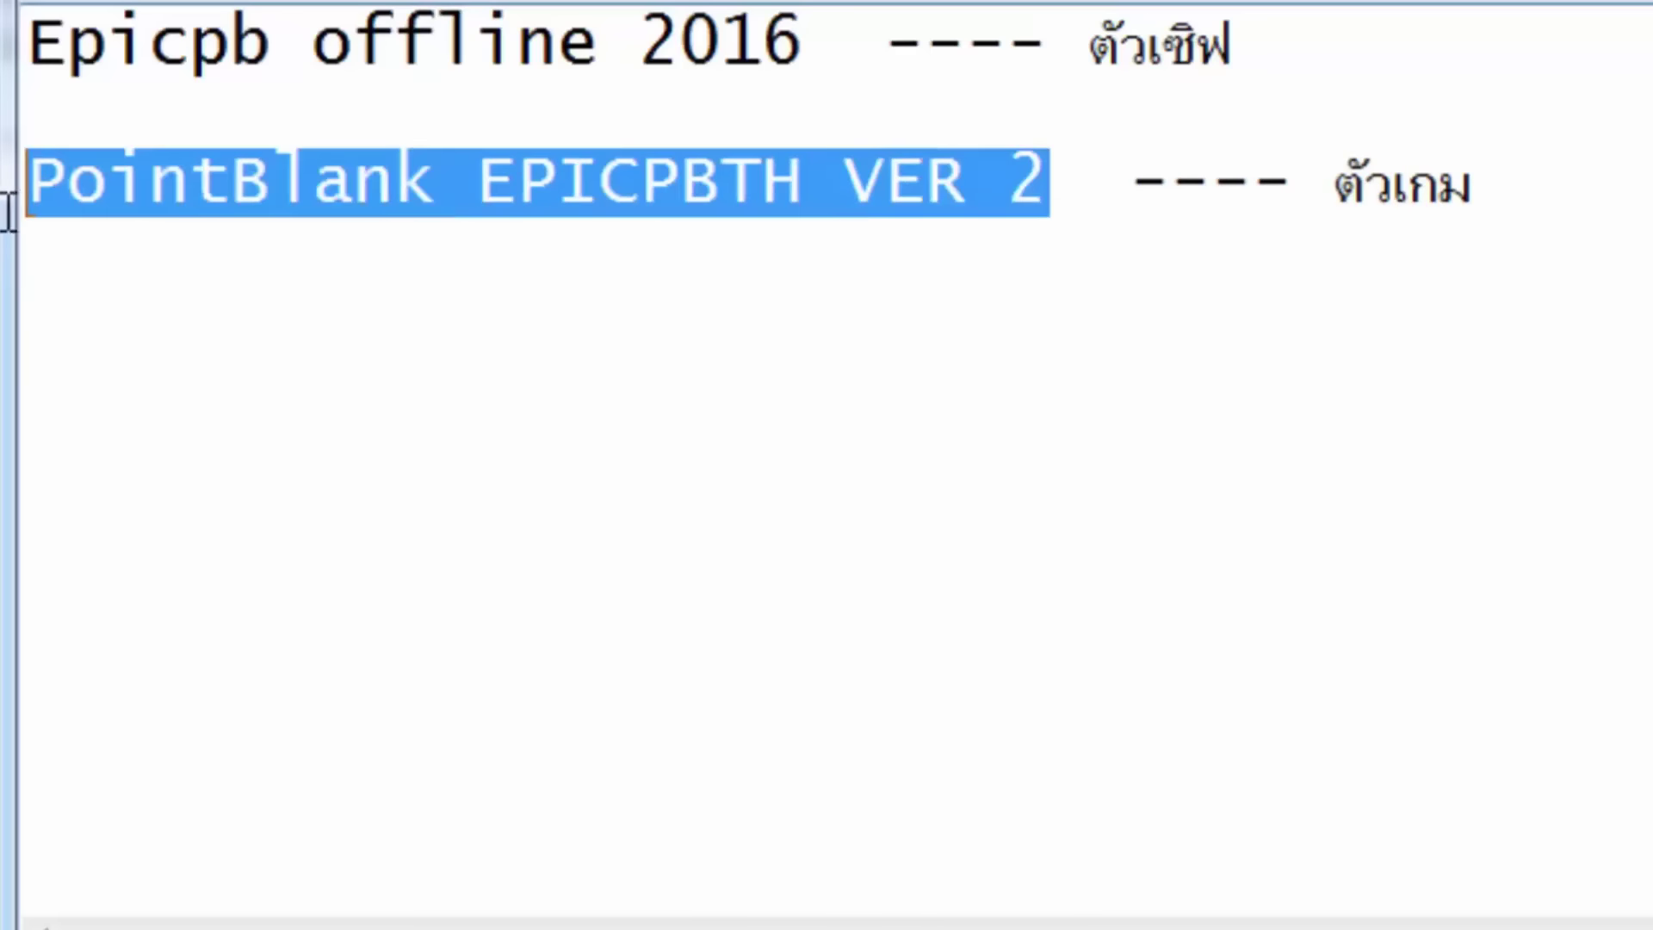
{"action": "left_click", "coordinate": [953, 189]}
{"action": "left_click", "coordinate": [1066, 181]}
{"action": "left_click_drag", "start_coordinate": [1052, 185], "coordinate": [104, 95]}
Review the Epicpb offline 2016 line of the note and its server label ตัวเซิฟ
{"action": "left_click", "coordinate": [808, 52]}
{"action": "left_click", "coordinate": [23, 63], "text": "shift"}
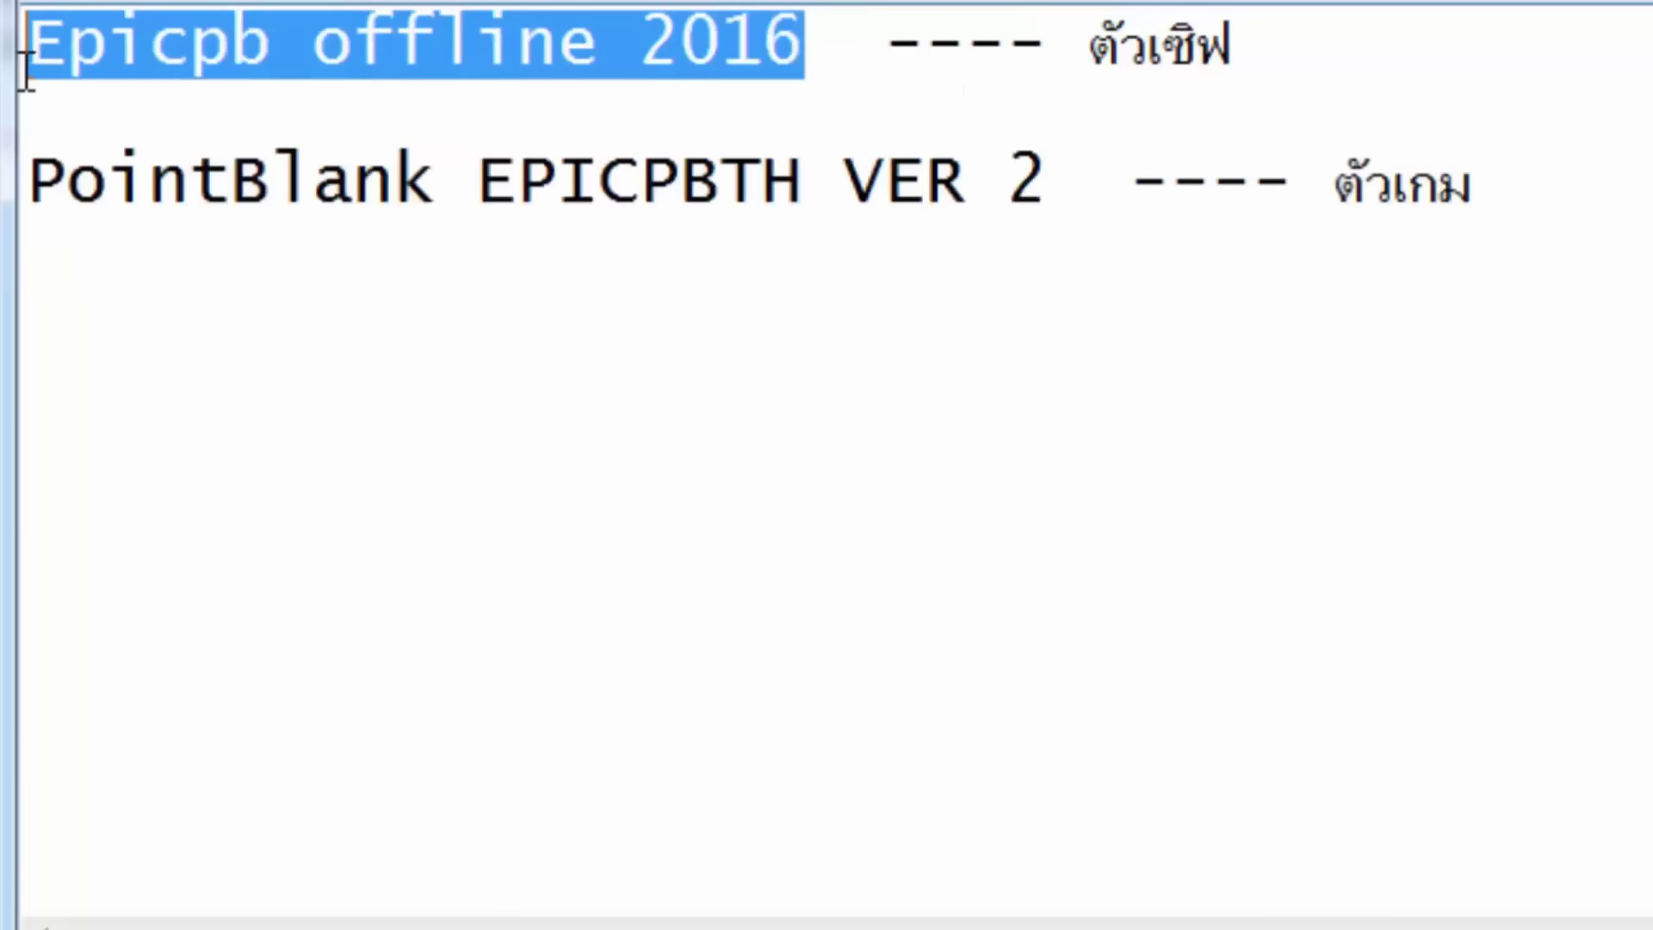
{"action": "left_click", "coordinate": [1016, 202]}
{"action": "left_click", "coordinate": [1059, 198]}
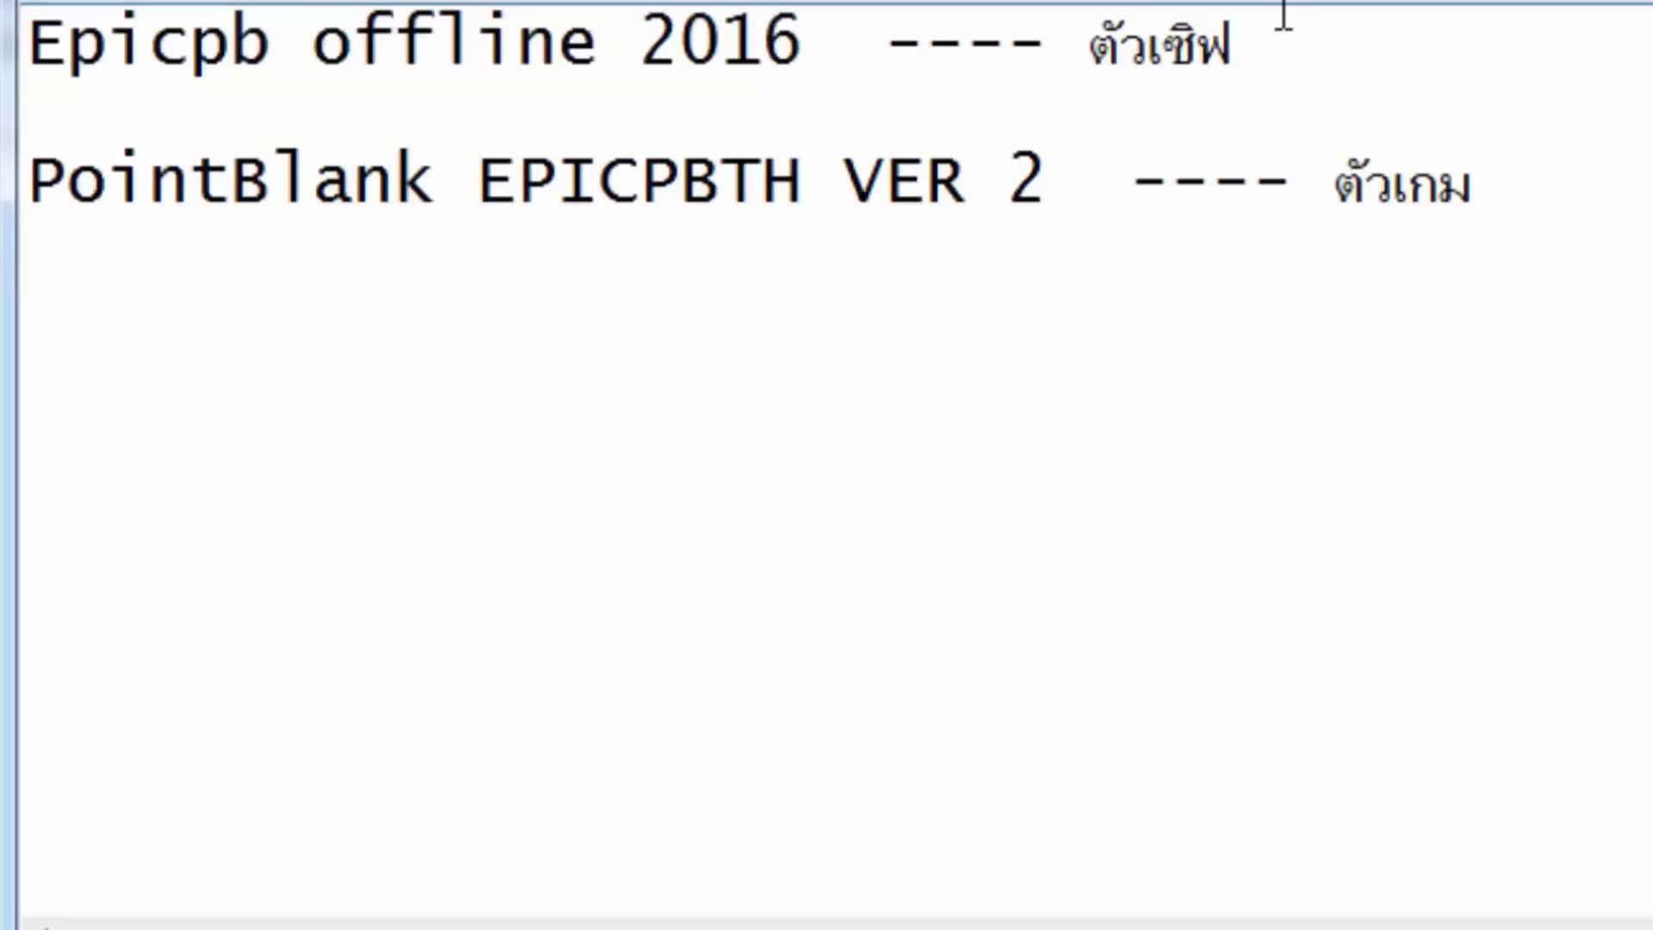
{"action": "left_click", "coordinate": [1239, 43]}
{"action": "left_click", "coordinate": [1012, 43], "text": "shift"}
{"action": "left_click", "coordinate": [1053, 43], "text": "shift"}
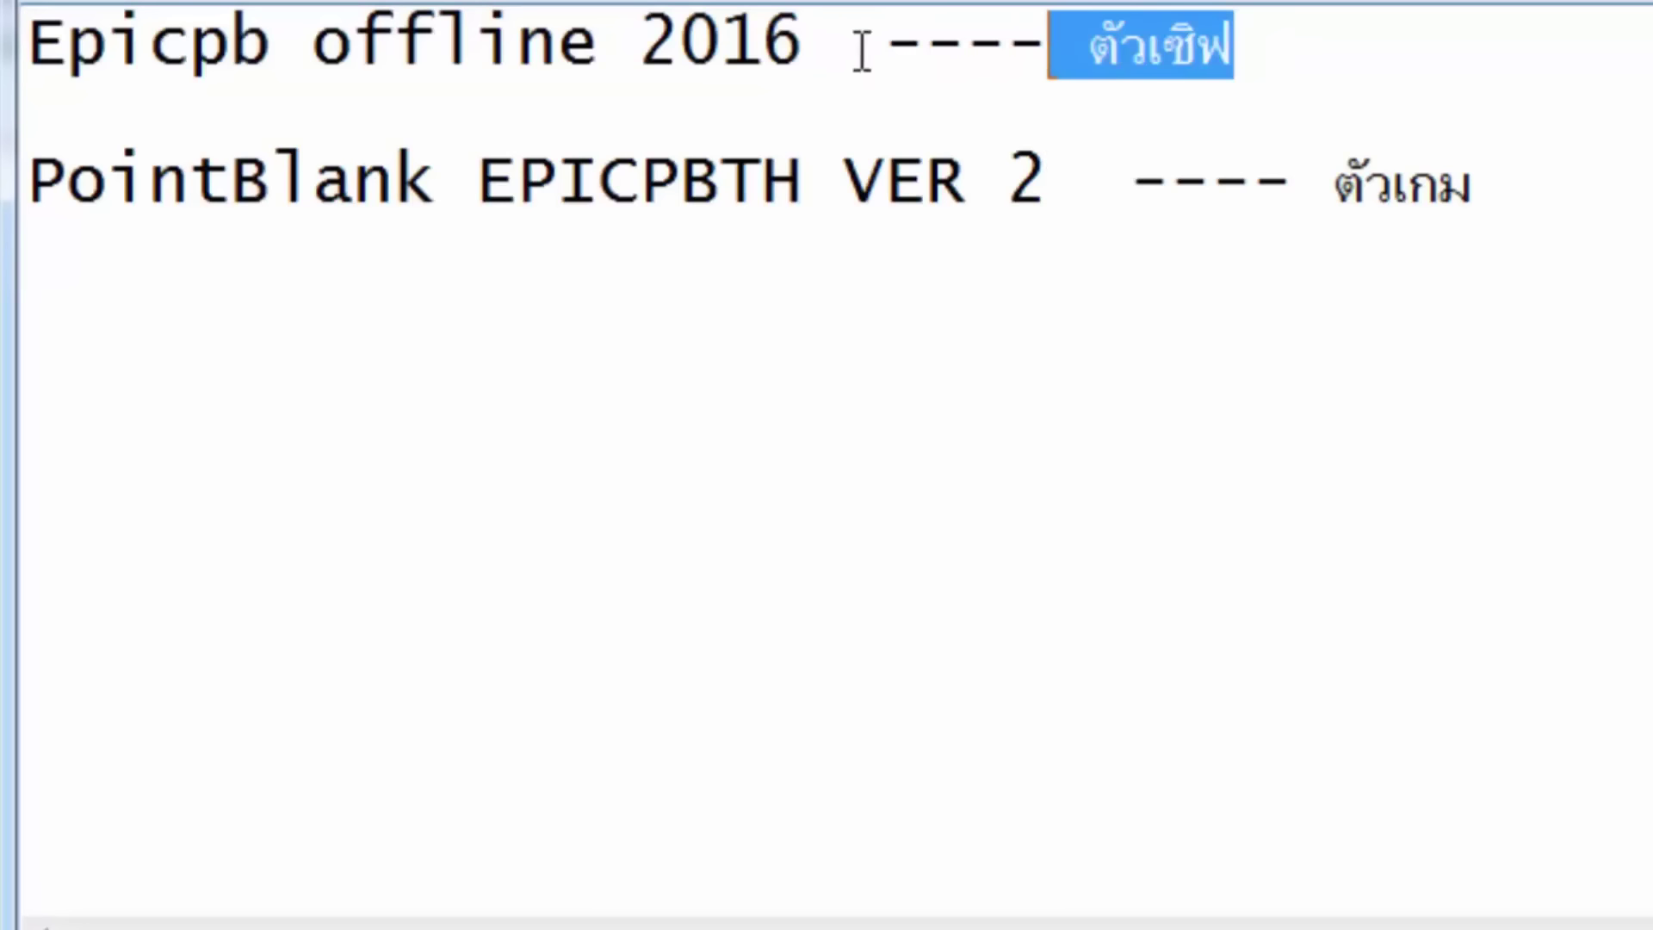
{"action": "left_click", "coordinate": [805, 43]}
{"action": "left_click", "coordinate": [103, 43], "text": "shift"}
{"action": "left_click", "coordinate": [66, 43], "text": "shift"}
{"action": "left_click", "coordinate": [1386, 43]}
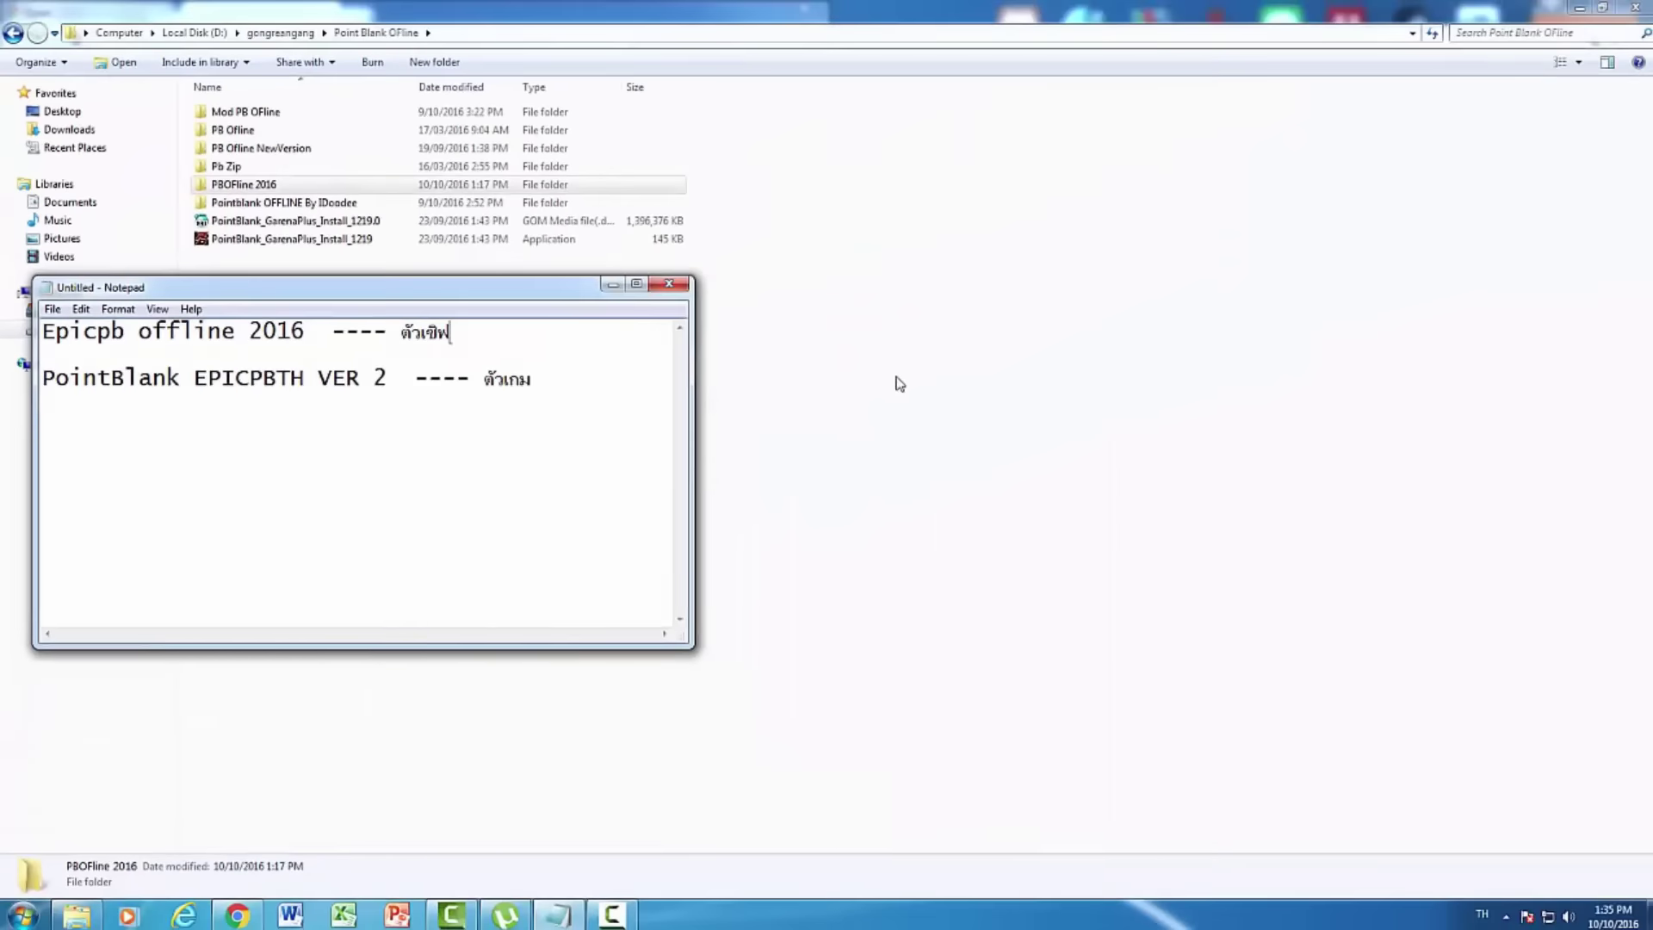
Switch to File Explorer and browse through PBOFline 2016, PB OFFLINE and ตัวเซิฟ into the Epicpb offline 2016 server folder
{"action": "left_click", "coordinate": [899, 383]}
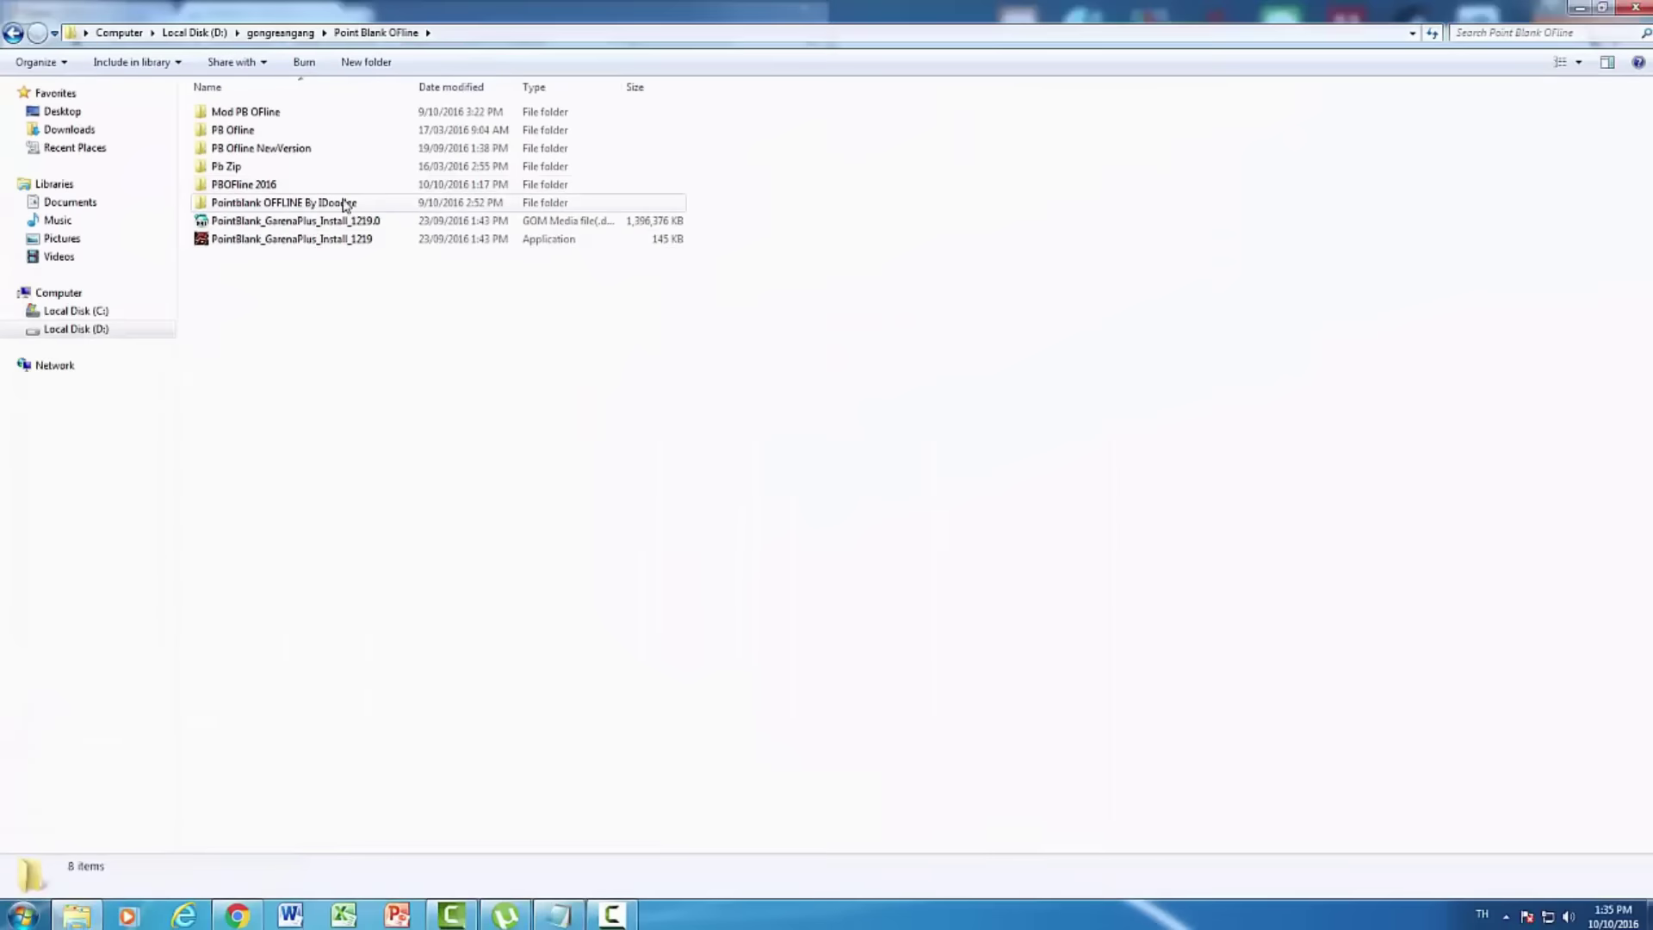
{"action": "double_click", "coordinate": [345, 186]}
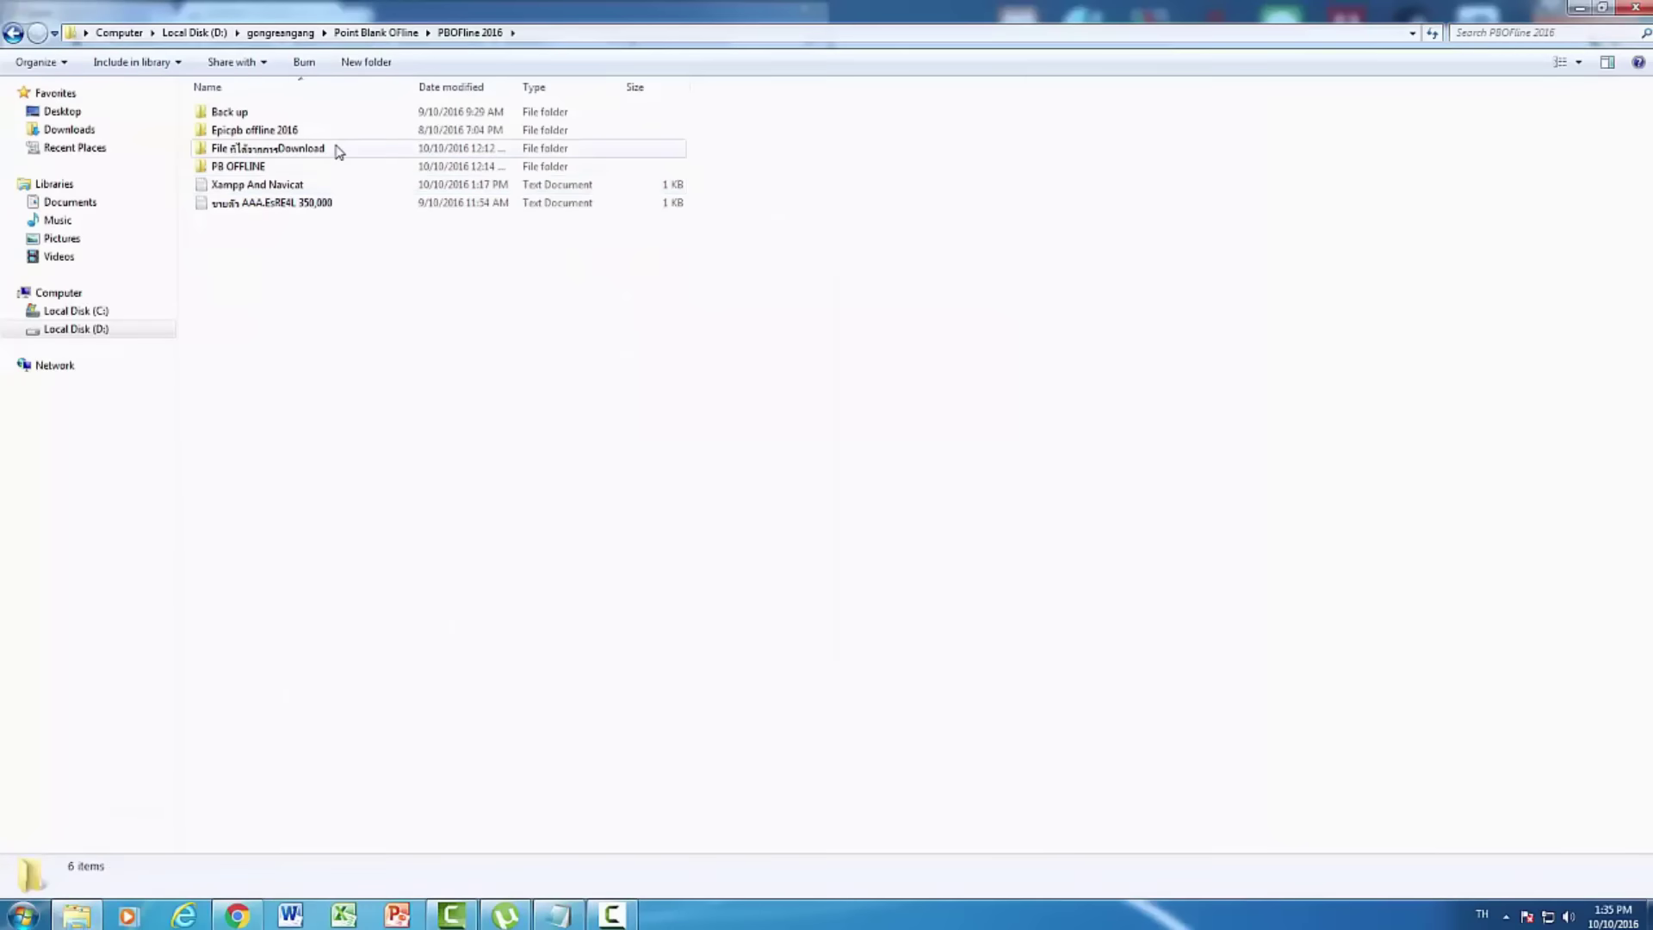
{"action": "double_click", "coordinate": [335, 166]}
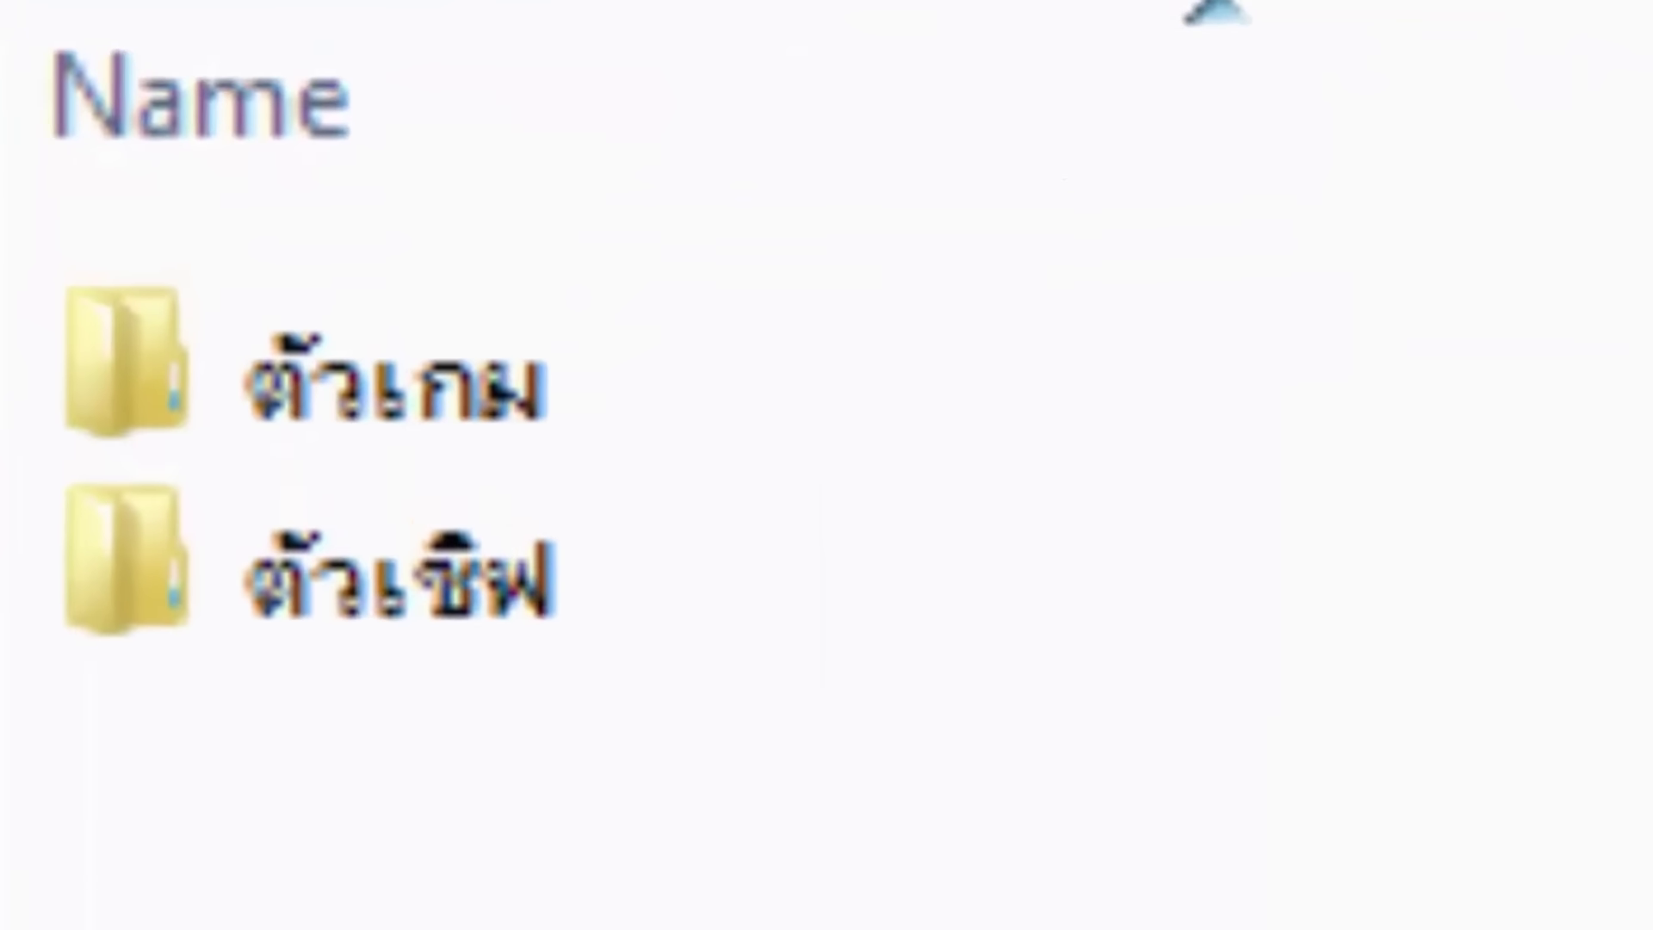
{"action": "left_click_drag", "start_coordinate": [289, 177], "coordinate": [289, 142]}
{"action": "double_click", "coordinate": [1107, 664]}
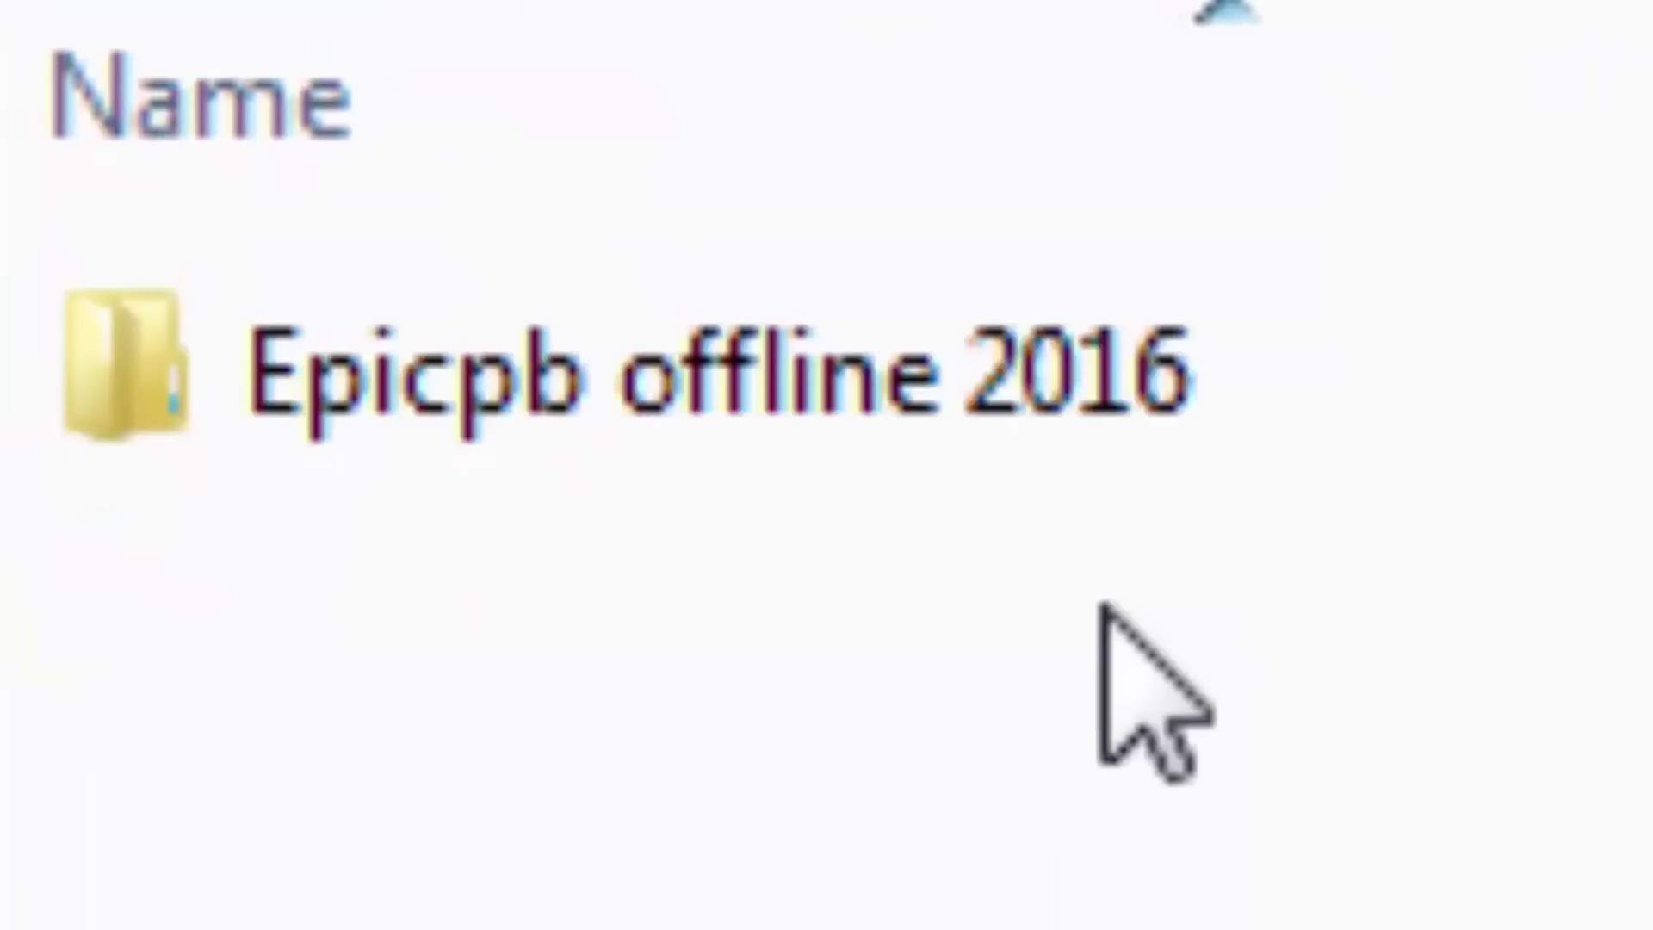
{"action": "double_click", "coordinate": [990, 297]}
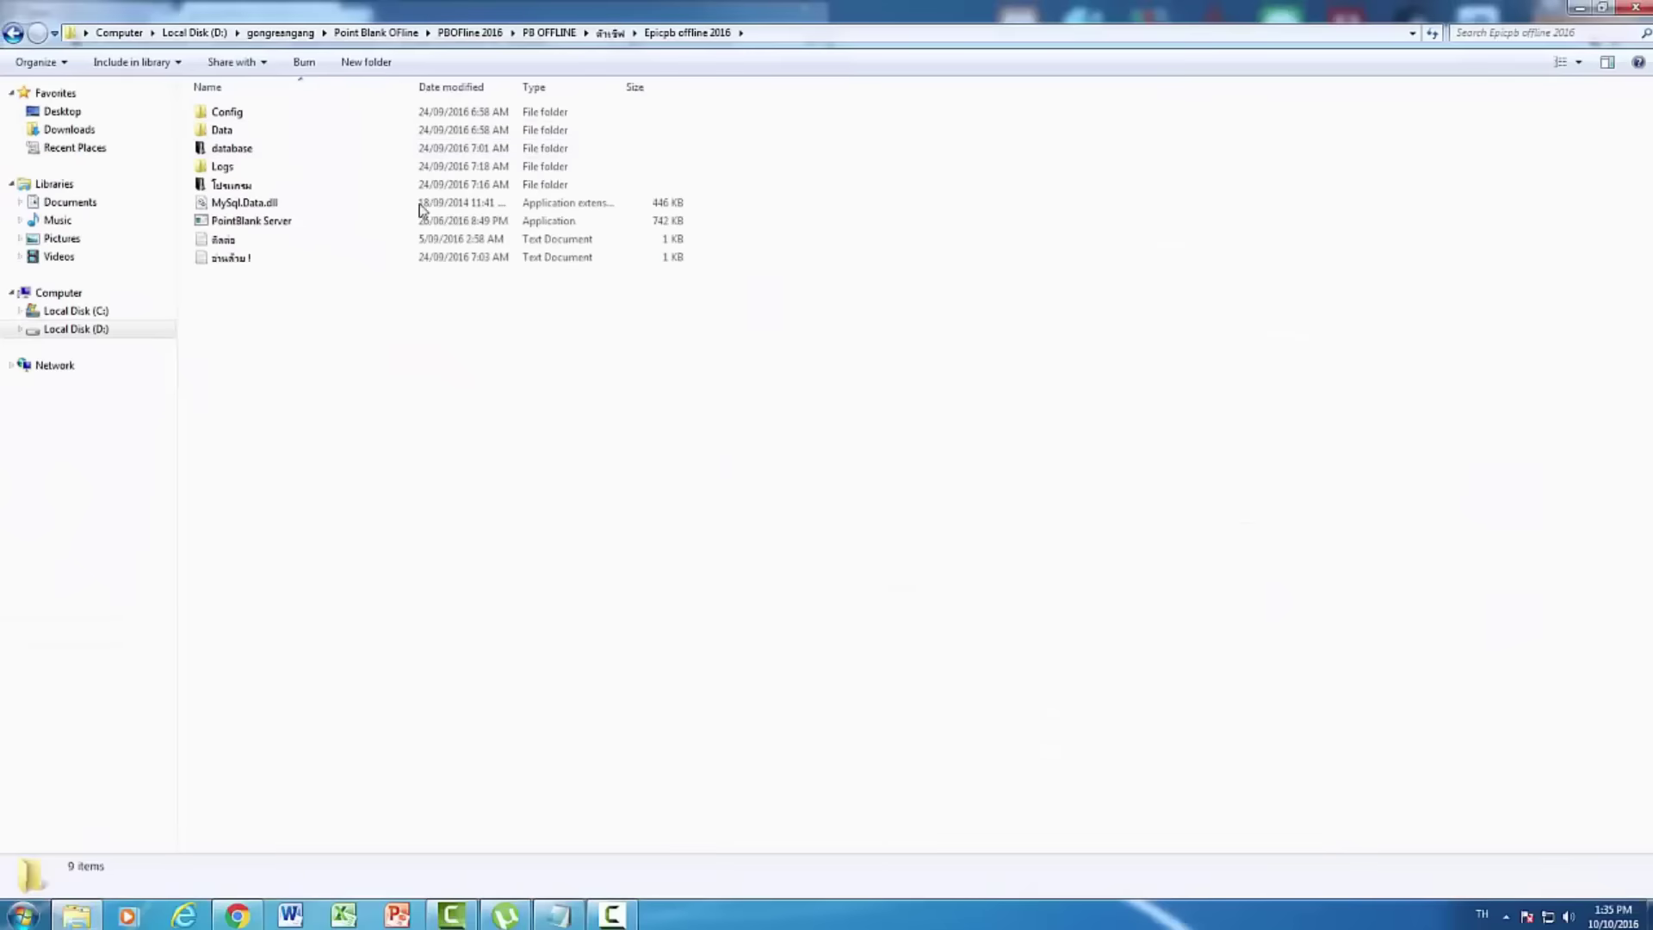
Go back to PB OFFLINE, open PointBlank GSP inside the ตัวเกม folder and look through the game files
{"action": "left_click", "coordinate": [14, 33]}
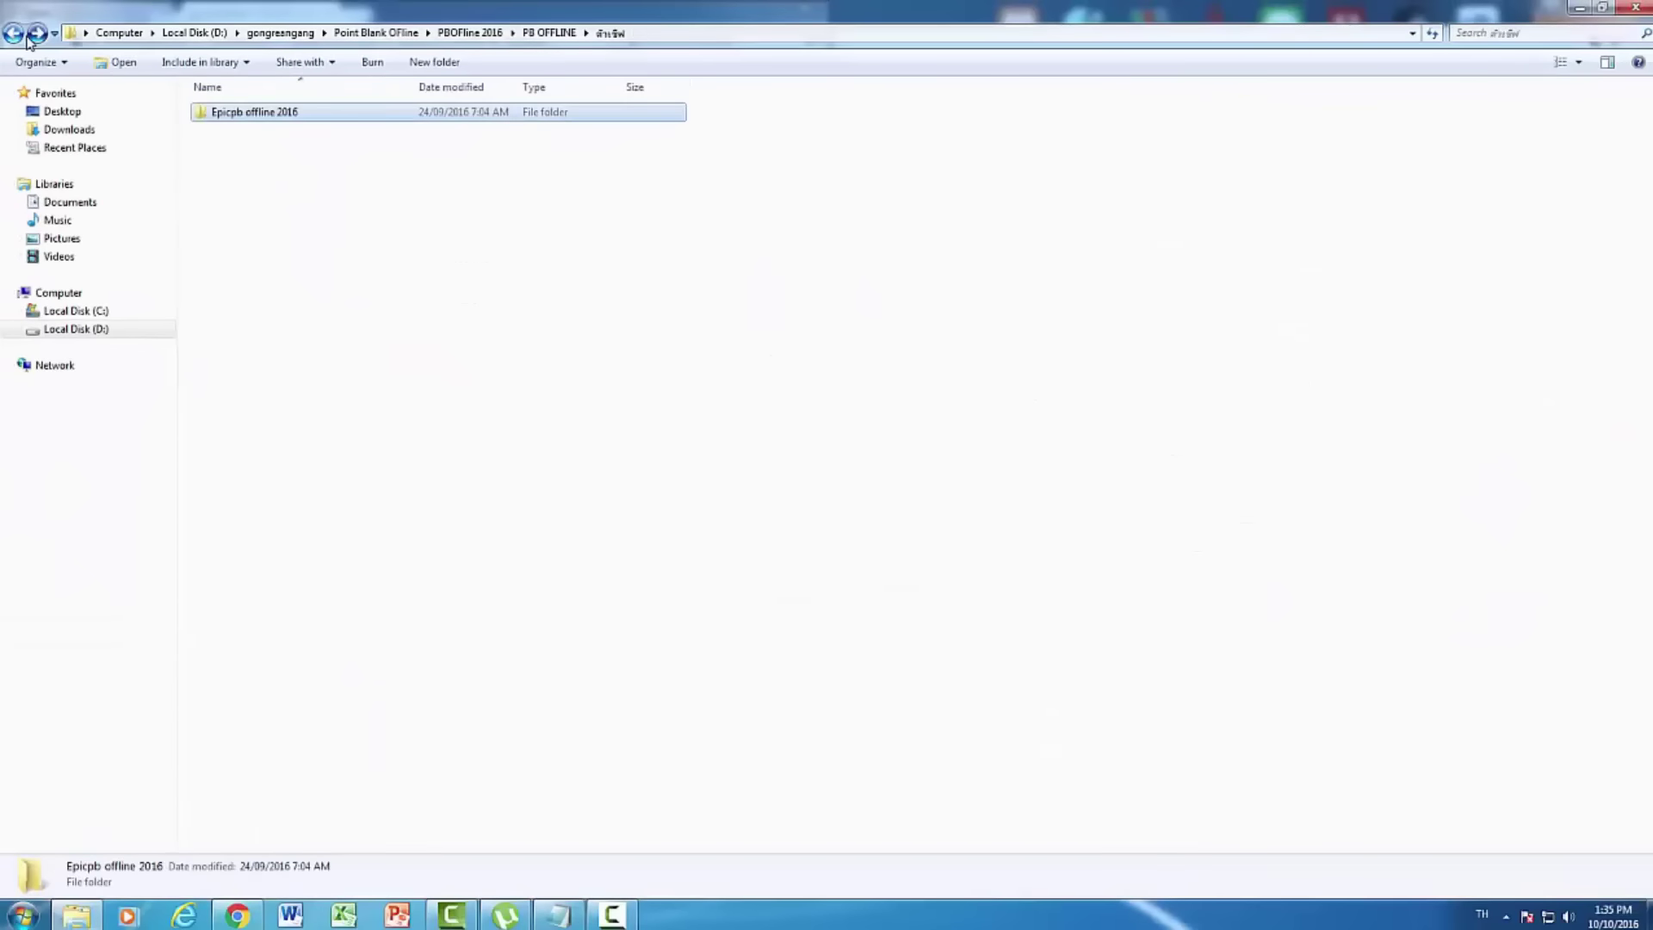
{"action": "left_click", "coordinate": [14, 34]}
{"action": "double_click", "coordinate": [222, 115]}
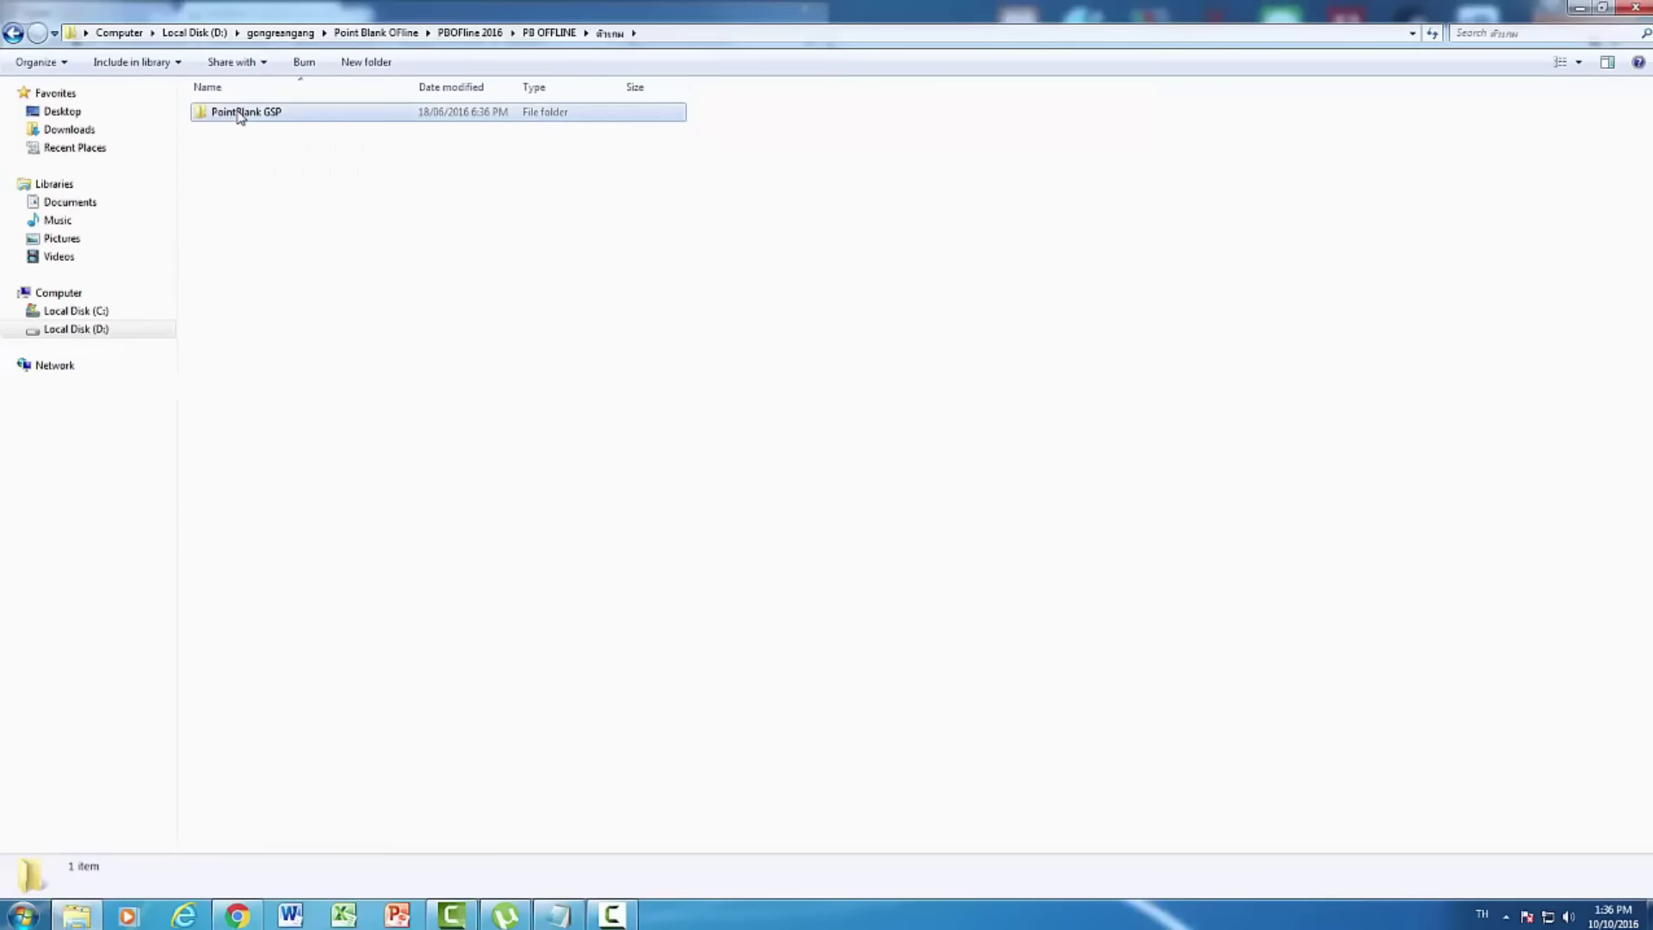
{"action": "double_click", "coordinate": [236, 115]}
{"action": "scroll", "coordinate": [337, 542], "scroll_direction": "down", "scroll_amount": 7}
{"action": "scroll", "coordinate": [337, 543], "scroll_direction": "up", "scroll_amount": 7}
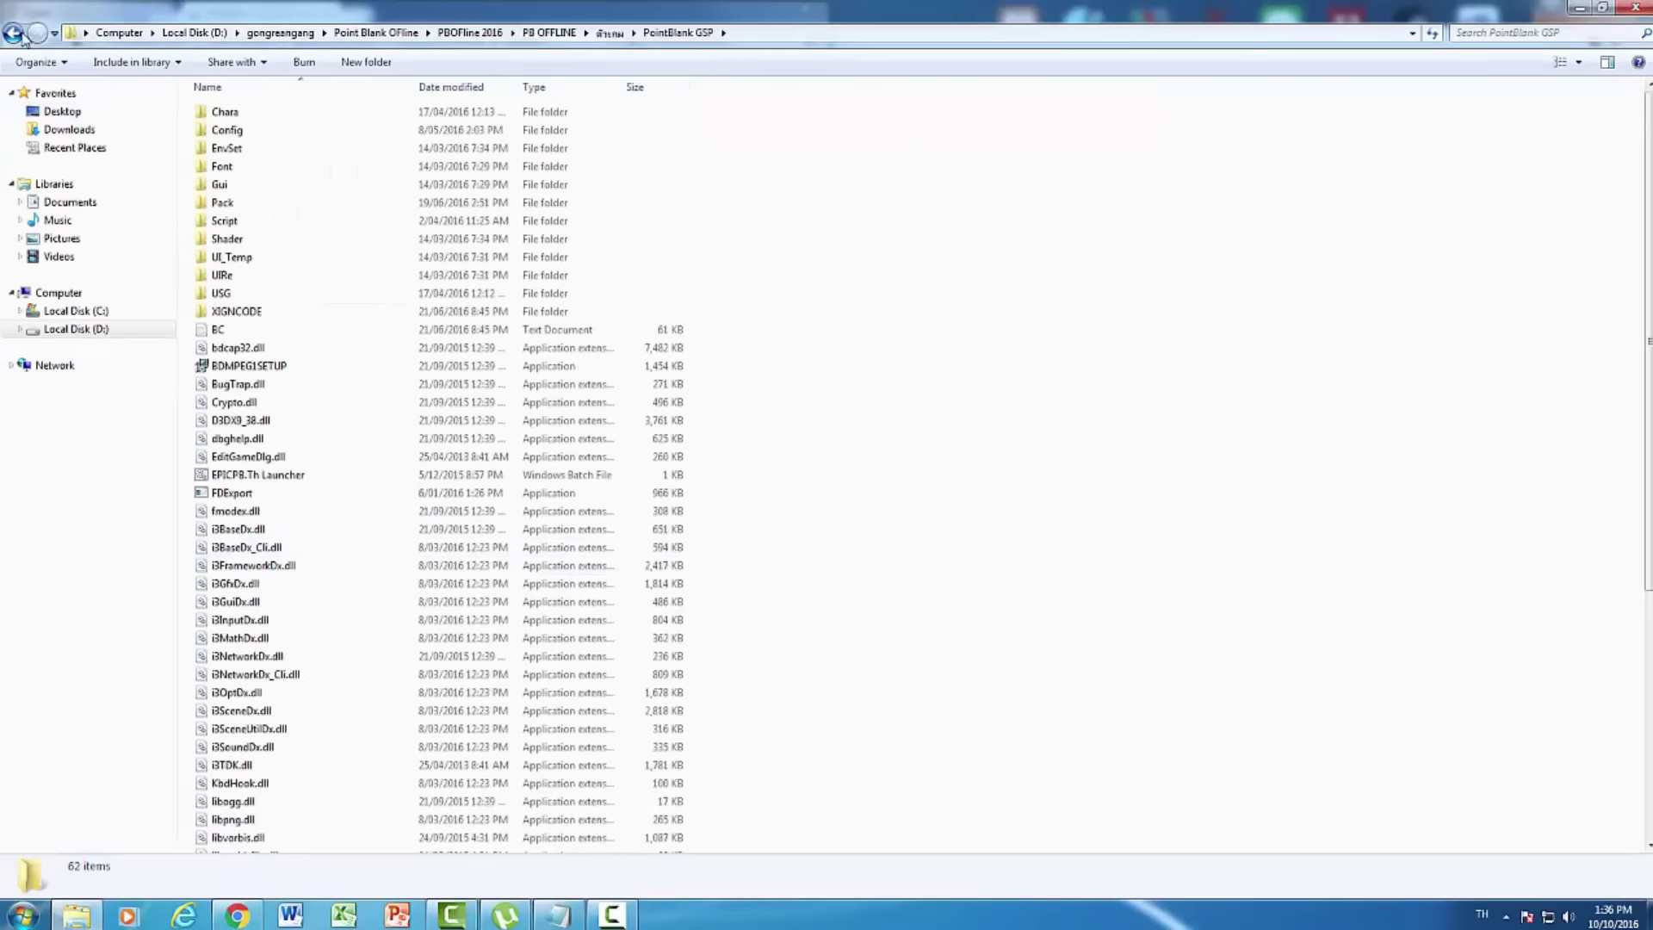
Return to the PB OFFLINE folder, select the ตัวเซิฟ folder and bring up the Notepad note
{"action": "left_click", "coordinate": [14, 34]}
{"action": "left_click", "coordinate": [13, 33]}
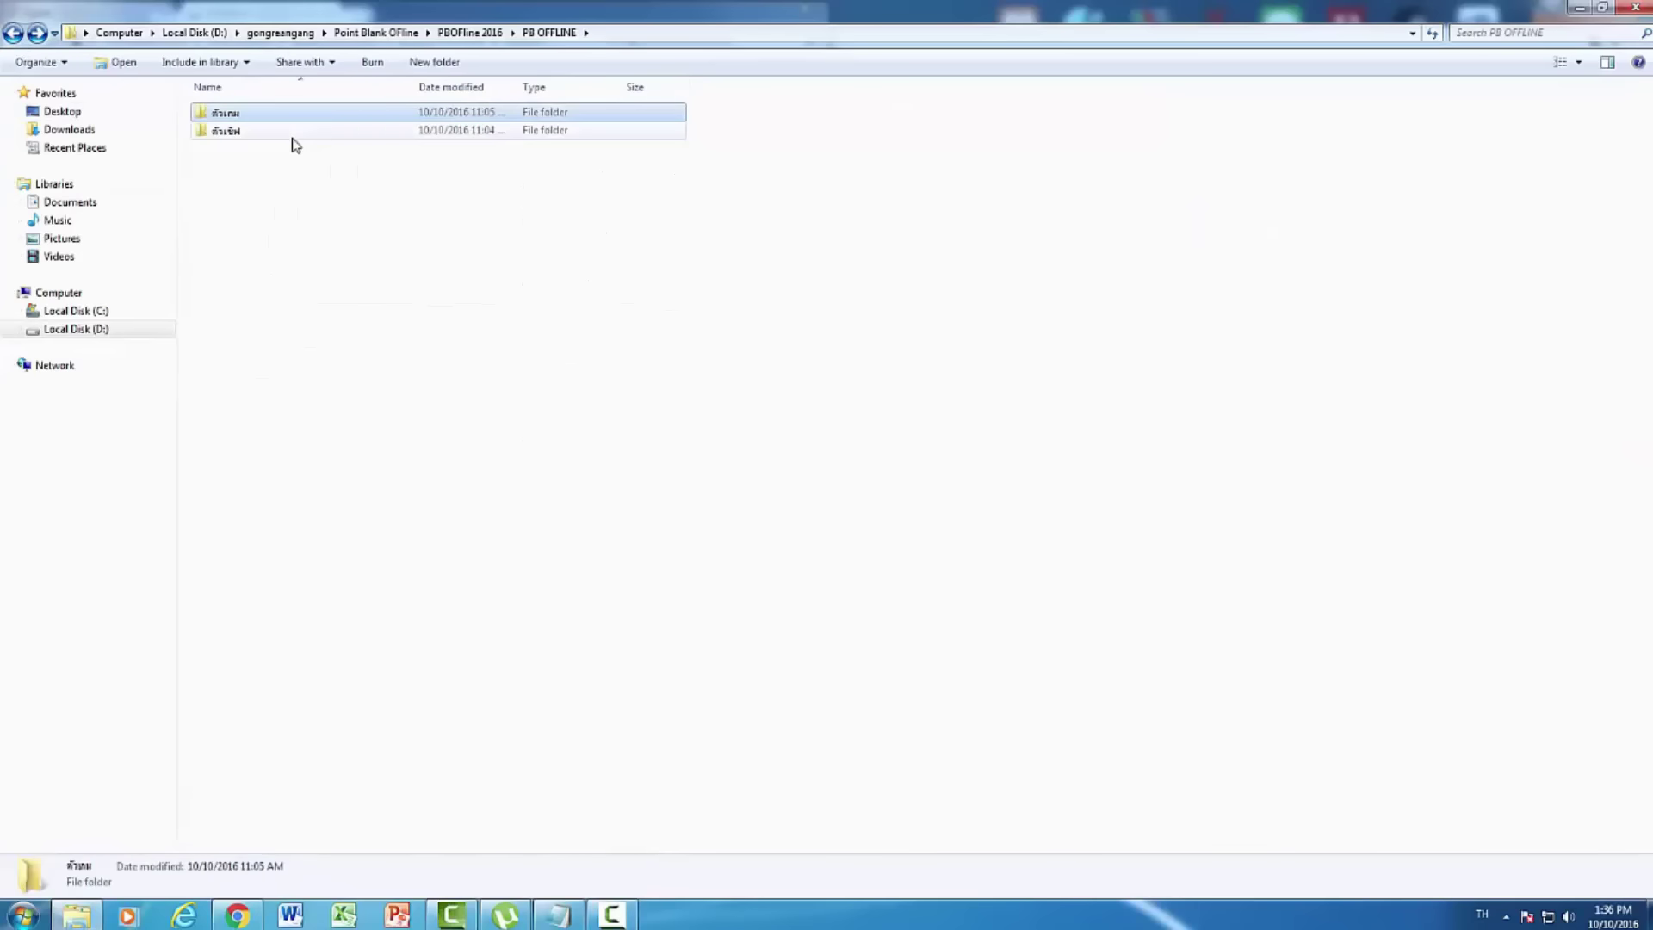
{"action": "left_click", "coordinate": [258, 131]}
{"action": "left_click", "coordinate": [548, 925]}
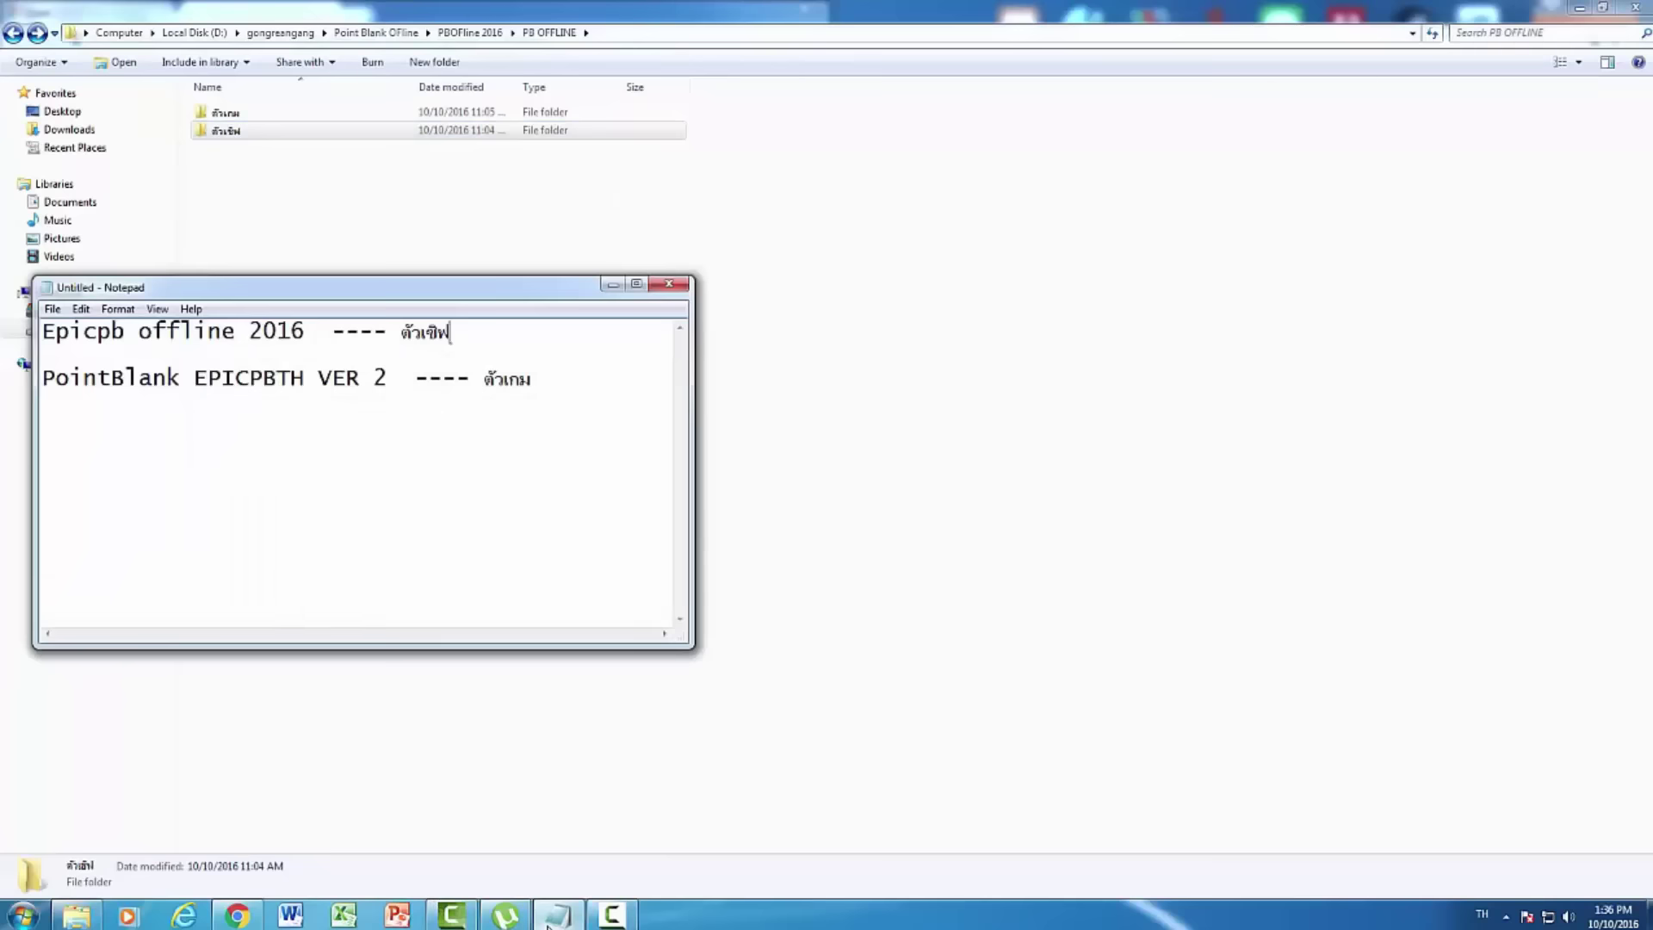
Switch to phpMyAdmin in Chrome and choose epicpb.sql from PB OFFLINE > ตัวเซิฟ > Epicpb offline 2016 > database as the import file
{"action": "left_click", "coordinate": [258, 918]}
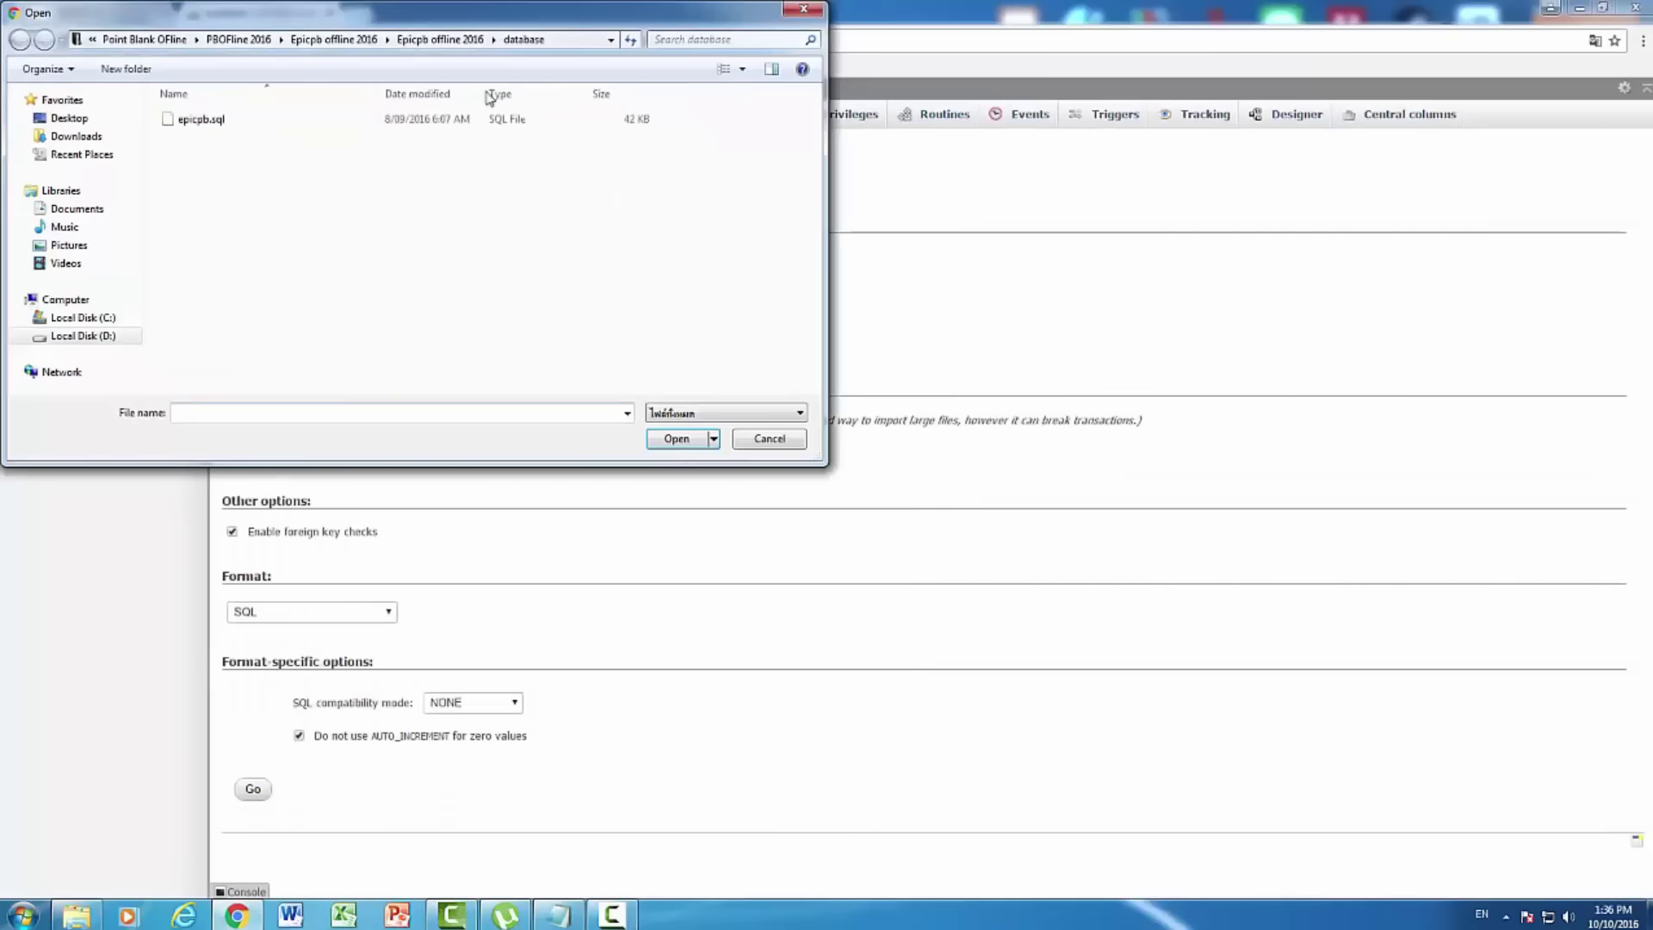
{"action": "left_click", "coordinate": [340, 40]}
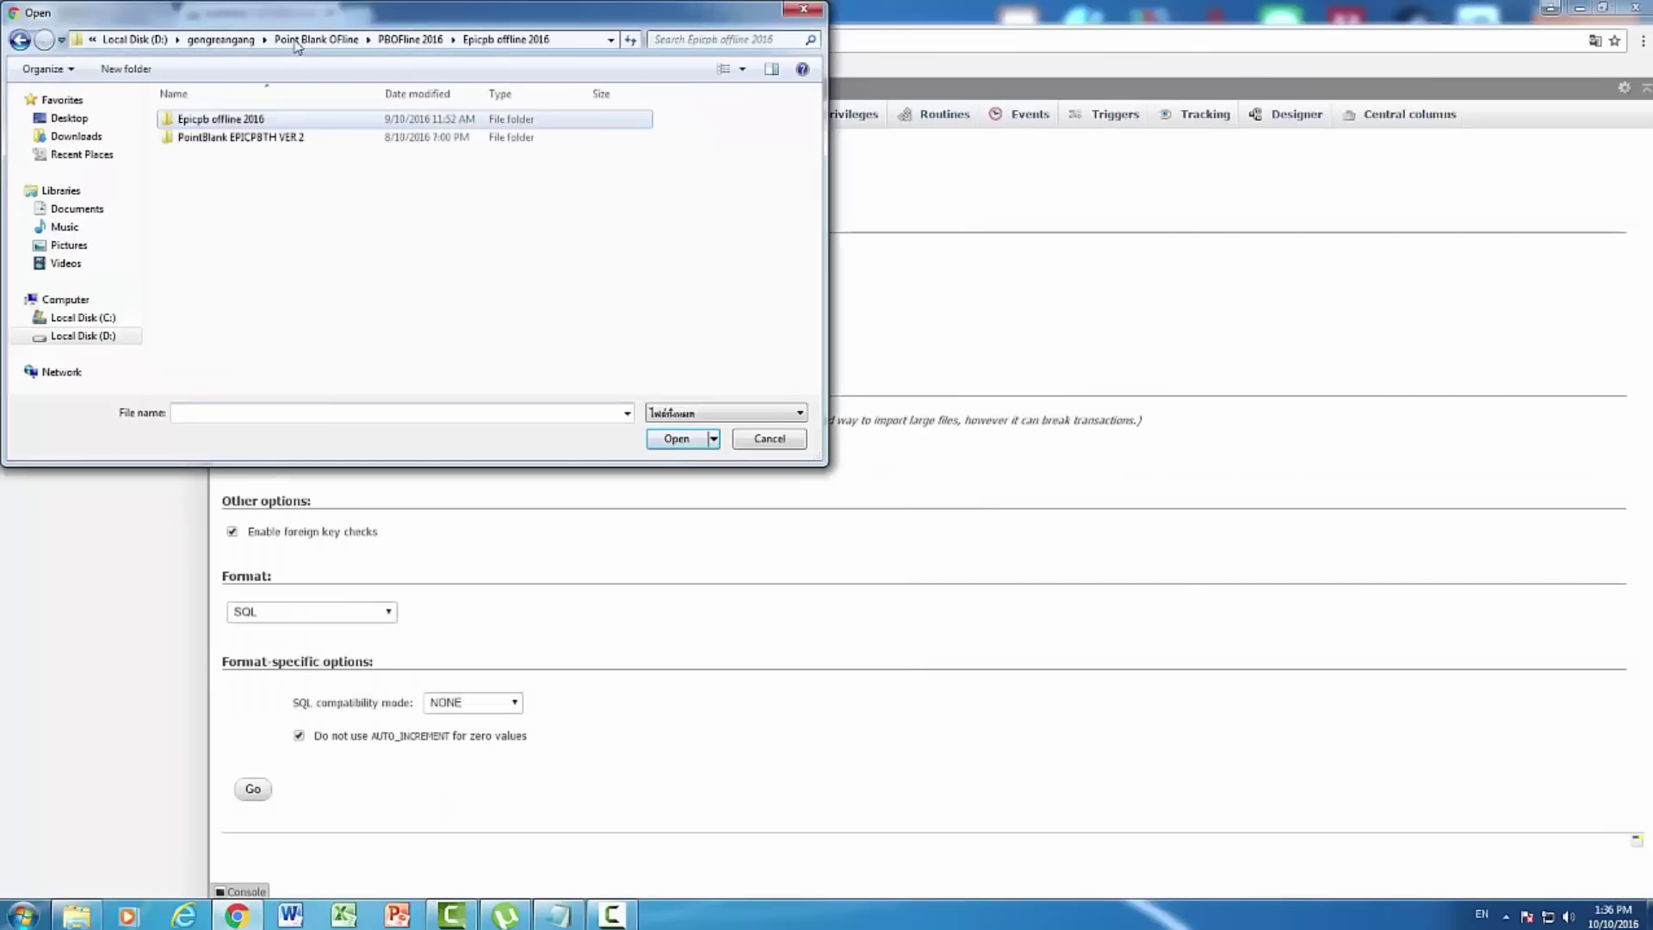
{"action": "left_click", "coordinate": [408, 41]}
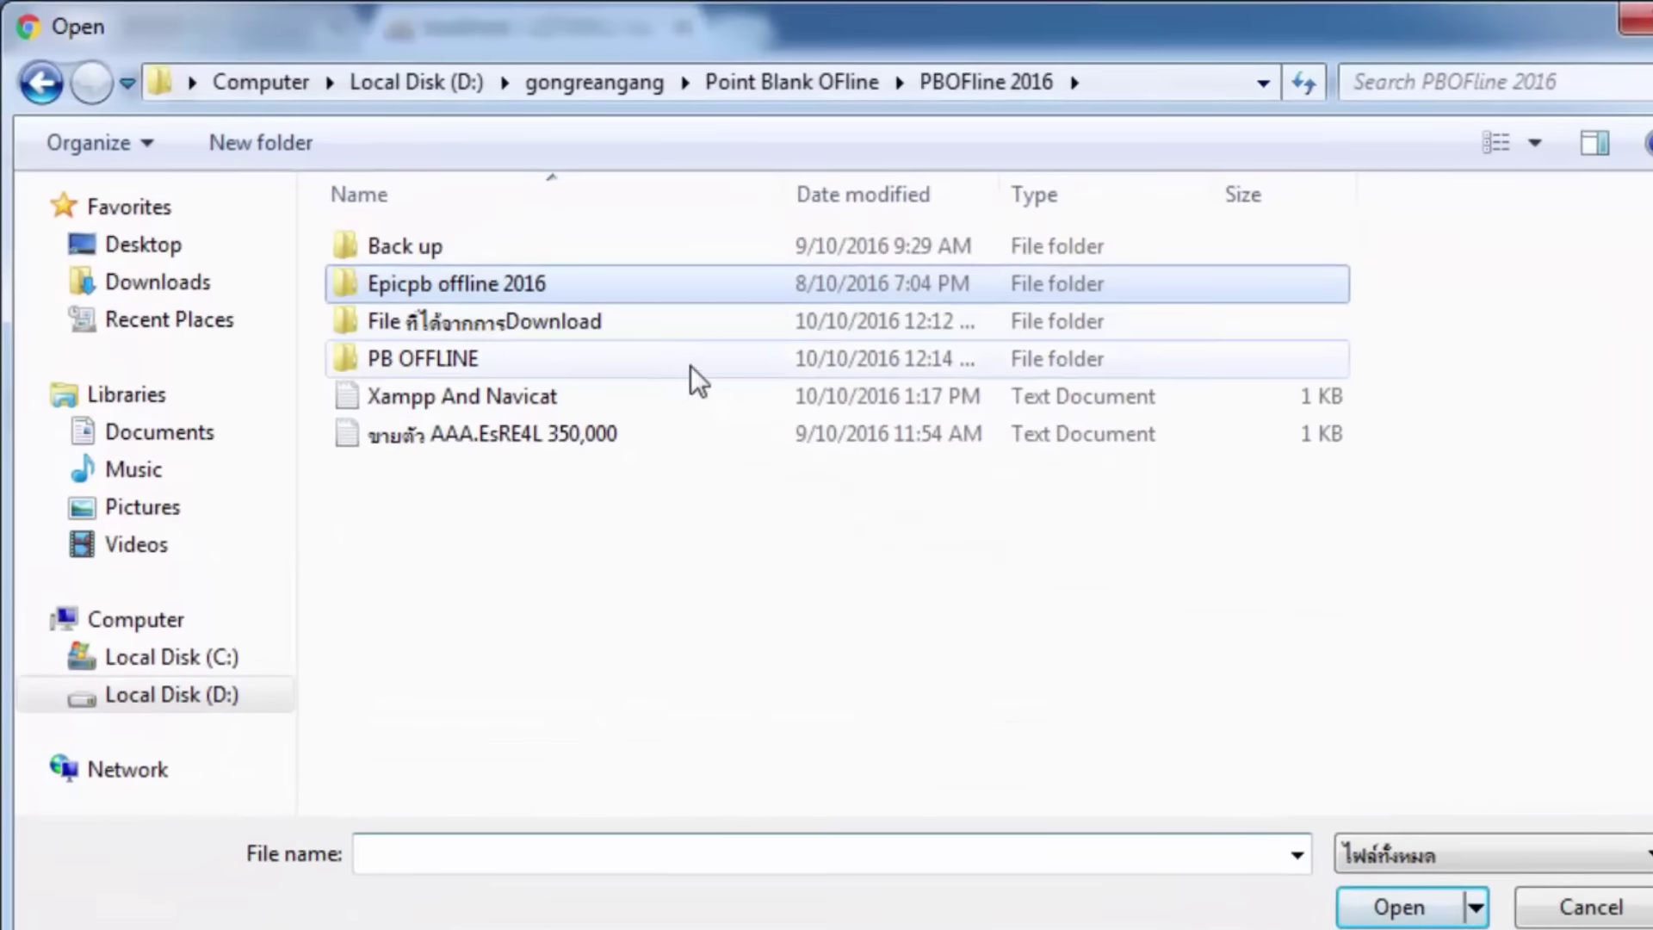
{"action": "double_click", "coordinate": [690, 364]}
{"action": "double_click", "coordinate": [699, 297]}
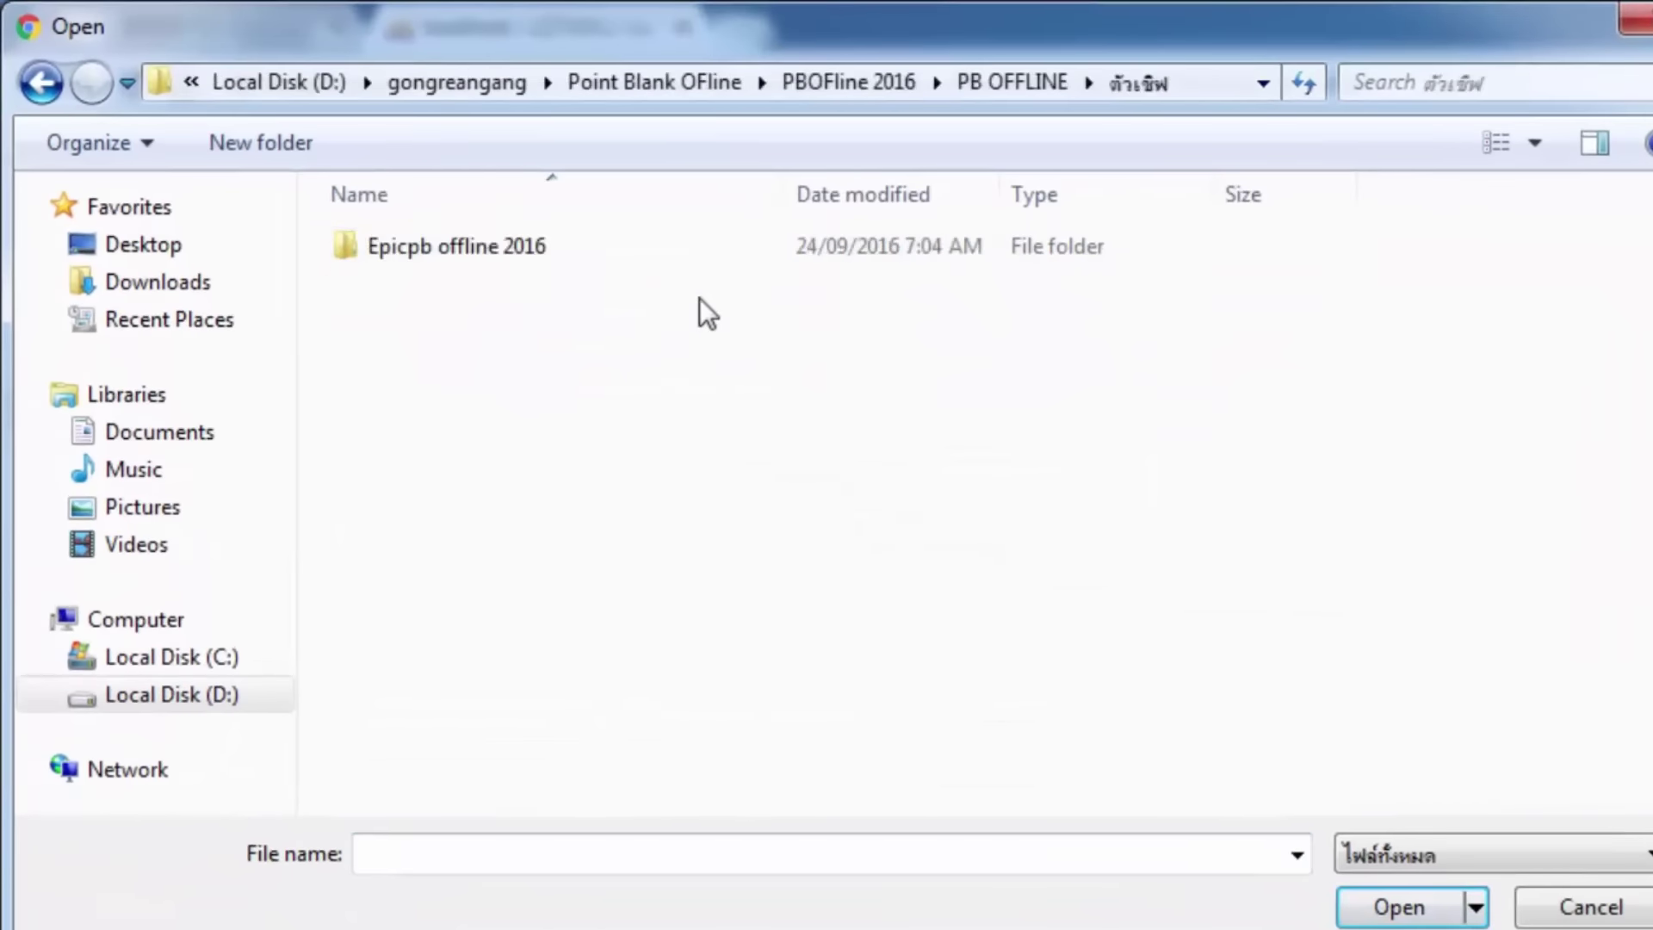
{"action": "double_click", "coordinate": [718, 257]}
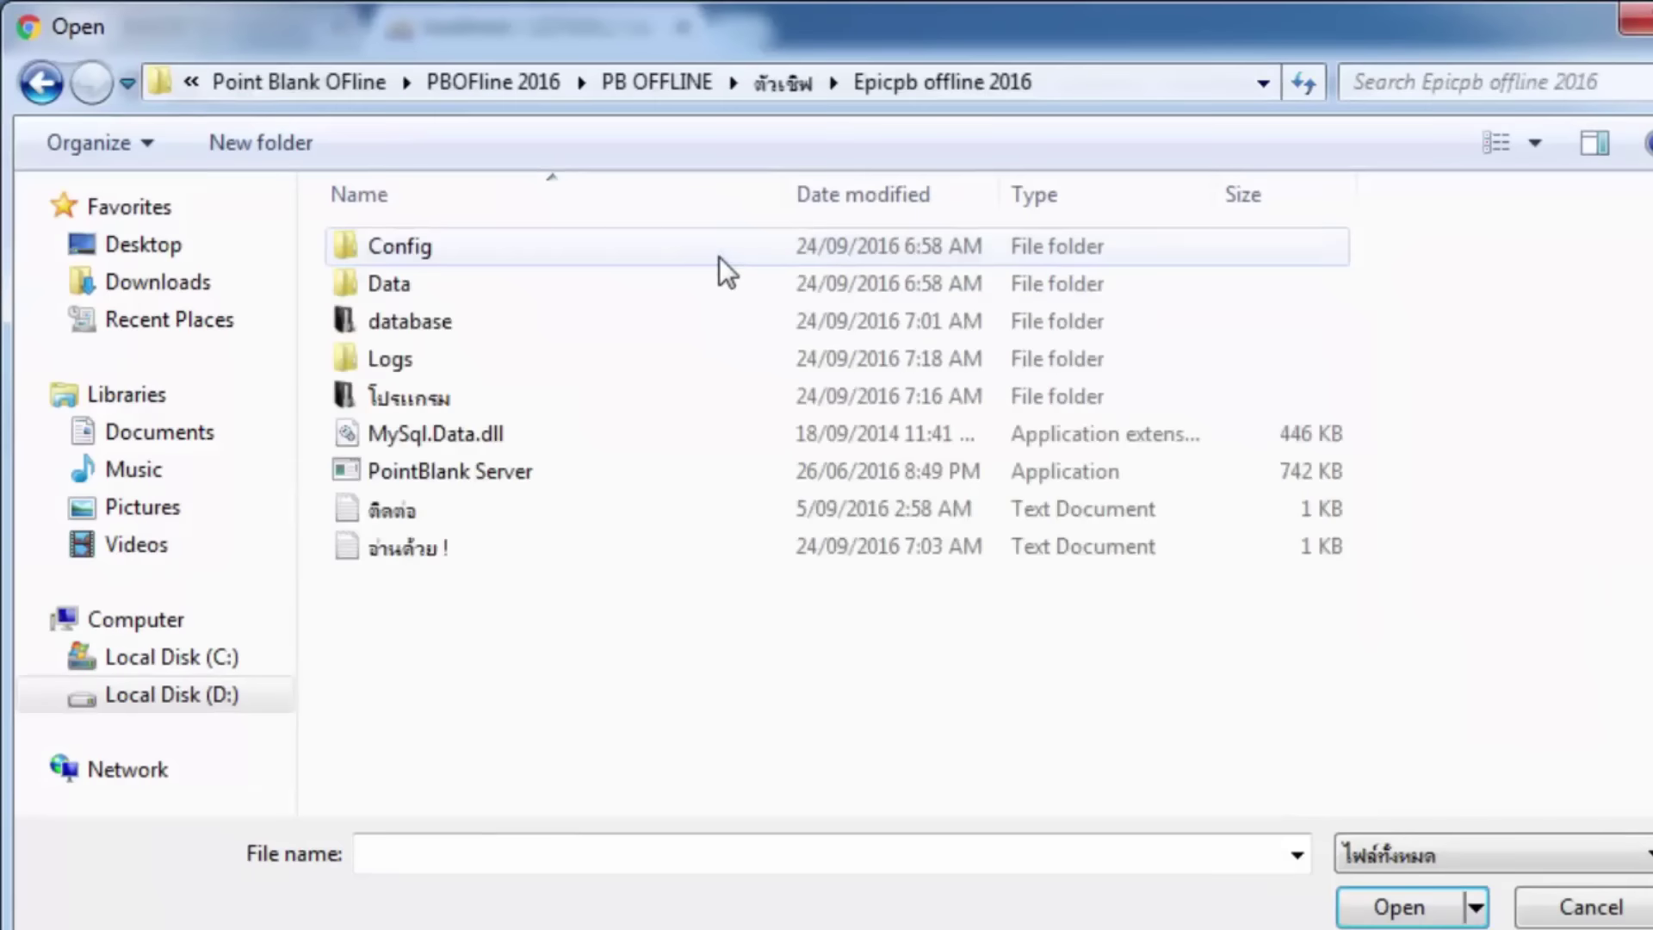
{"action": "double_click", "coordinate": [535, 324]}
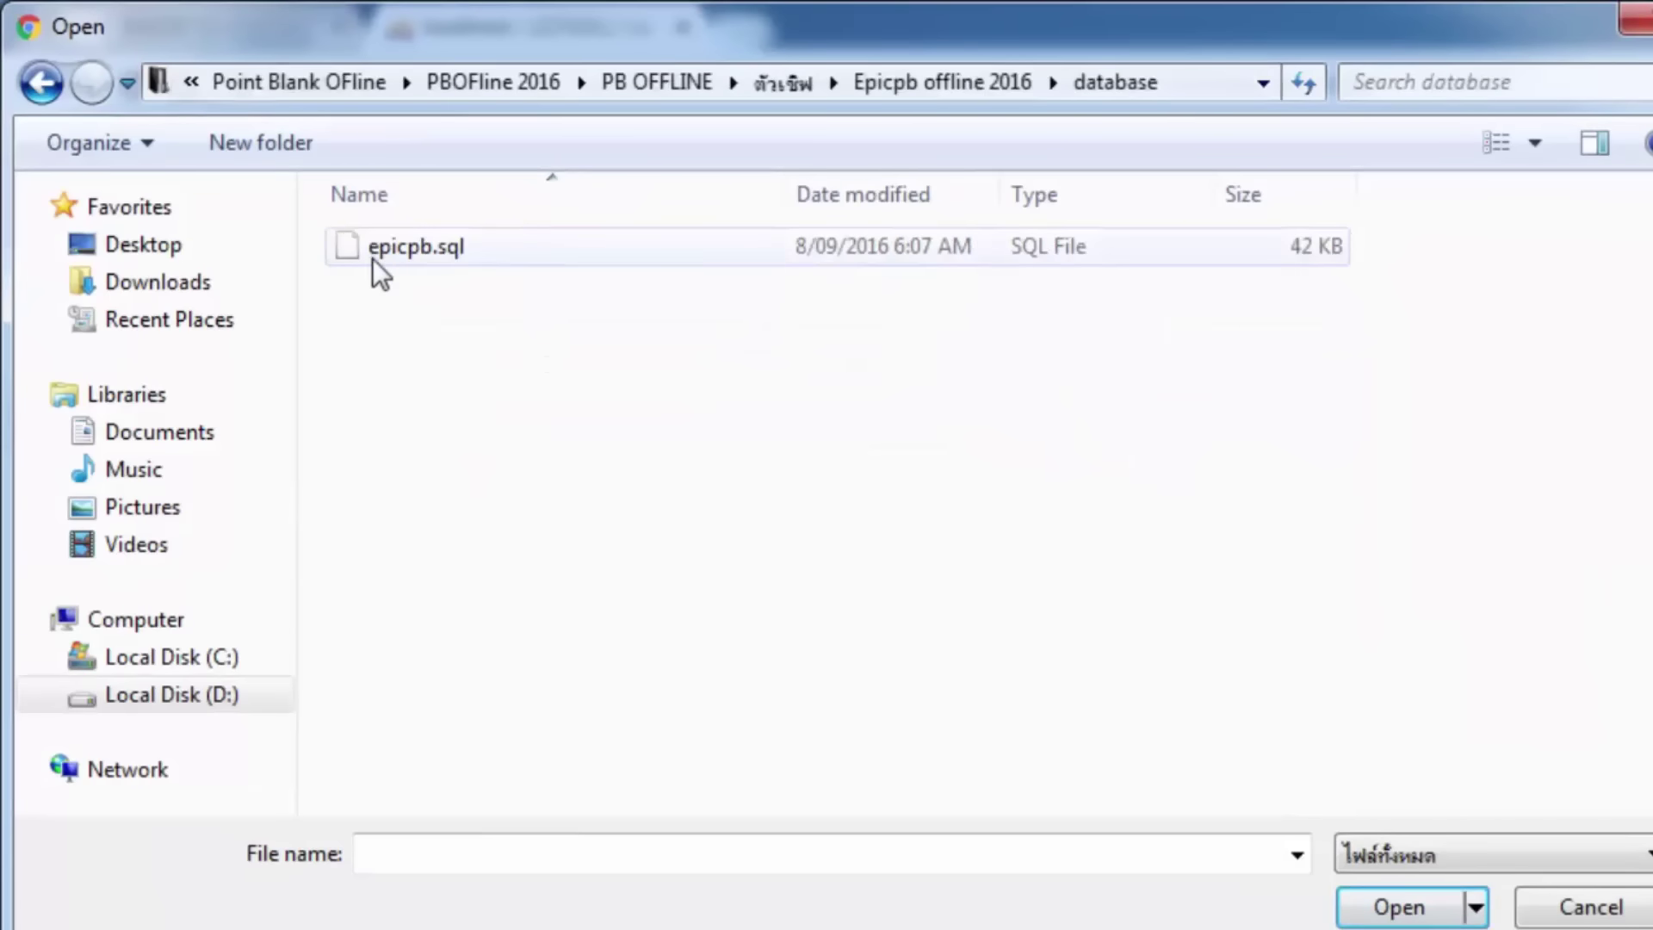
{"action": "double_click", "coordinate": [425, 253]}
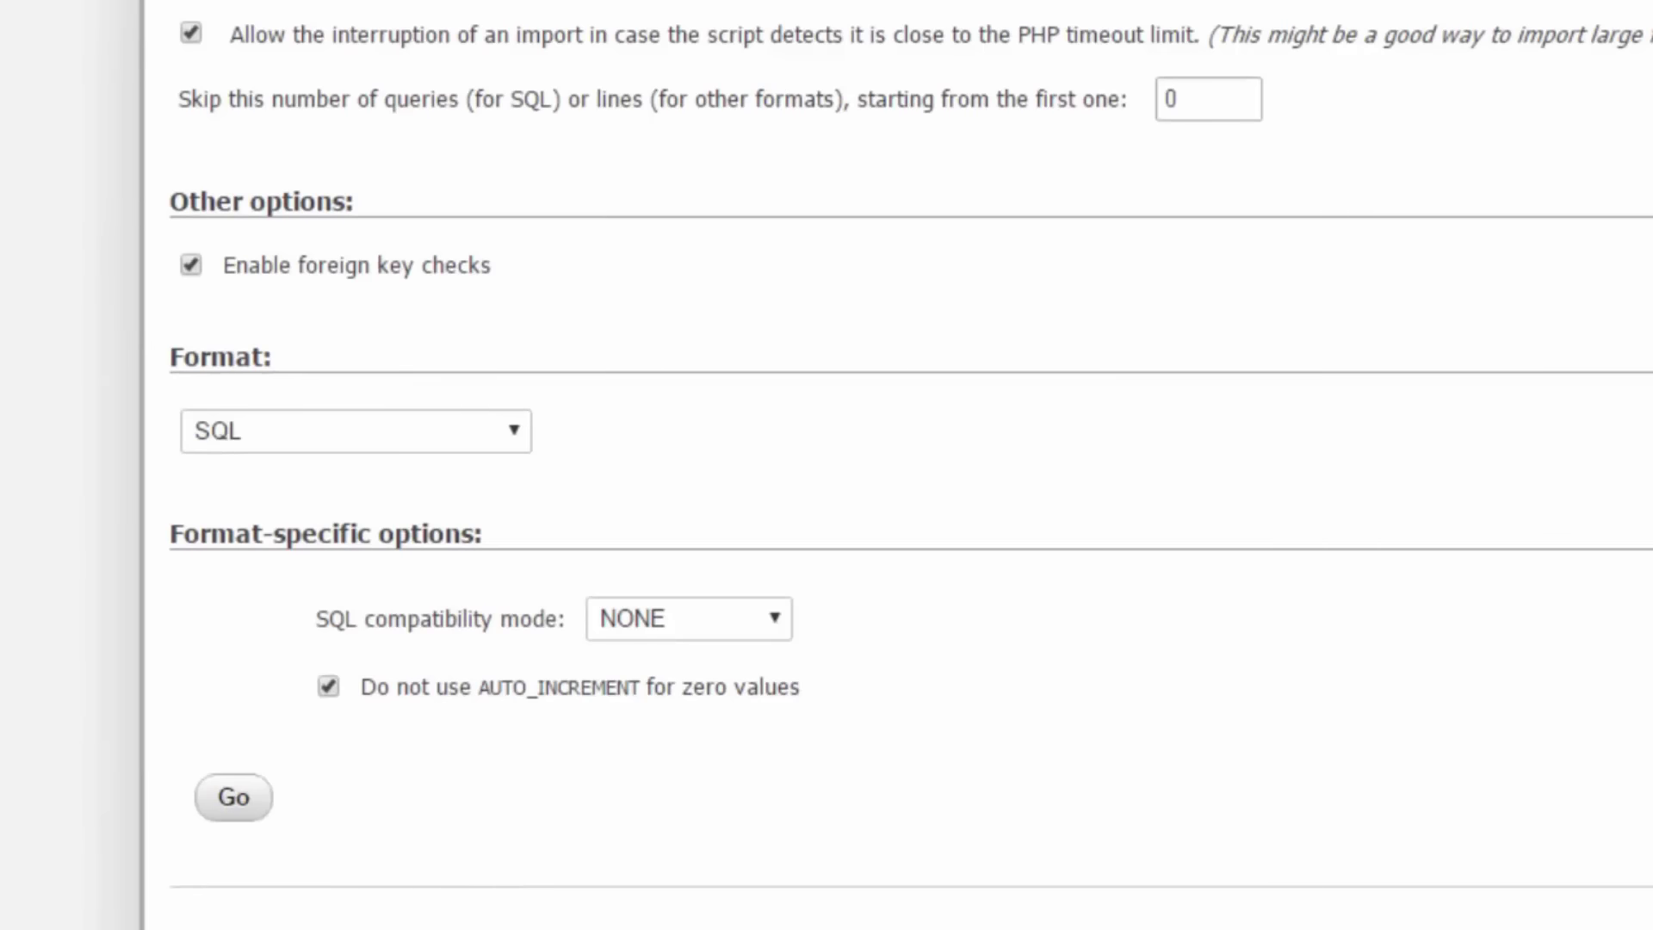
Run the SQL import into the epicpbth database and check the result message
{"action": "left_click", "coordinate": [233, 796]}
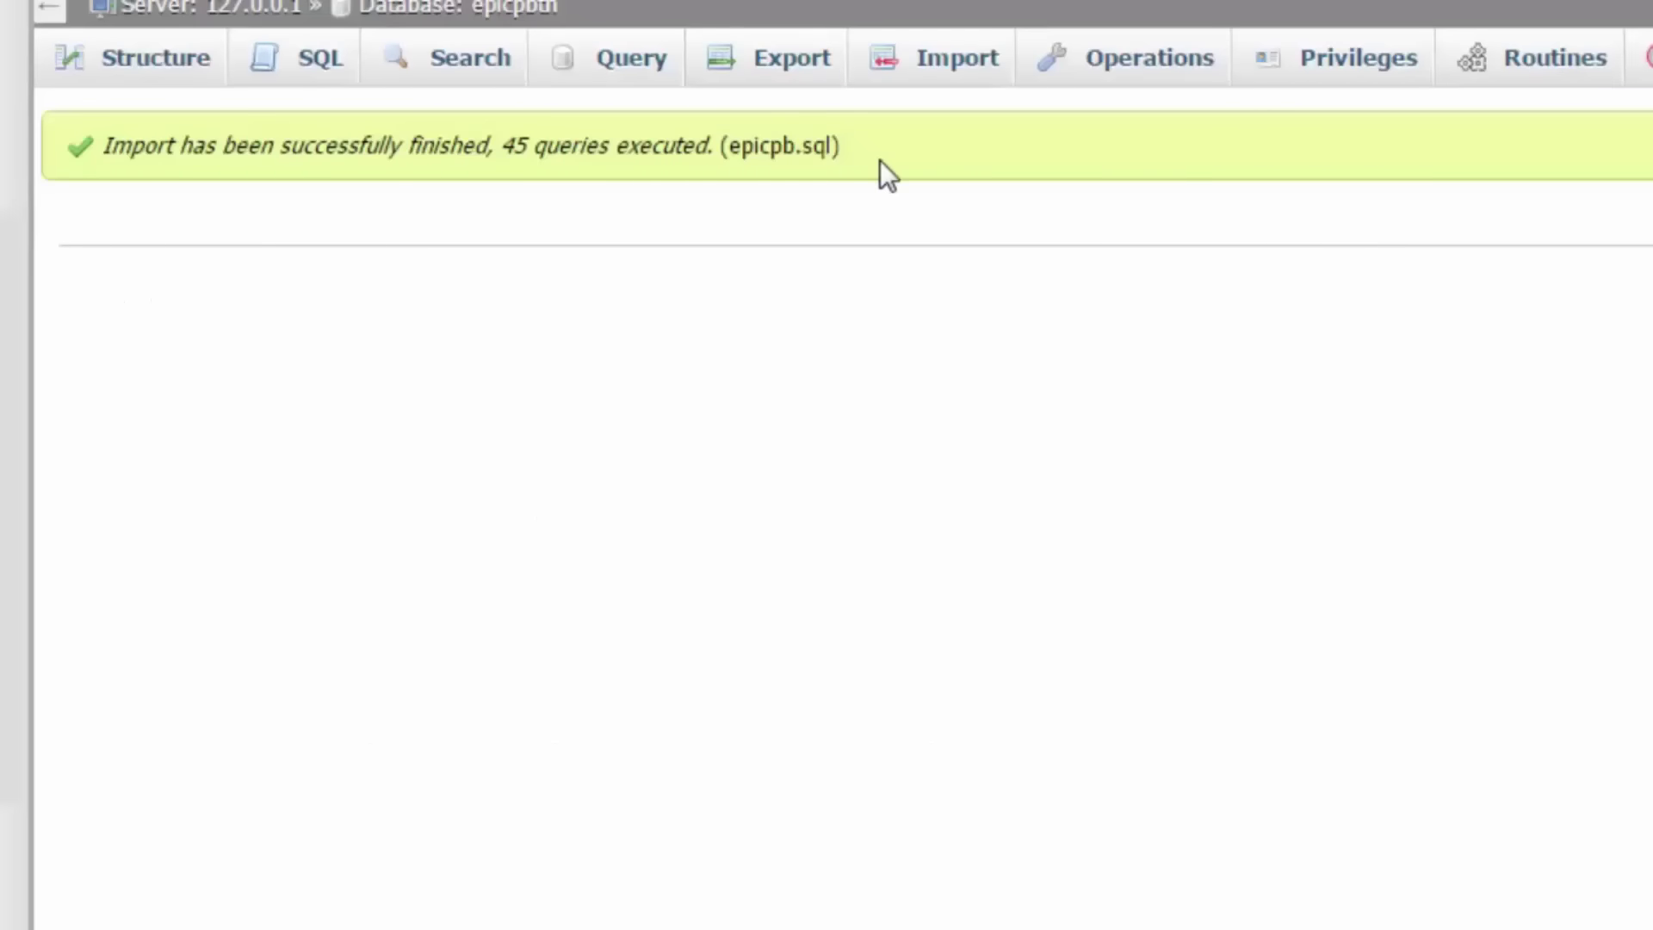
{"action": "left_click_drag", "start_coordinate": [880, 160], "coordinate": [560, 148]}
{"action": "left_click", "coordinate": [465, 148]}
{"action": "left_click", "coordinate": [564, 148]}
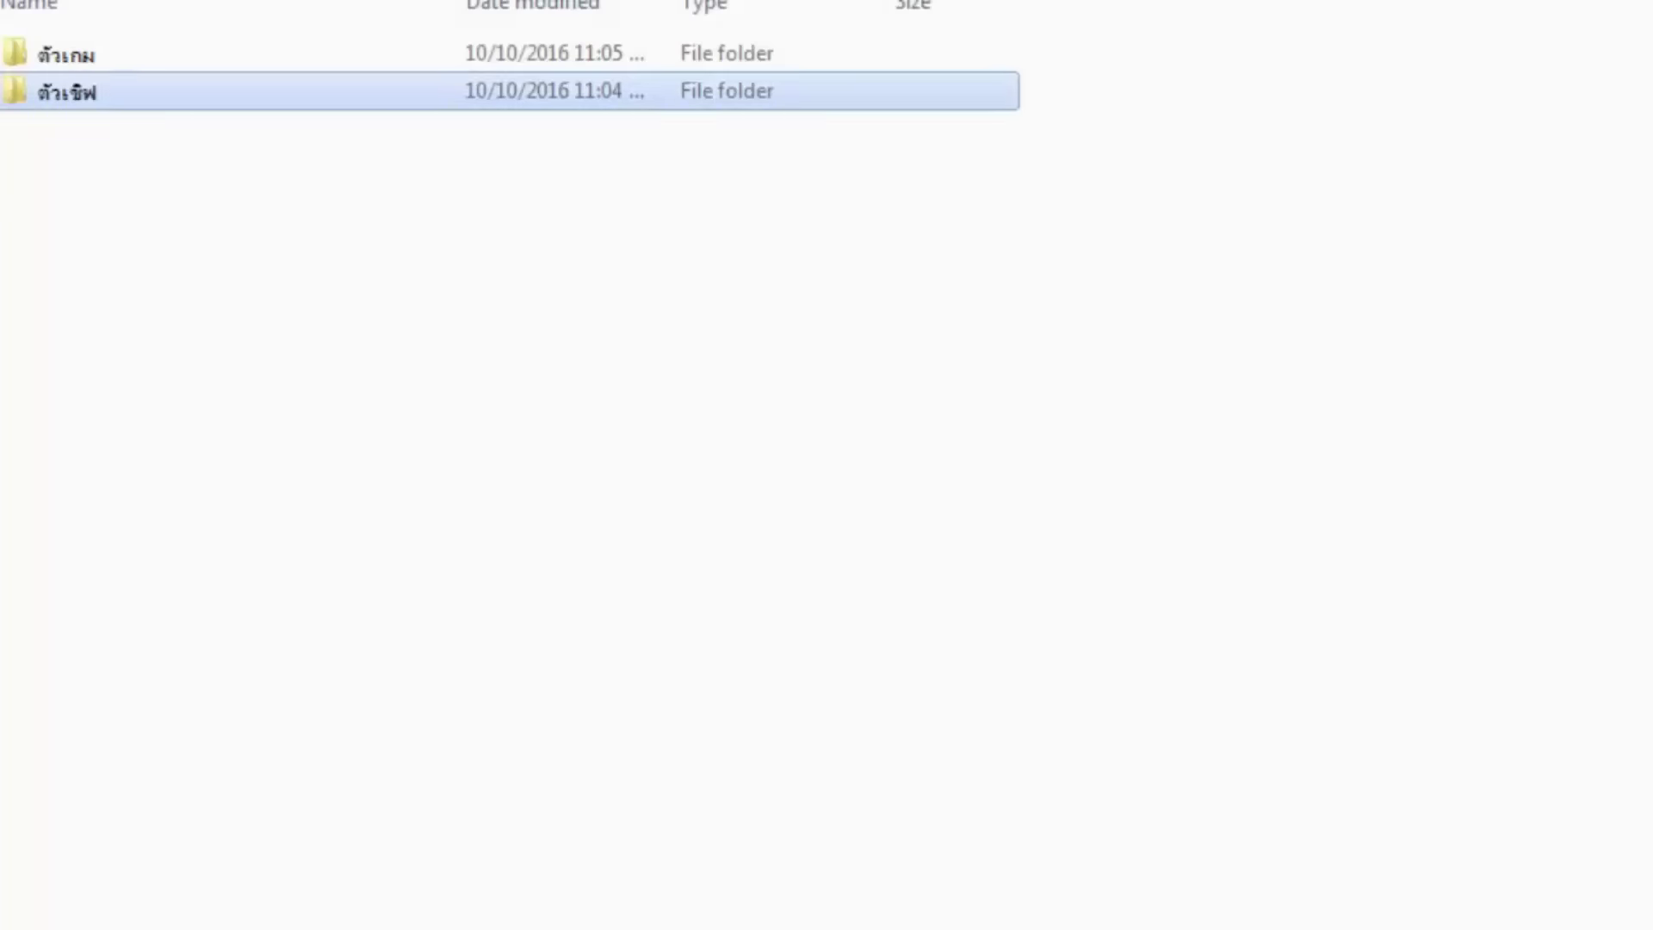
Switch to File Explorer, open โปรแกรม within ตัวเซิฟ > Epicpb offline 2016 and select the NDP462-KB3151802-Web installer
{"action": "left_click", "coordinate": [831, 855]}
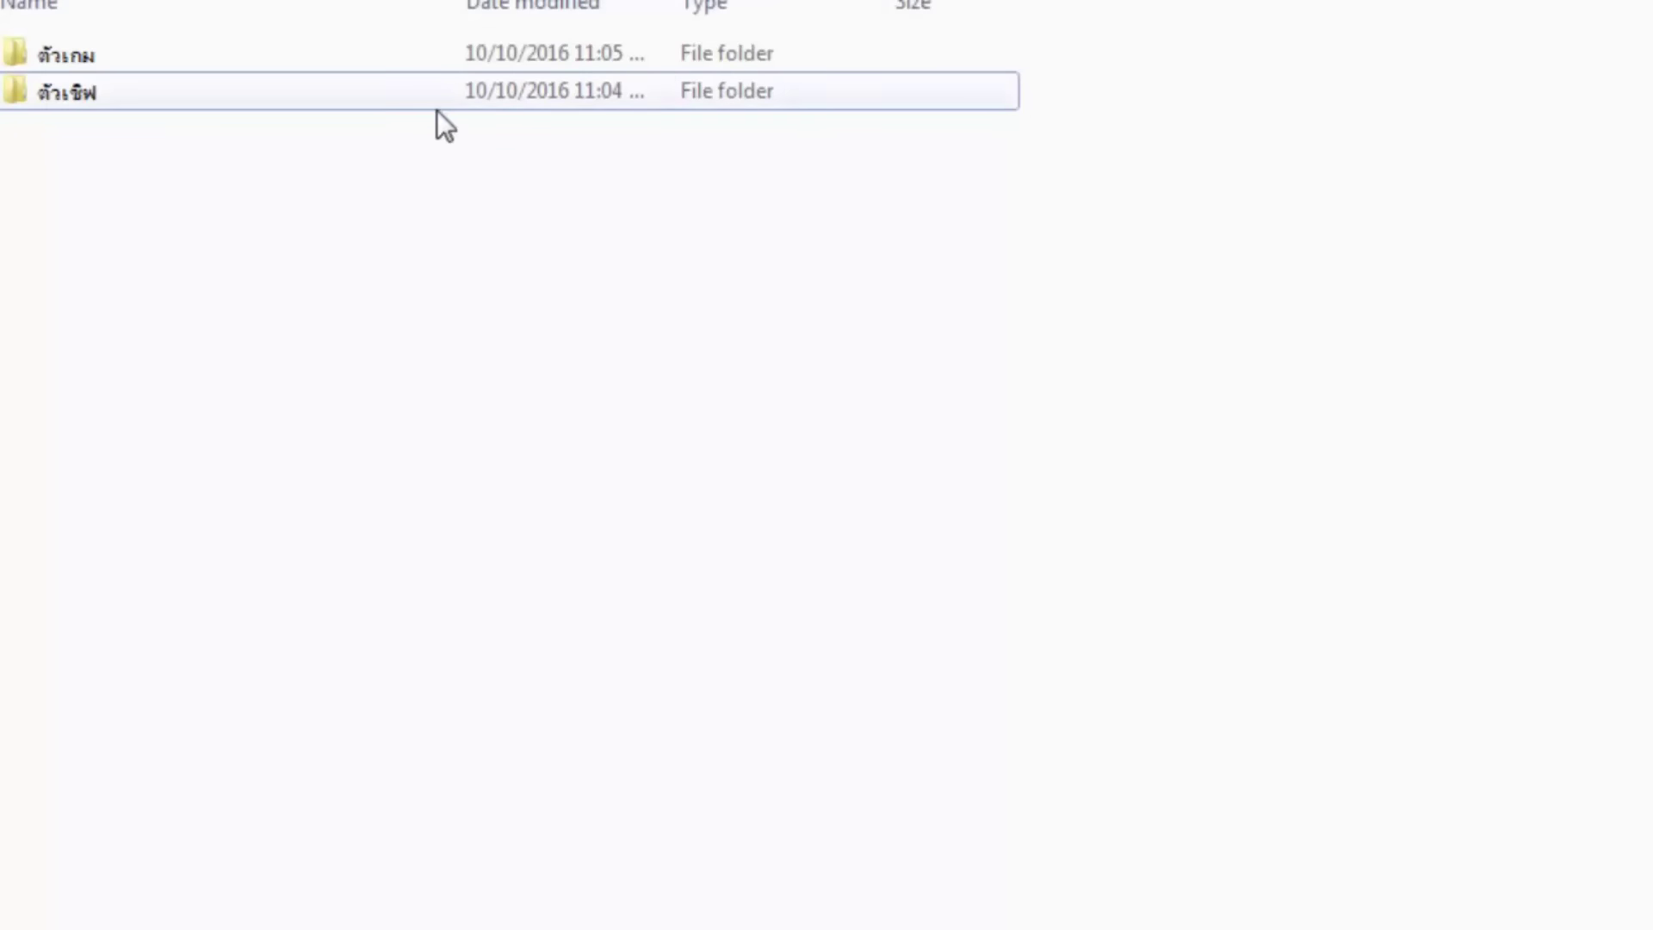
{"action": "right_click", "coordinate": [509, 194]}
{"action": "left_click", "coordinate": [596, 384]}
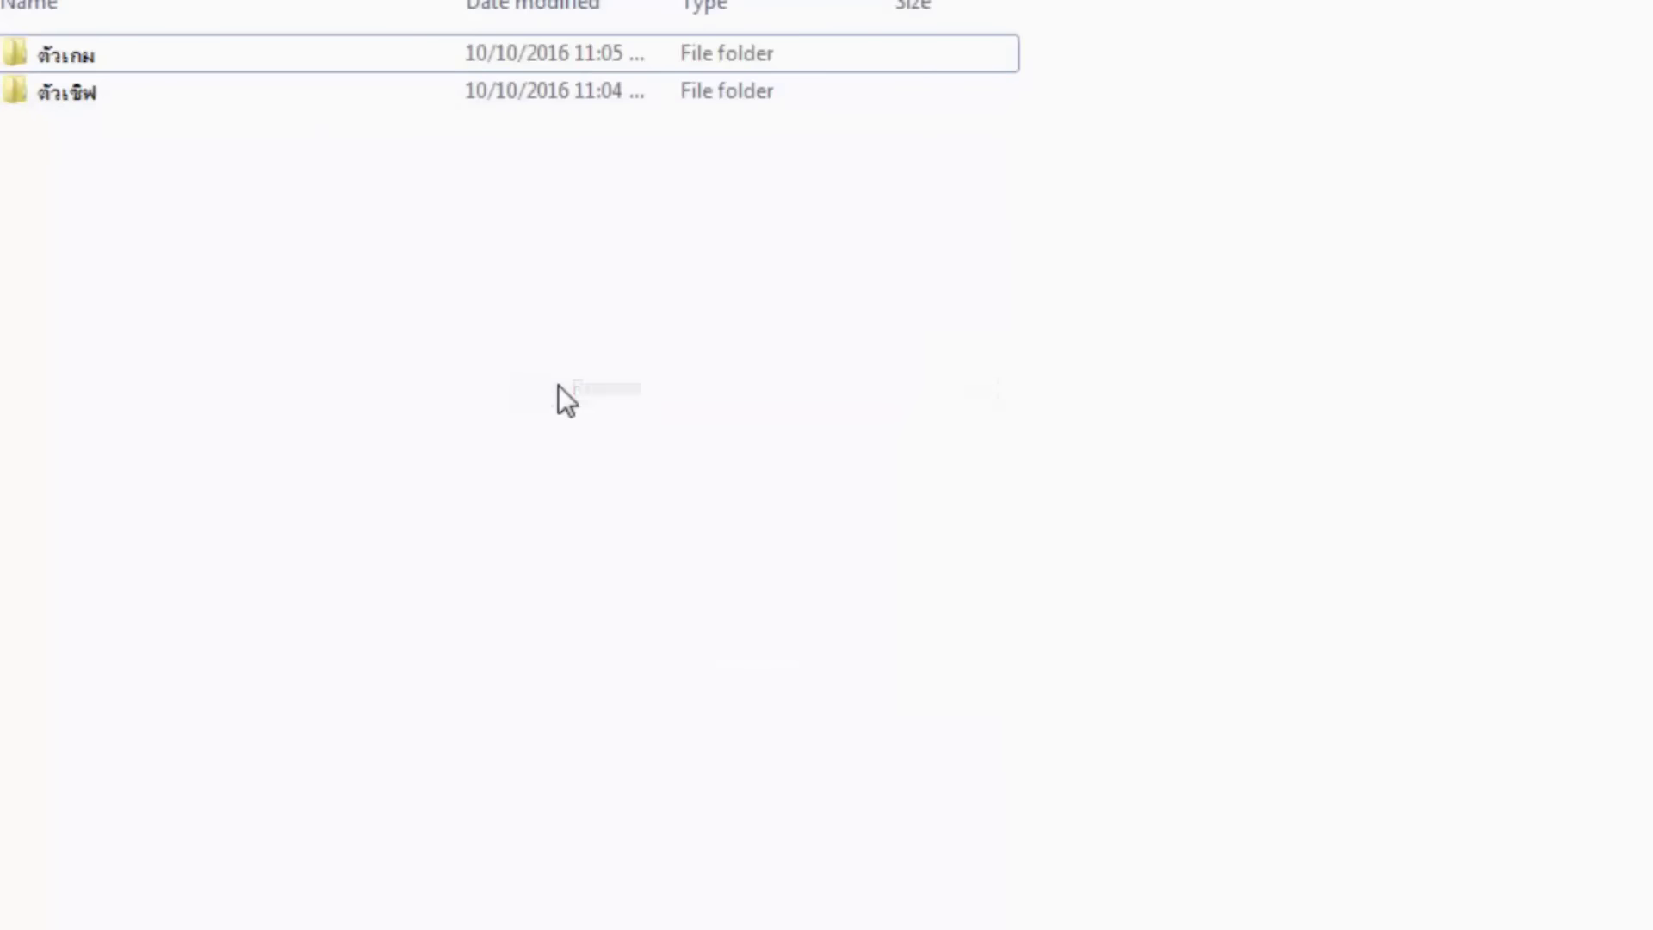
{"action": "double_click", "coordinate": [285, 86]}
{"action": "double_click", "coordinate": [335, 54]}
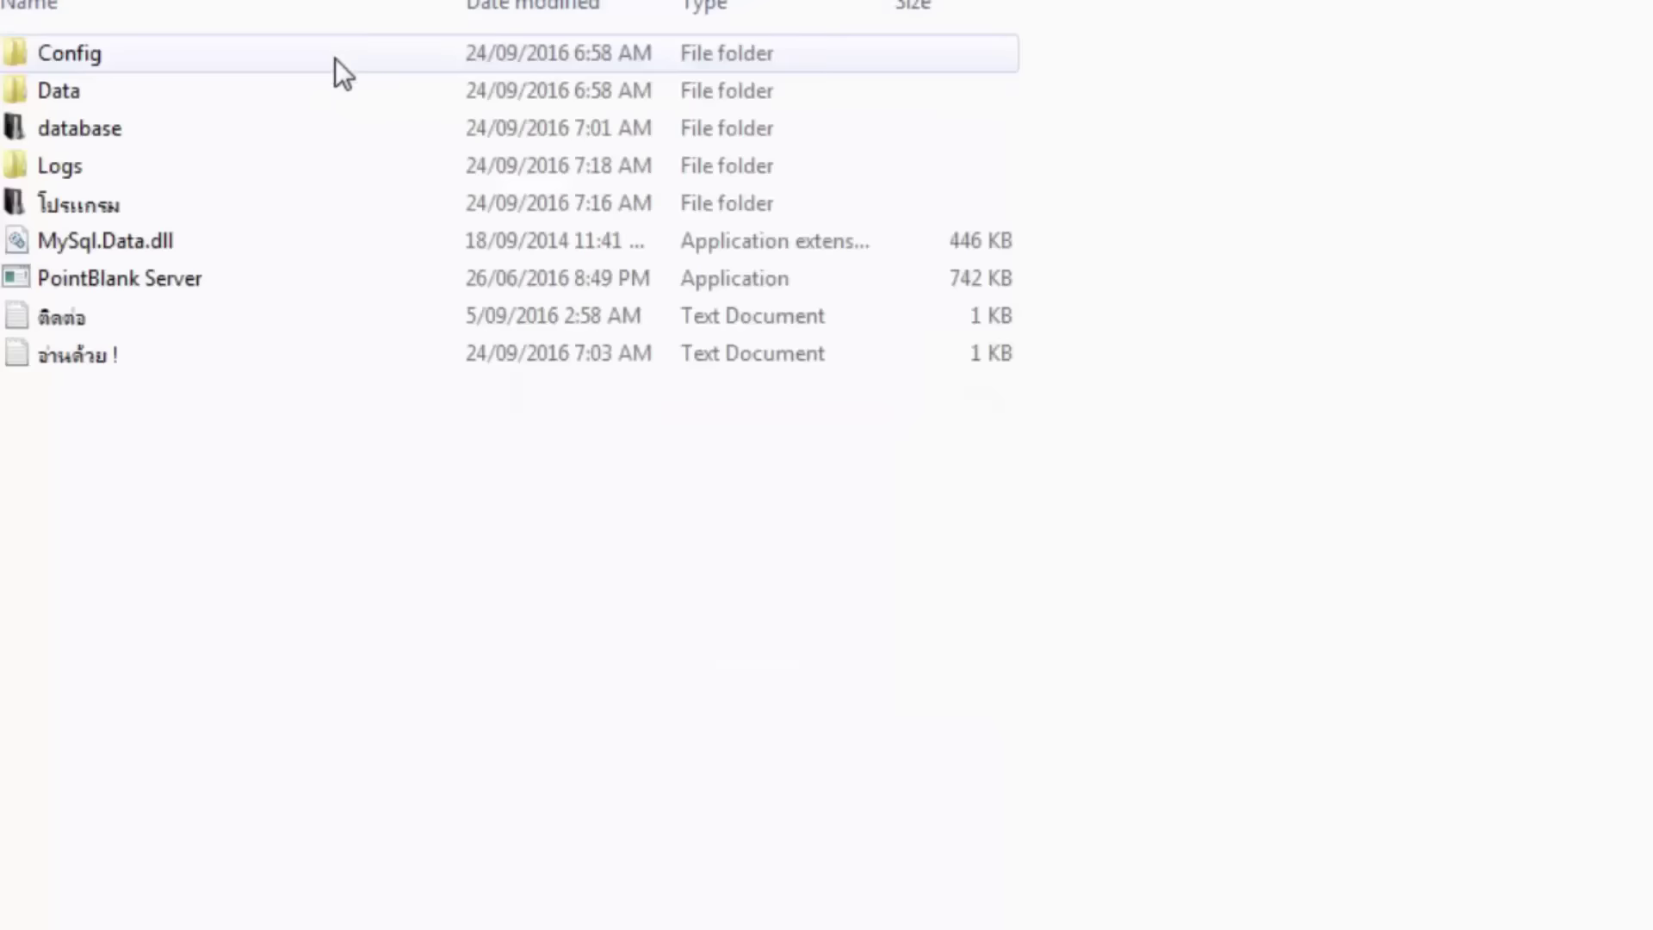
{"action": "double_click", "coordinate": [310, 198]}
{"action": "left_click", "coordinate": [225, 60]}
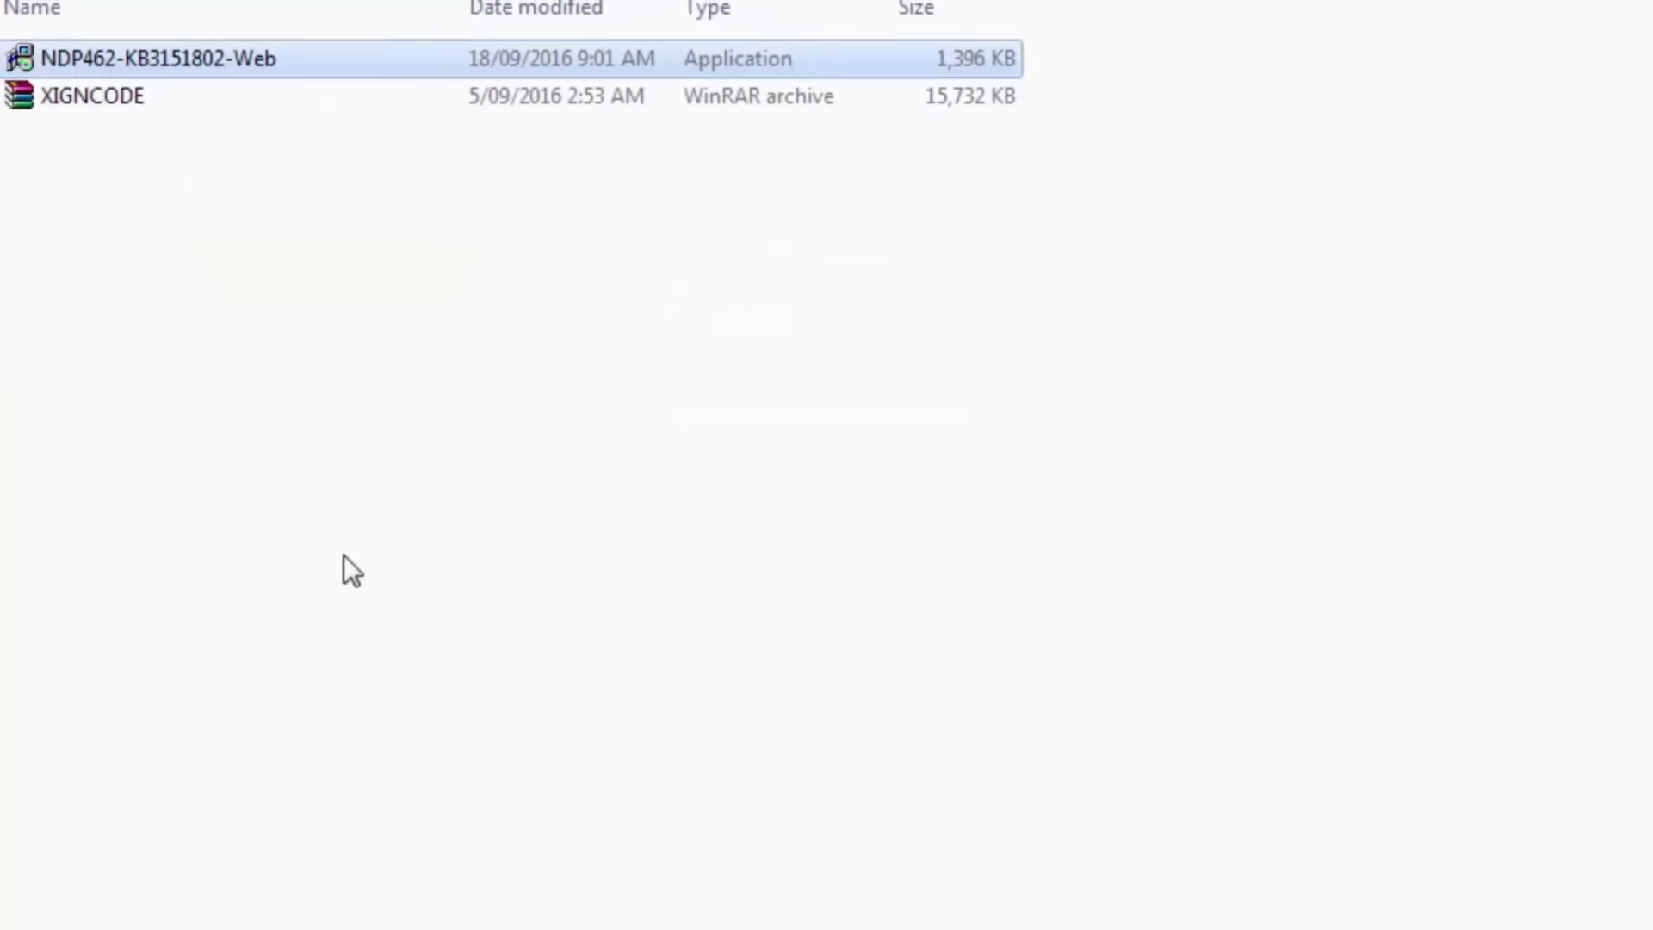
Open the gongreangang folder in another Explorer window and browse to Point Blank OFline > PBOFline 2016 > PB OFFLINE > ตัวเกม > PointBlank GSP
{"action": "left_click", "coordinate": [338, 113]}
{"action": "mouse_move", "coordinate": [342, 90]}
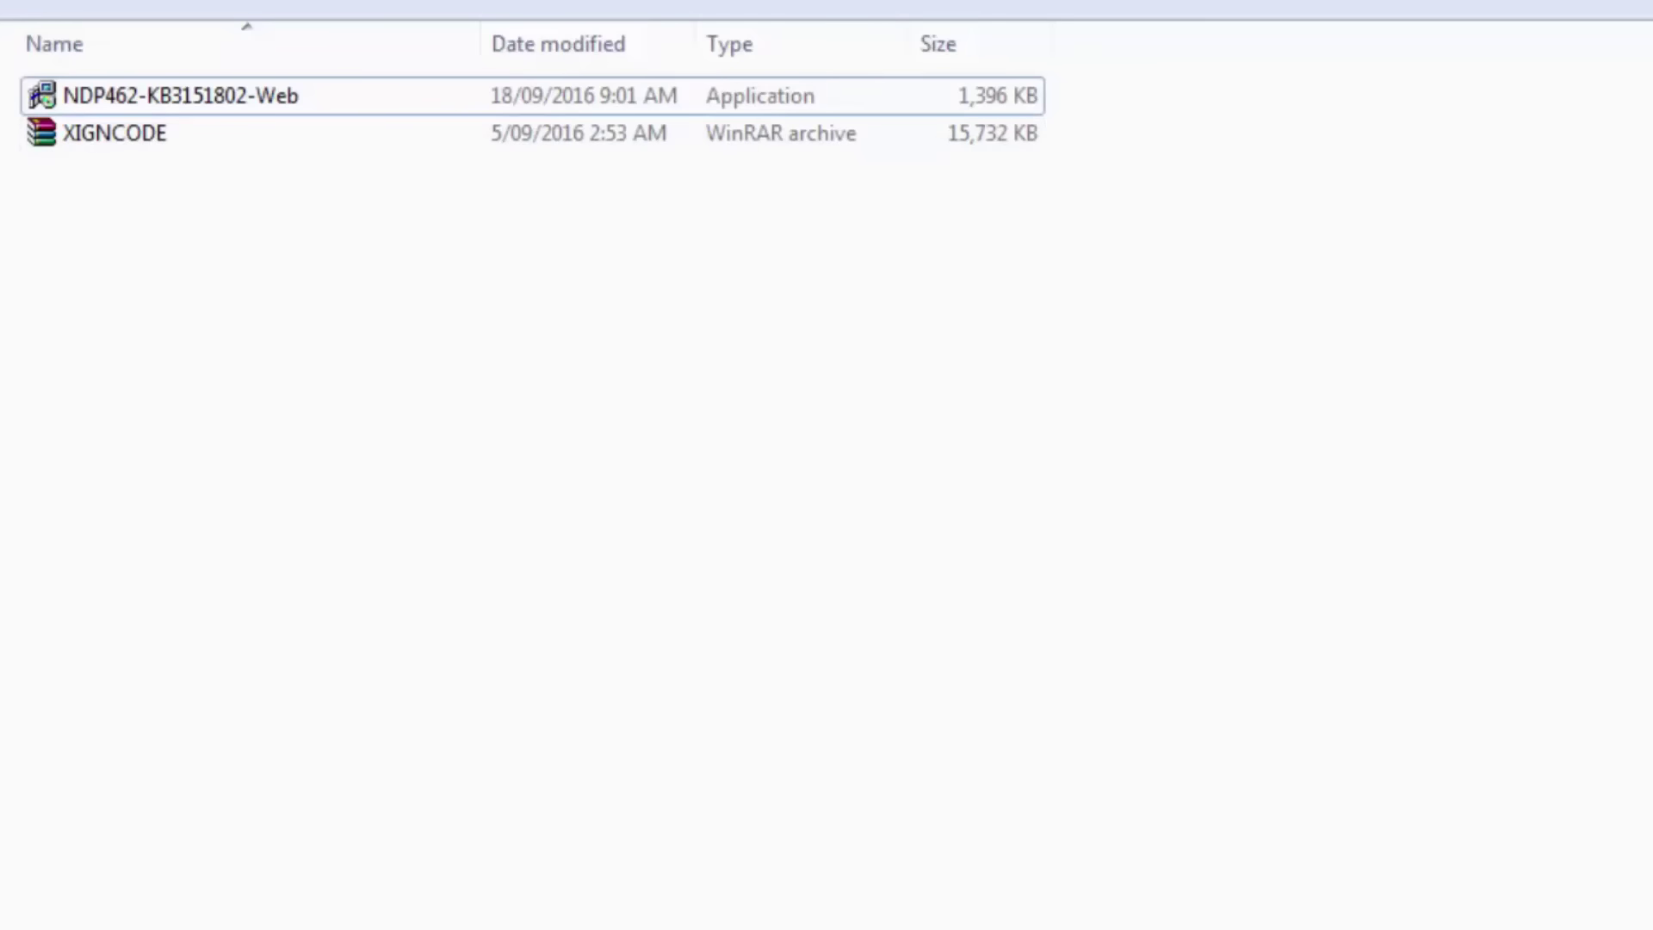
{"action": "right_click", "coordinate": [77, 914]}
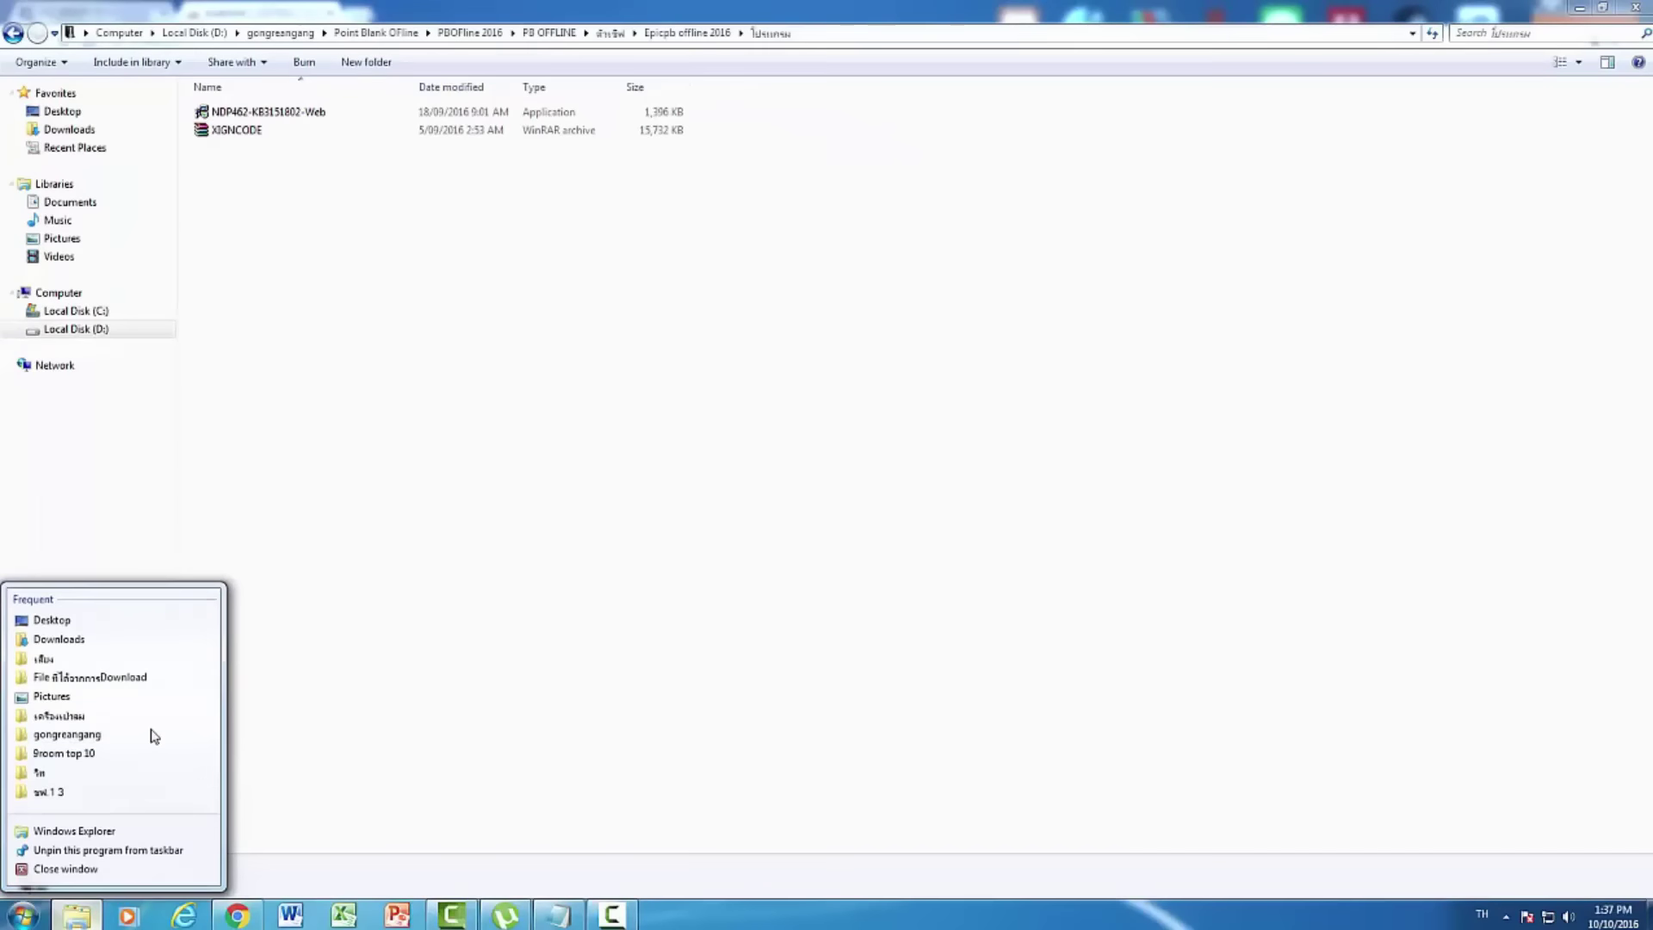
{"action": "left_click", "coordinate": [153, 736]}
{"action": "double_click", "coordinate": [412, 293]}
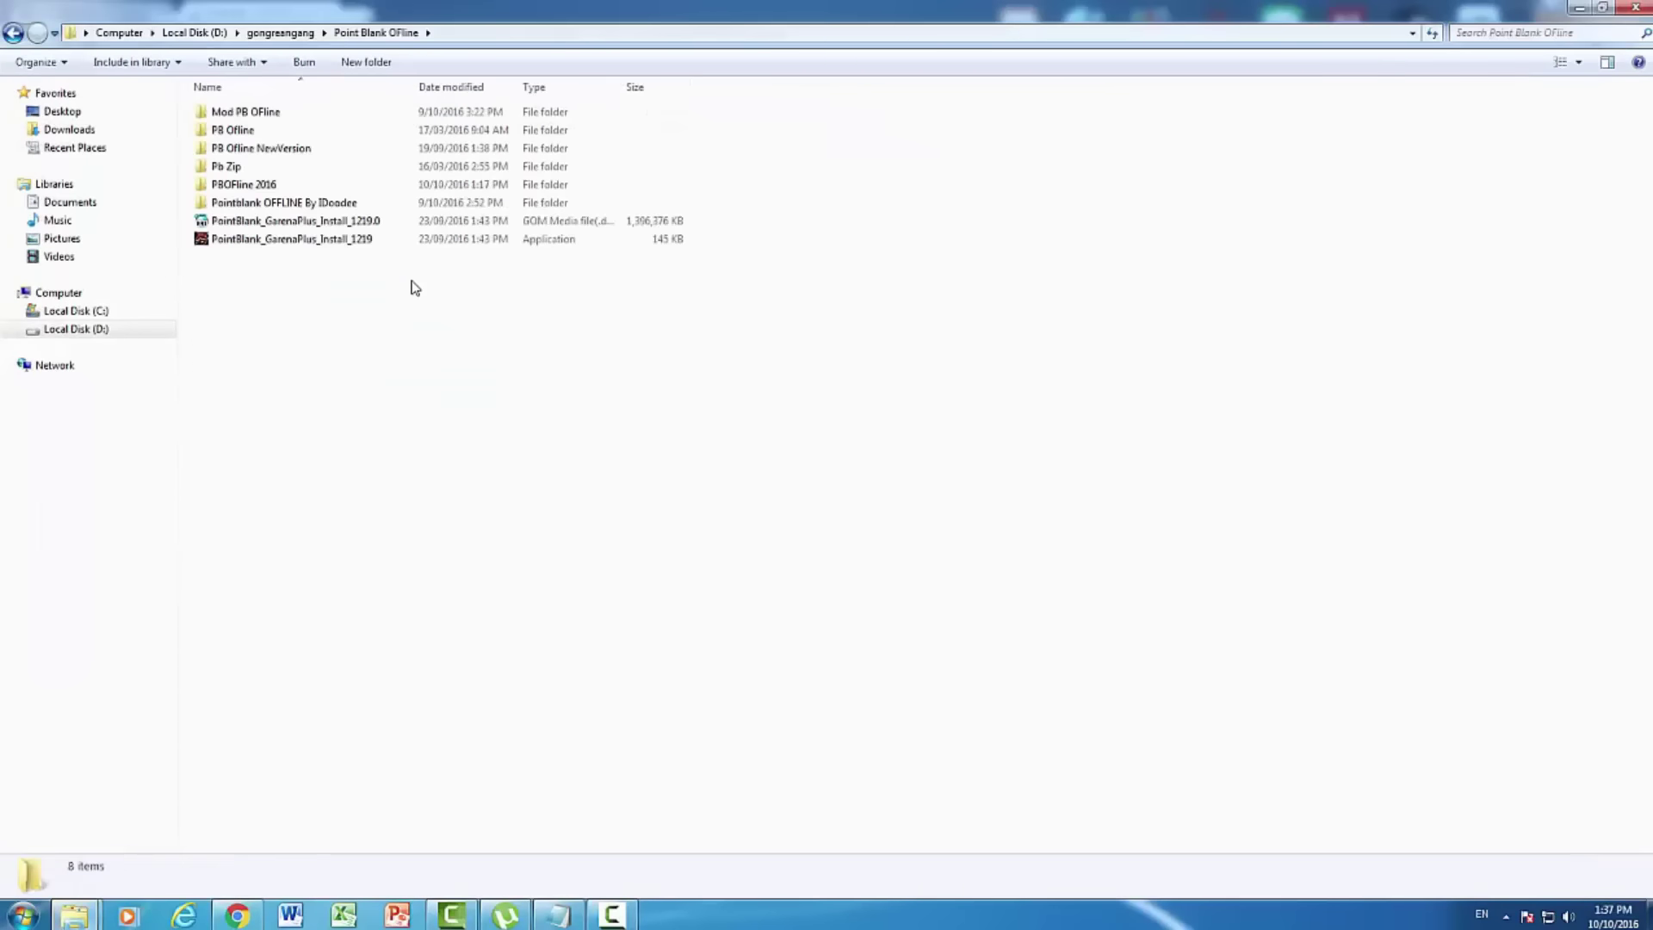
{"action": "left_click", "coordinate": [422, 188]}
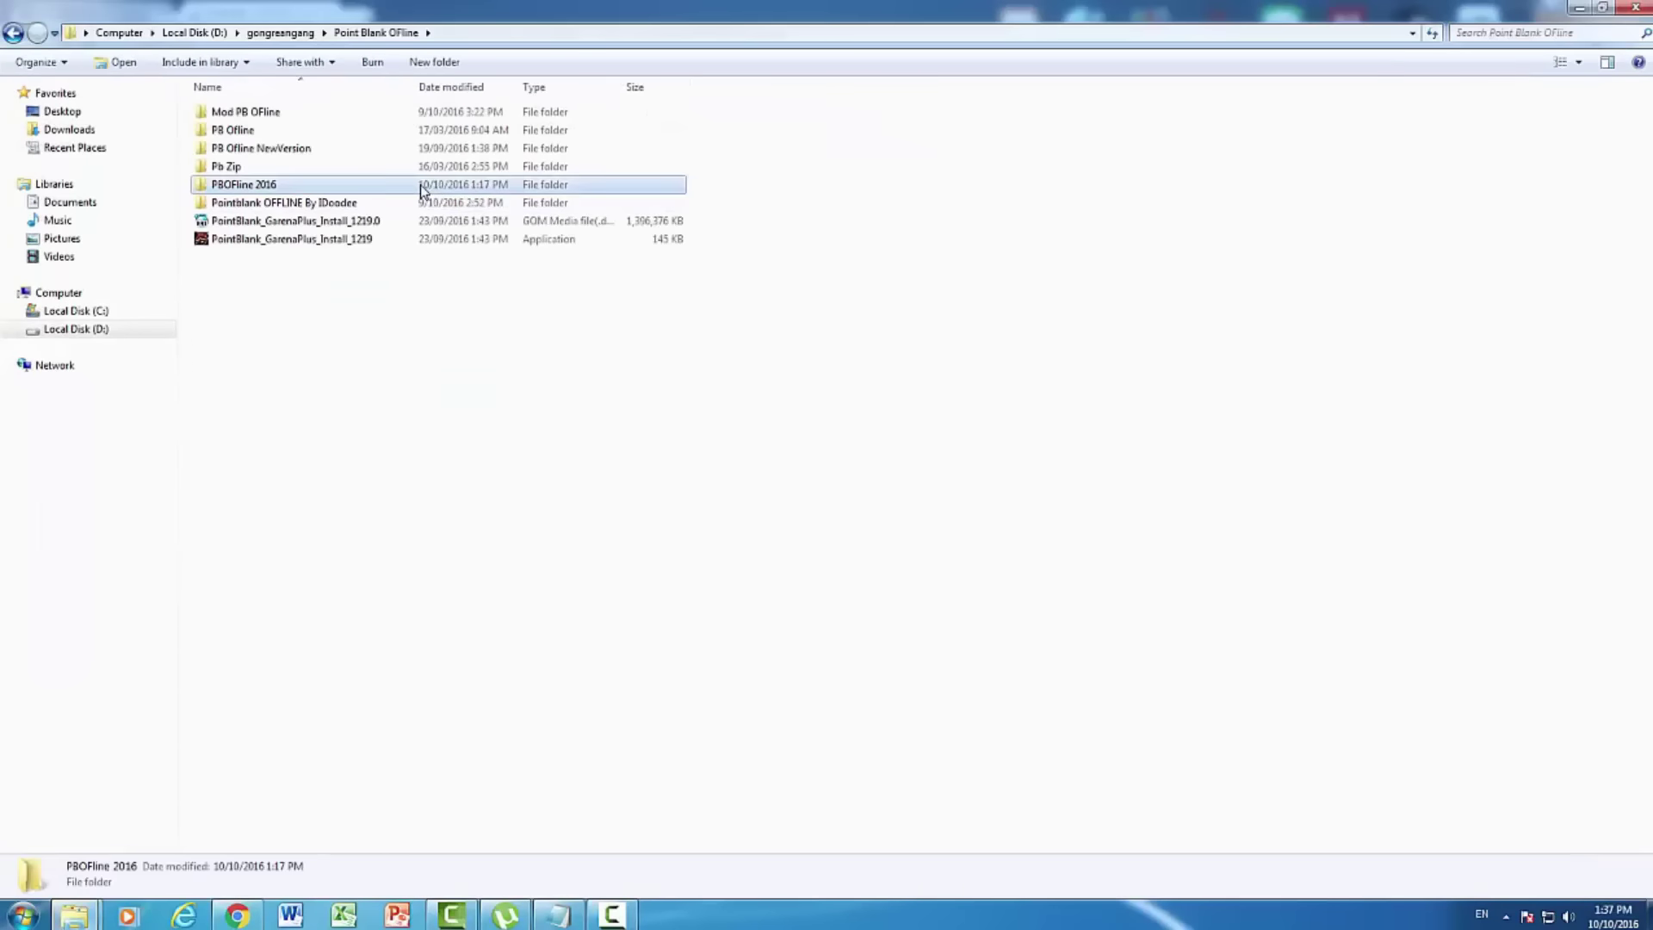
{"action": "double_click", "coordinate": [422, 188]}
{"action": "left_click", "coordinate": [369, 171]}
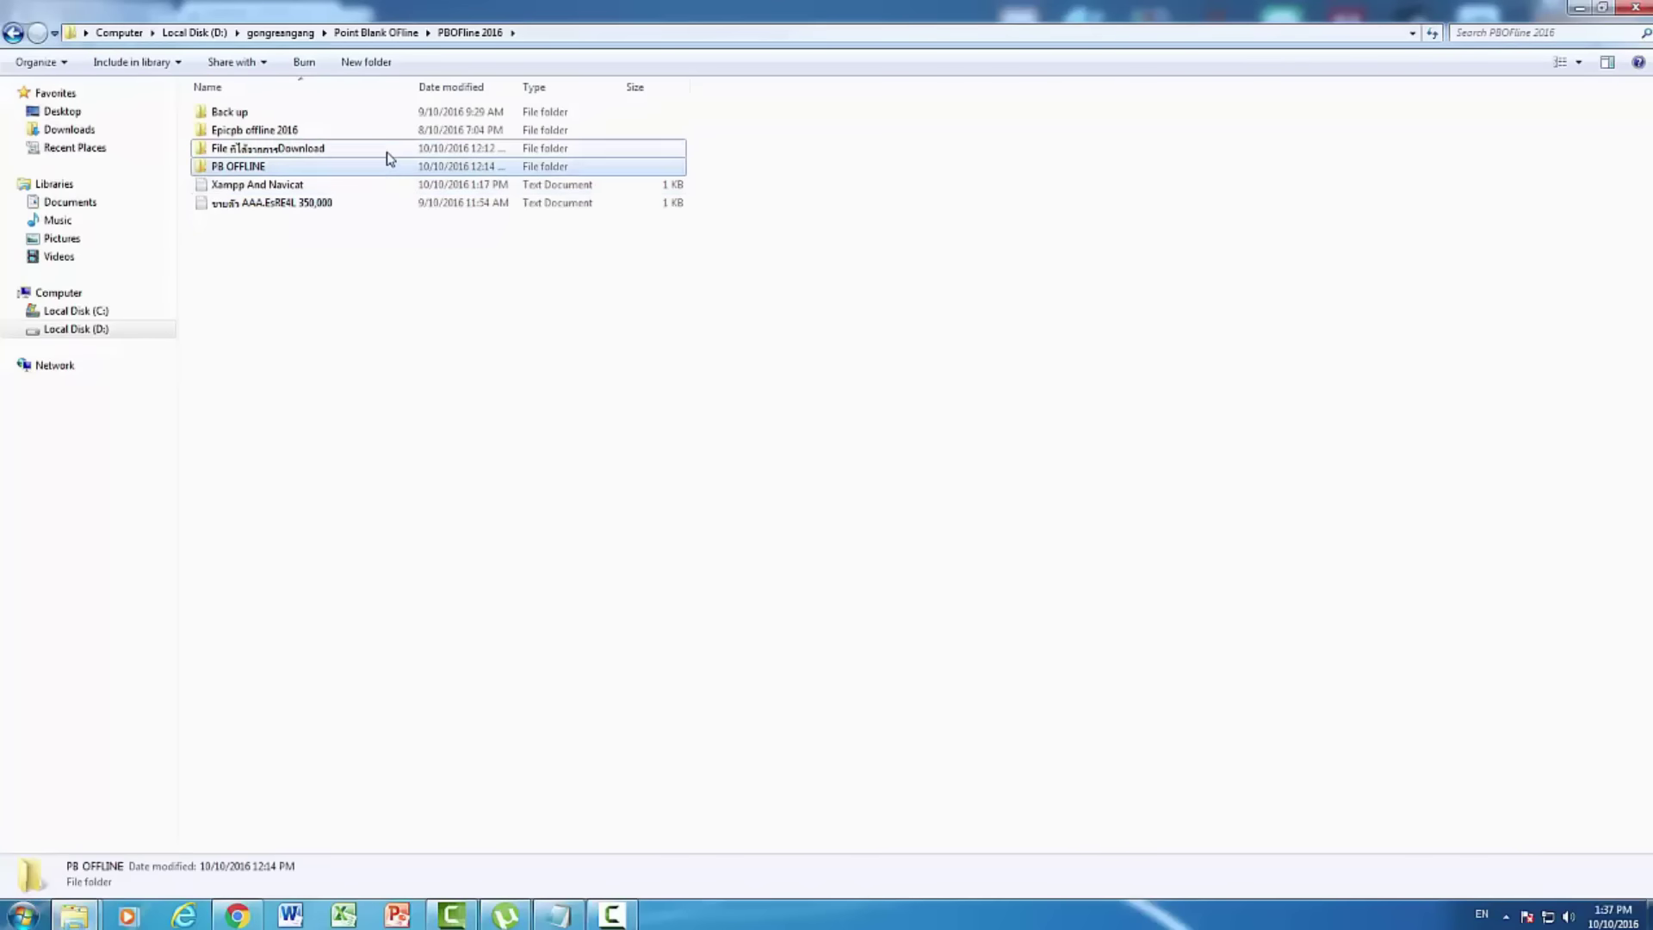
{"action": "left_click", "coordinate": [384, 154]}
{"action": "double_click", "coordinate": [386, 167]}
{"action": "double_click", "coordinate": [384, 114]}
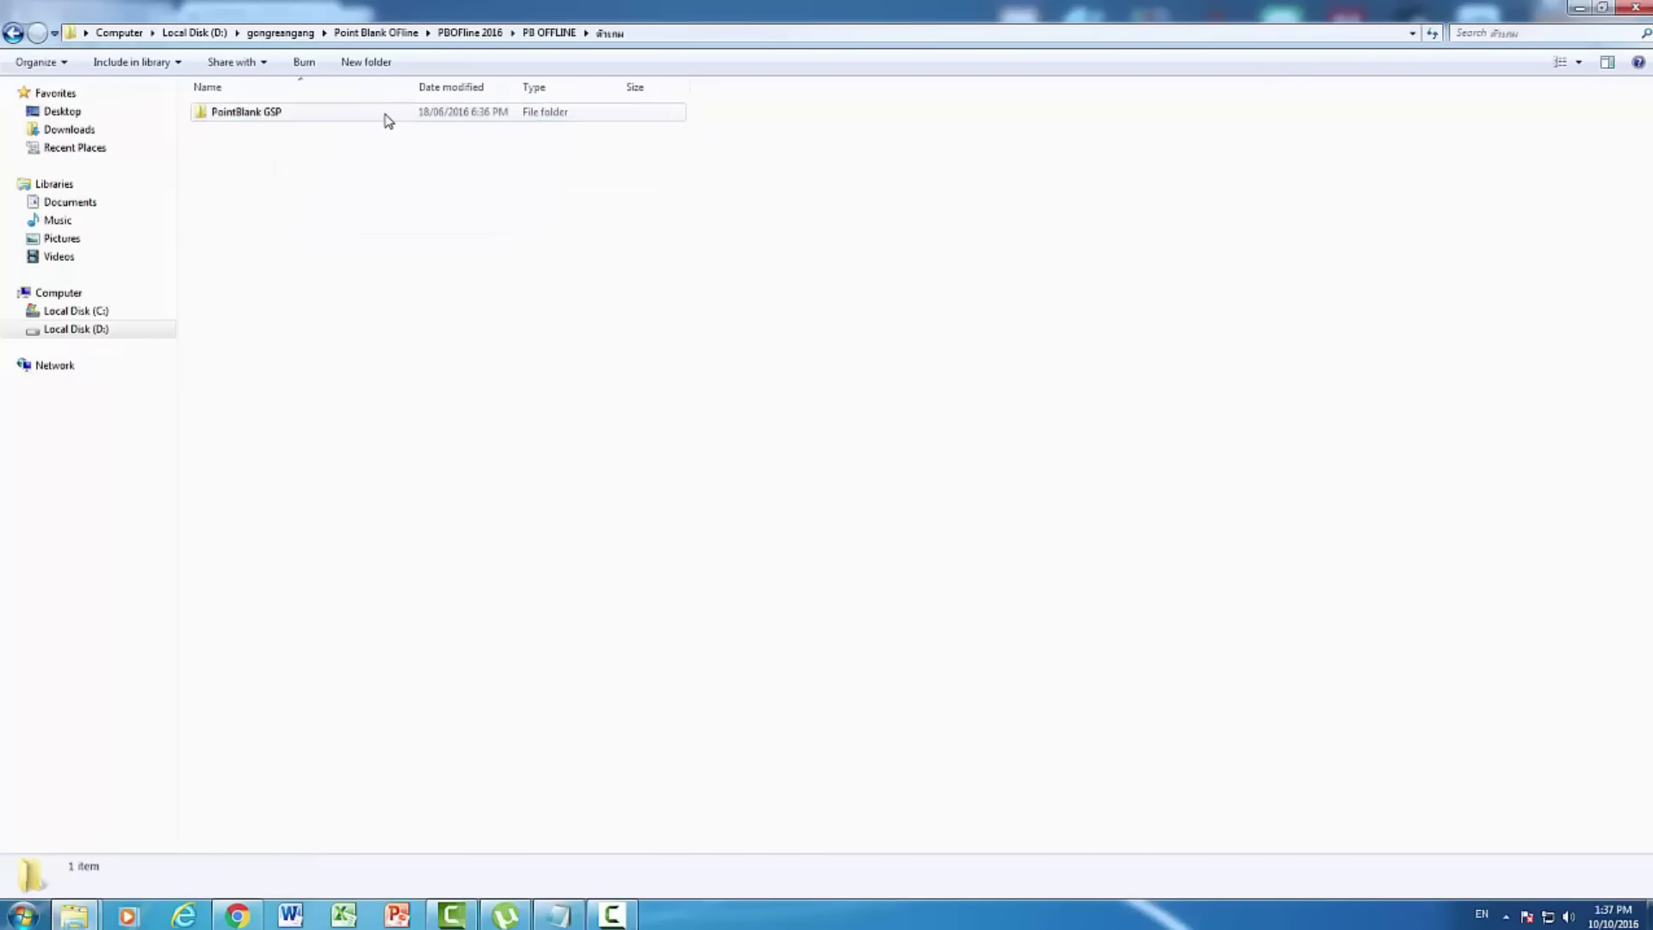
{"action": "double_click", "coordinate": [384, 115]}
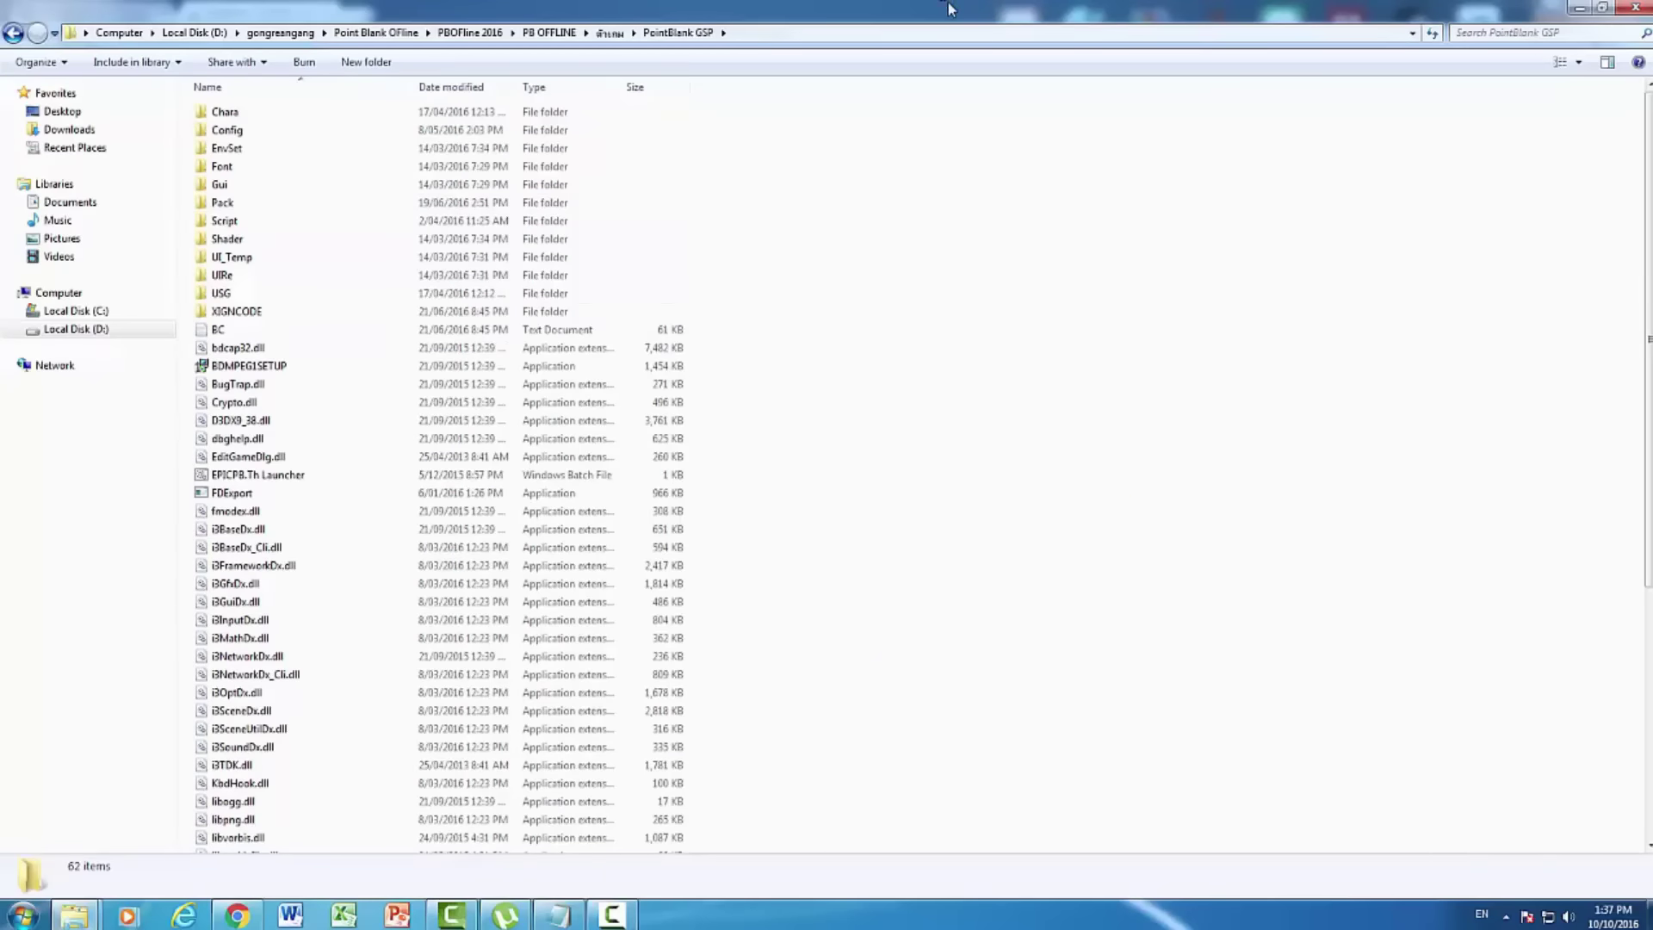
Arrange the PointBlank GSP and โปรแกรม windows side by side, and open the XIGNCODE archive in WinRAR beside the game folder
{"action": "left_click_drag", "start_coordinate": [950, 9], "coordinate": [1651, 101]}
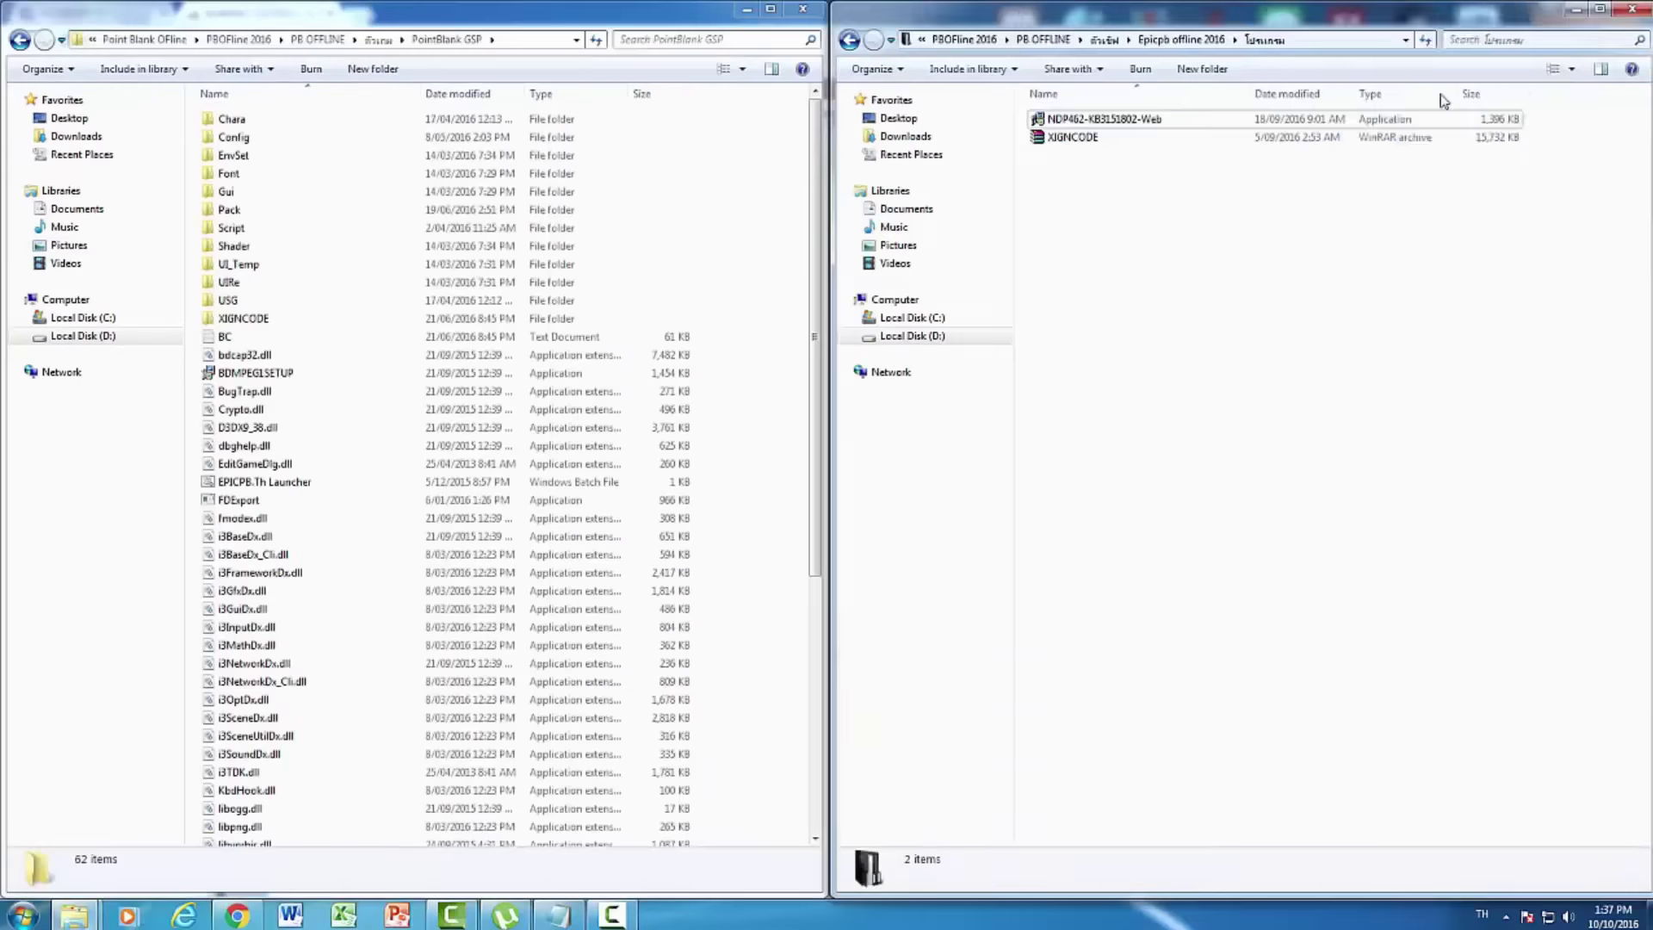
{"action": "left_click_drag", "start_coordinate": [1145, 325], "coordinate": [1243, 229]}
{"action": "left_click", "coordinate": [1265, 145]}
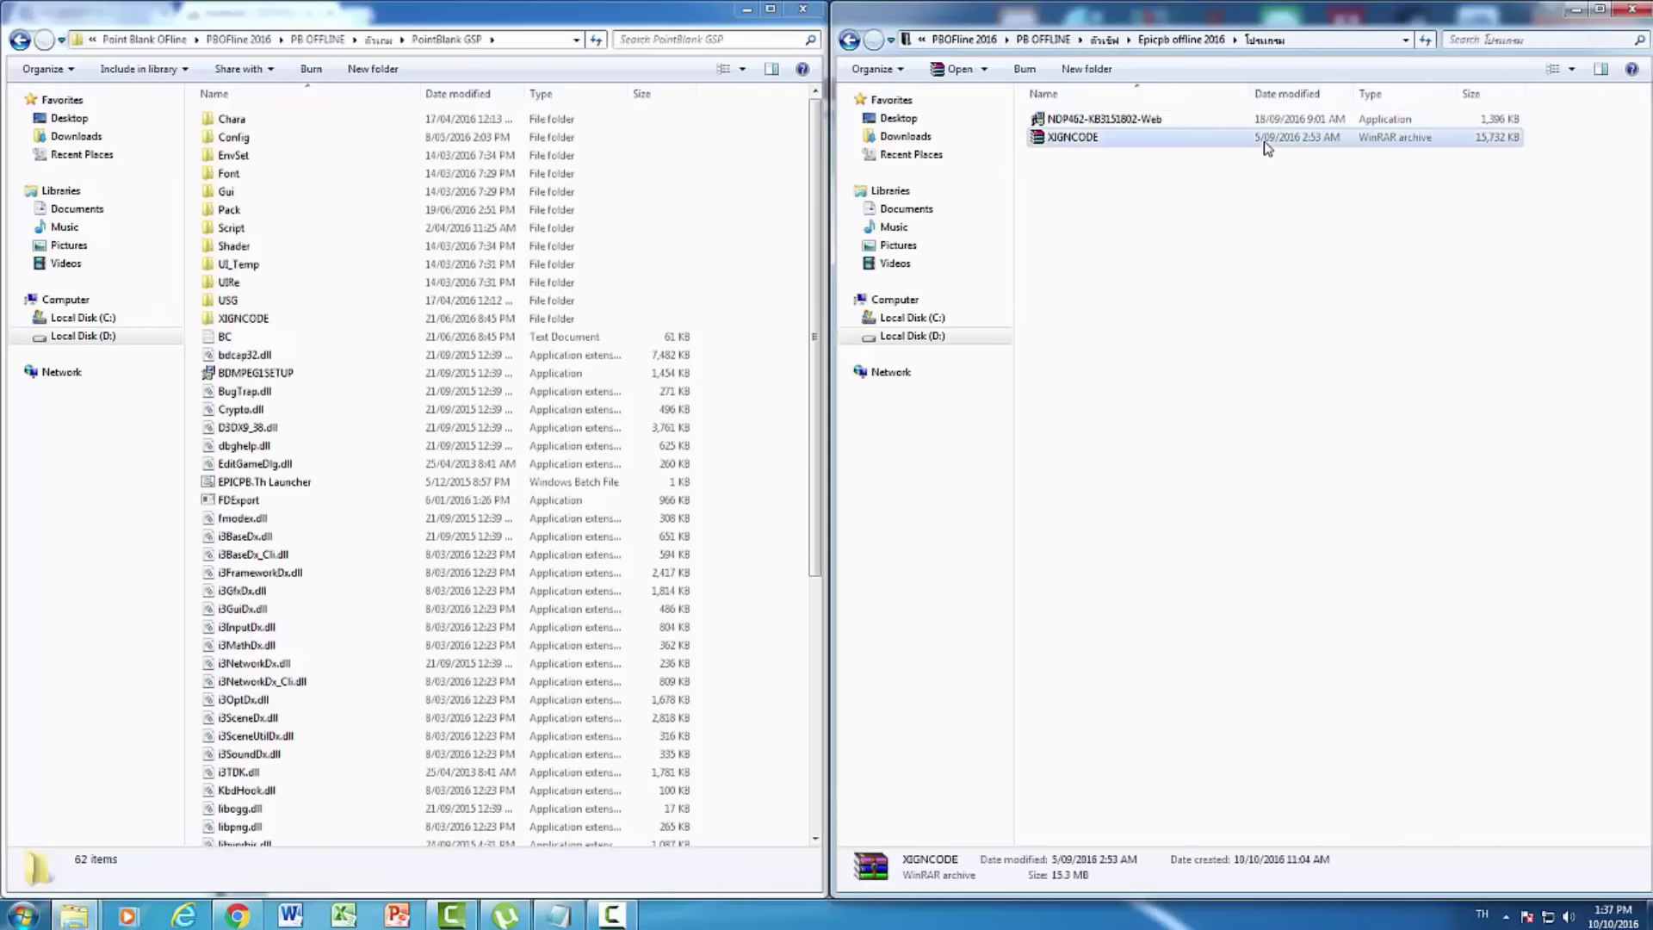
{"action": "double_click", "coordinate": [1215, 142]}
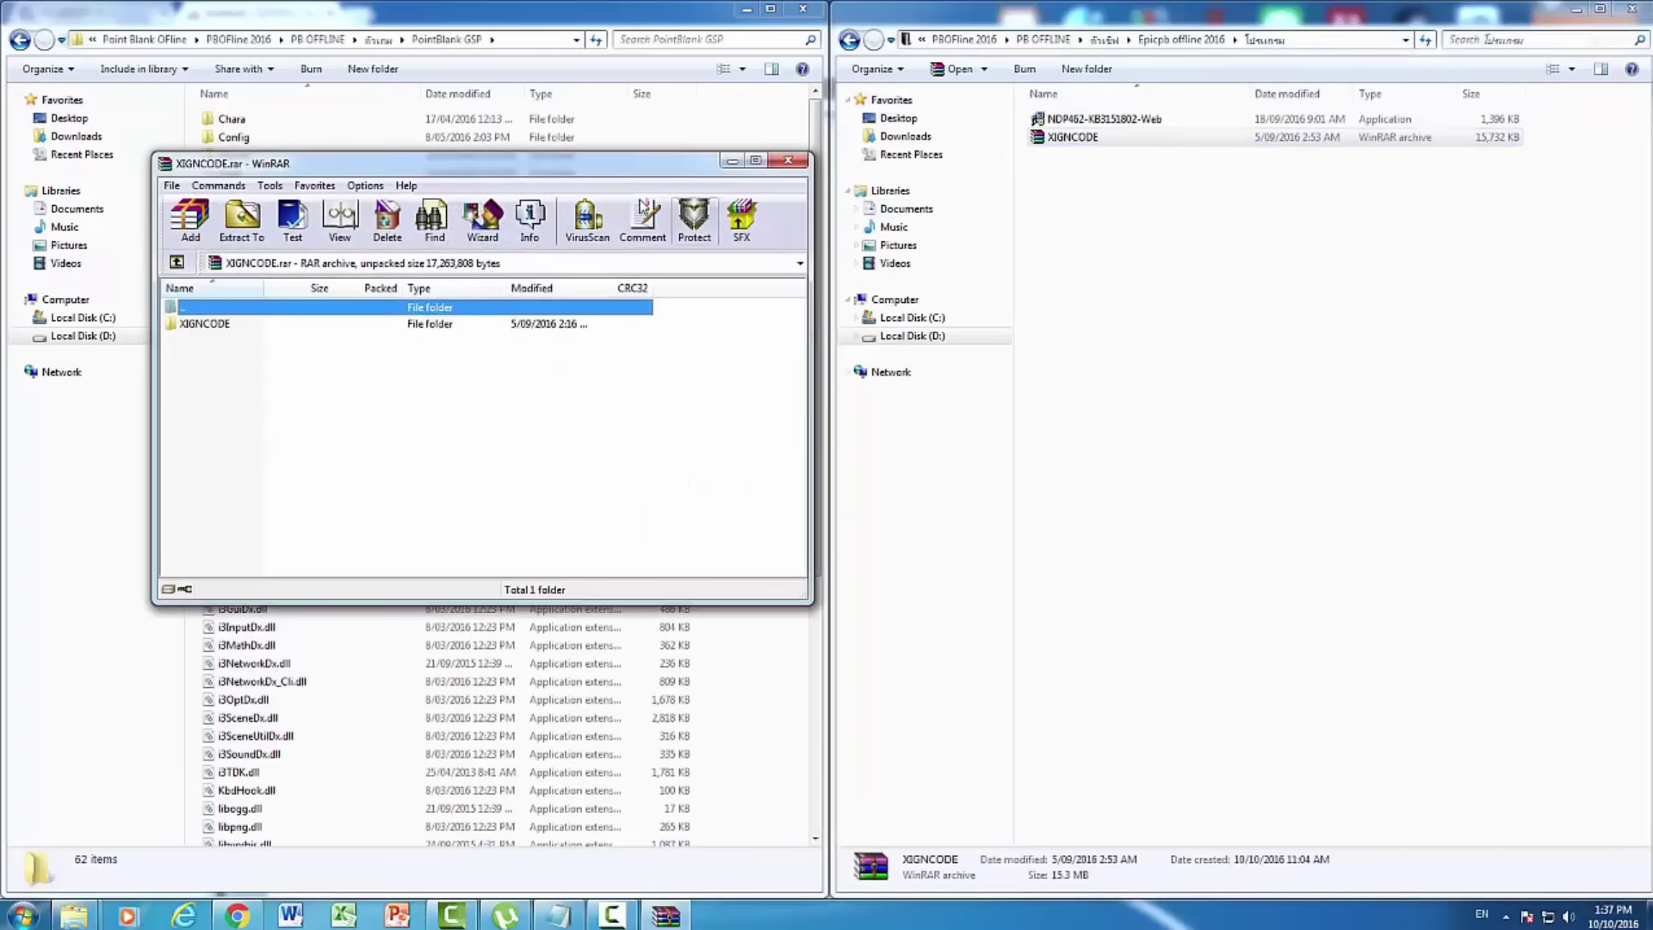
{"action": "key", "text": "super+Right"}
{"action": "left_click", "coordinate": [1049, 175]}
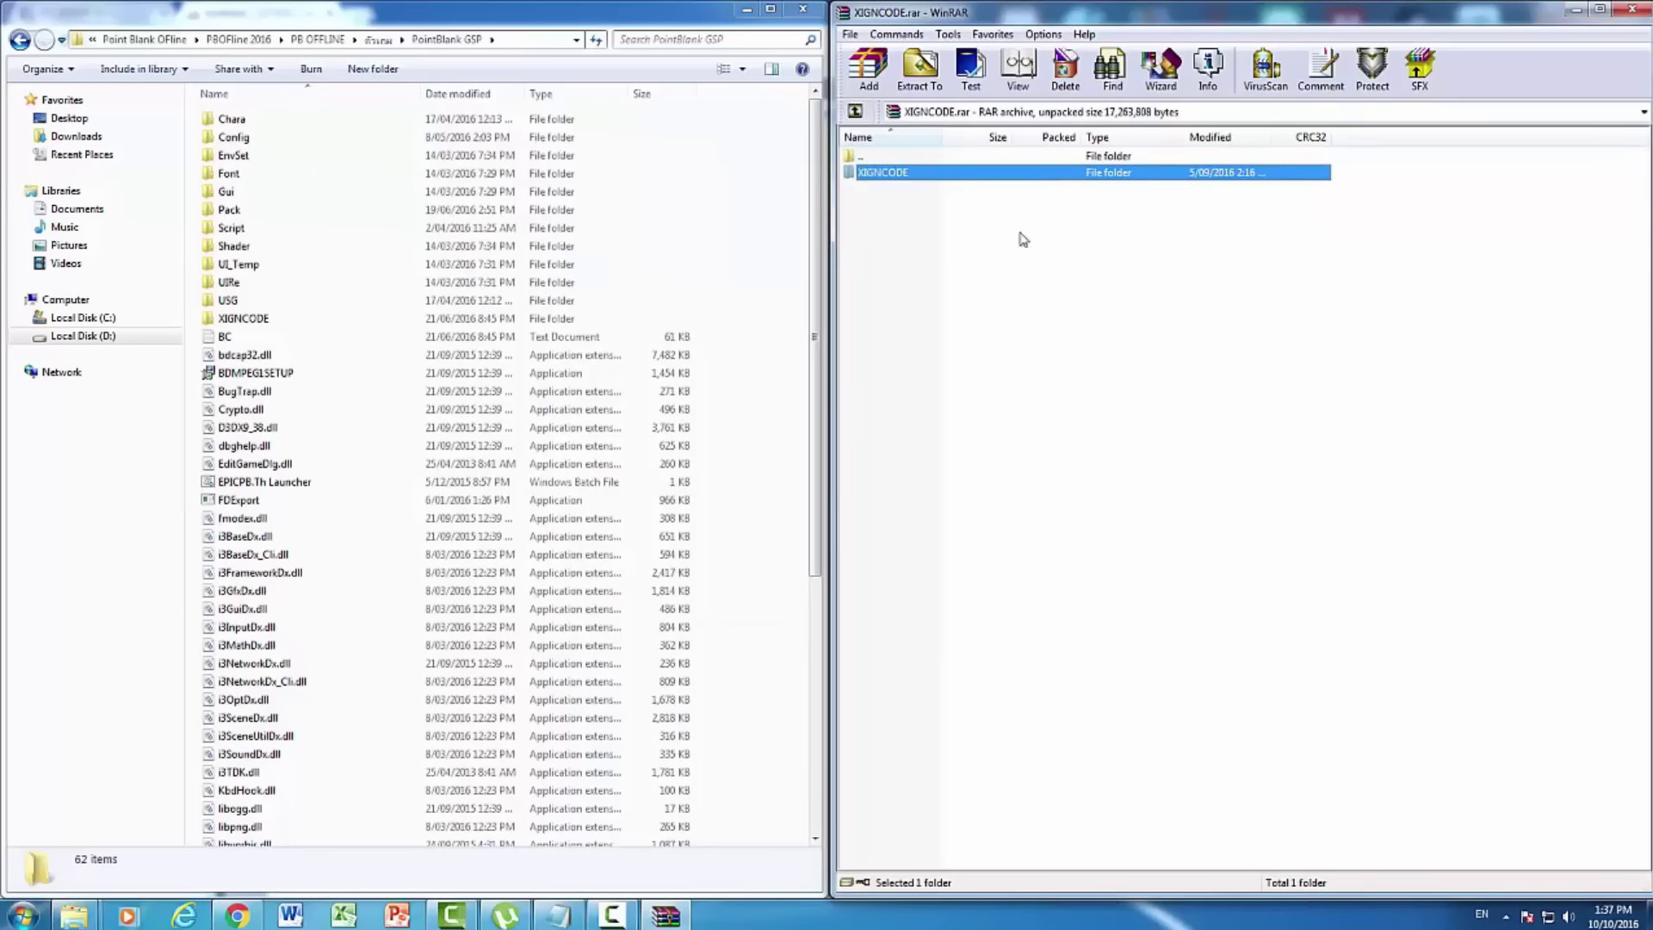
Extract the archive's XIGNCODE folder into PointBlank GSP, merging it with the existing folder and replacing all conflicting files
{"action": "left_click_drag", "start_coordinate": [901, 171], "coordinate": [198, 351]}
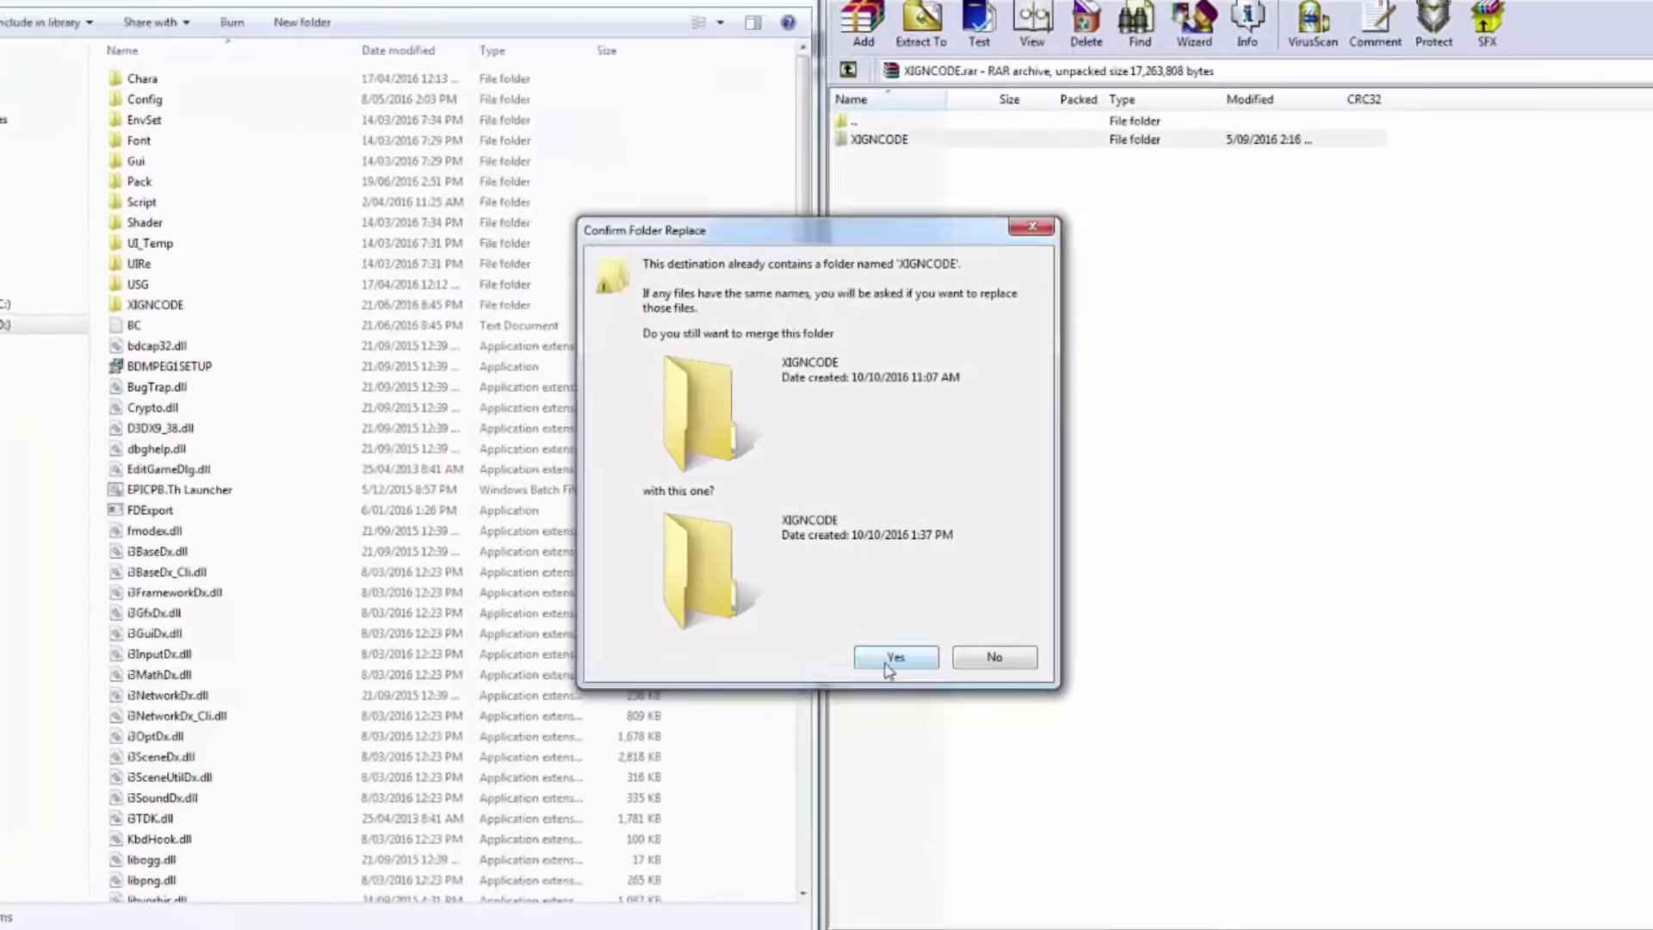
{"action": "left_click", "coordinate": [892, 636]}
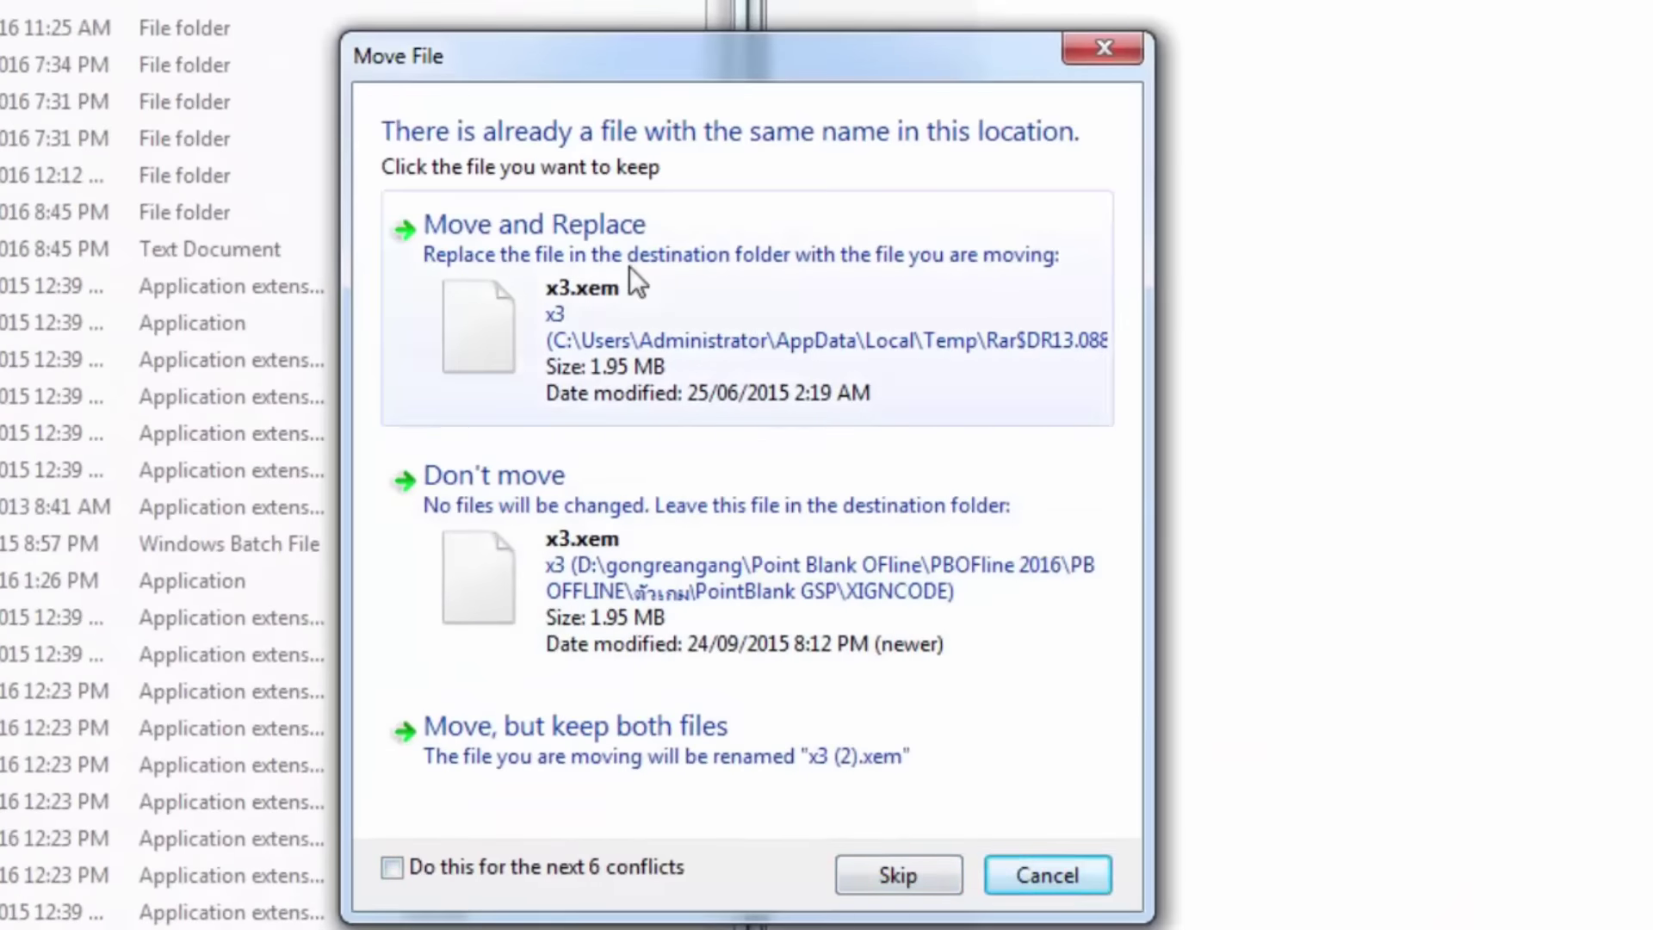
{"action": "left_click", "coordinate": [447, 865]}
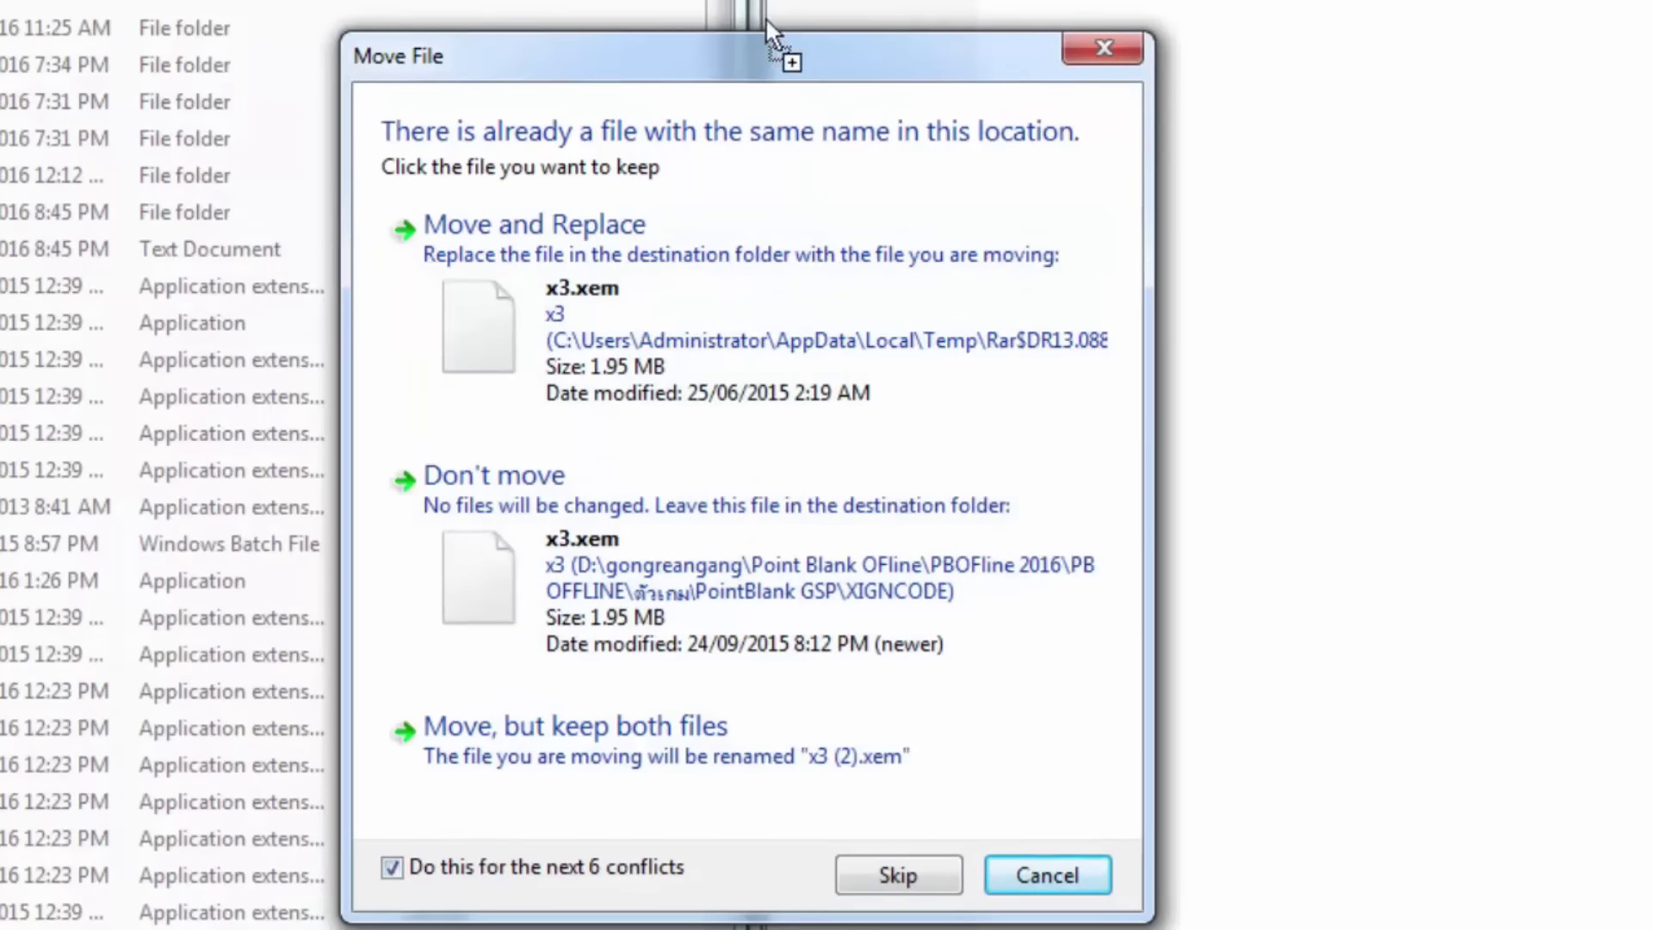
{"action": "left_click", "coordinate": [702, 261]}
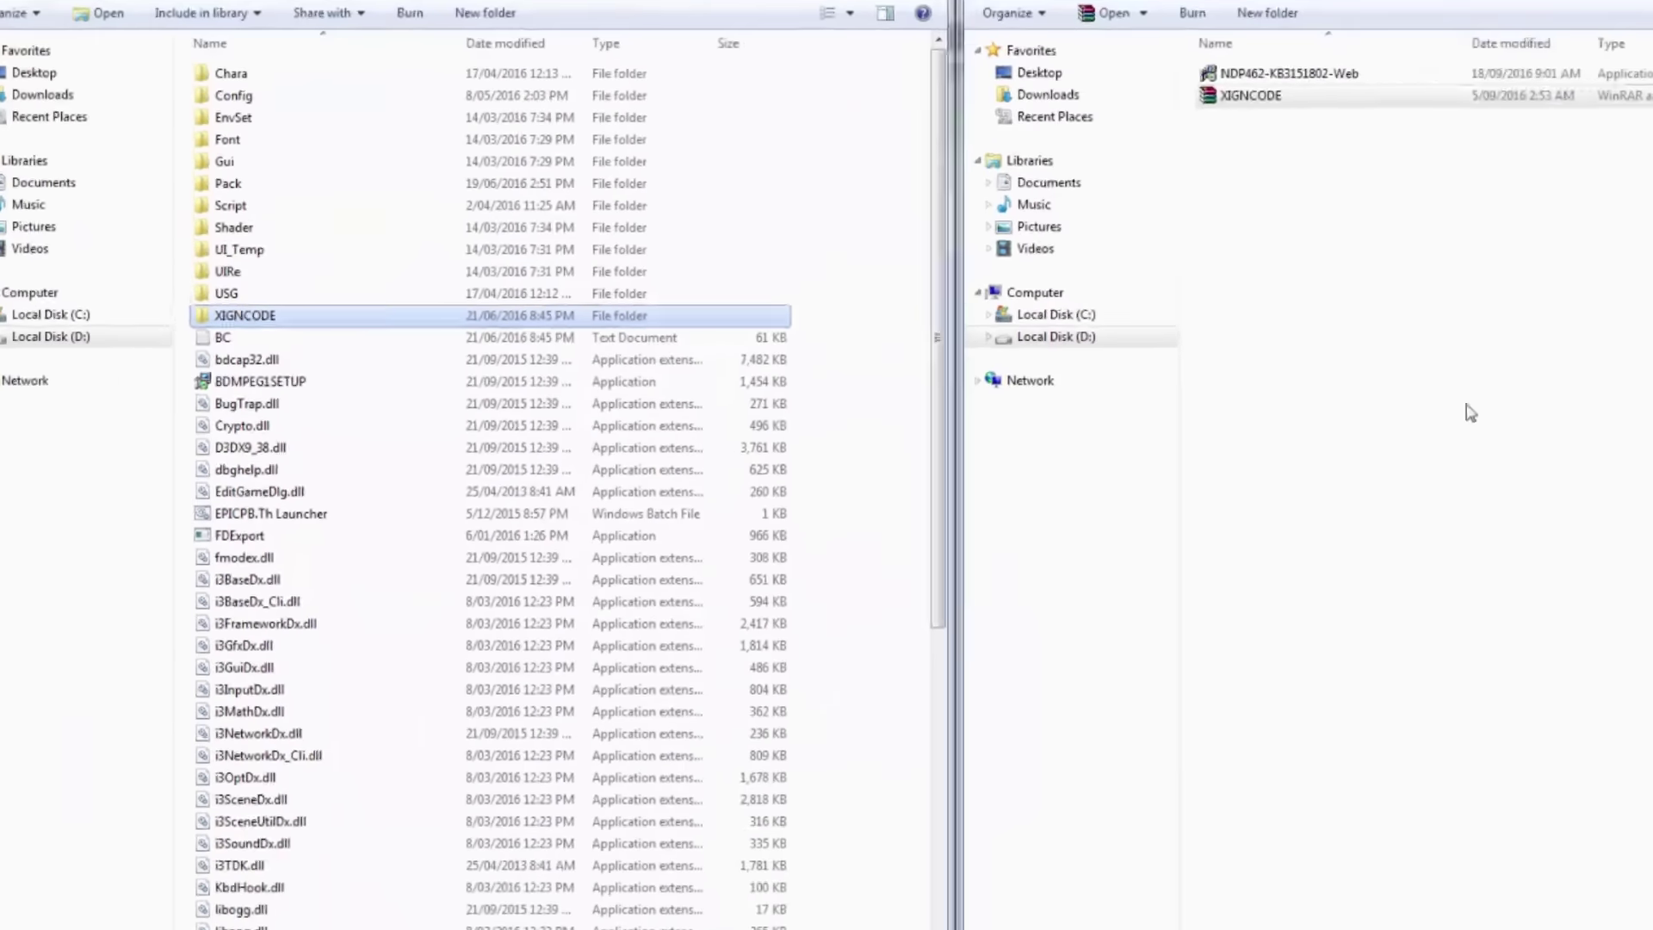
In the โปรแกรม window, browse to PBOFline 2016 > File ที่ได้จากการDownload > แตกไฟล์แล้ว and select lwsi_En.sif
{"action": "left_click", "coordinate": [1186, 41]}
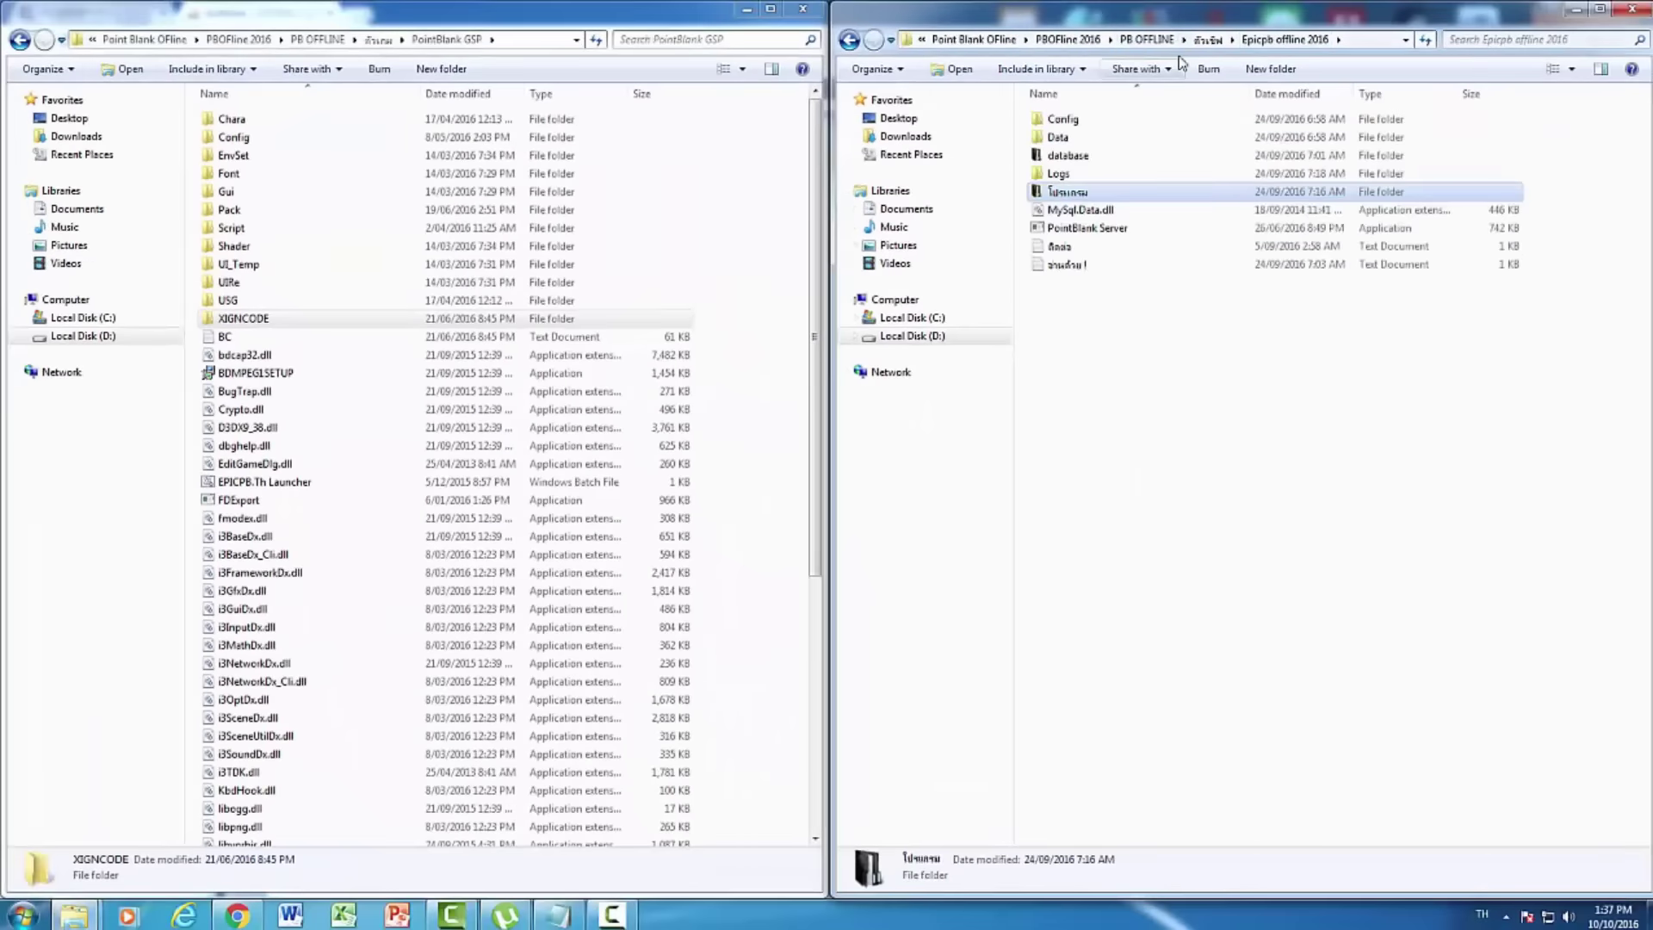
{"action": "left_click", "coordinate": [1159, 41]}
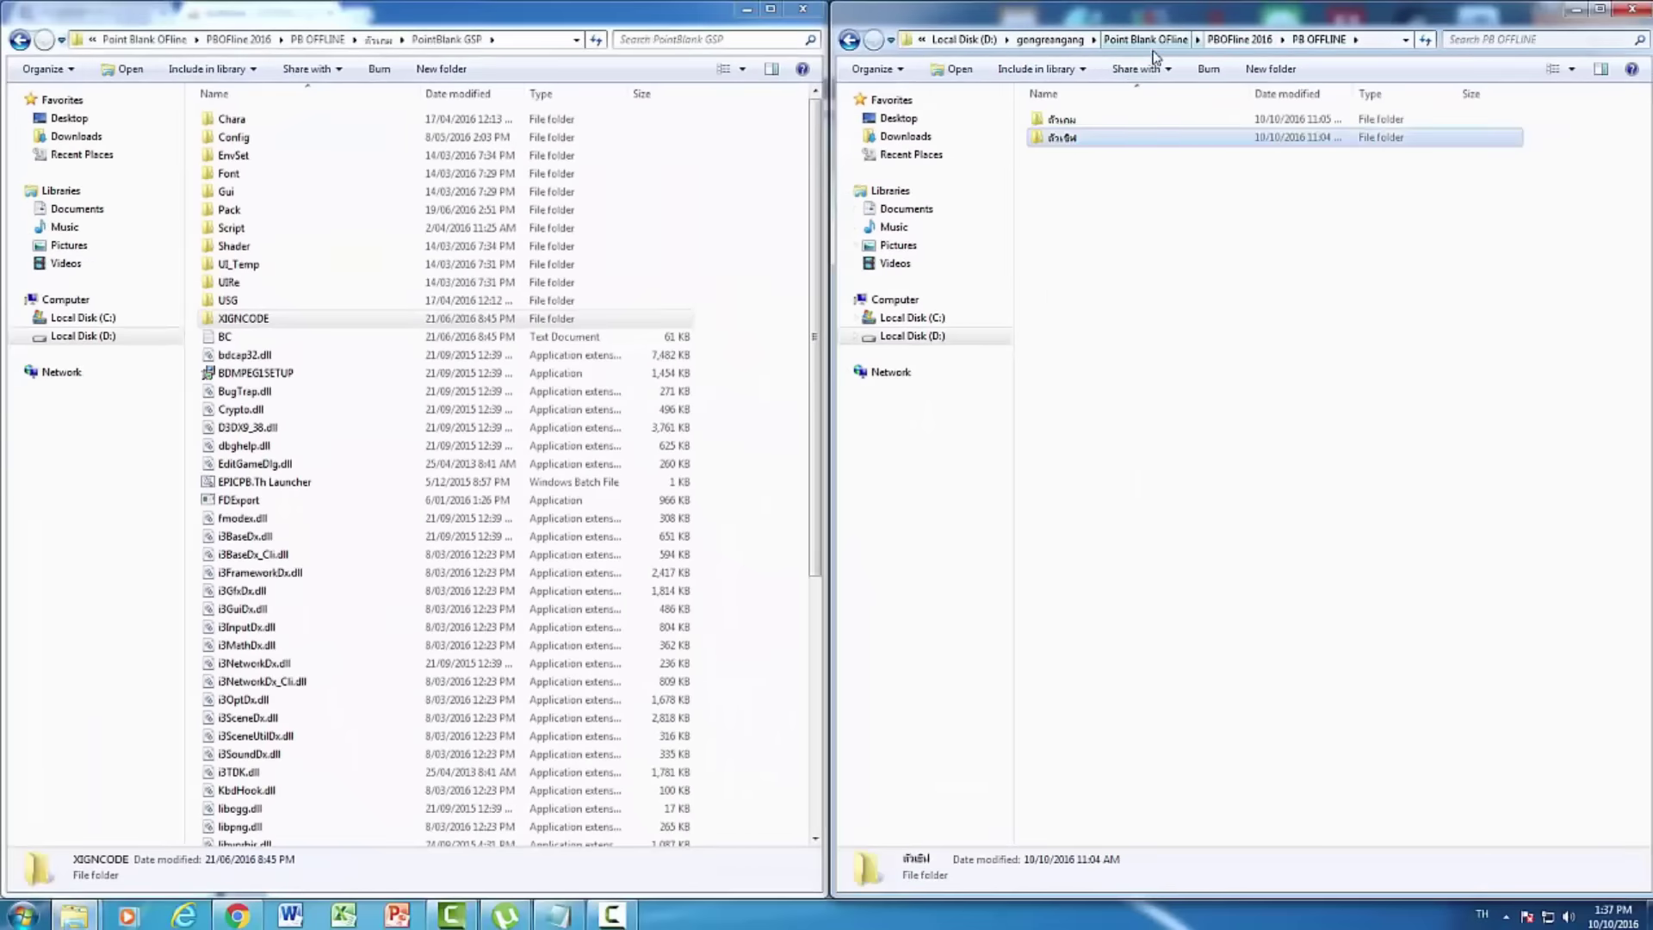
{"action": "left_click", "coordinate": [1216, 41]}
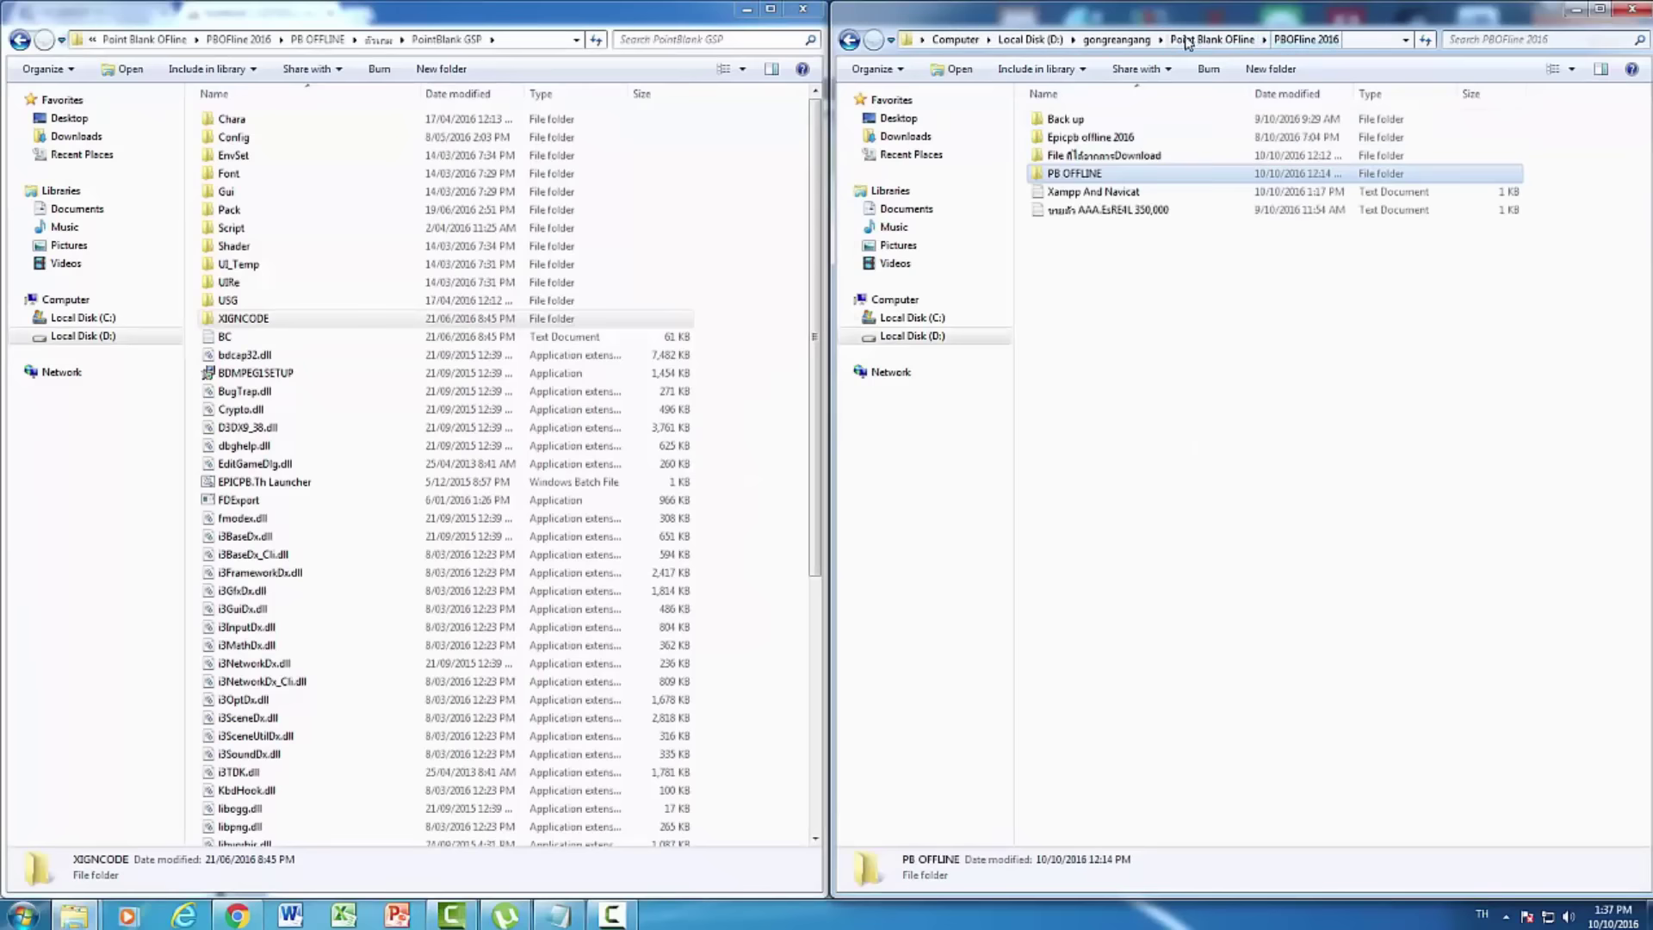
{"action": "double_click", "coordinate": [1122, 157]}
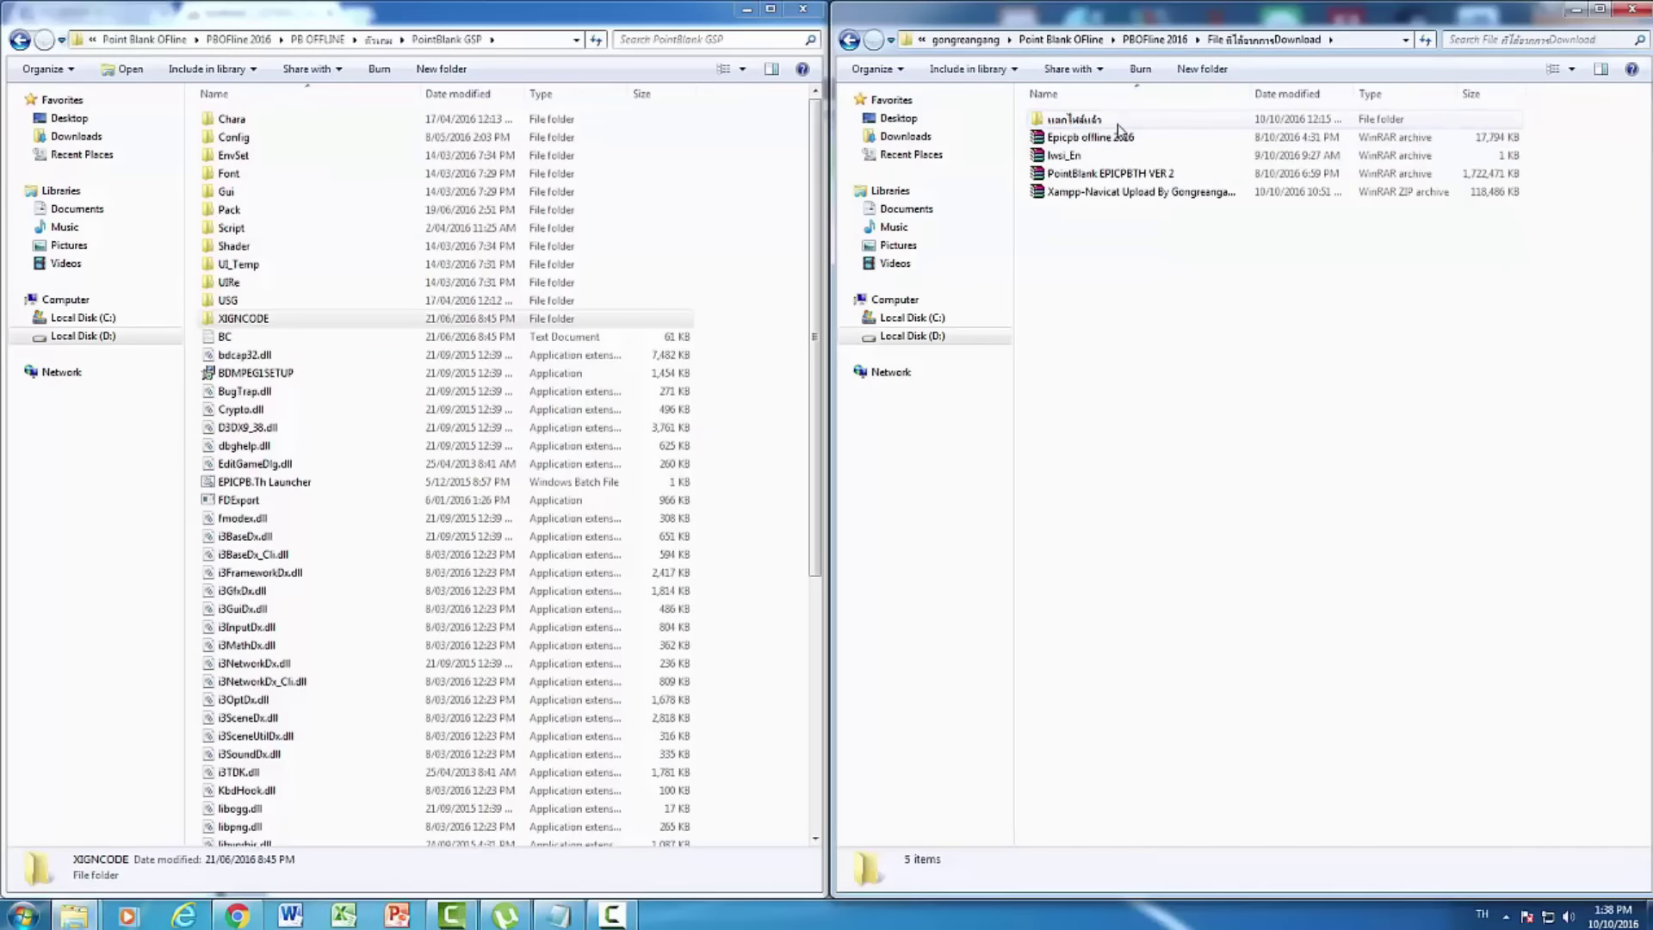
{"action": "double_click", "coordinate": [1117, 124]}
{"action": "left_click", "coordinate": [1118, 157]}
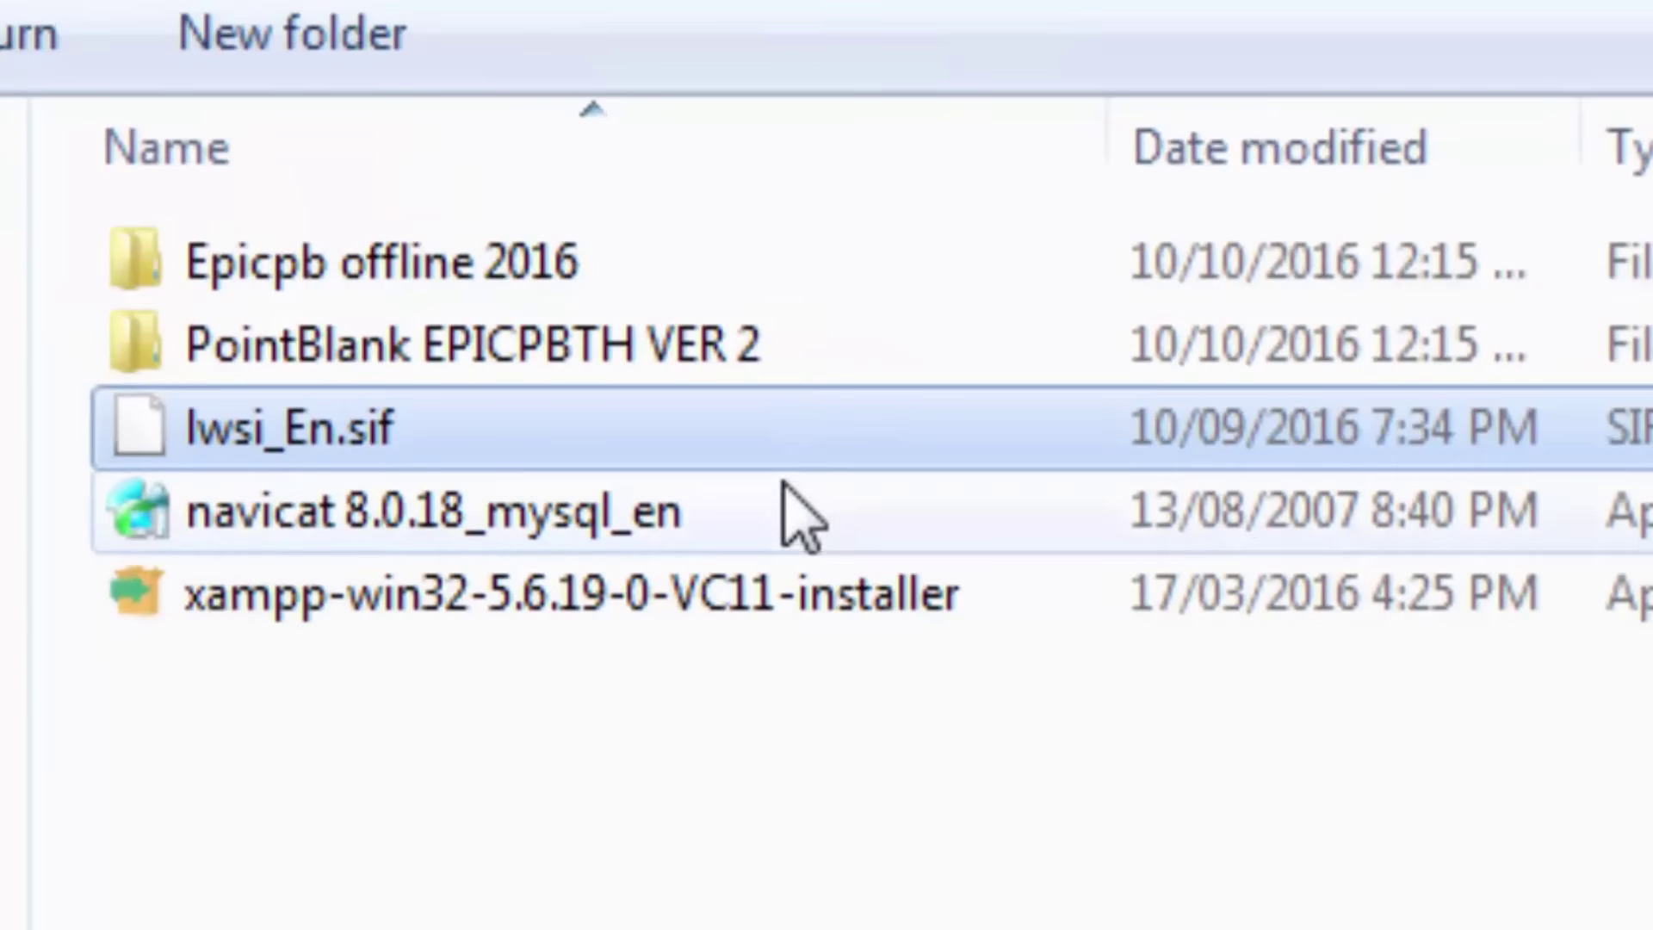
{"action": "left_click", "coordinate": [793, 741]}
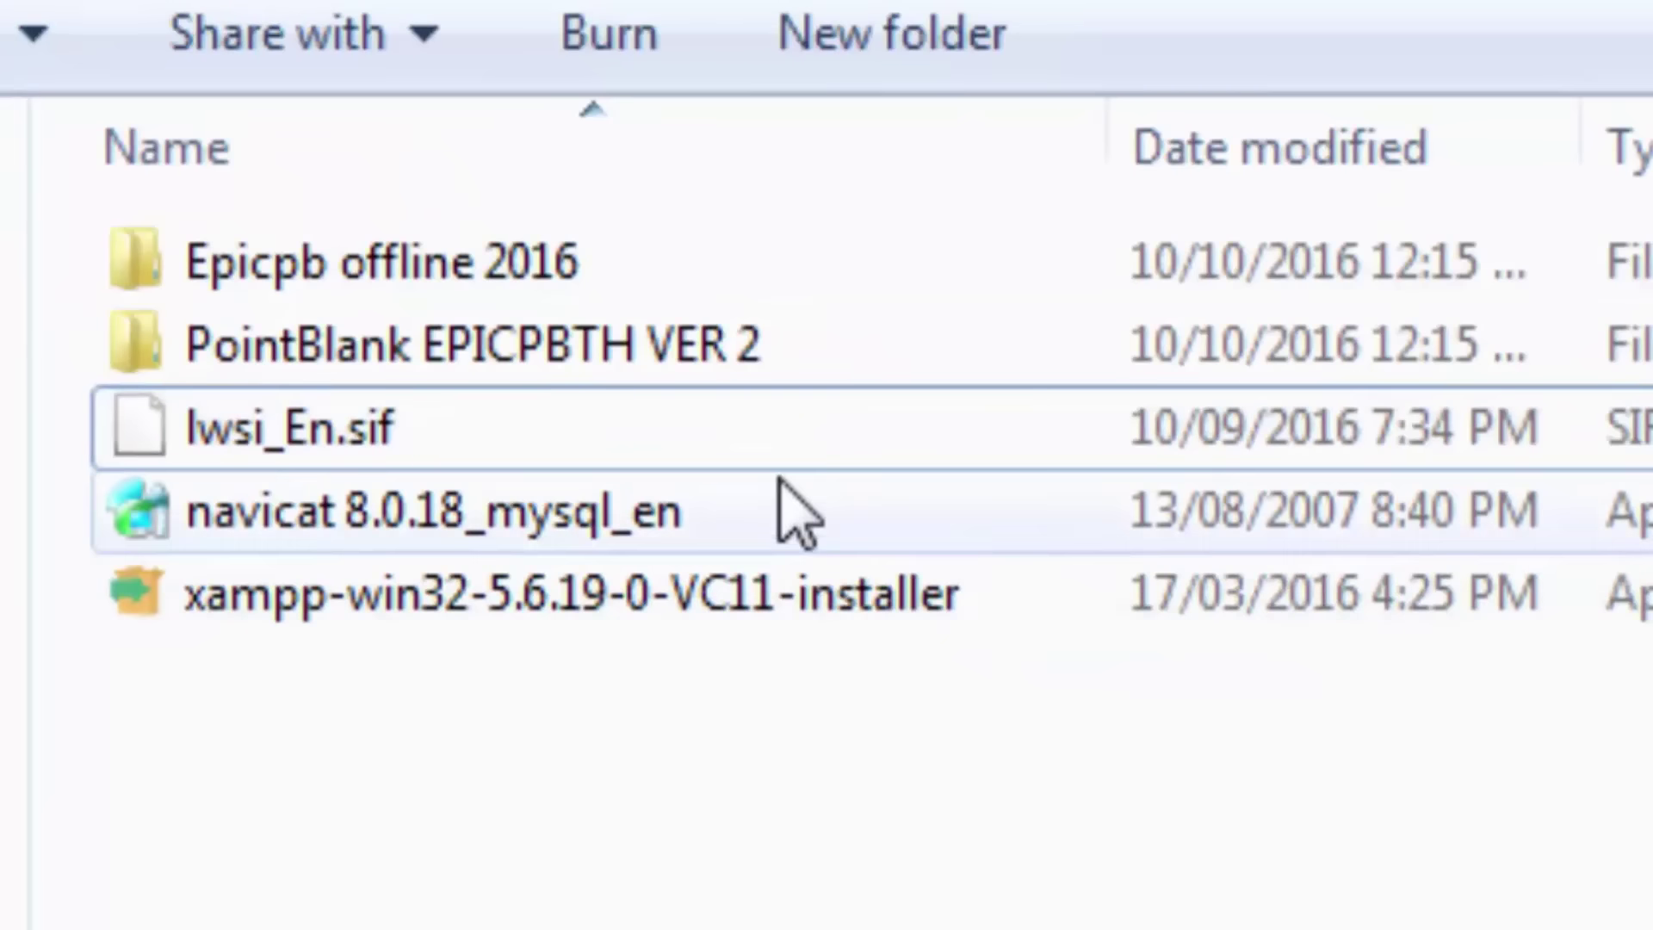
{"action": "left_click", "coordinate": [834, 441]}
{"action": "left_click", "coordinate": [833, 793]}
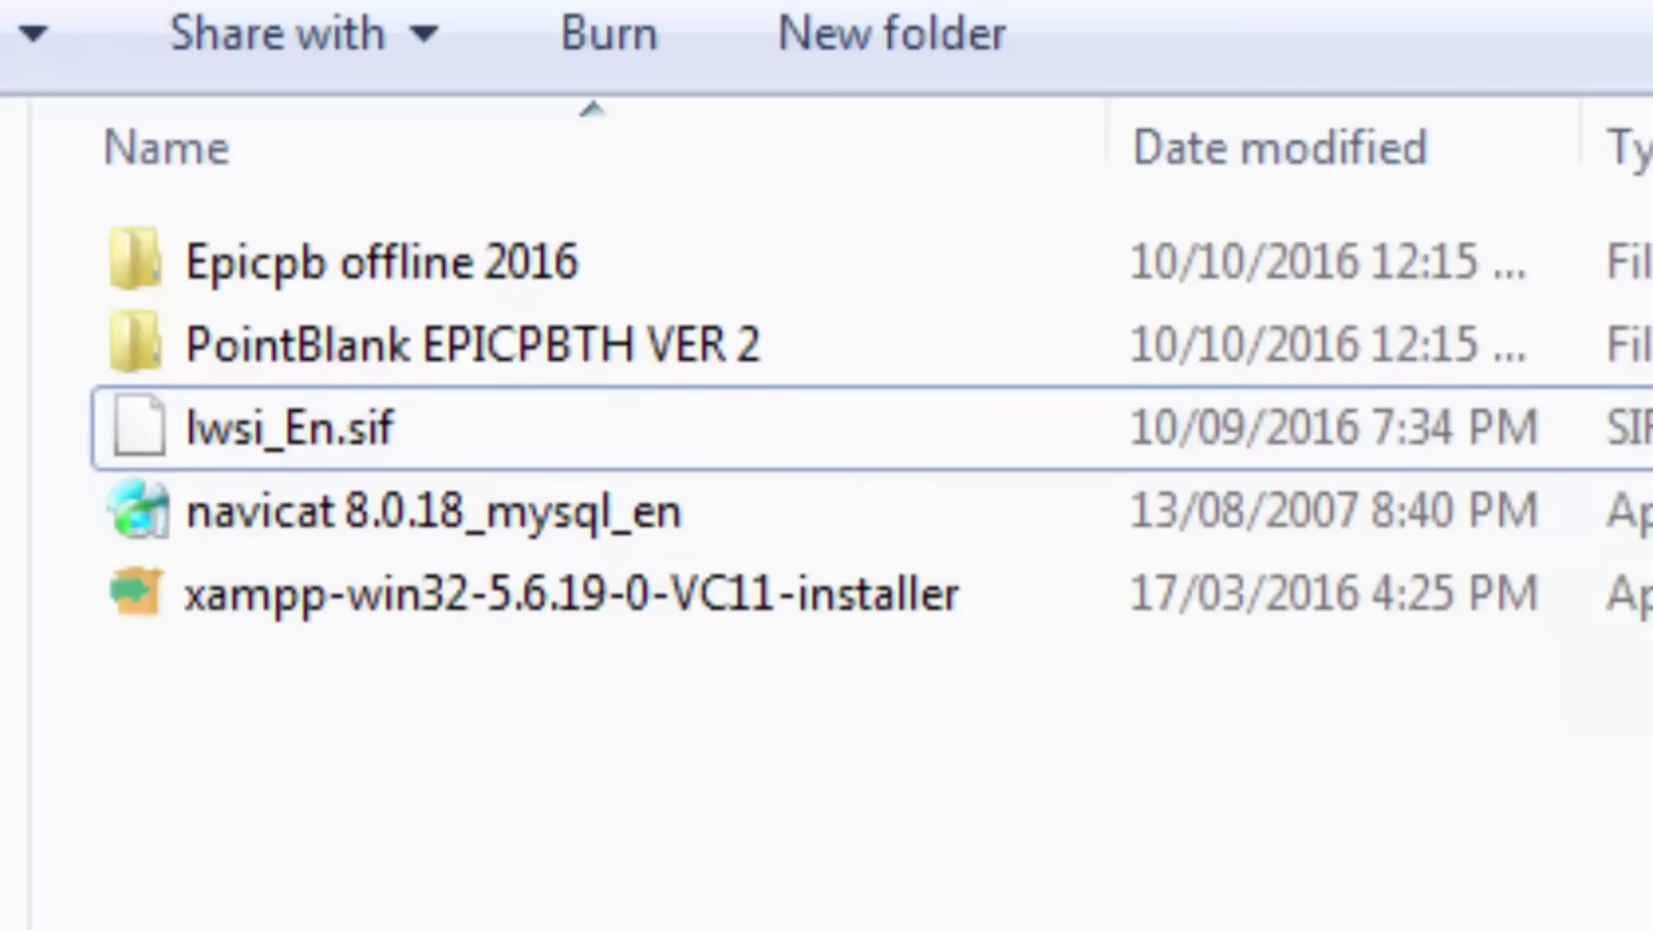
{"action": "left_click", "coordinate": [761, 443]}
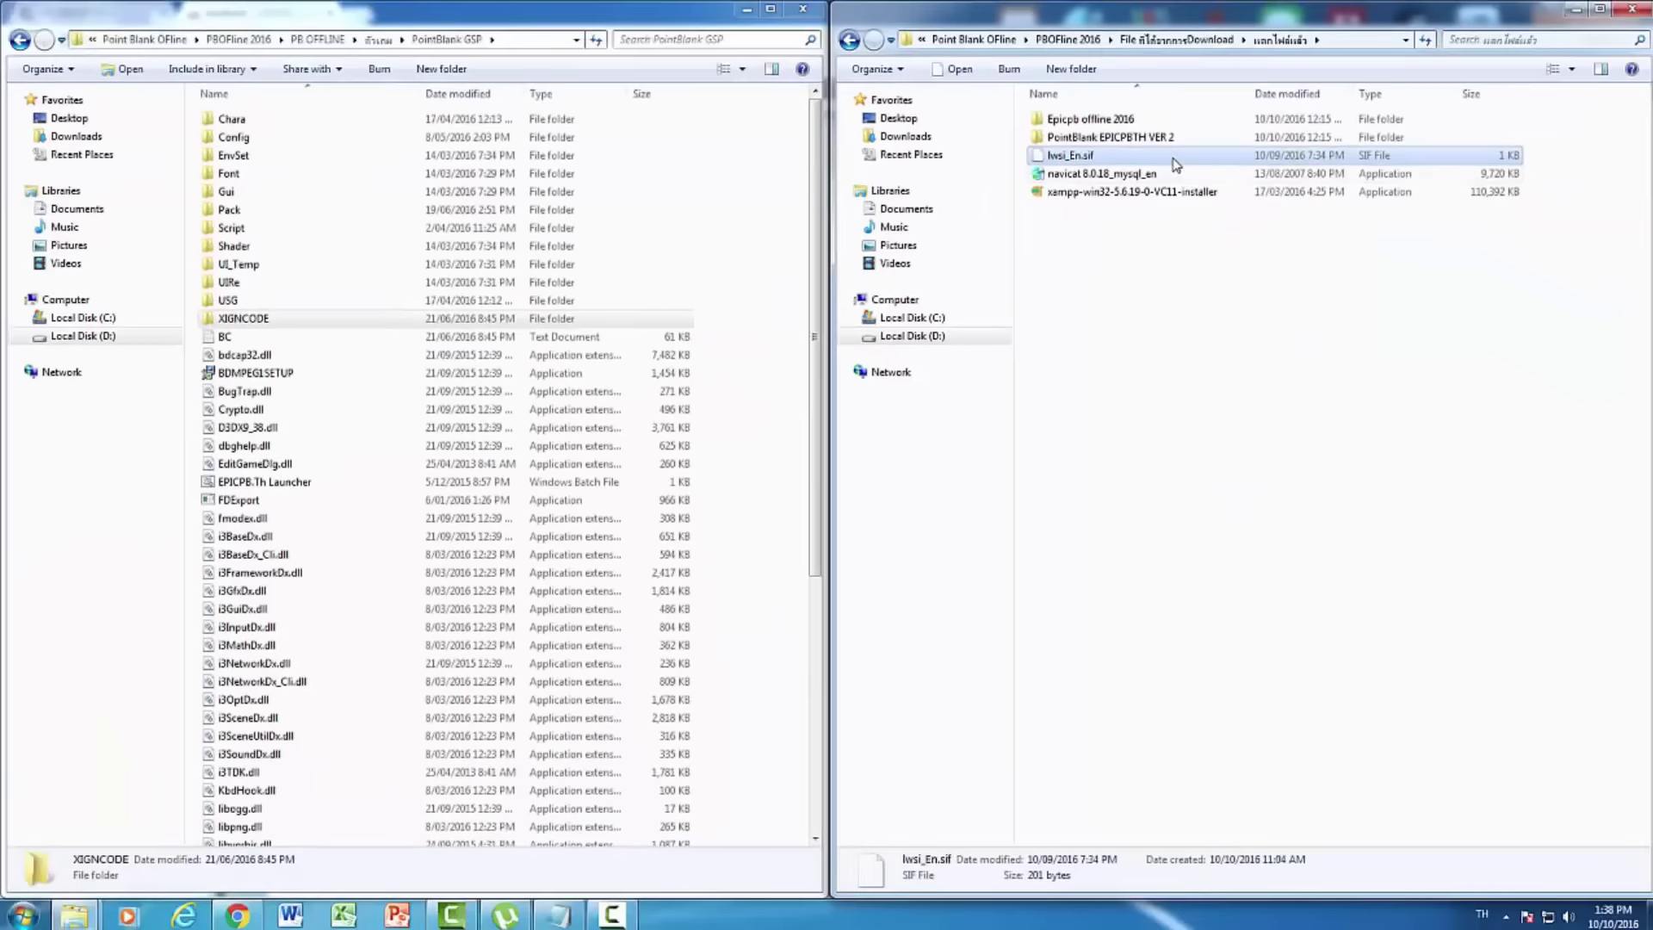
Move lwsi_En.sif from แตกไฟล์แล้ว into the Config folder of PointBlank GSP, replacing the existing file
{"action": "double_click", "coordinate": [526, 137]}
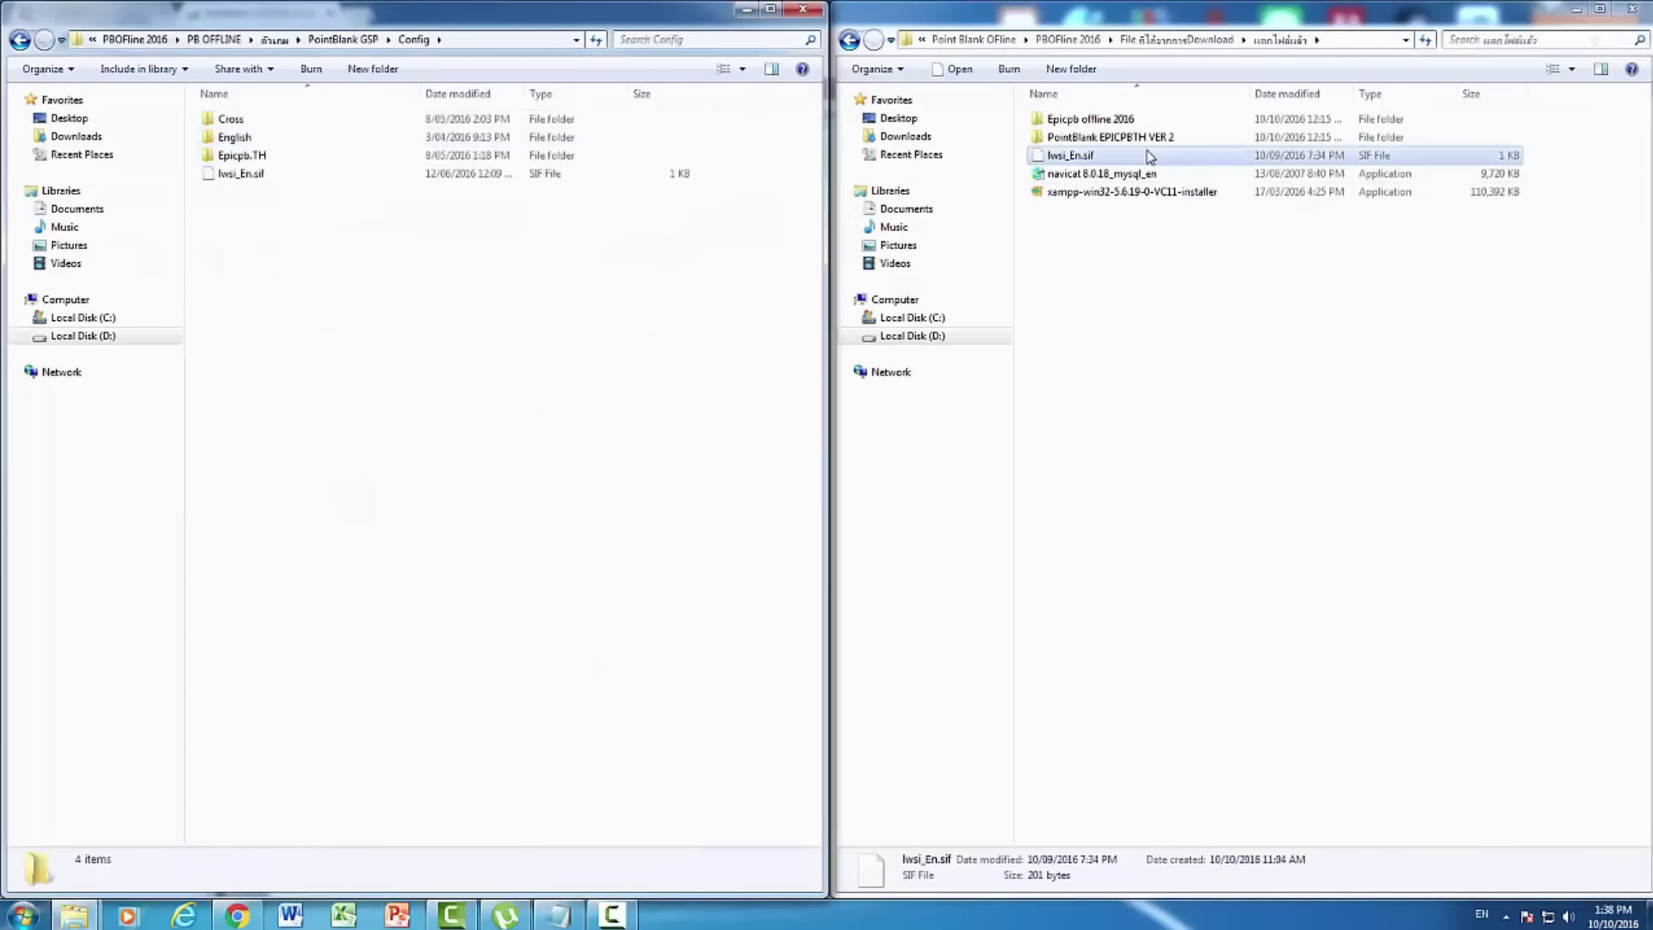
{"action": "left_click", "coordinate": [250, 176]}
{"action": "left_click", "coordinate": [1148, 245]}
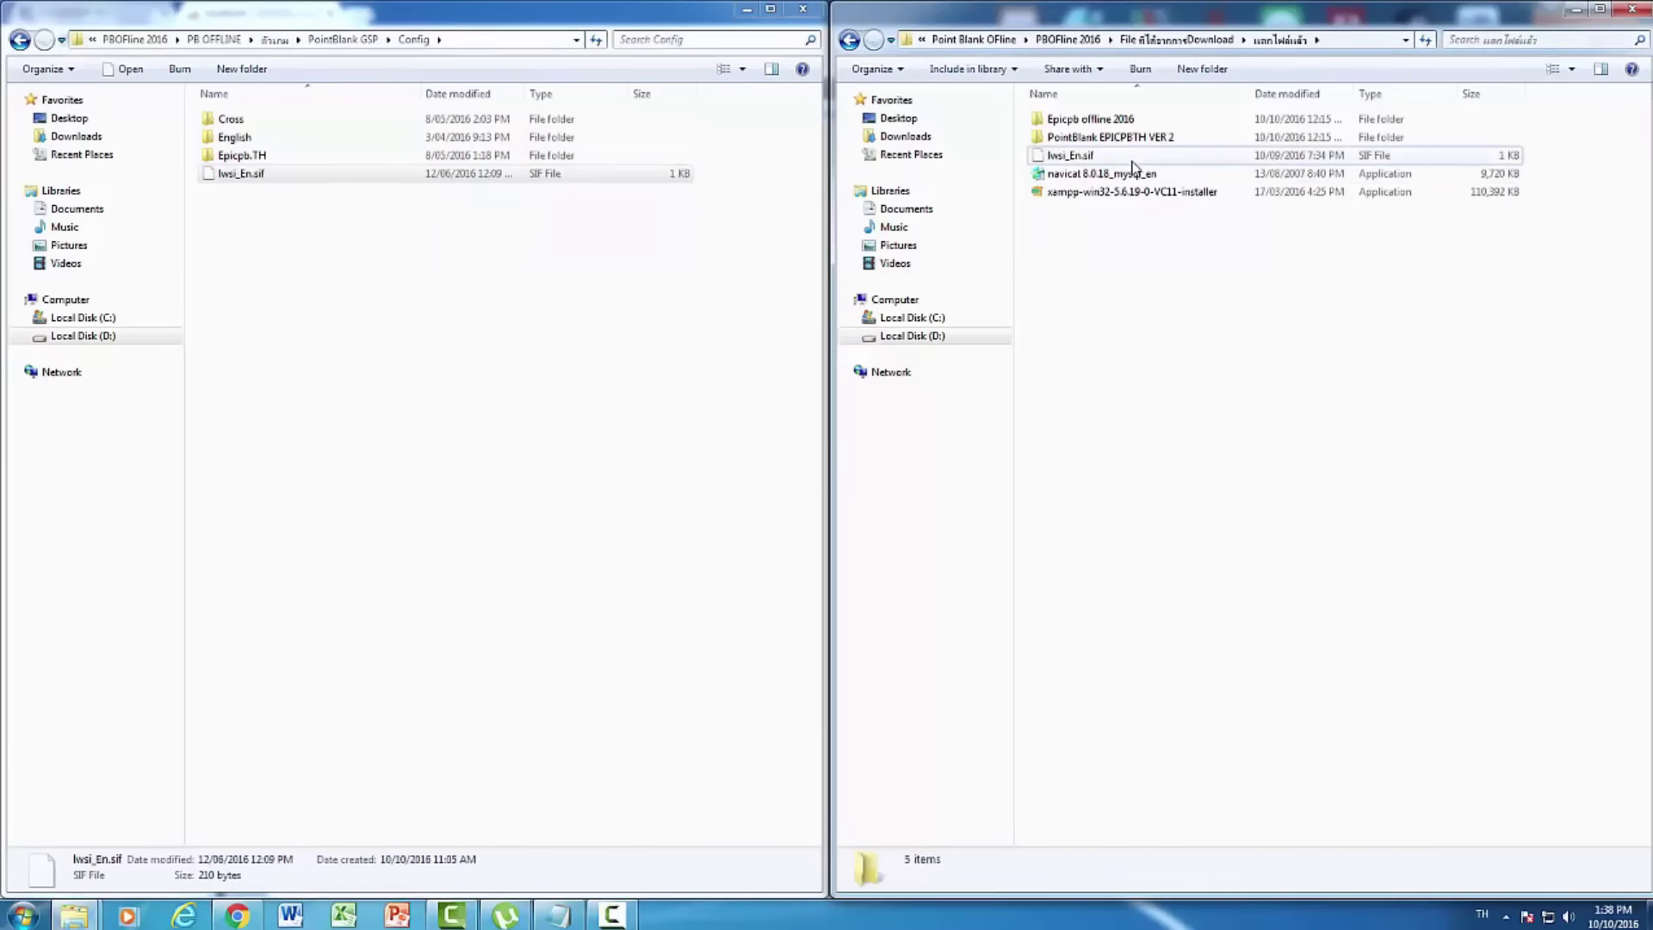
{"action": "left_click", "coordinate": [1072, 156]}
{"action": "left_click_drag", "start_coordinate": [1072, 156], "coordinate": [551, 230]}
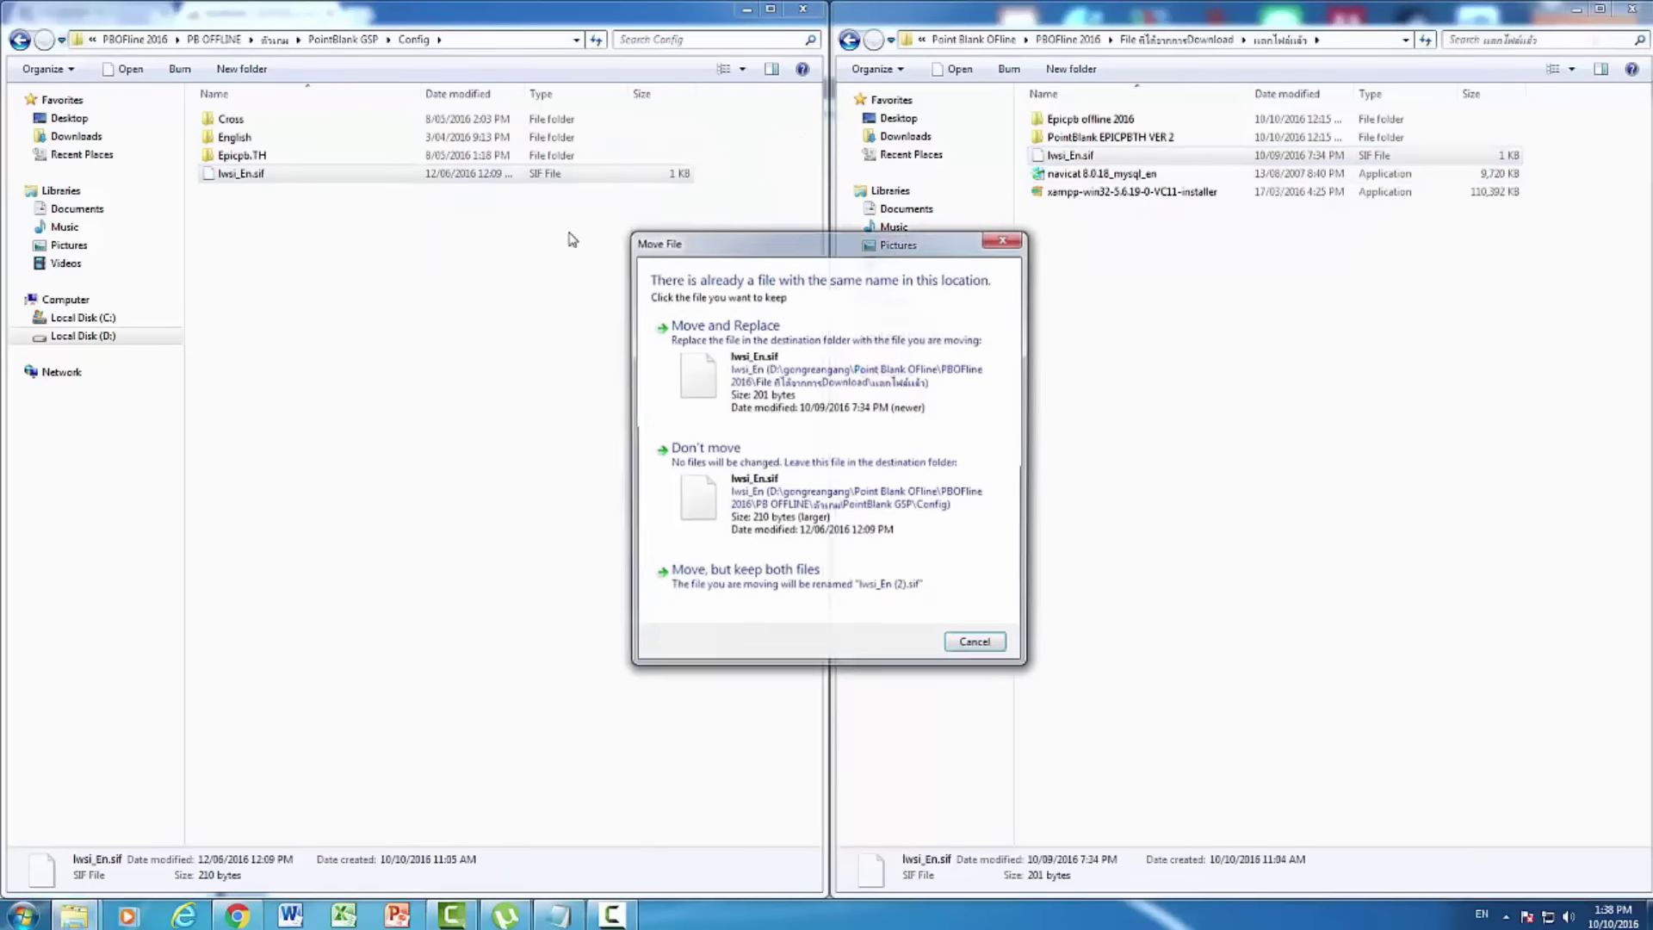
{"action": "left_click", "coordinate": [706, 292]}
{"action": "left_click", "coordinate": [549, 353]}
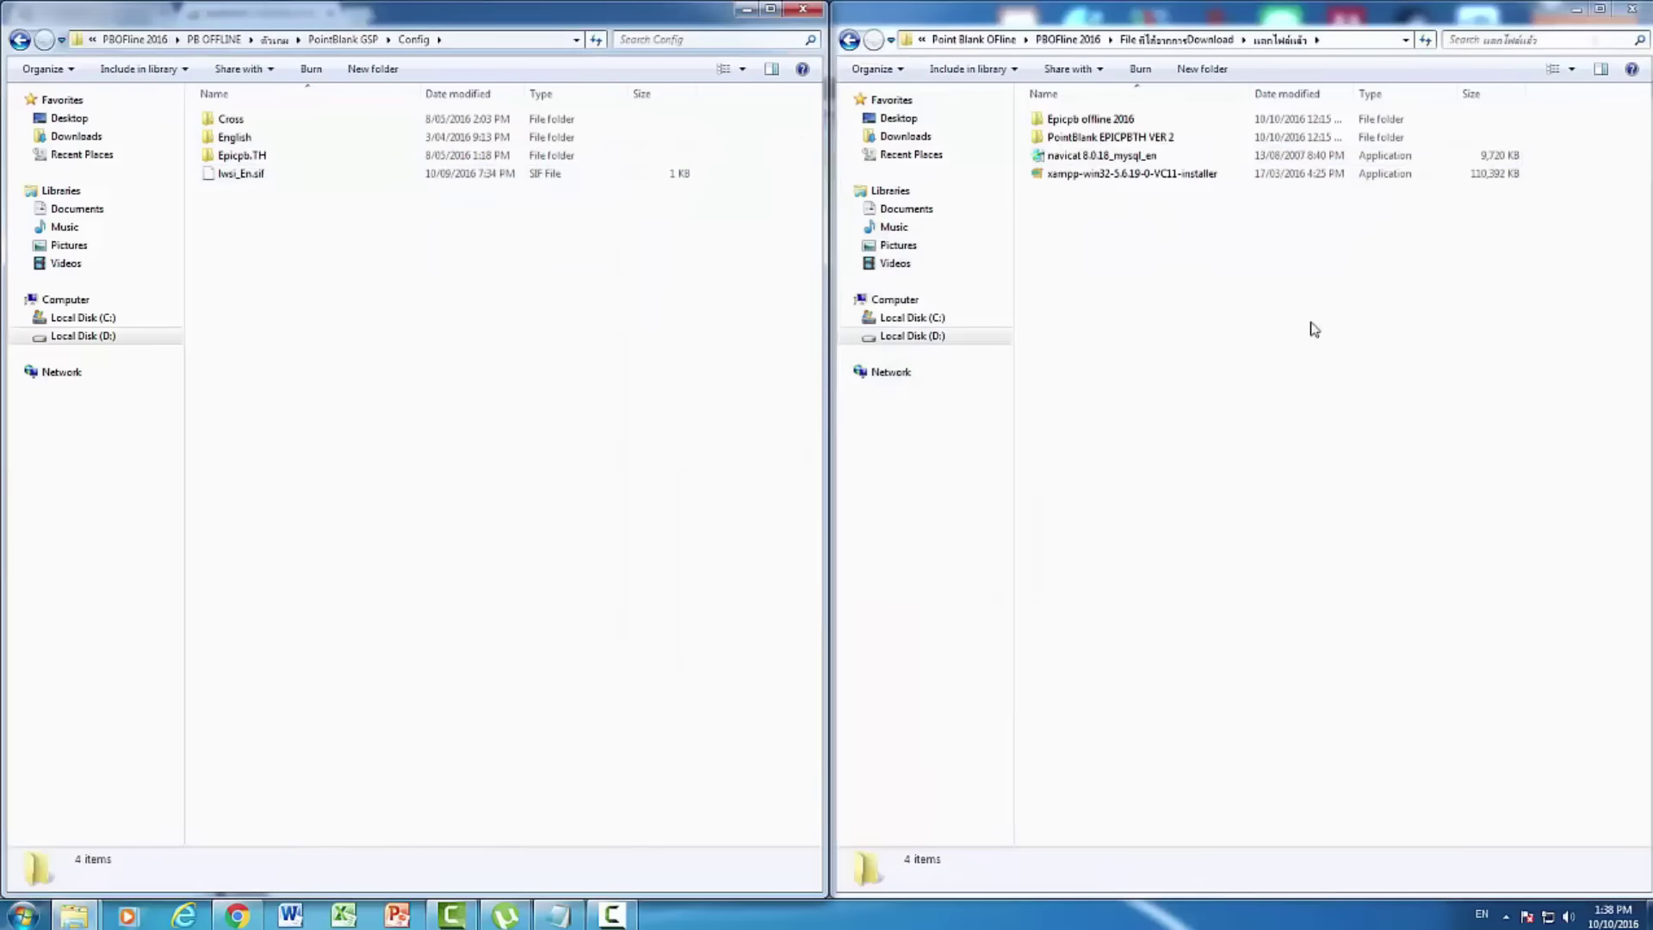
Return one window to File ที่ได้จากการDownload and the other to the PointBlank GSP folder
{"action": "left_click", "coordinate": [1309, 325]}
{"action": "left_click", "coordinate": [1219, 38]}
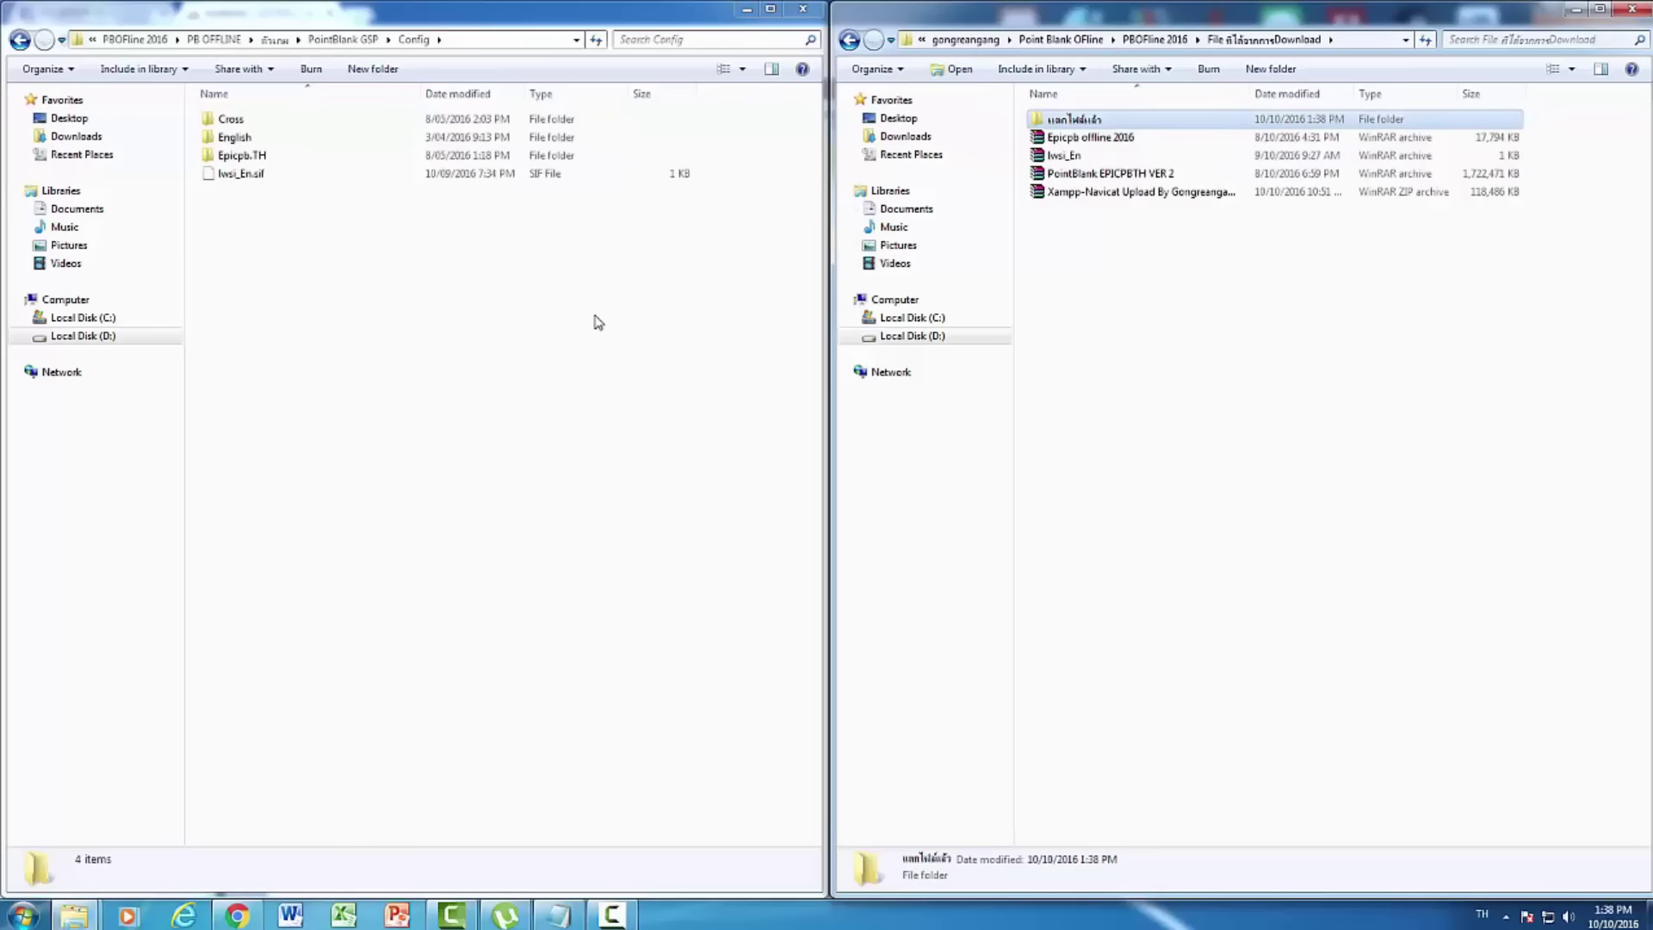
{"action": "left_click", "coordinate": [437, 310]}
{"action": "left_click", "coordinate": [343, 39]}
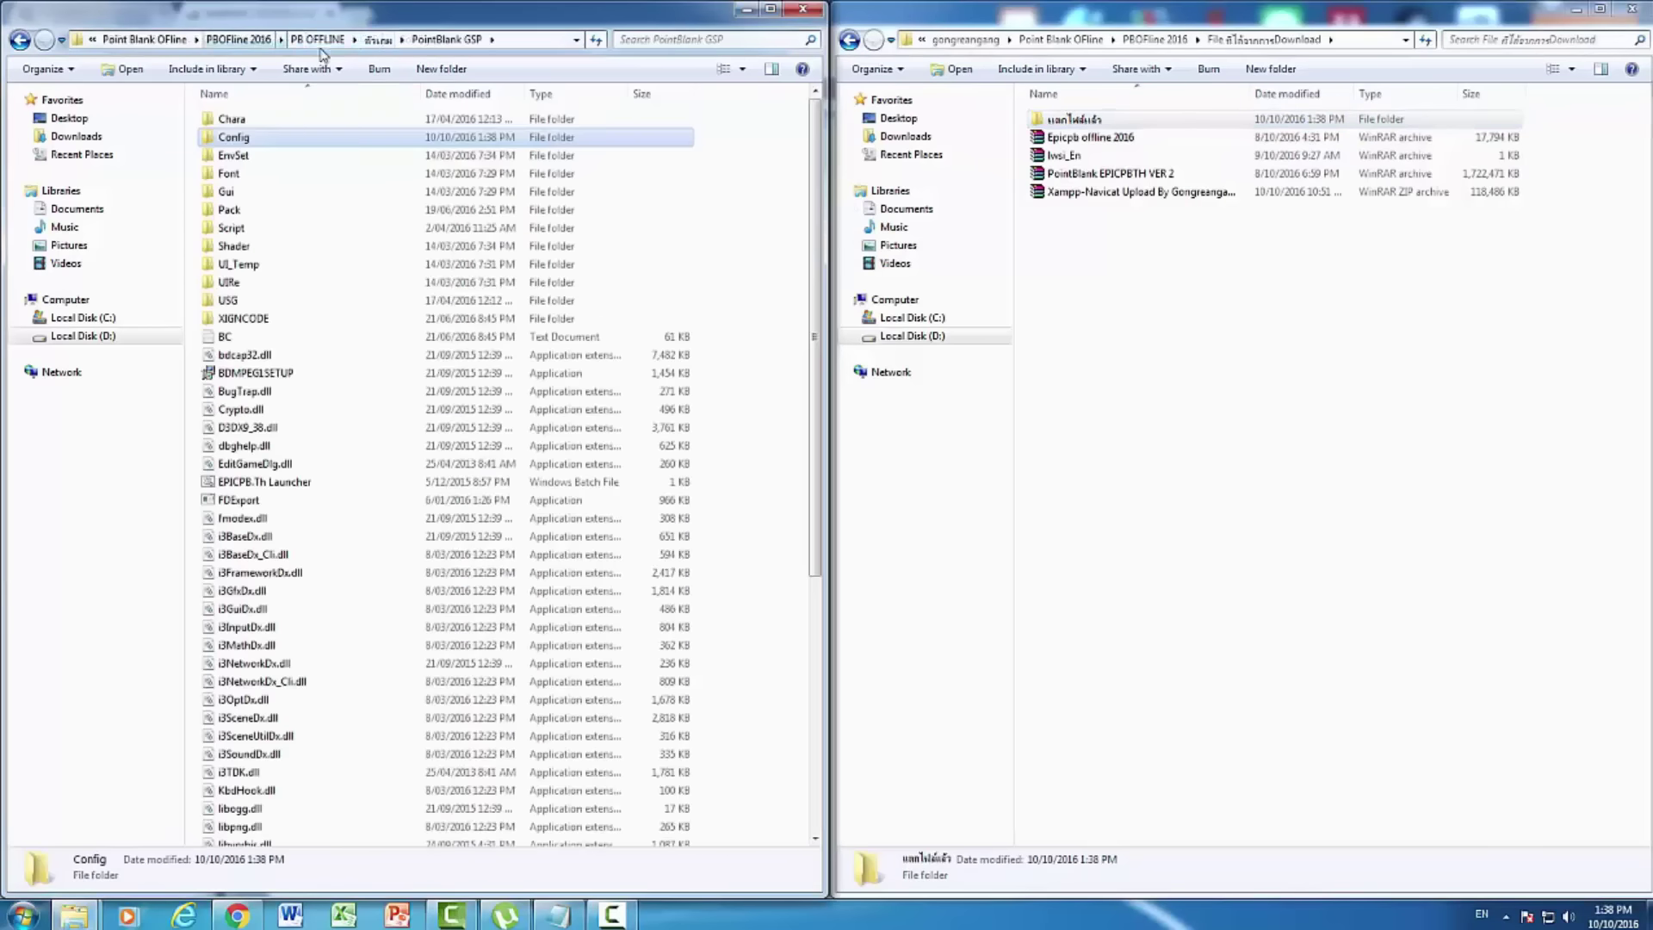
Run PBConfig from PointBlank GSP, set the resolution to 1360 x 768 (75 Hz), disable Vertical Sync. and save the configuration
{"action": "left_click", "coordinate": [333, 394]}
{"action": "scroll", "coordinate": [348, 571], "scroll_direction": "down", "scroll_amount": 5}
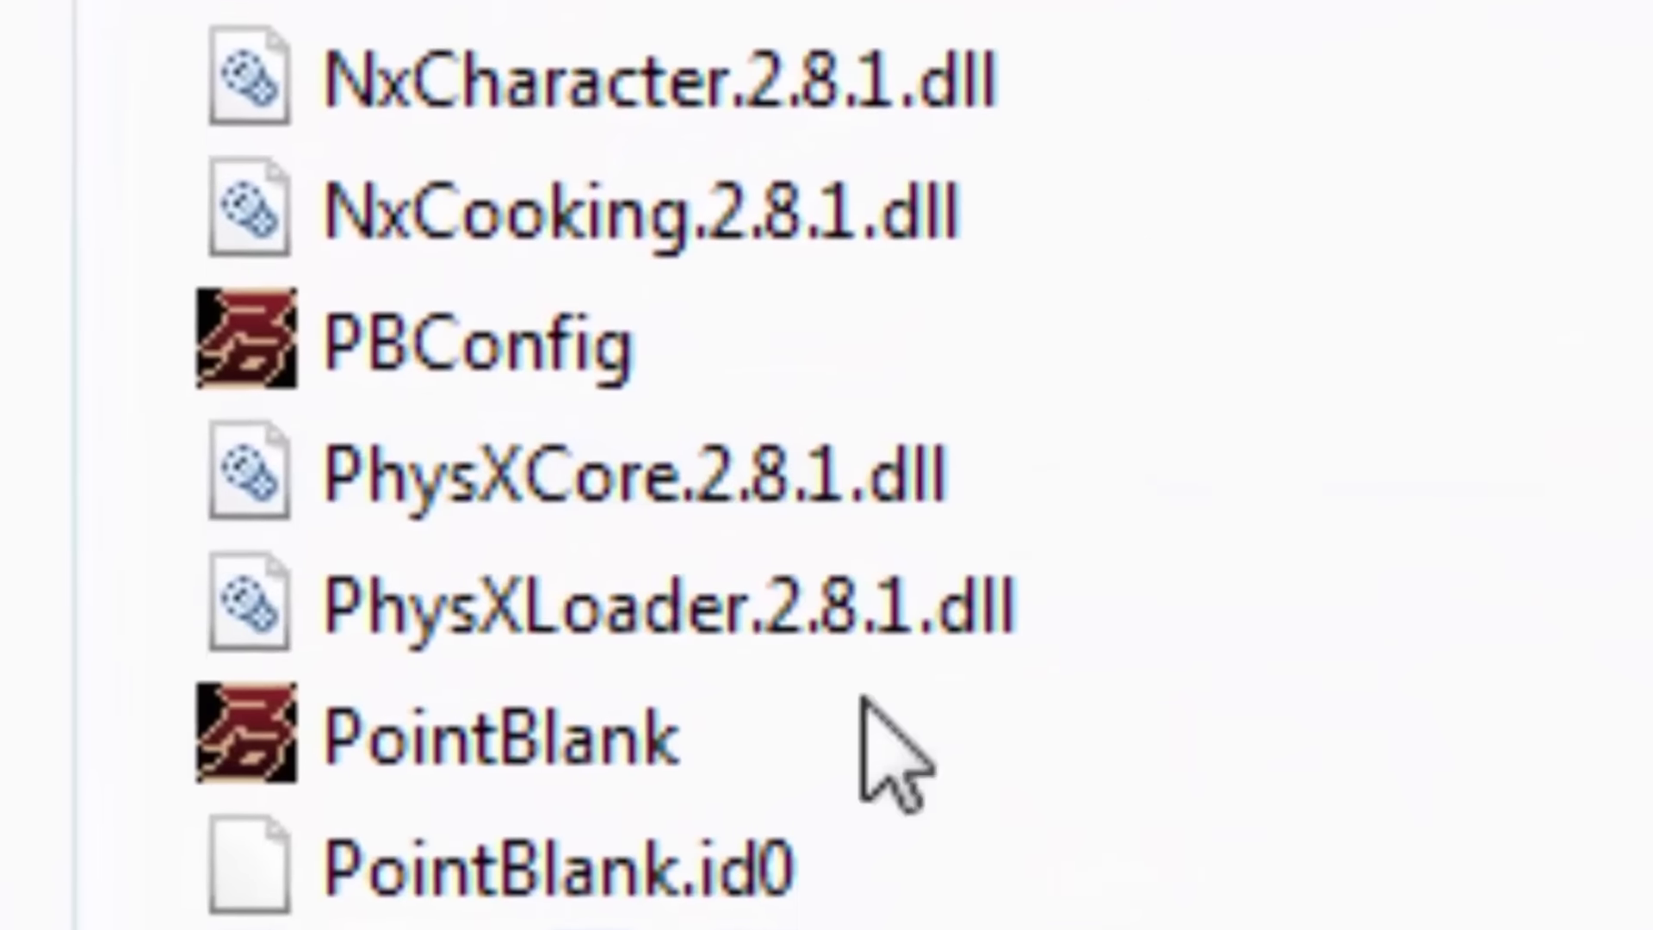
{"action": "double_click", "coordinate": [283, 655]}
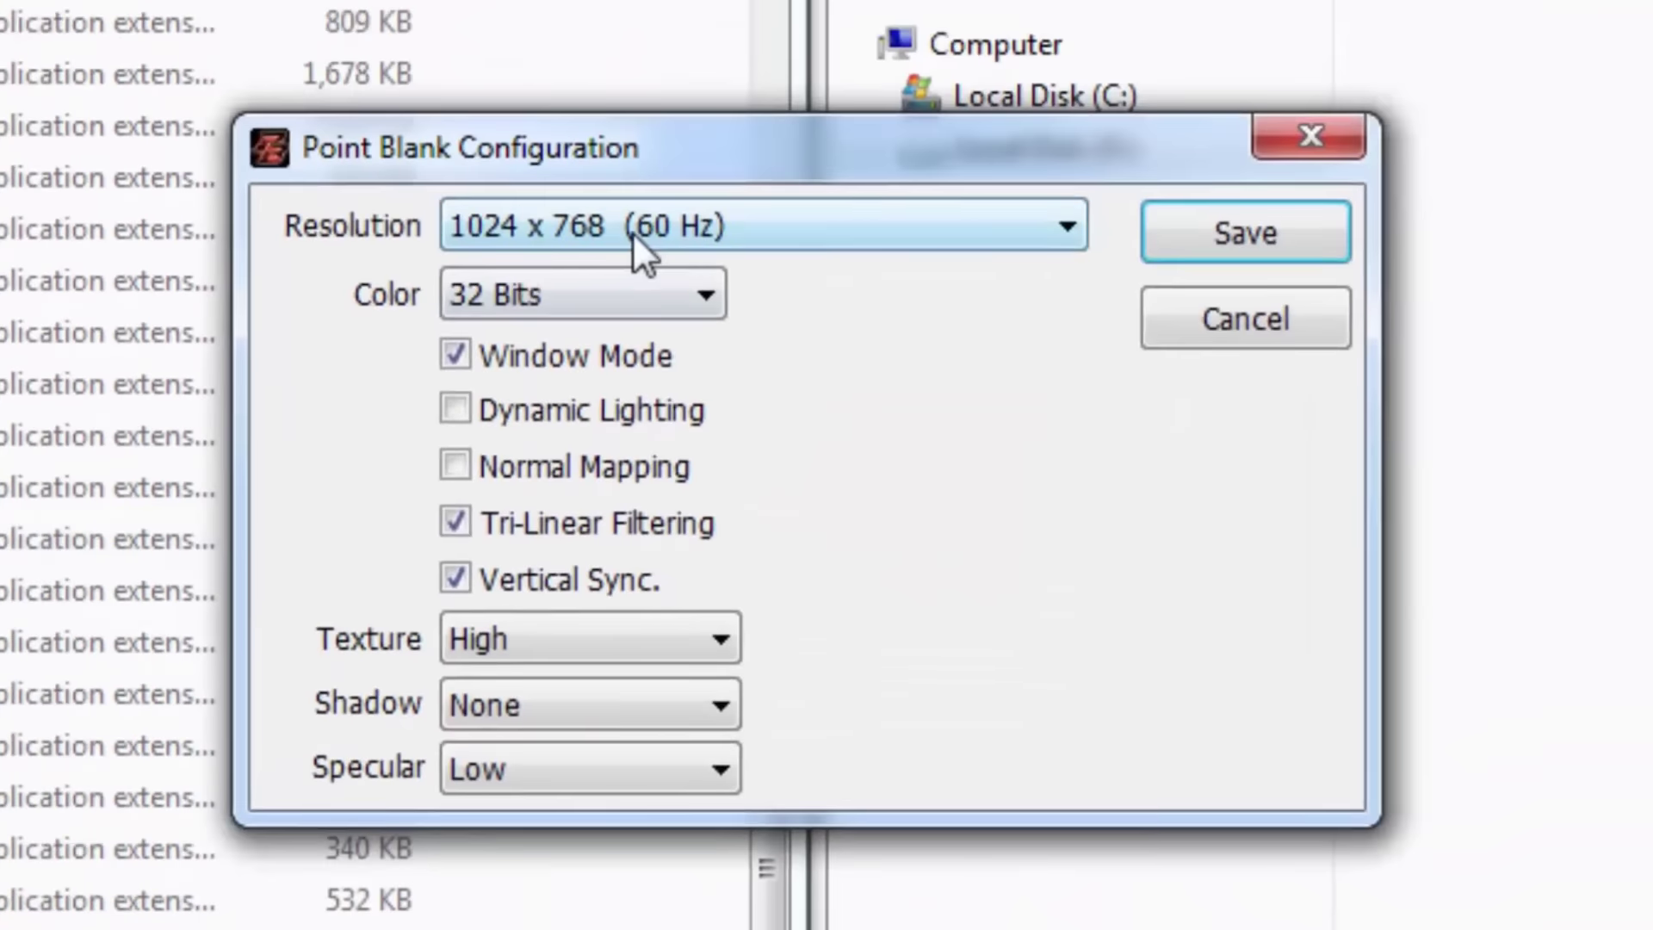
{"action": "left_click", "coordinate": [632, 231]}
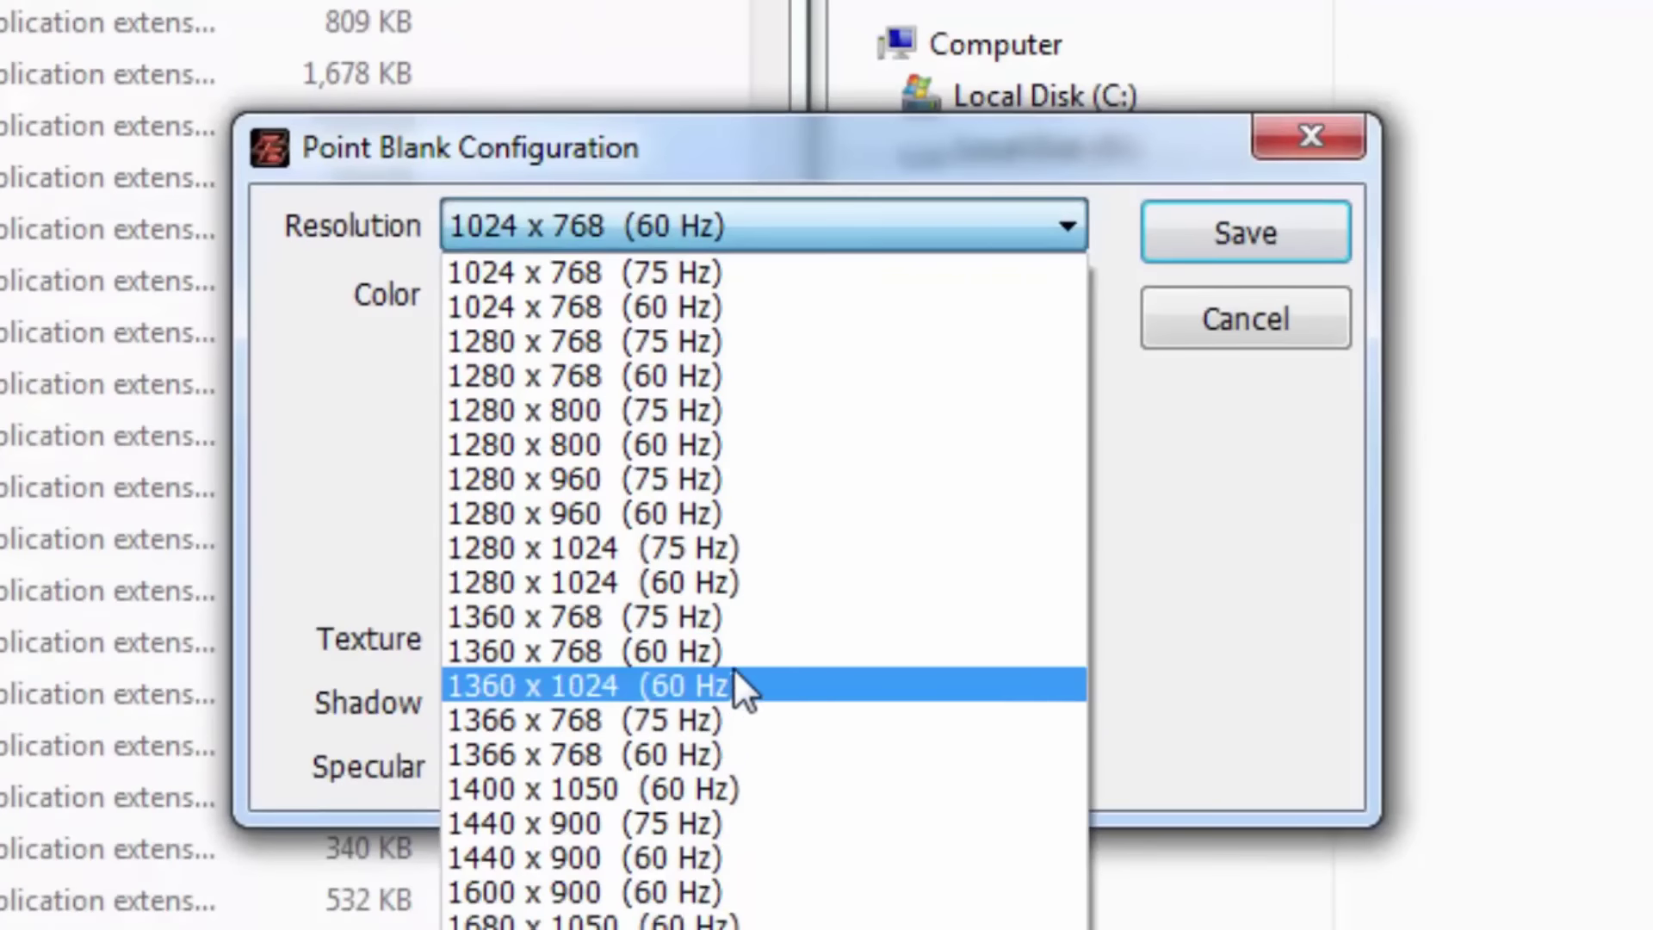
{"action": "left_click", "coordinate": [767, 622]}
{"action": "left_click", "coordinate": [521, 561]}
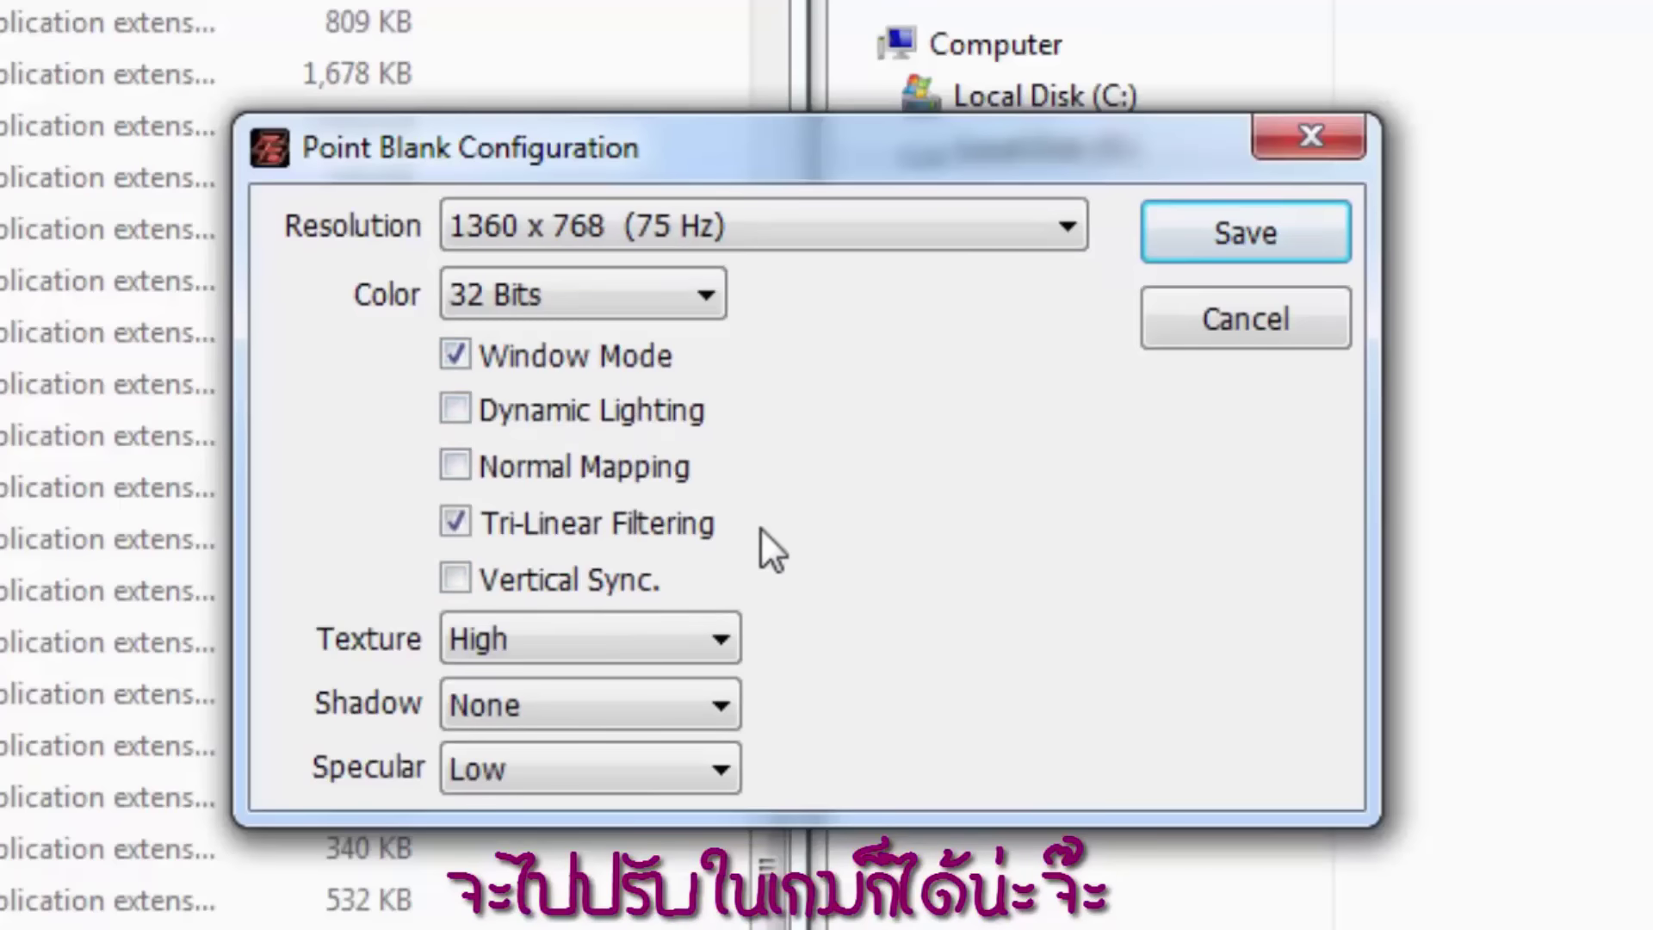
{"action": "left_click", "coordinate": [1253, 251]}
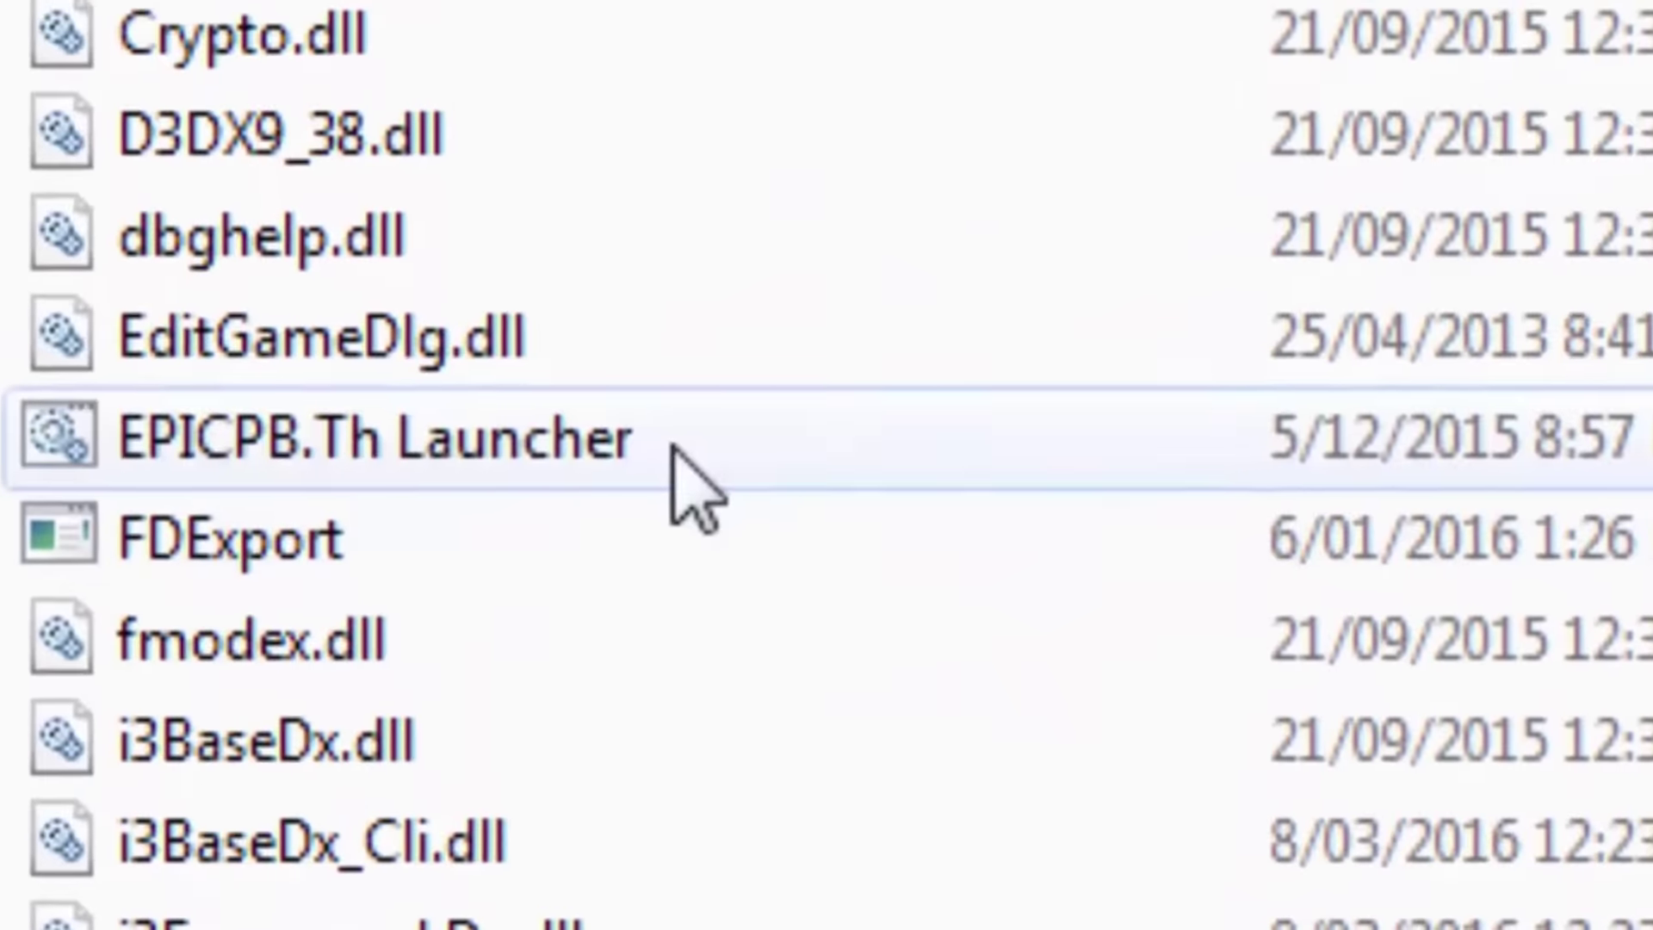
Start the game with the EPICPB.Th Launcher batch file in the PointBlank GSP folder
{"action": "left_click", "coordinate": [480, 469]}
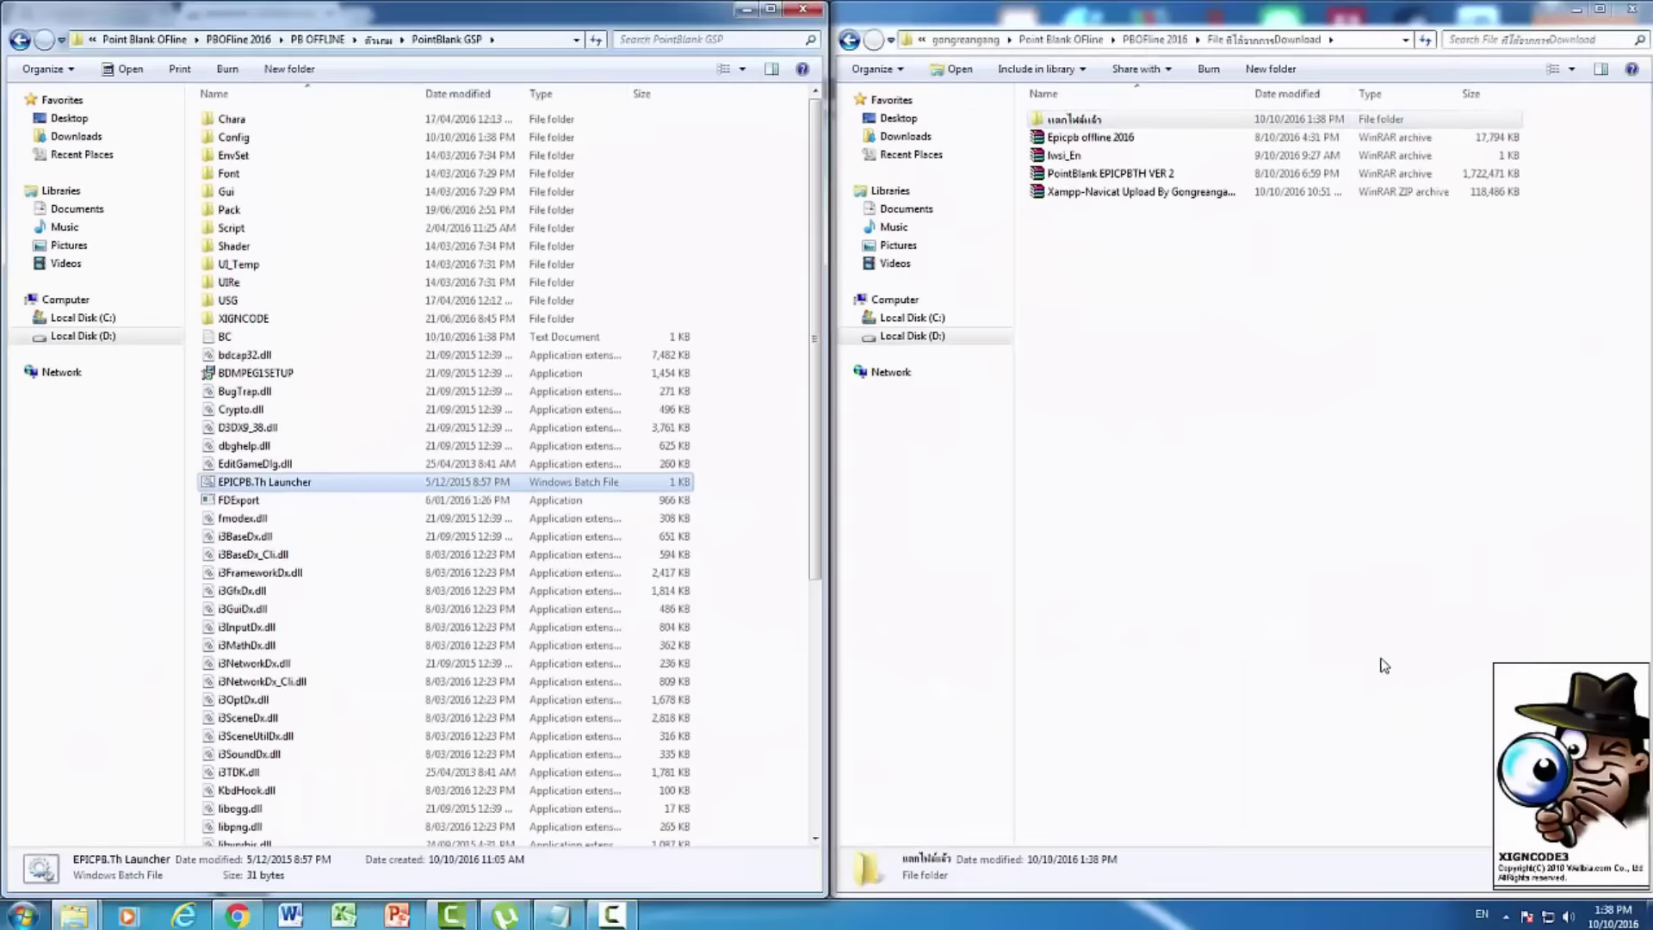
Close the File ที่ได้จากการDownload folder window, minimize the browser and maximize the PointBlank GSP folder window
{"action": "left_click", "coordinate": [1631, 9]}
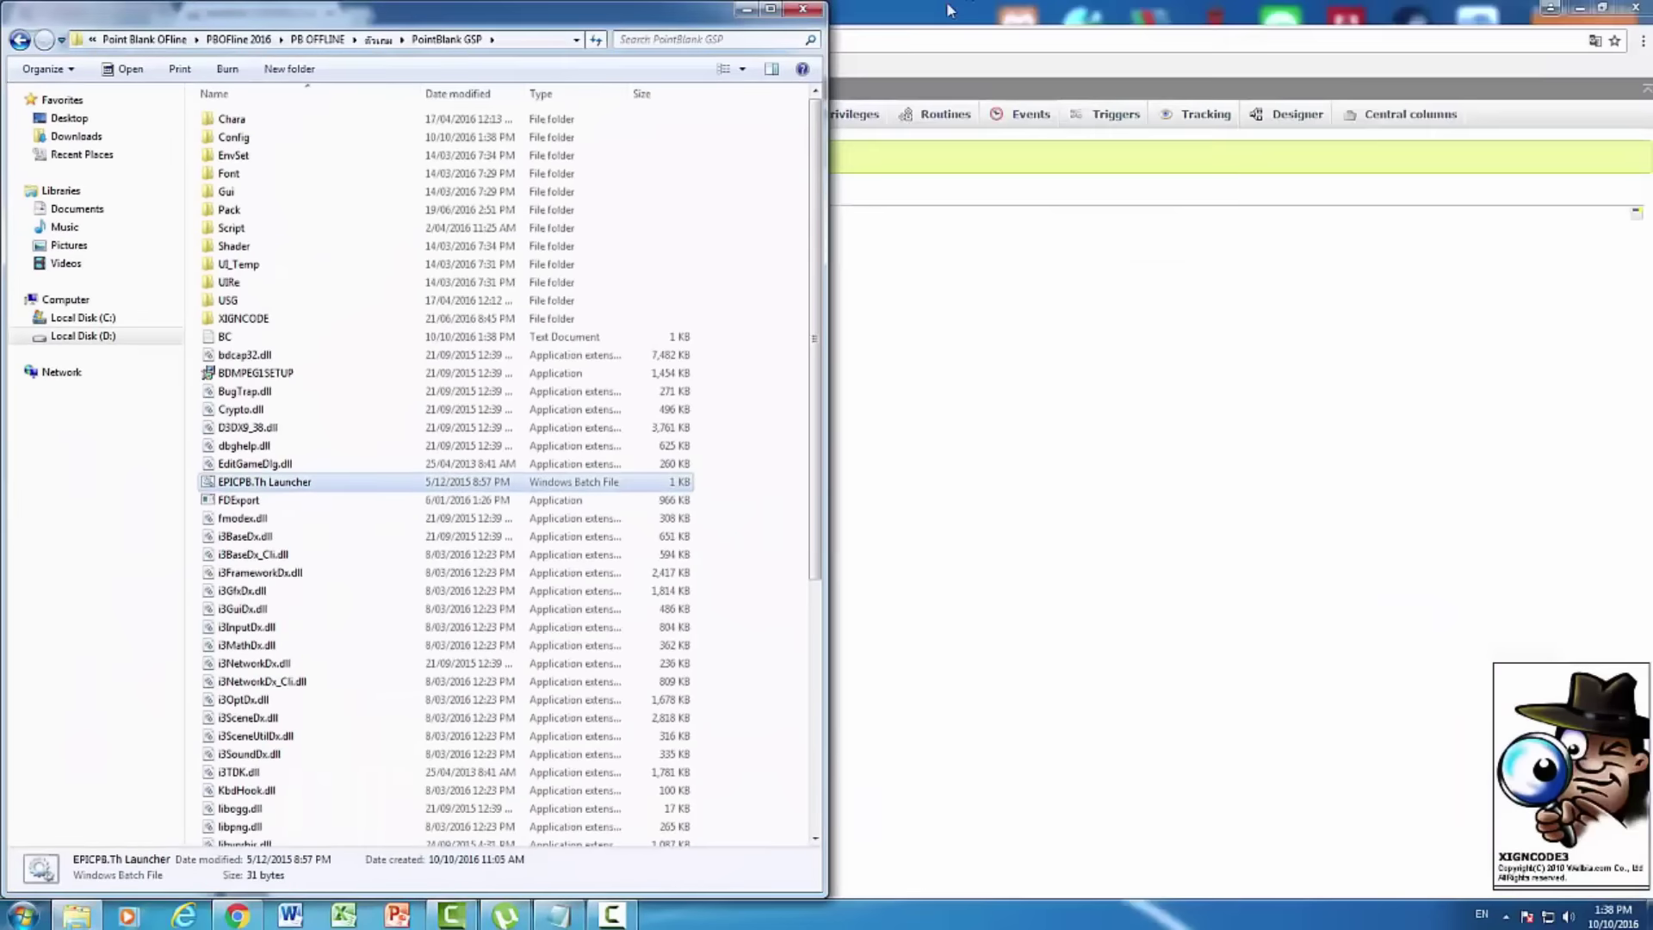
{"action": "left_click", "coordinate": [1366, 26]}
{"action": "left_click", "coordinate": [1580, 9]}
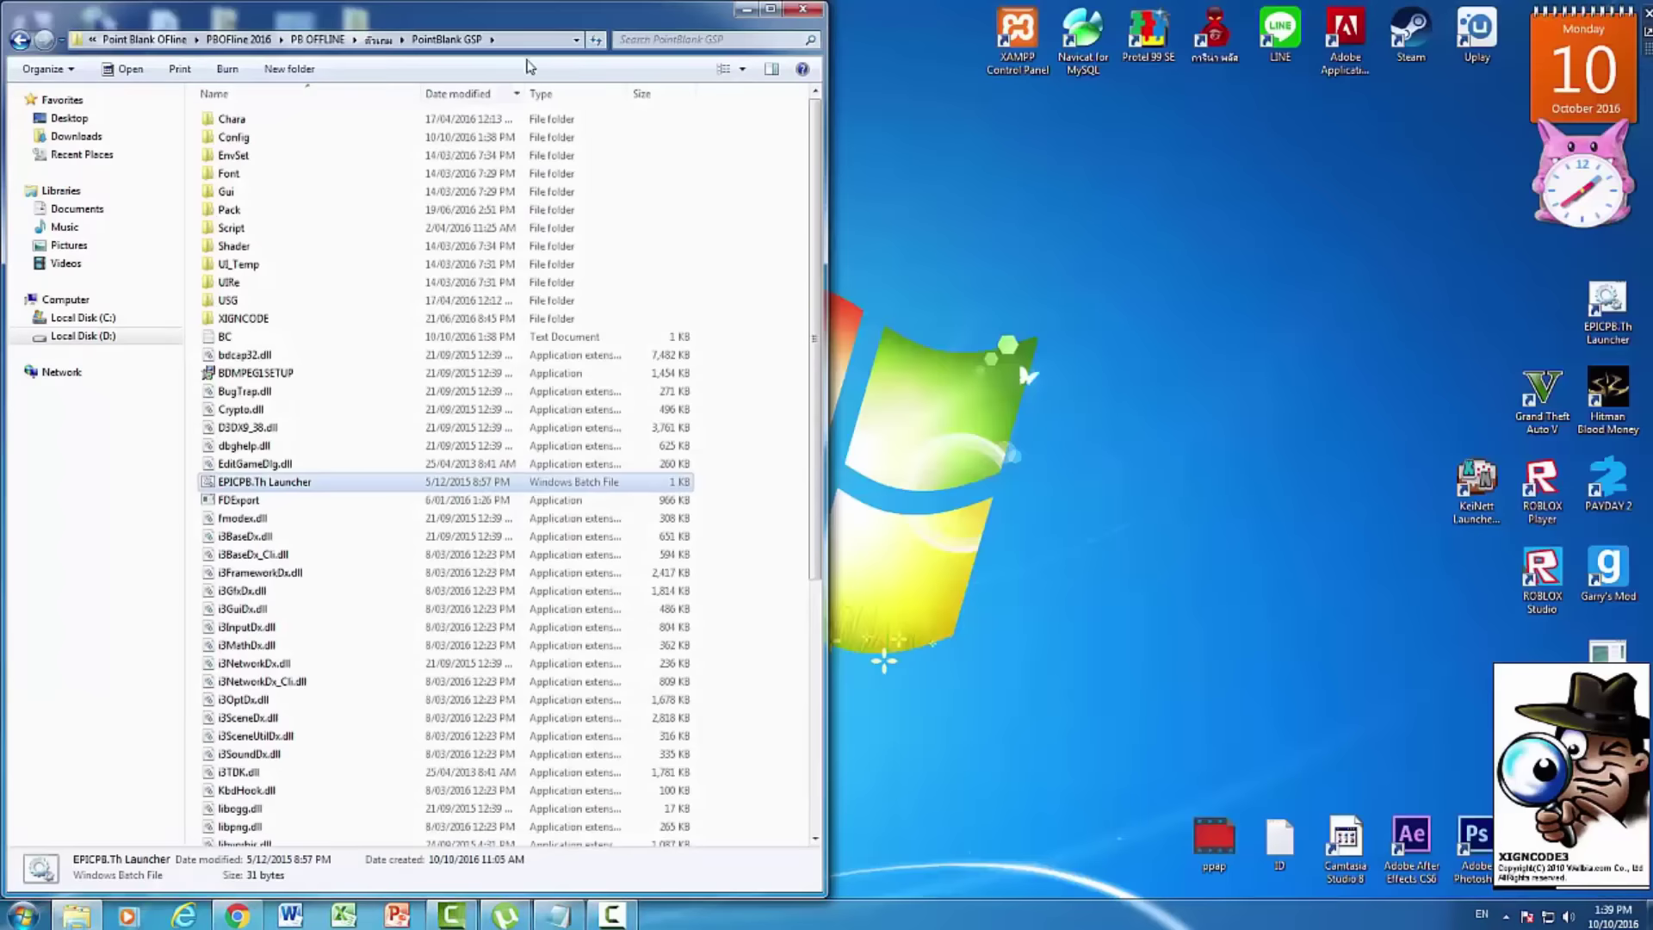
{"action": "left_click", "coordinate": [771, 10]}
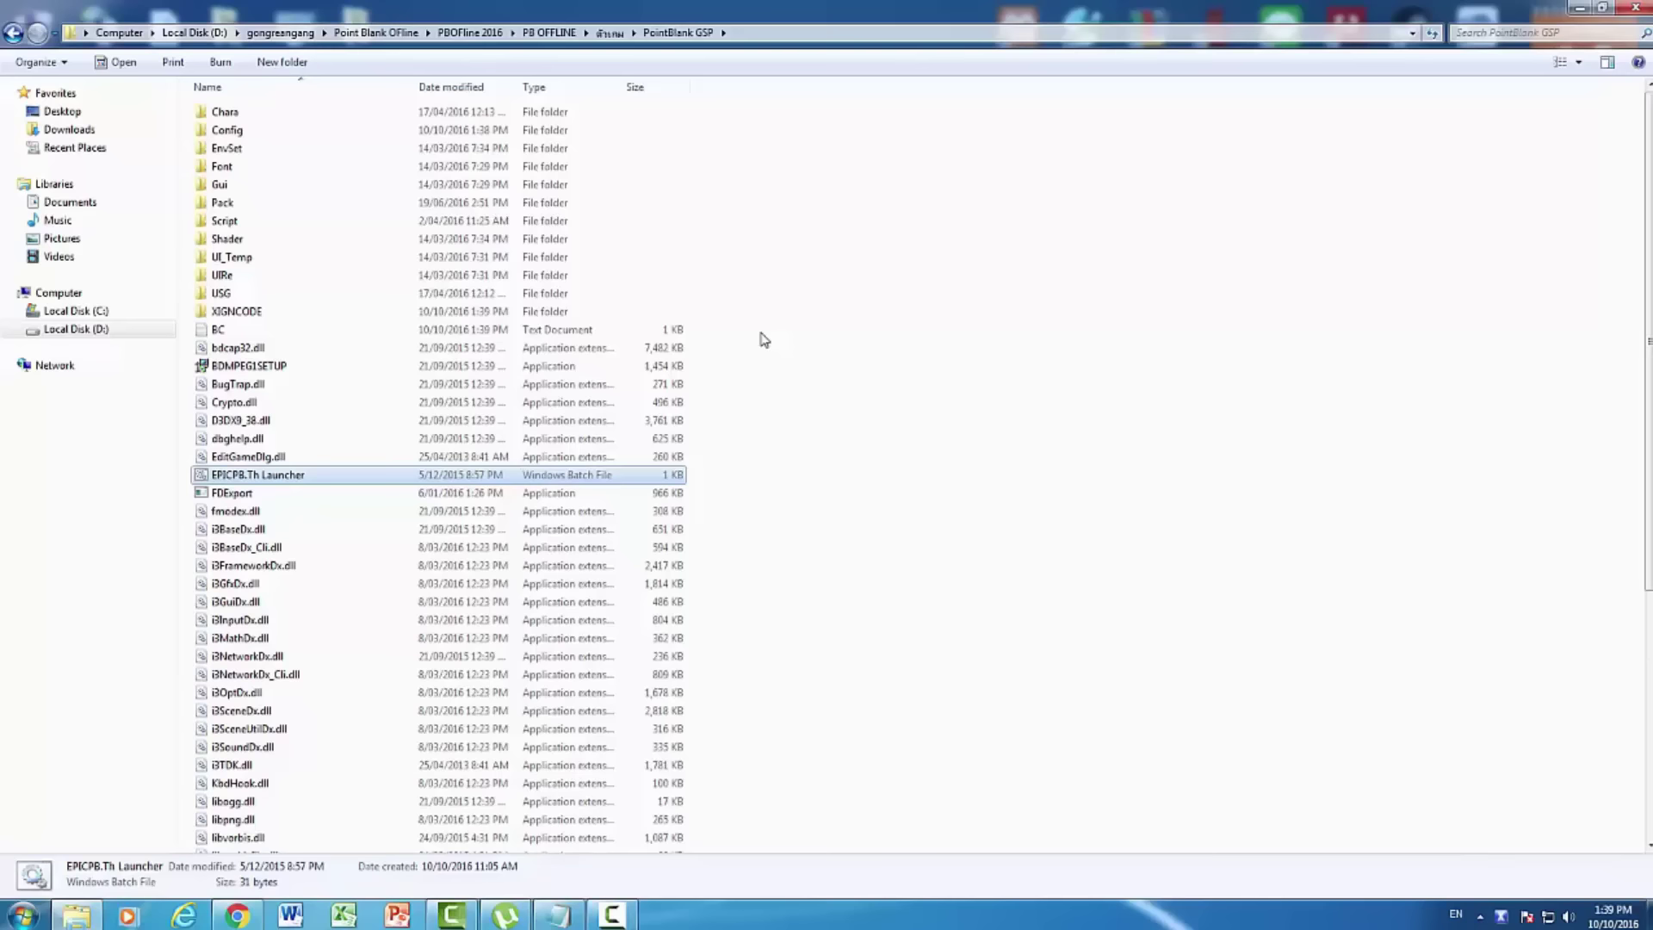
Run PointBlank Server from the Epicpb offline 2016 folder inside ตัวเซิฟ in PB OFFLINE
{"action": "left_click", "coordinate": [575, 32]}
{"action": "left_click", "coordinate": [312, 130]}
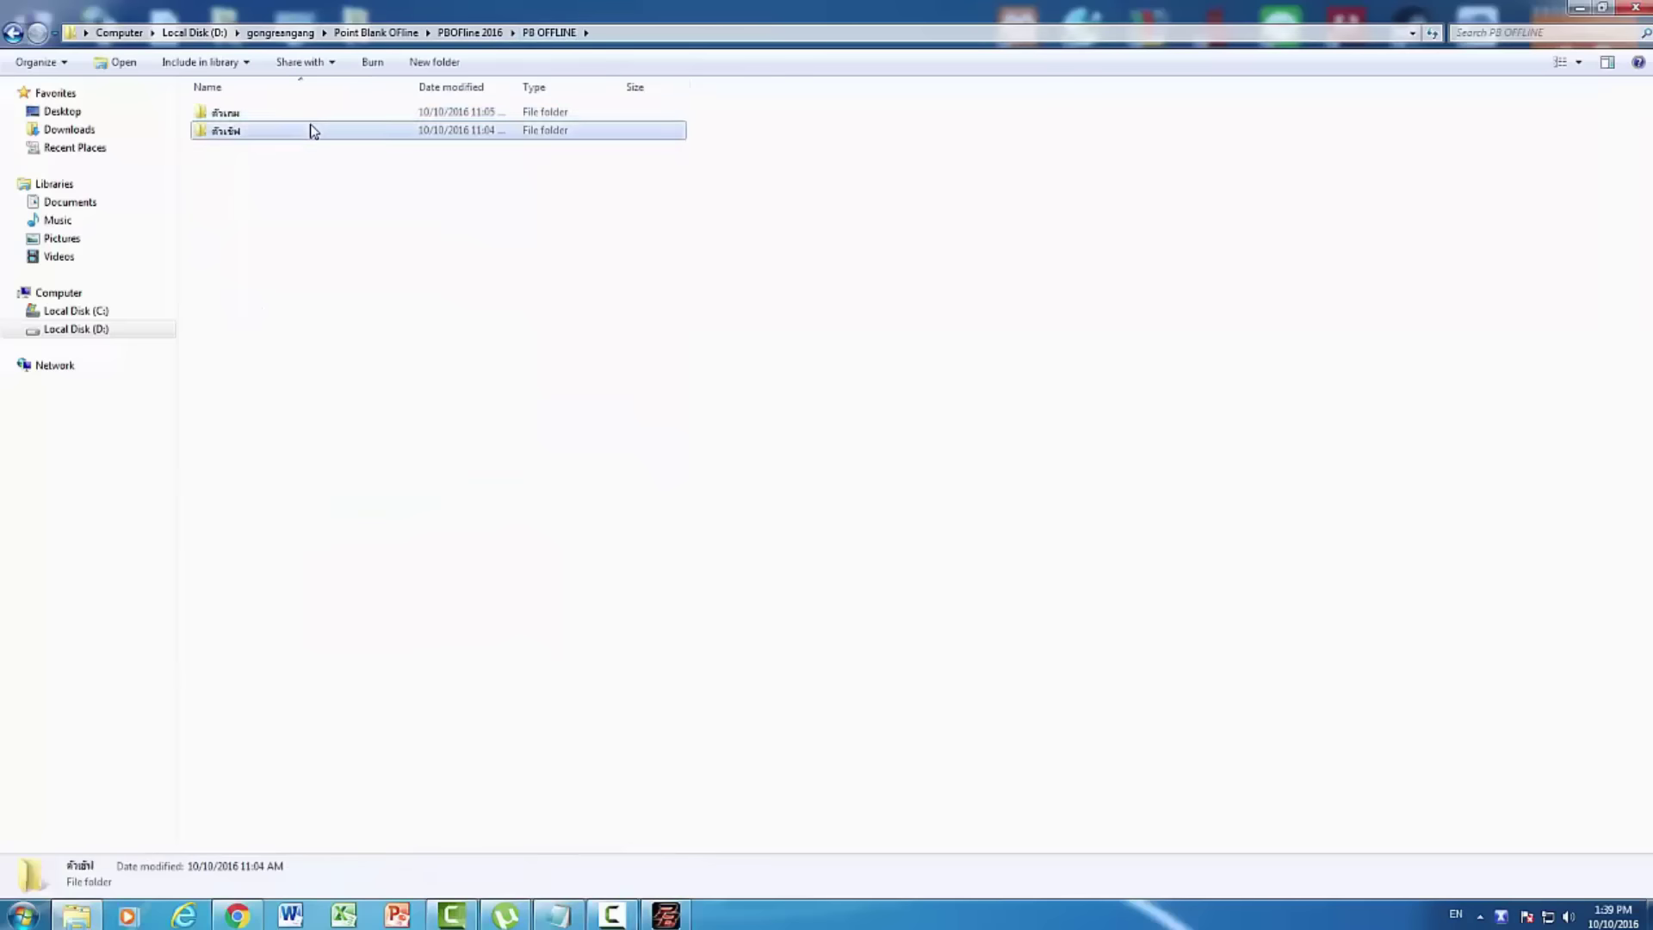
{"action": "double_click", "coordinate": [312, 130]}
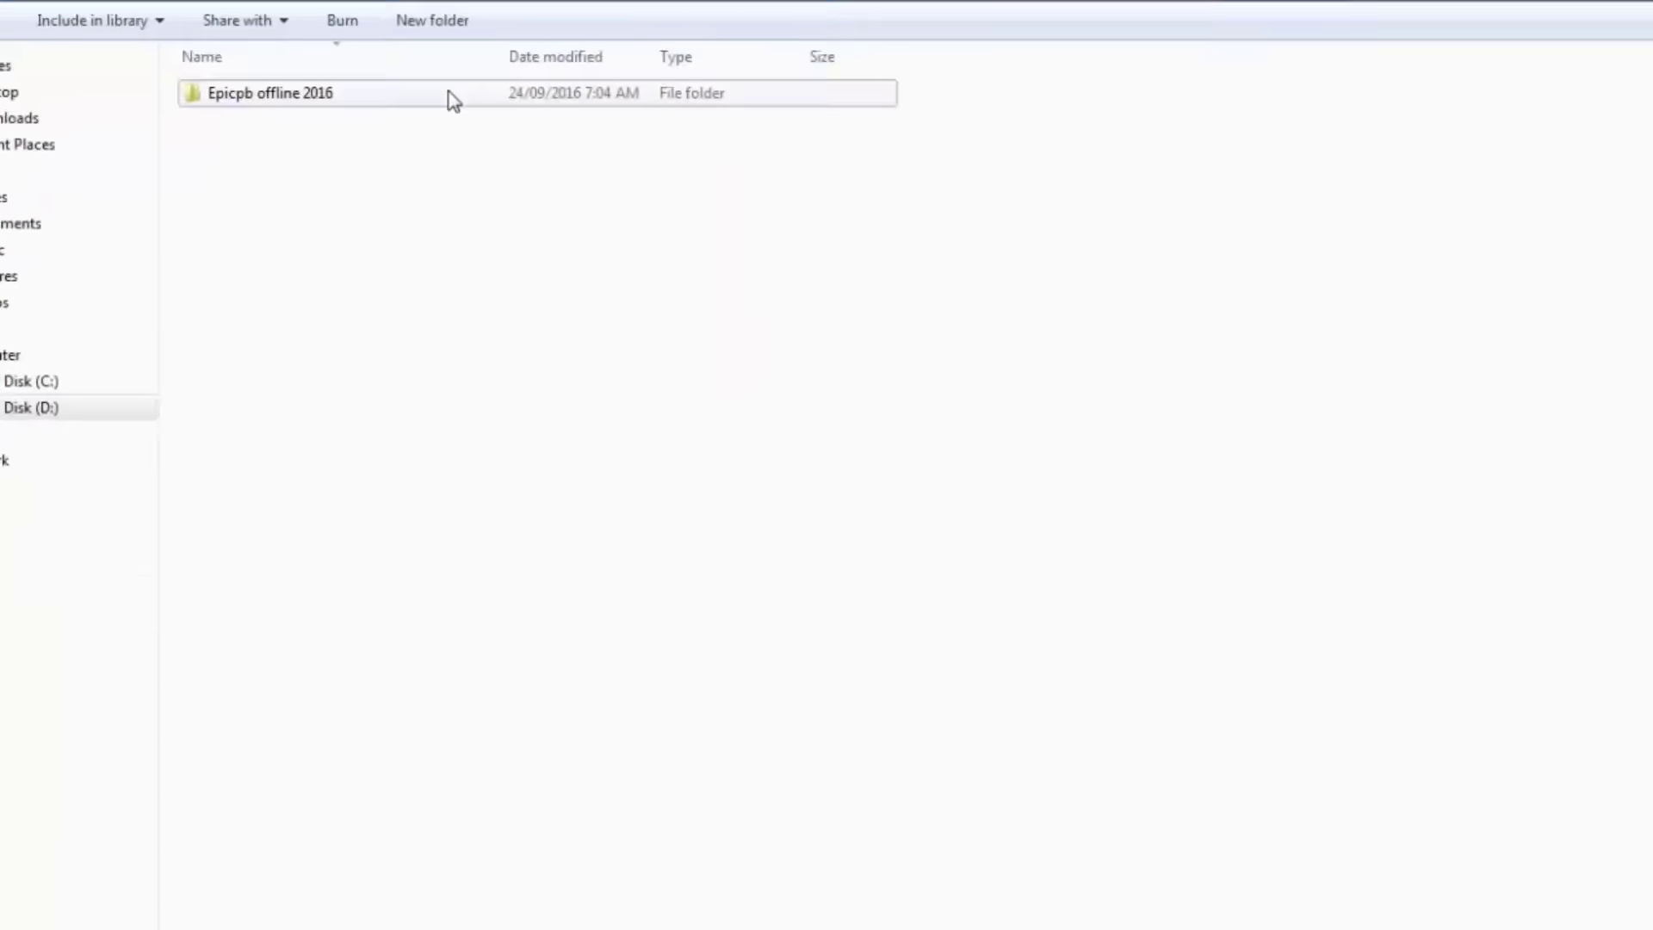
{"action": "double_click", "coordinate": [454, 101]}
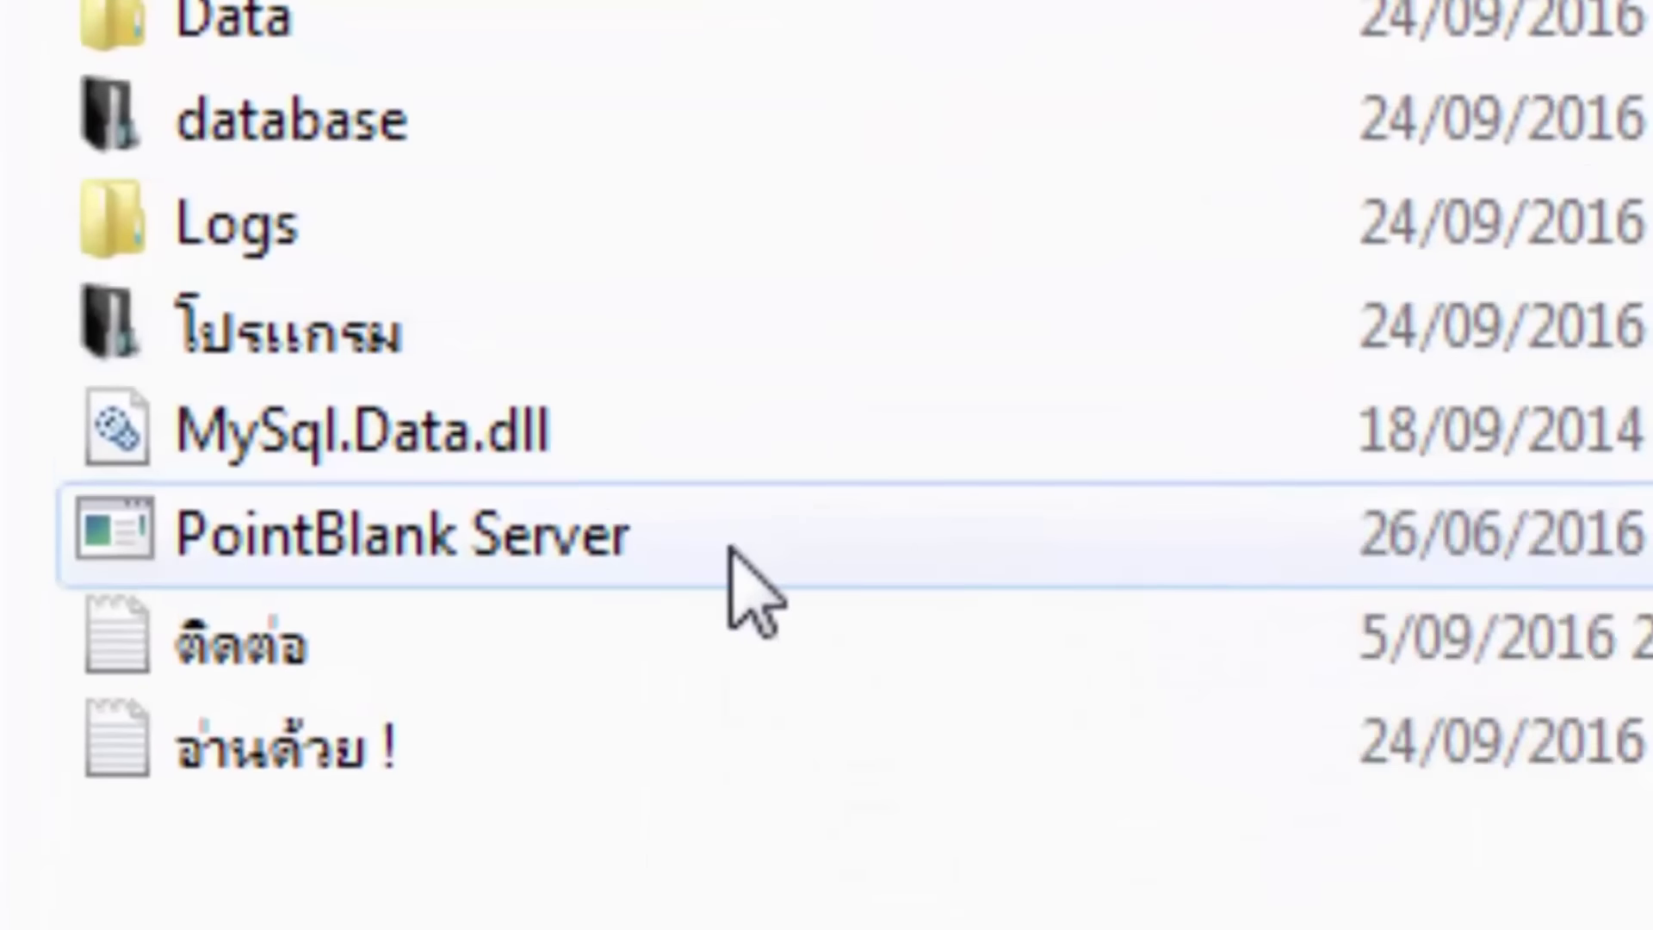
{"action": "double_click", "coordinate": [747, 551]}
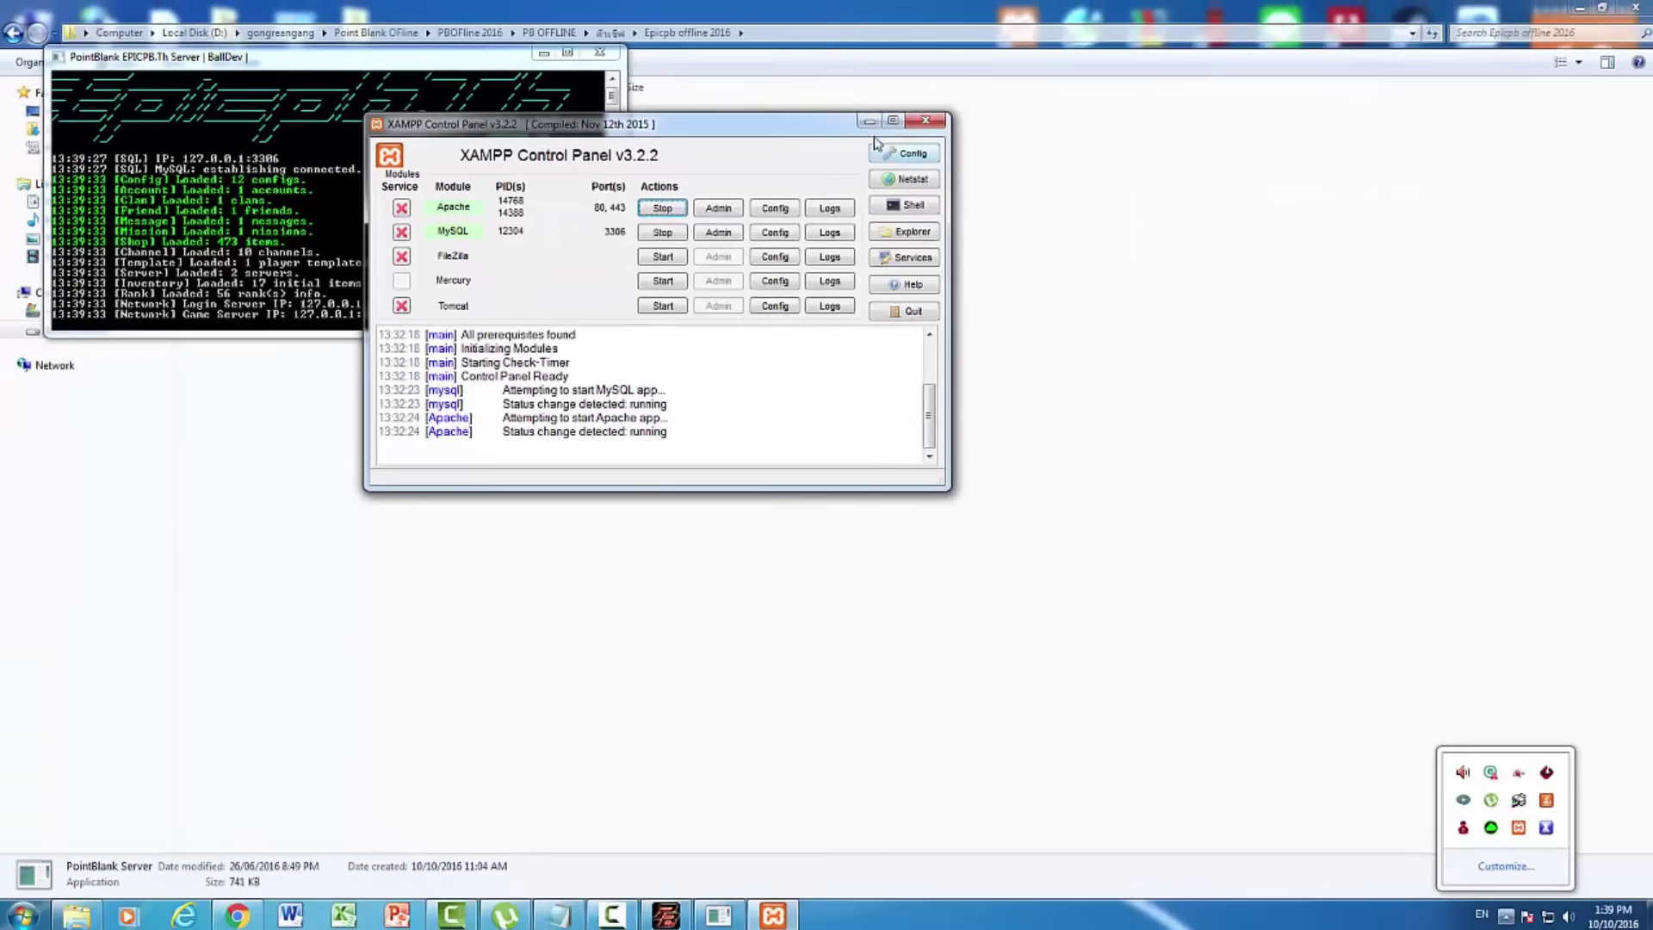
Minimize the XAMPP Control Panel and switch to the running game
{"action": "left_click", "coordinate": [869, 121]}
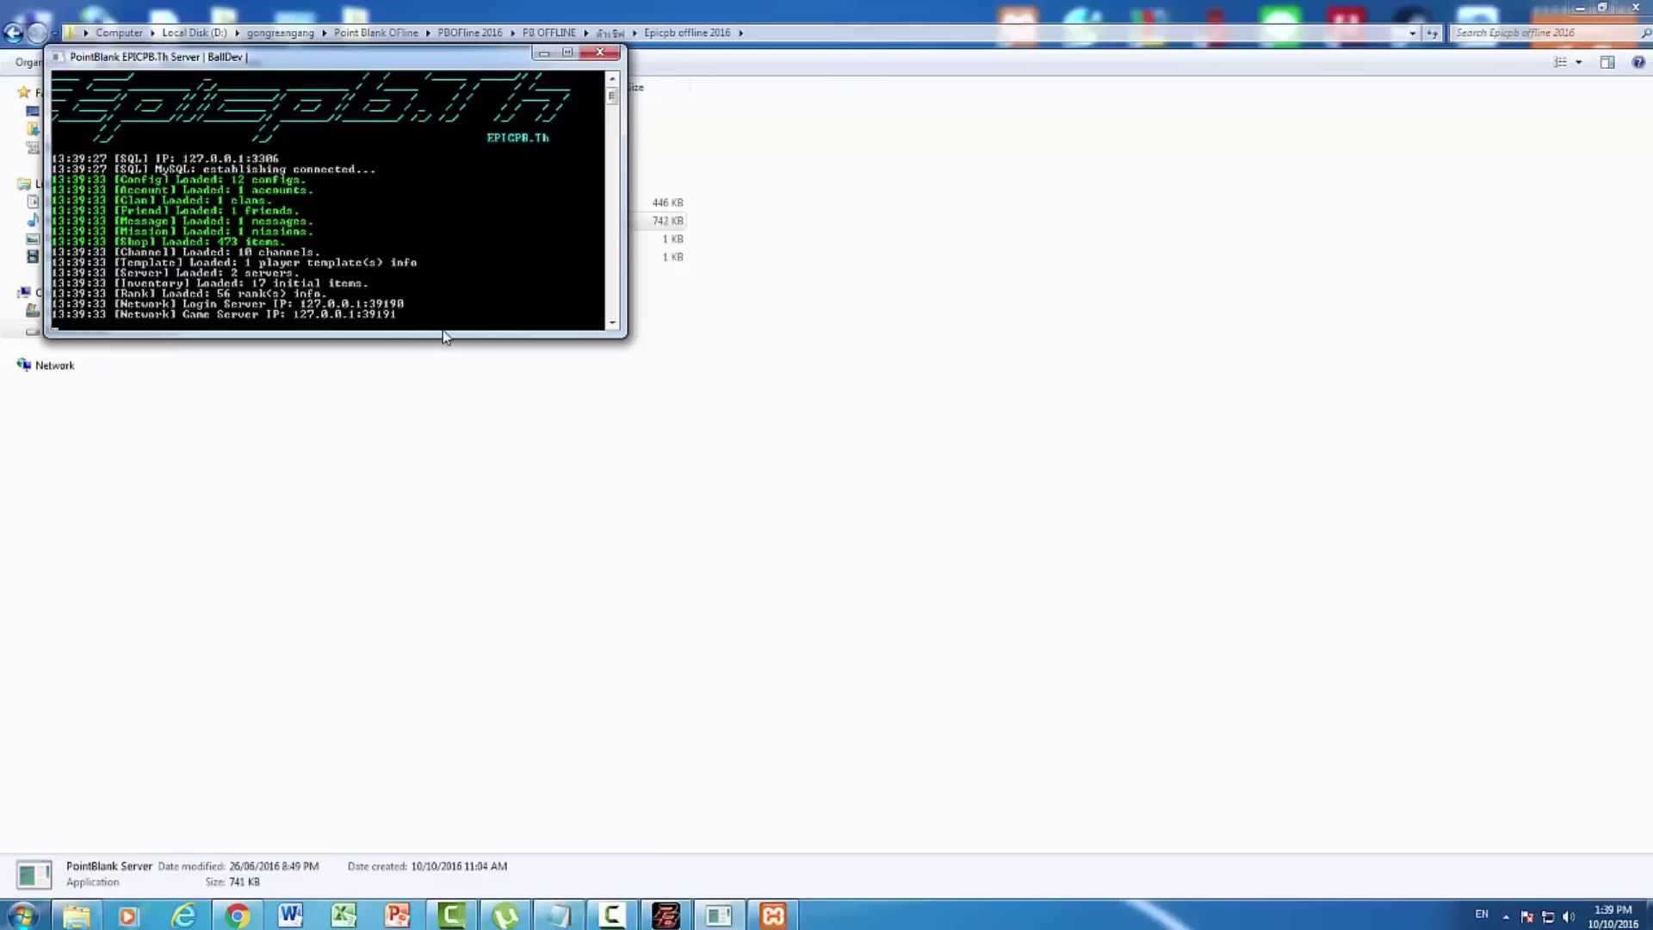
{"action": "left_click", "coordinate": [665, 914]}
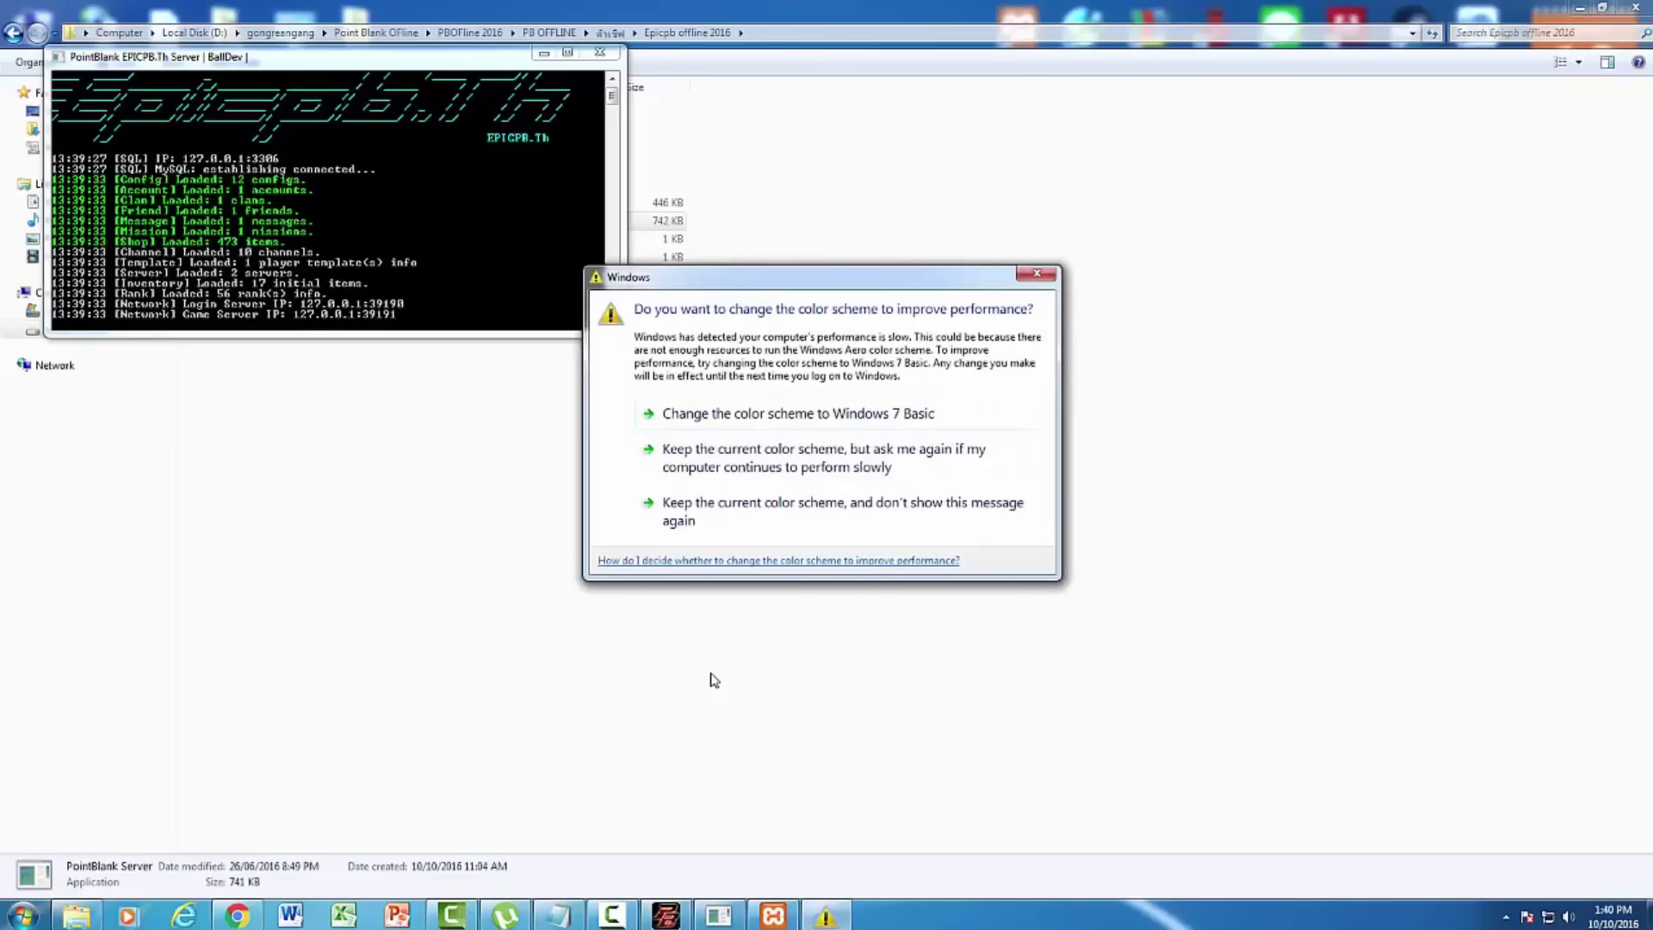
{"action": "left_click", "coordinate": [23, 914]}
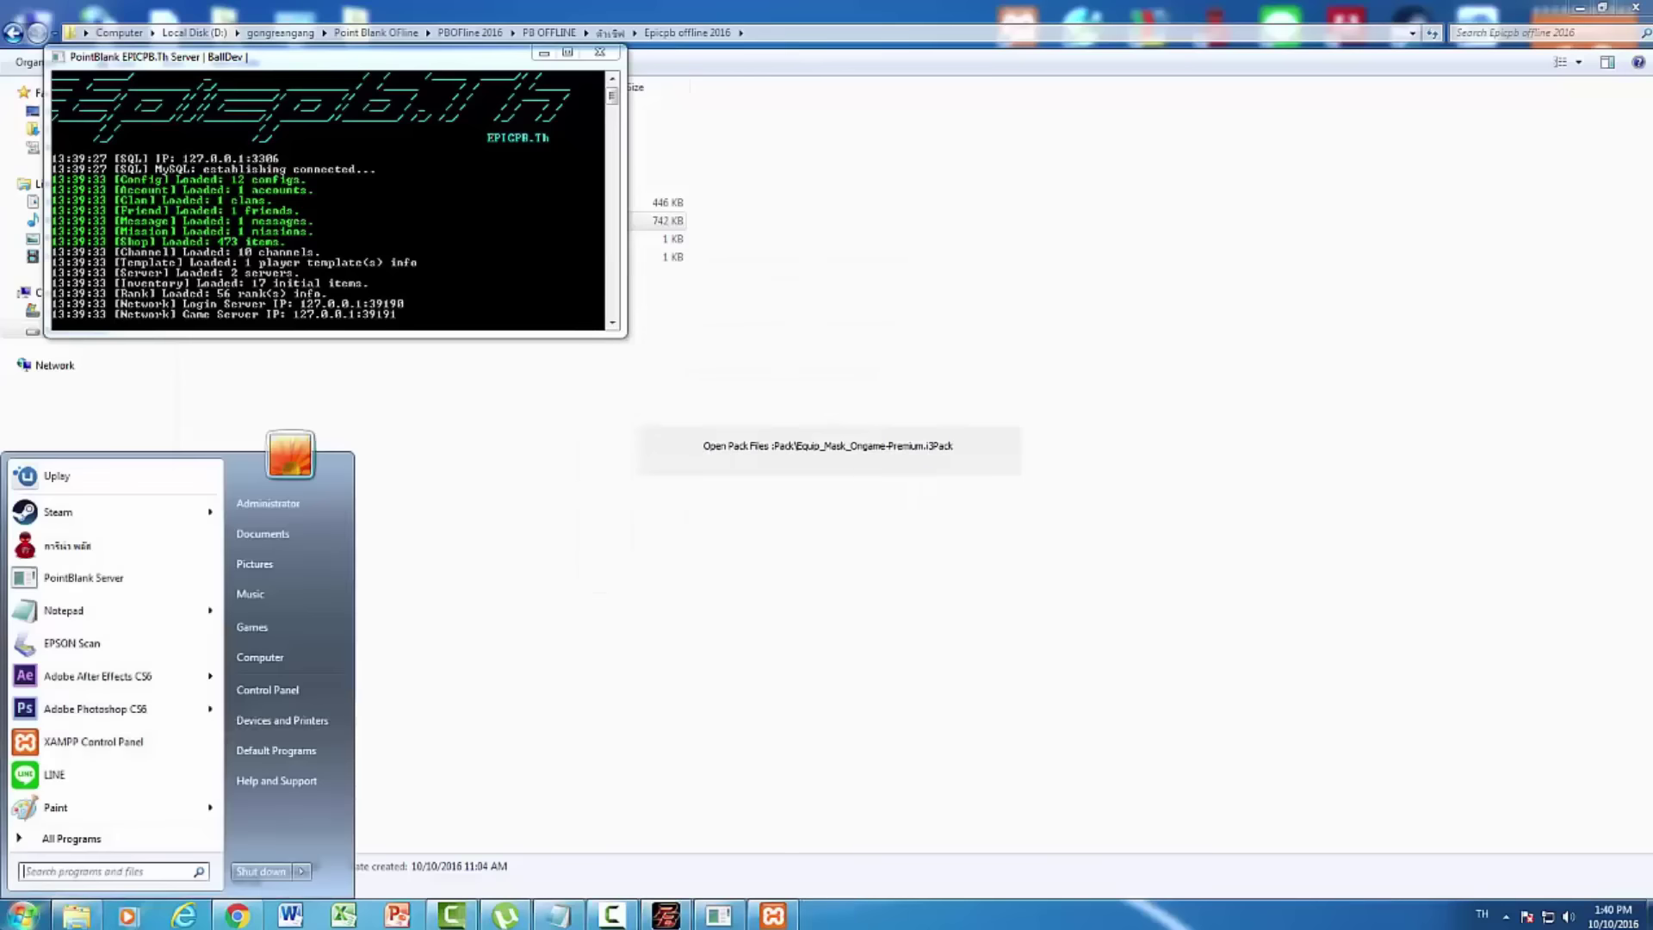
{"action": "right_click", "coordinate": [279, 657]}
{"action": "left_click", "coordinate": [343, 800]}
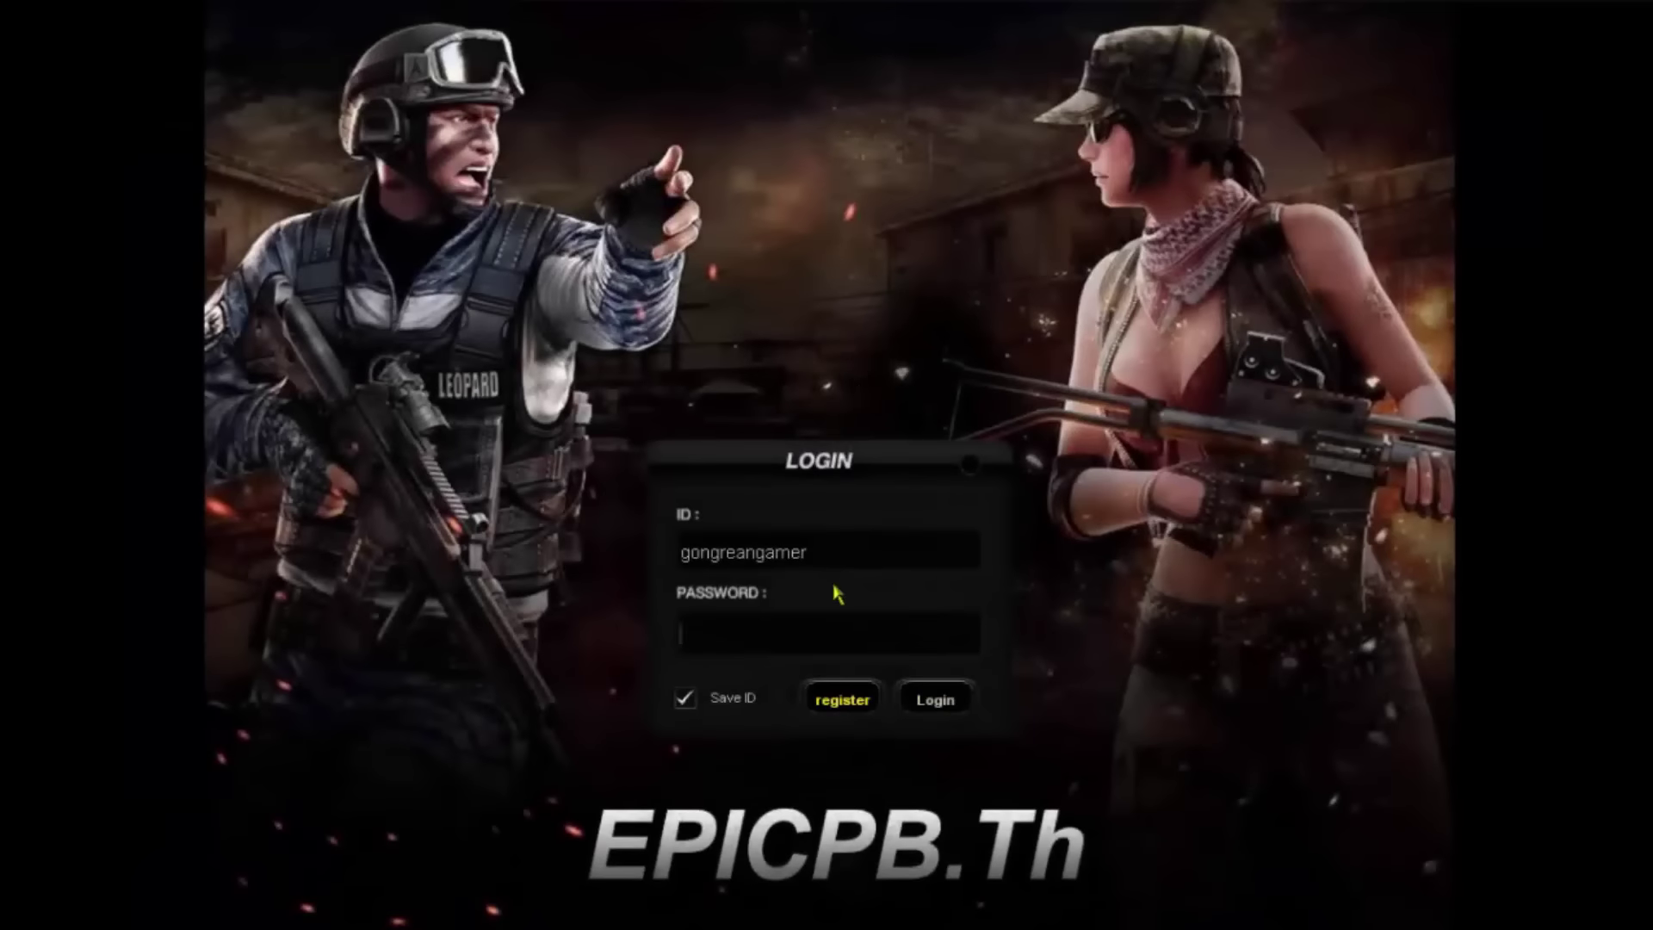
Clear the saved account ID from the ID field of the game's login form
{"action": "left_click", "coordinate": [832, 559]}
{"action": "key", "text": "BackSpace"}
{"action": "key", "text": "BackSpace"}
{"action": "key", "text": "BackSpace"}
{"action": "key", "text": "BackSpace"}
{"action": "key", "text": "BackSpace"}
{"action": "key", "text": "BackSpace"}
{"action": "key", "text": "BackSpace"}
{"action": "key", "text": "BackSpace"}
{"action": "key", "text": "BackSpace"}
{"action": "key", "text": "BackSpace"}
{"action": "key", "text": "BackSpace"}
{"action": "key", "text": "BackSpace"}
{"action": "key", "text": "BackSpace"}
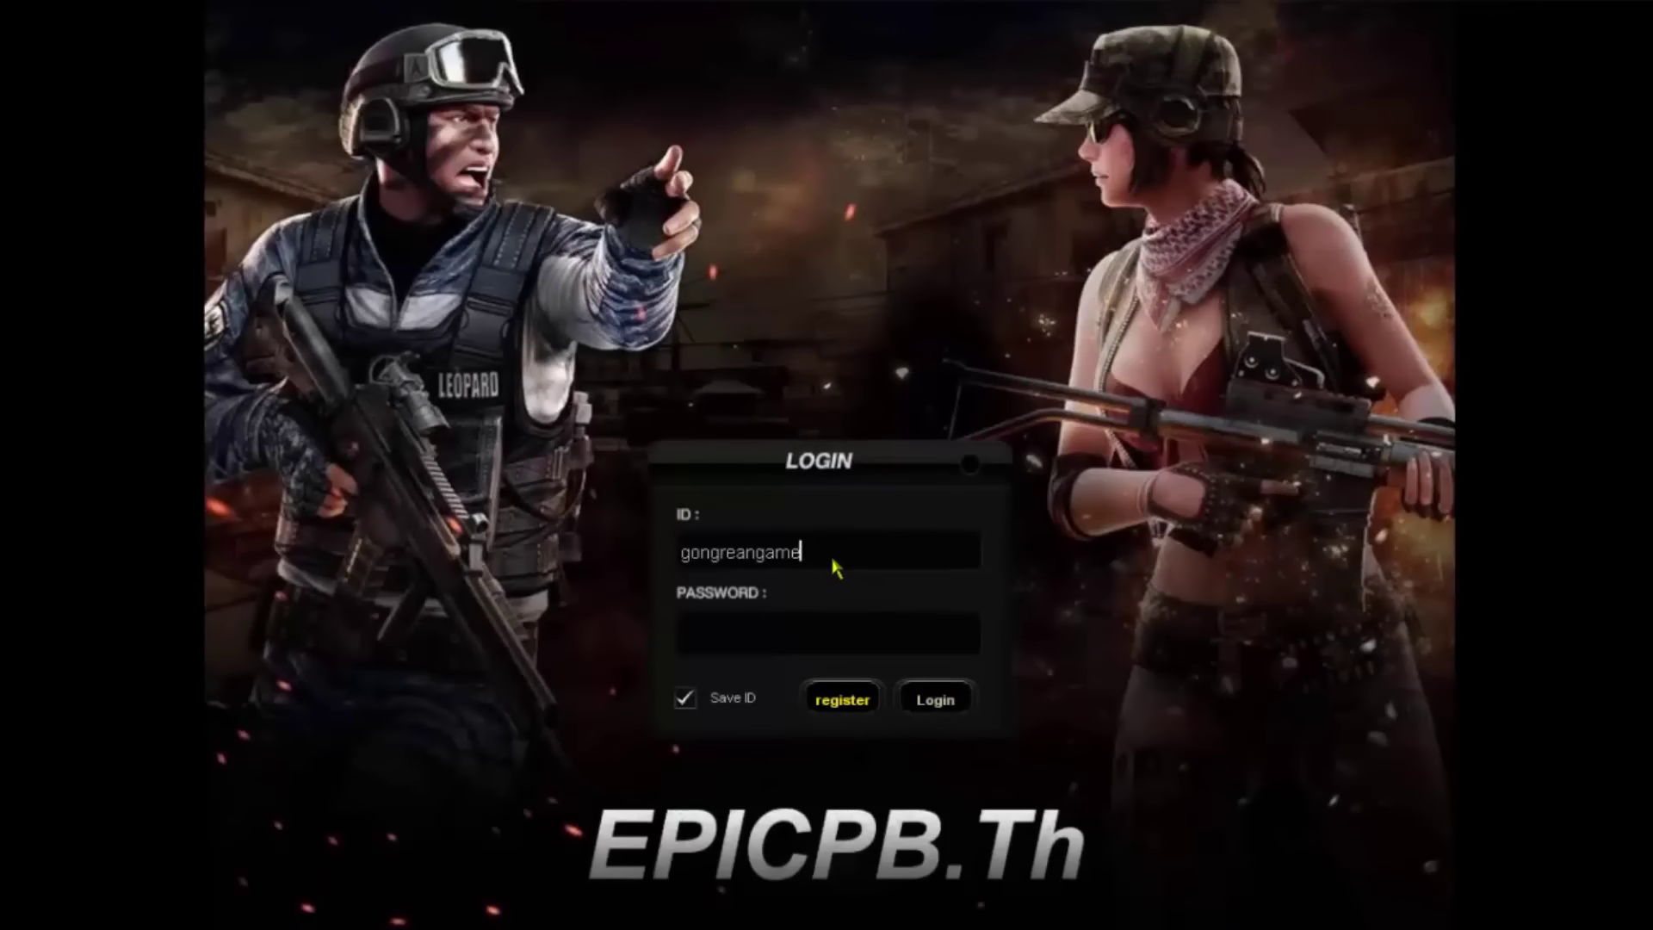